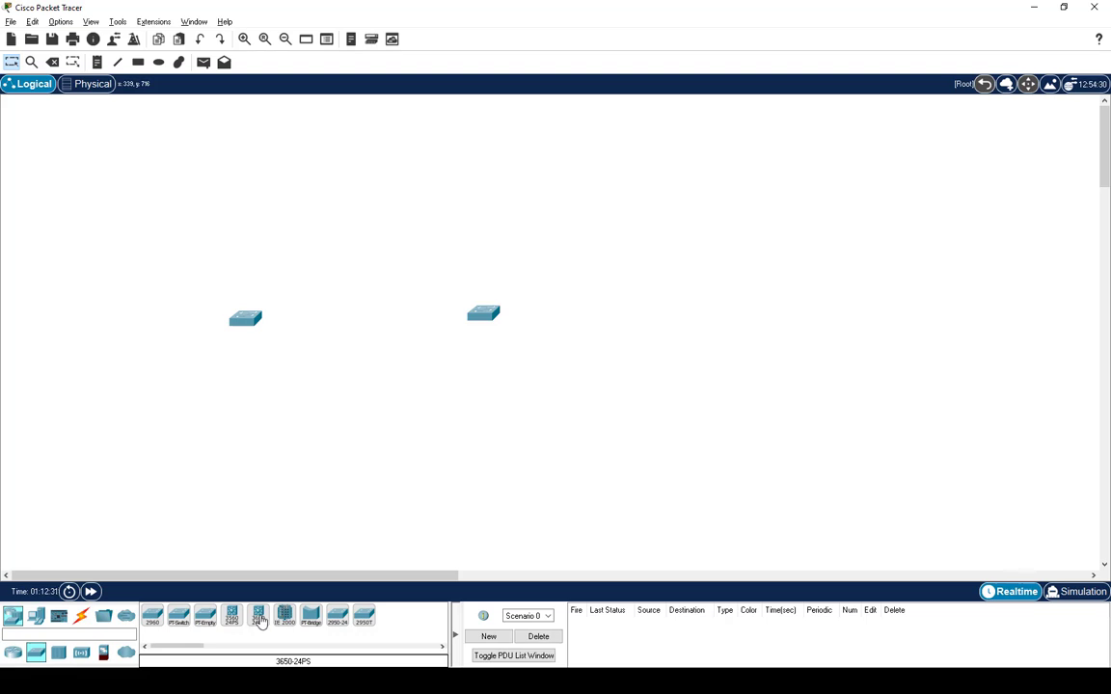
# Place a 3650-24PS multilayer switch above the left access switch and nudge that switch slightly.
pyautogui.click(258, 617)
pyautogui.click(248, 164)
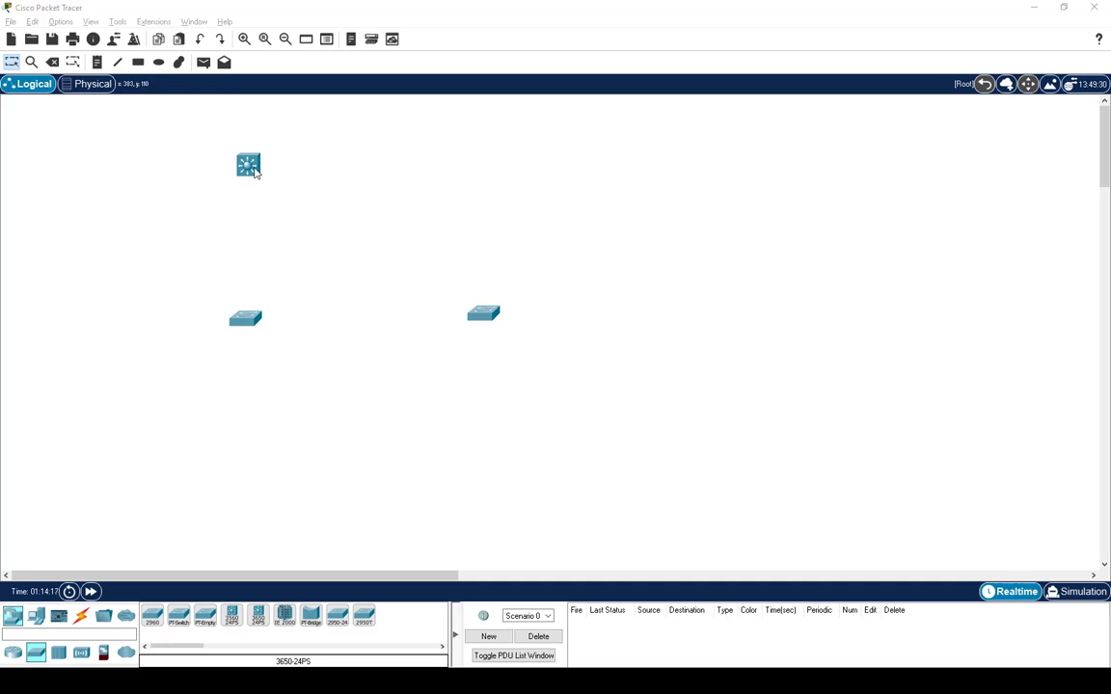
pyautogui.moveTo(245, 323); pyautogui.dragTo(245, 320)
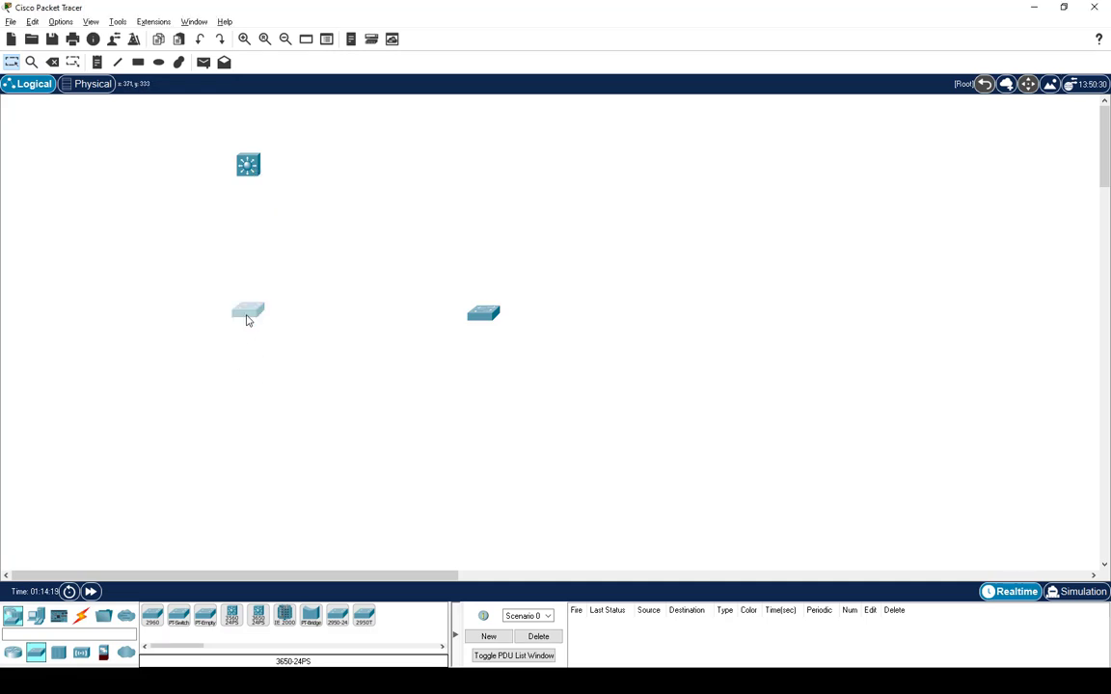
pyautogui.click(234, 375)
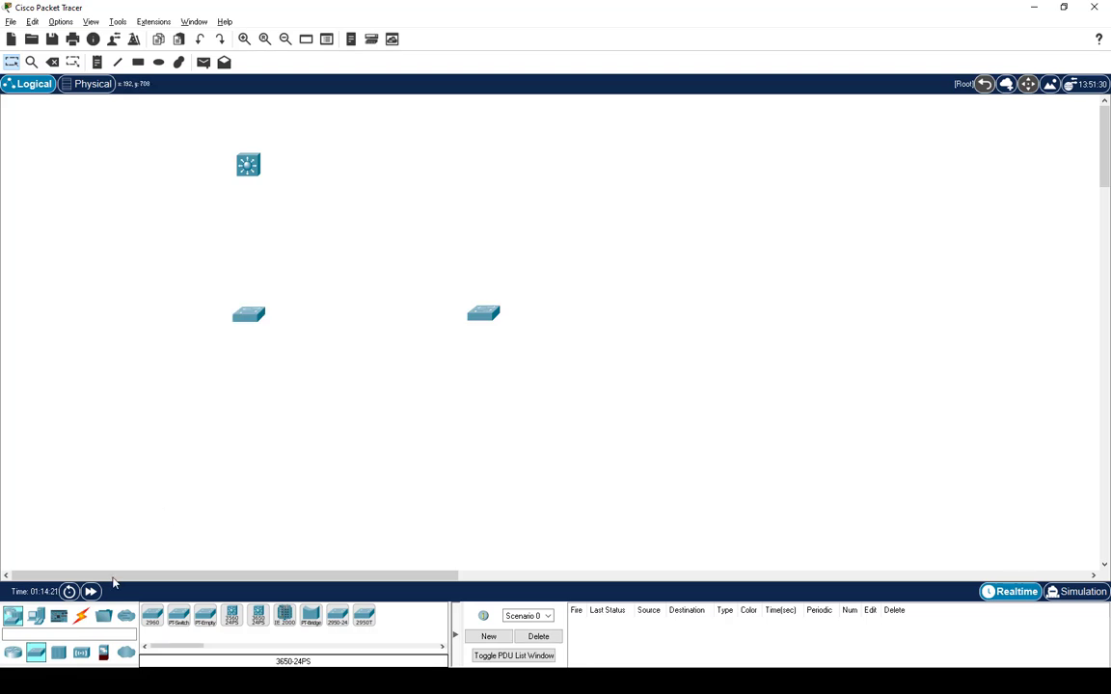
pyautogui.click(38, 619)
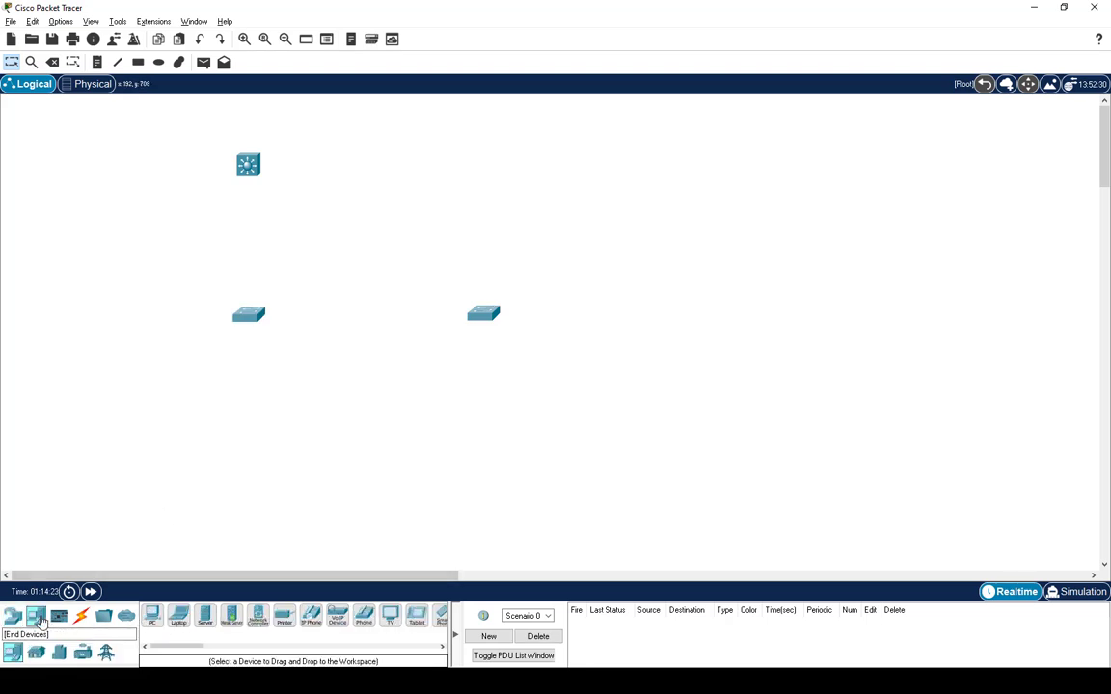
# Place five PC-PT computers, two below the left switch and three below the right.
pyautogui.click(152, 615)
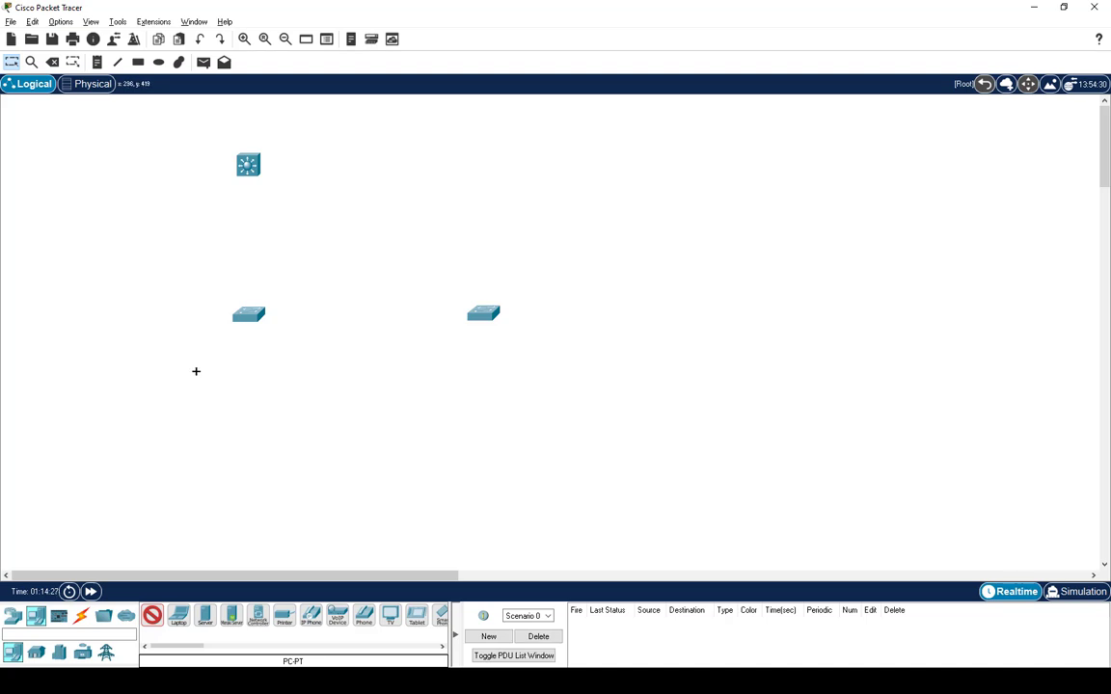
pyautogui.click(196, 370)
pyautogui.click(252, 375)
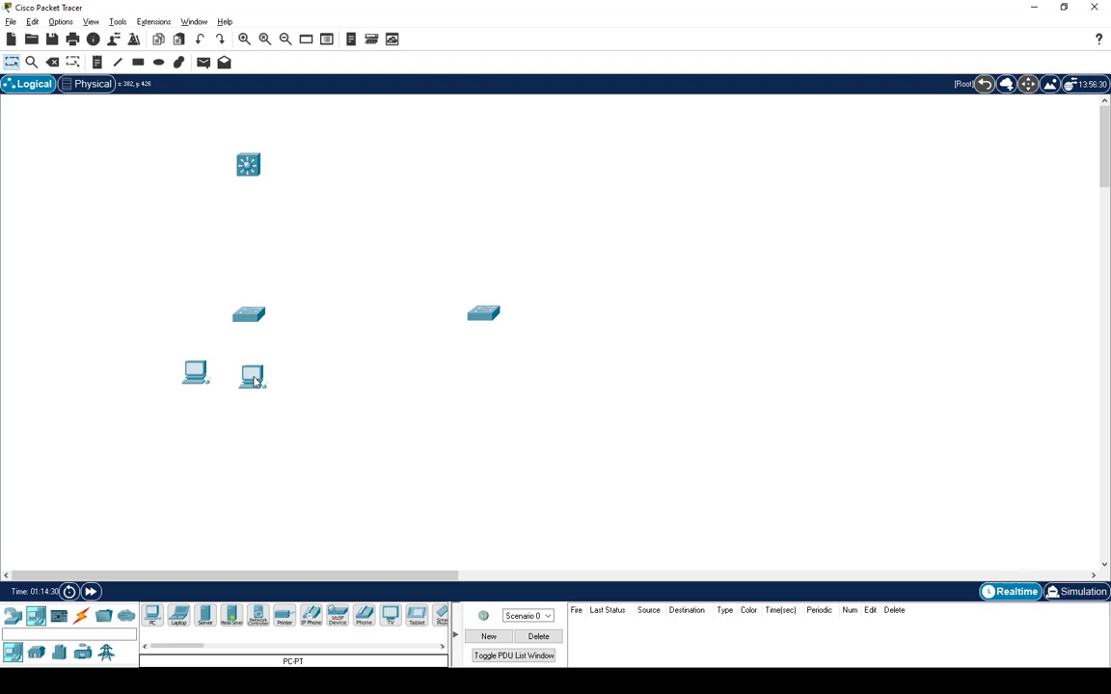
pyautogui.click(152, 615)
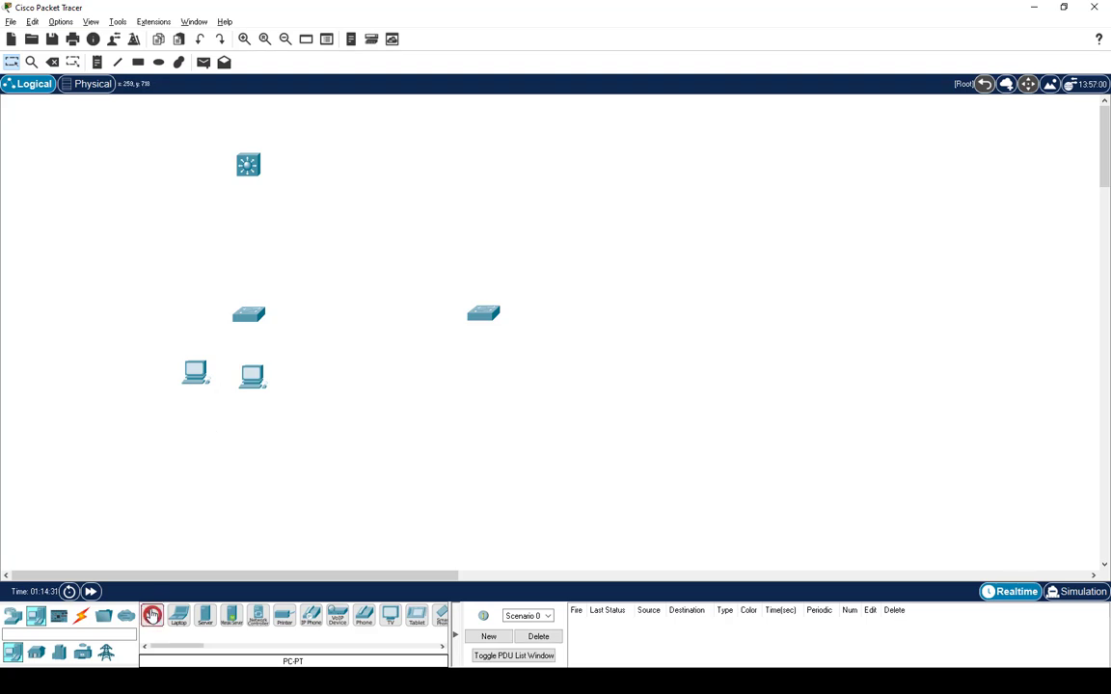
pyautogui.click(440, 365)
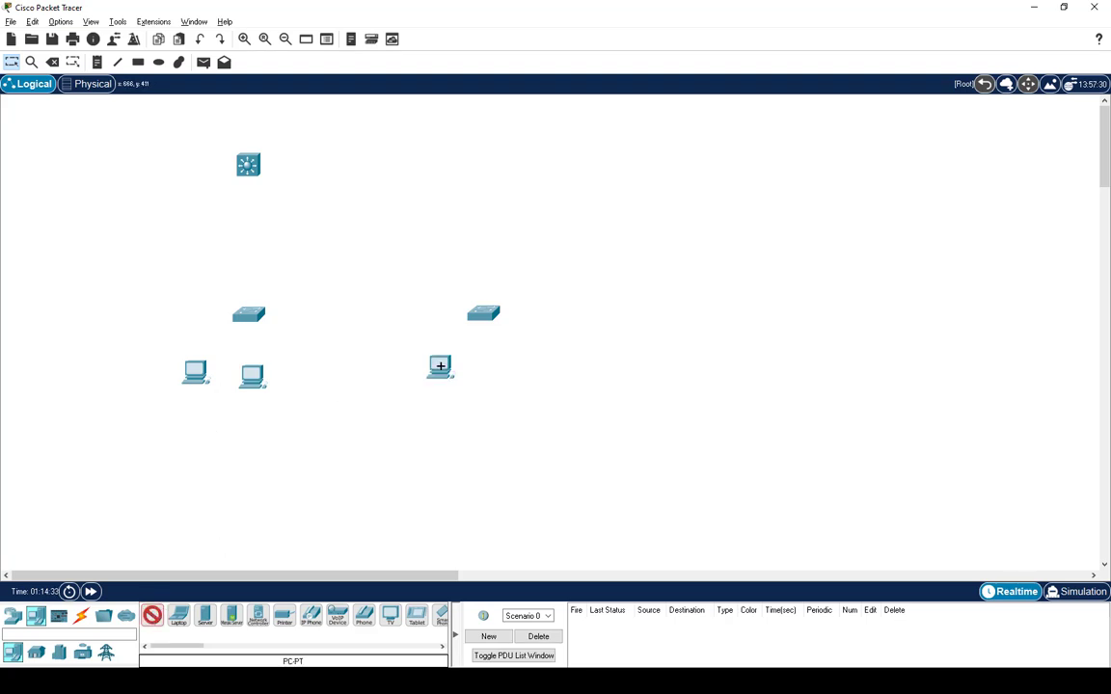
pyautogui.click(502, 371)
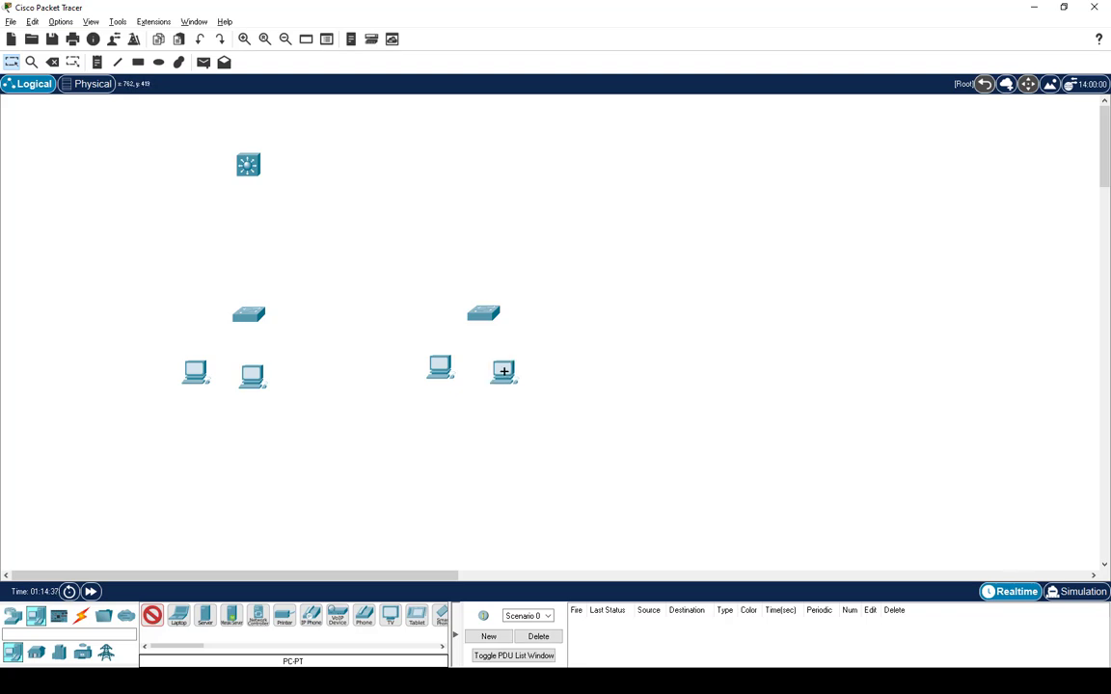
pyautogui.click(567, 369)
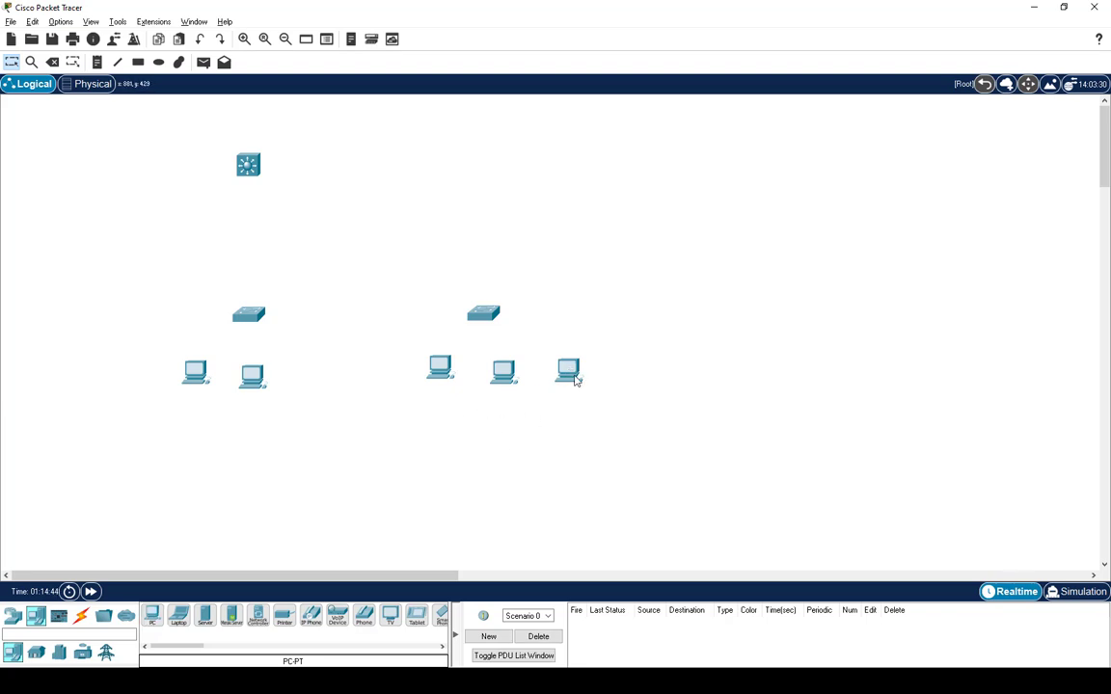
pyautogui.click(52, 61)
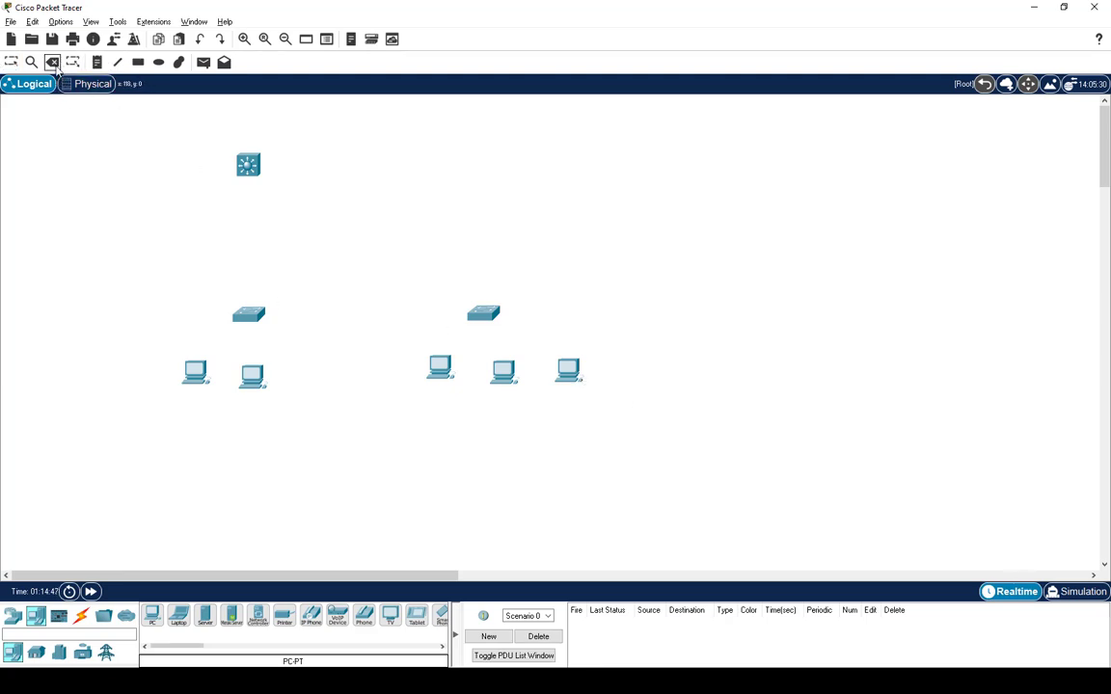
# Delete the extra fifth PC, PC4.
pyautogui.click(567, 370)
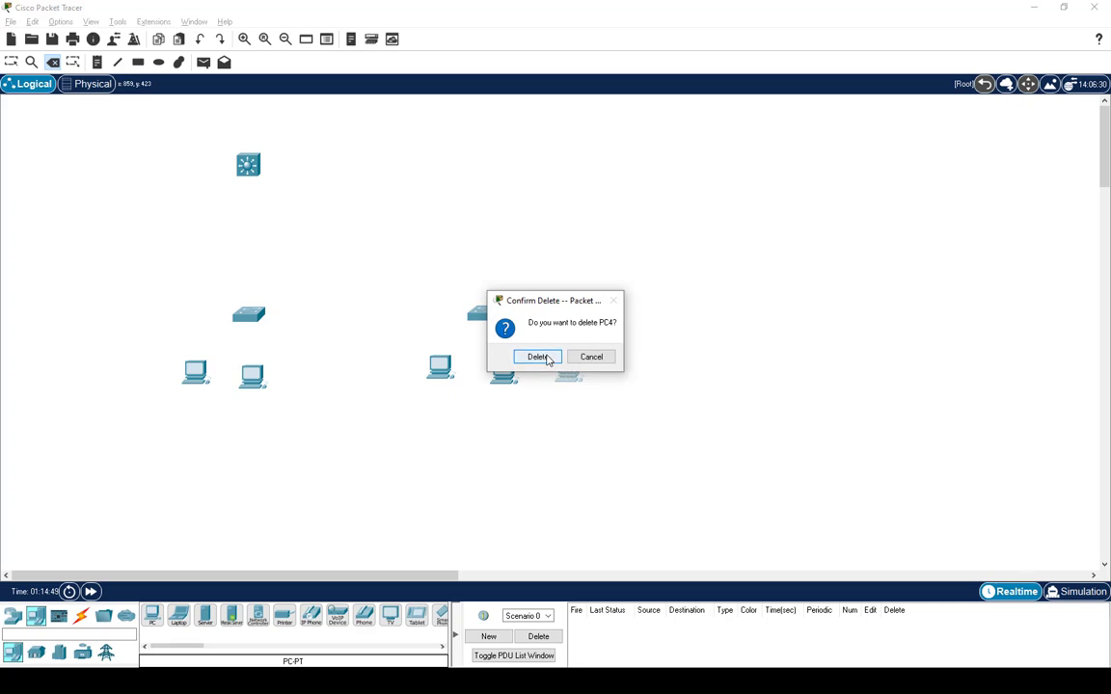
pyautogui.click(542, 358)
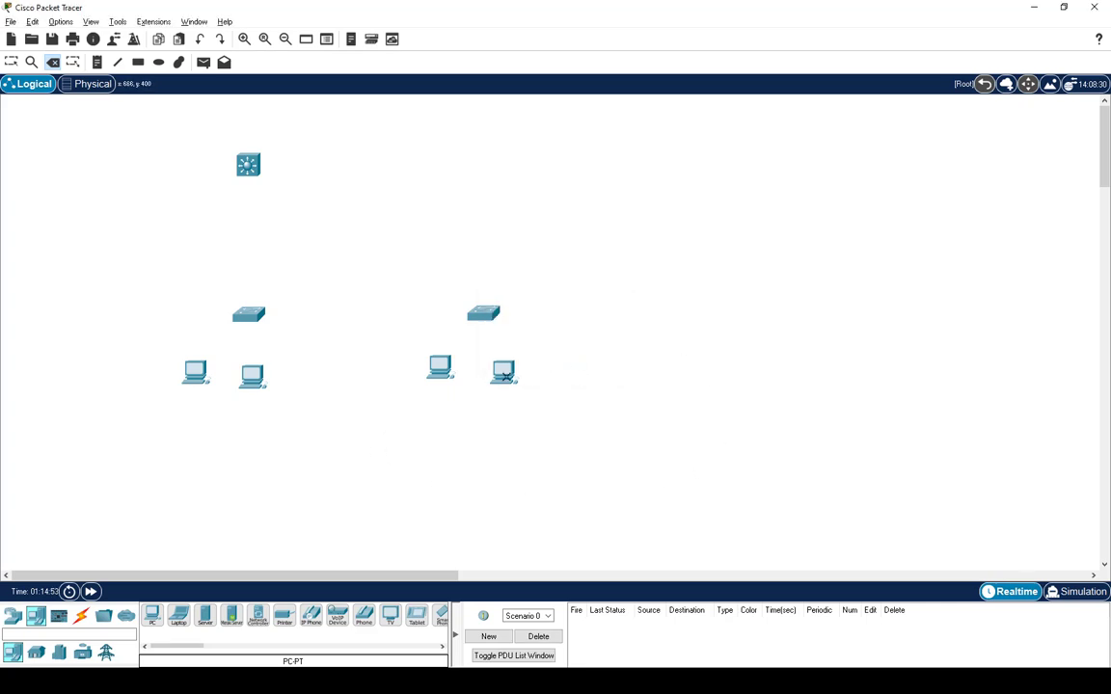
pyautogui.press('Escape')
# Spread the four remaining PCs lower and further apart under their switches.
pyautogui.moveTo(505, 373); pyautogui.dragTo(547, 389)
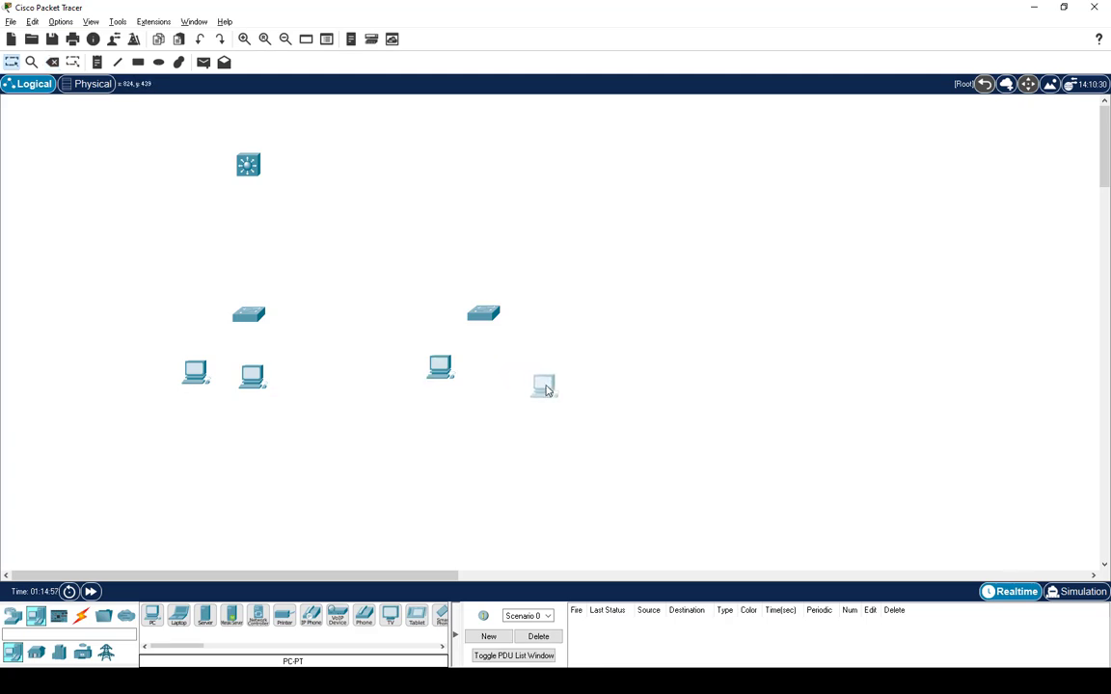
pyautogui.moveTo(439, 370); pyautogui.dragTo(431, 396)
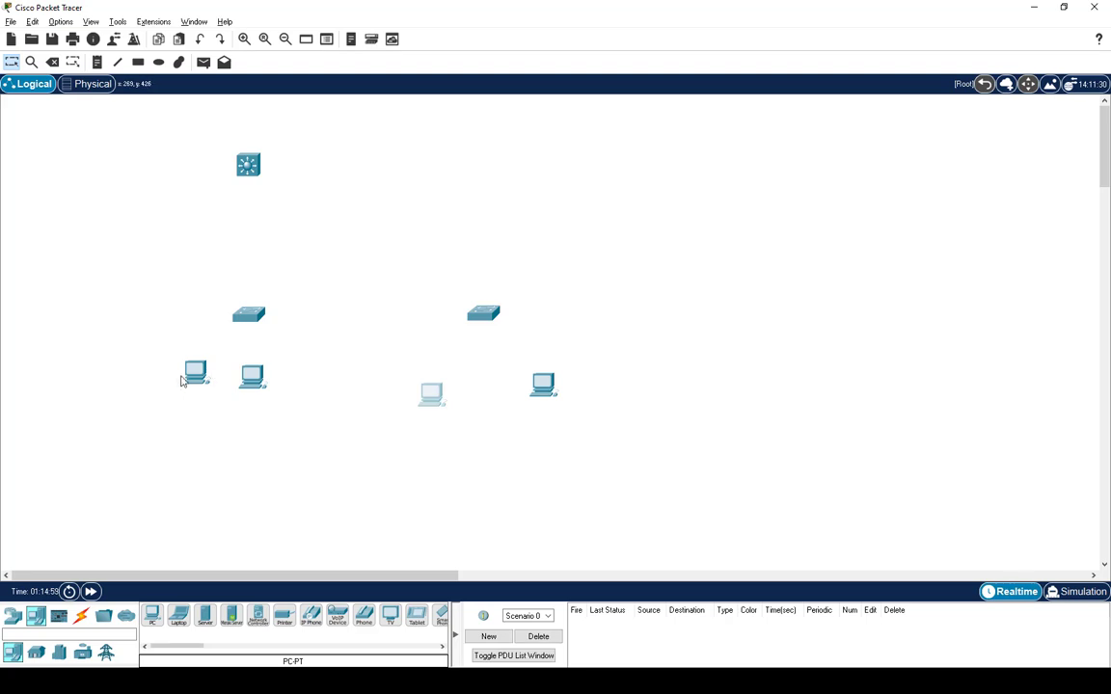
pyautogui.moveTo(195, 376); pyautogui.dragTo(164, 395)
pyautogui.moveTo(255, 393); pyautogui.dragTo(269, 407)
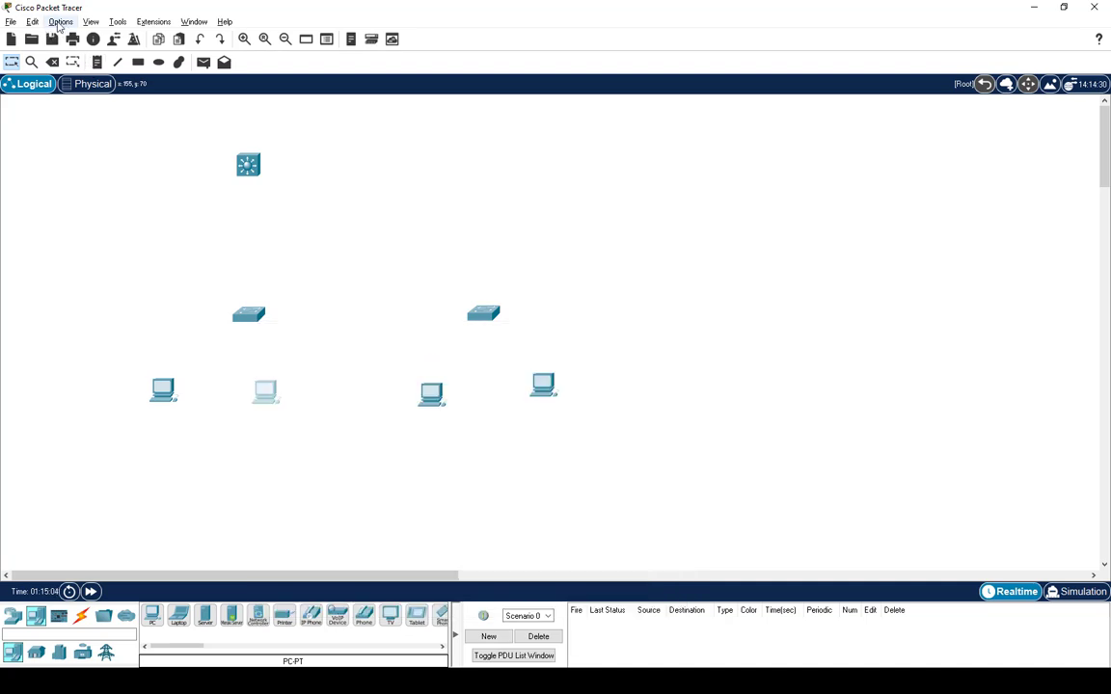
# Enable Show Device Model Labels and Show Device Name Labels in Preferences, then select PC0 and PC1.
pyautogui.click(60, 22)
pyautogui.click(77, 37)
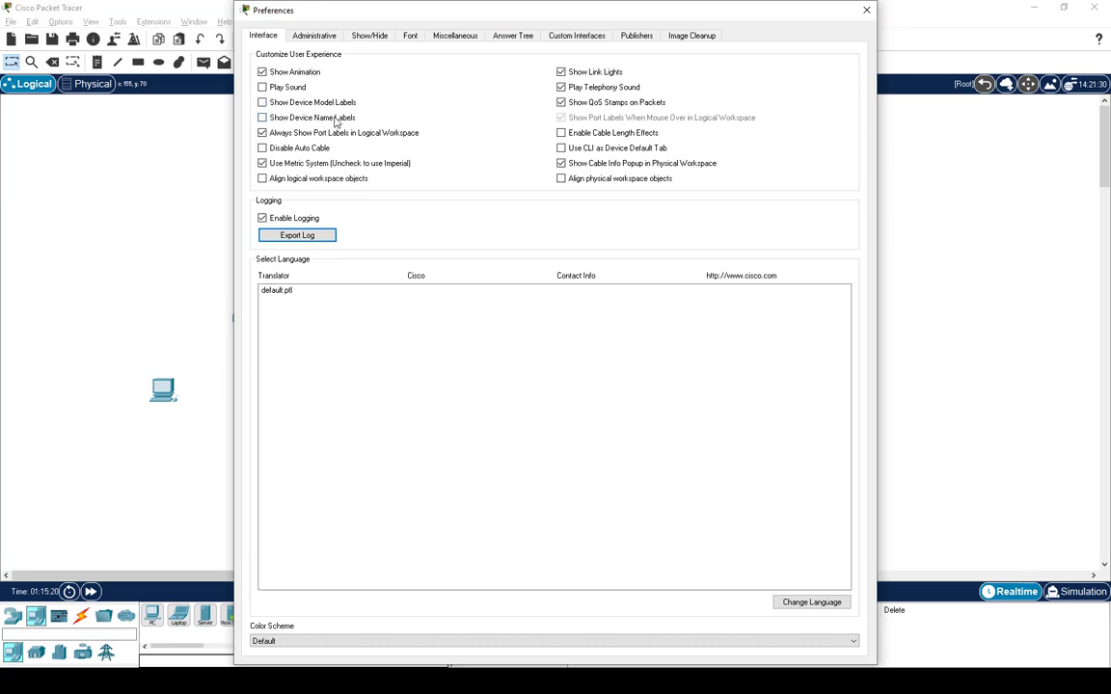
pyautogui.click(262, 102)
pyautogui.click(263, 118)
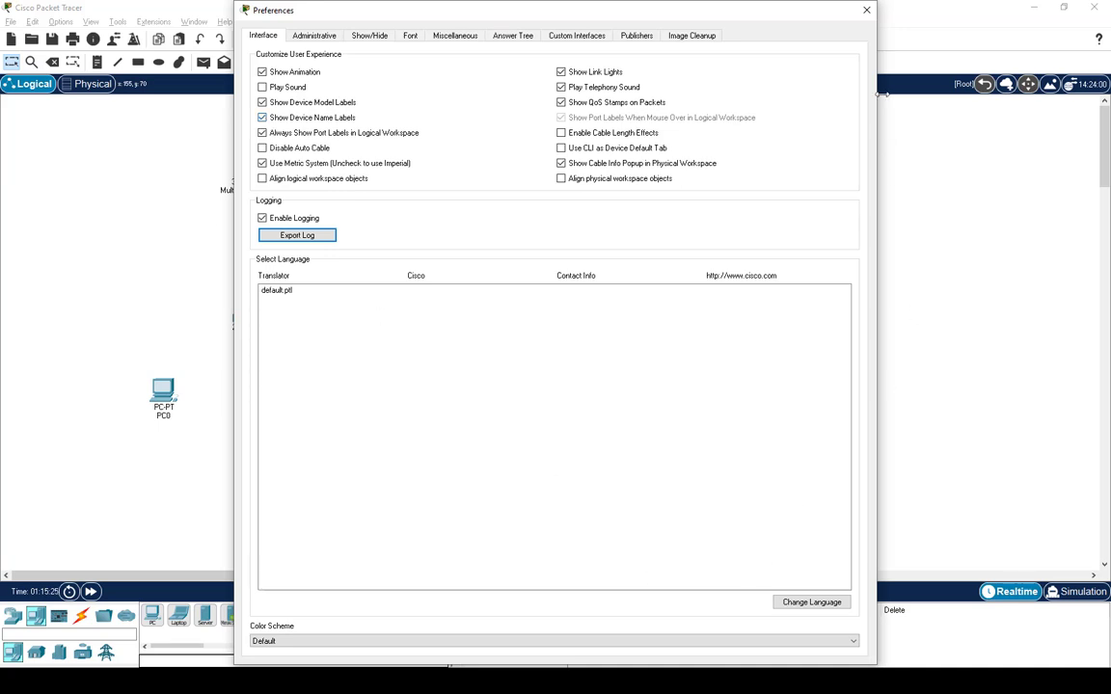
pyautogui.click(865, 10)
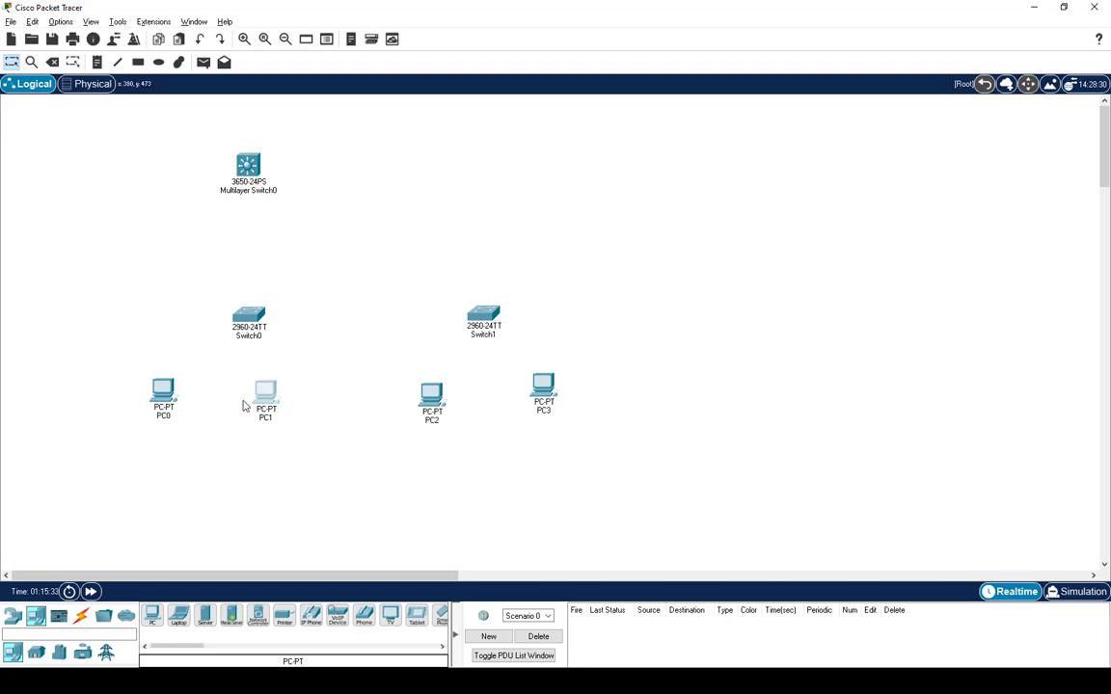
pyautogui.click(163, 396)
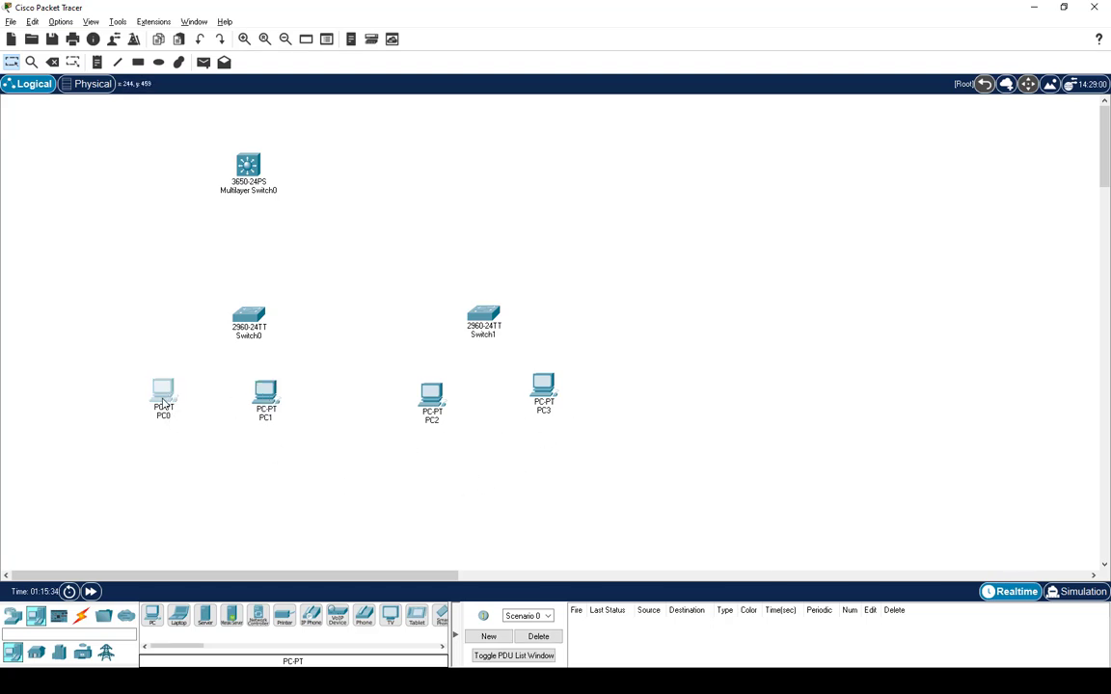
pyautogui.click(269, 392)
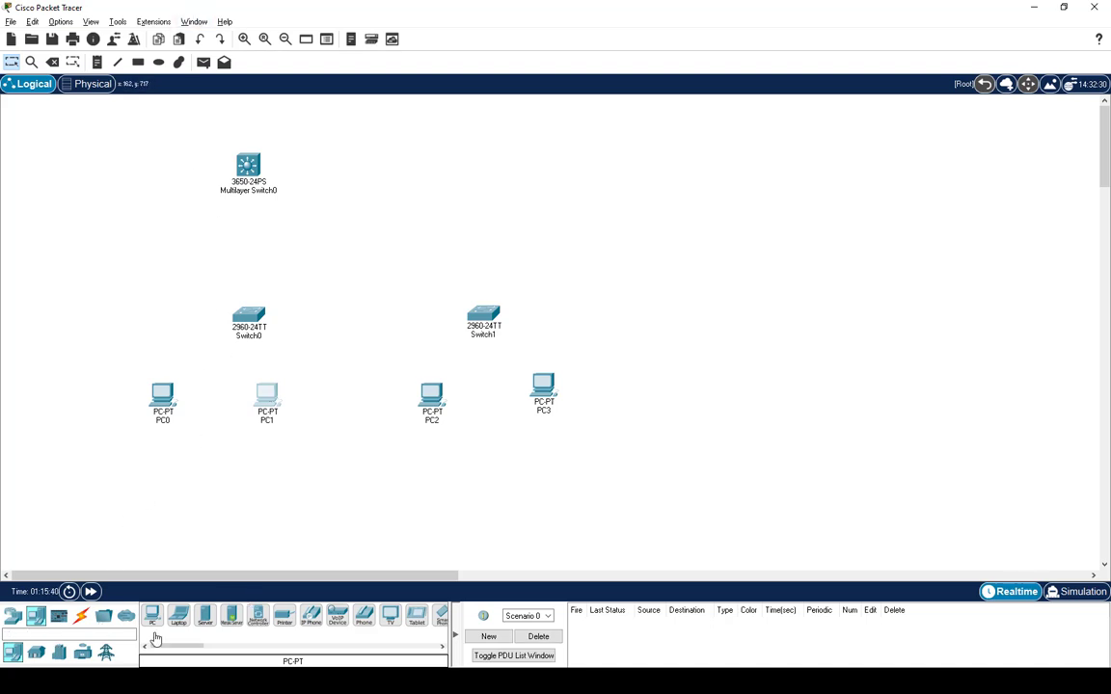
# Cable PC0 and PC1 FastEthernet0 to Switch0 Fa0/1 and Fa0/2 with straight-through copper.
pyautogui.click(83, 621)
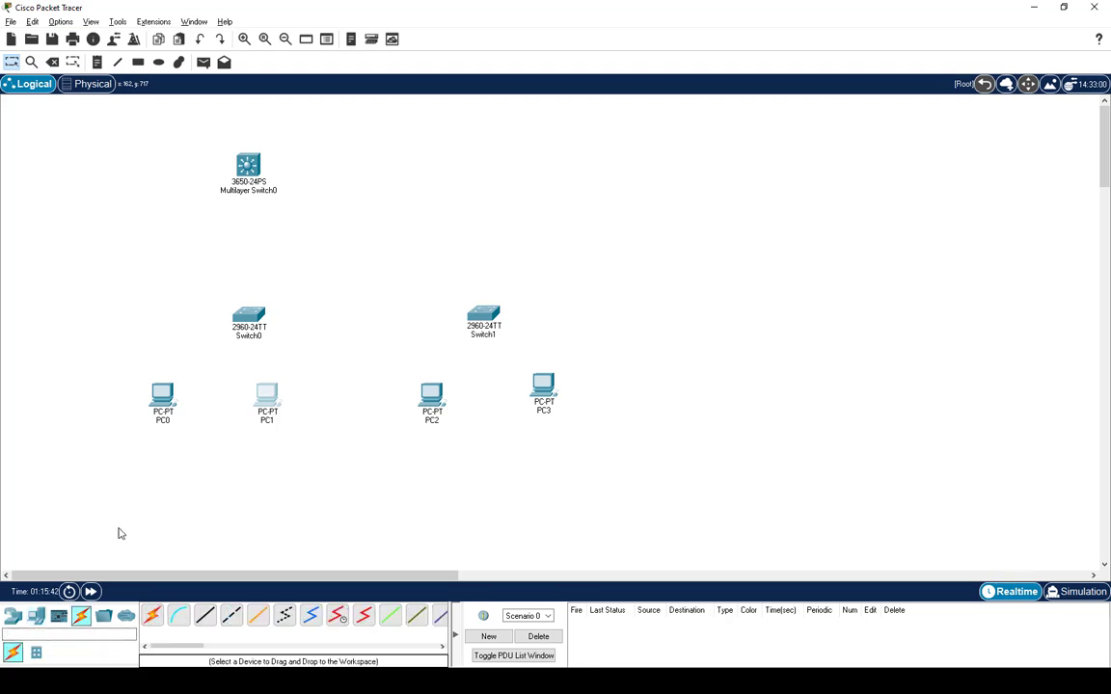
pyautogui.click(210, 616)
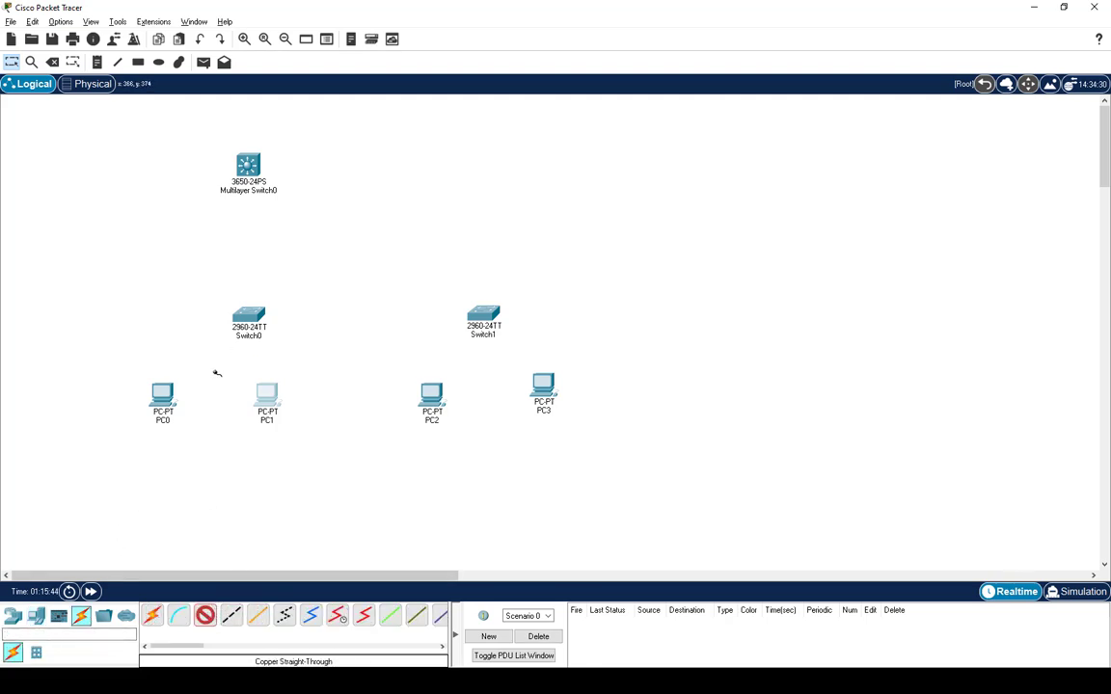
pyautogui.click(159, 392)
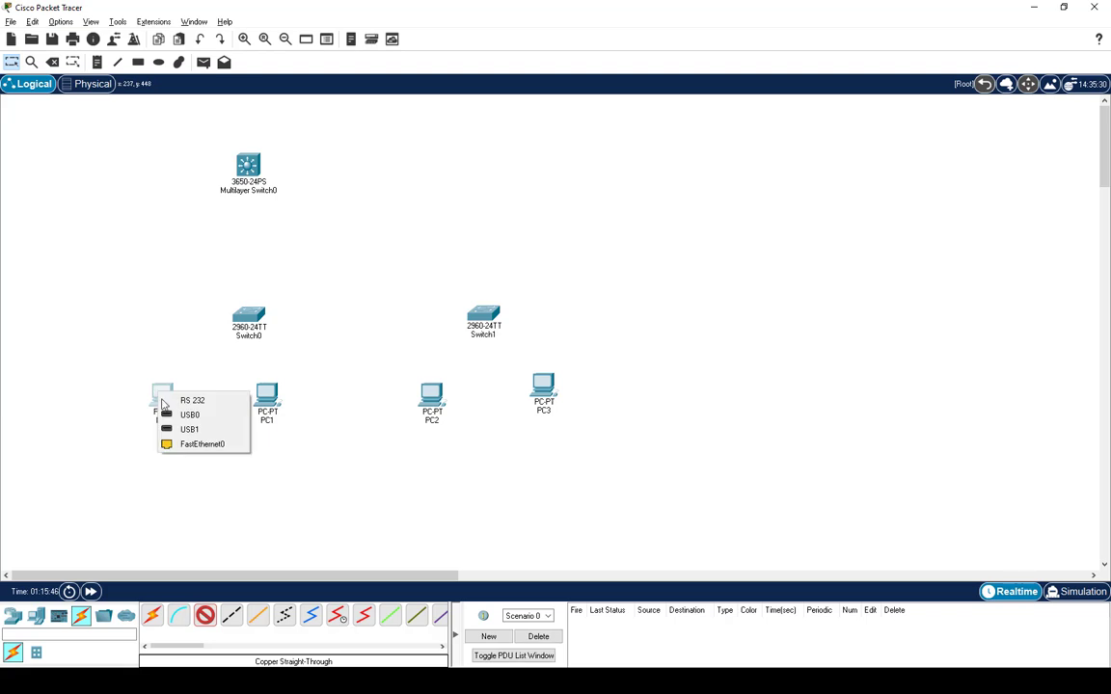
pyautogui.click(187, 446)
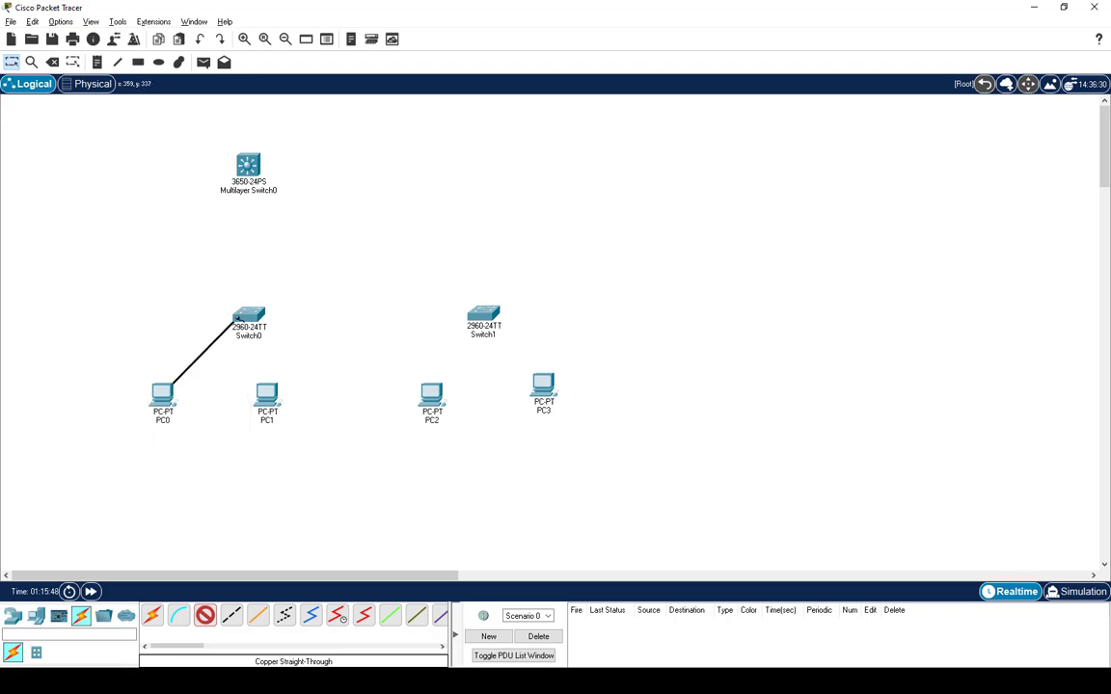
pyautogui.click(239, 319)
pyautogui.click(282, 24)
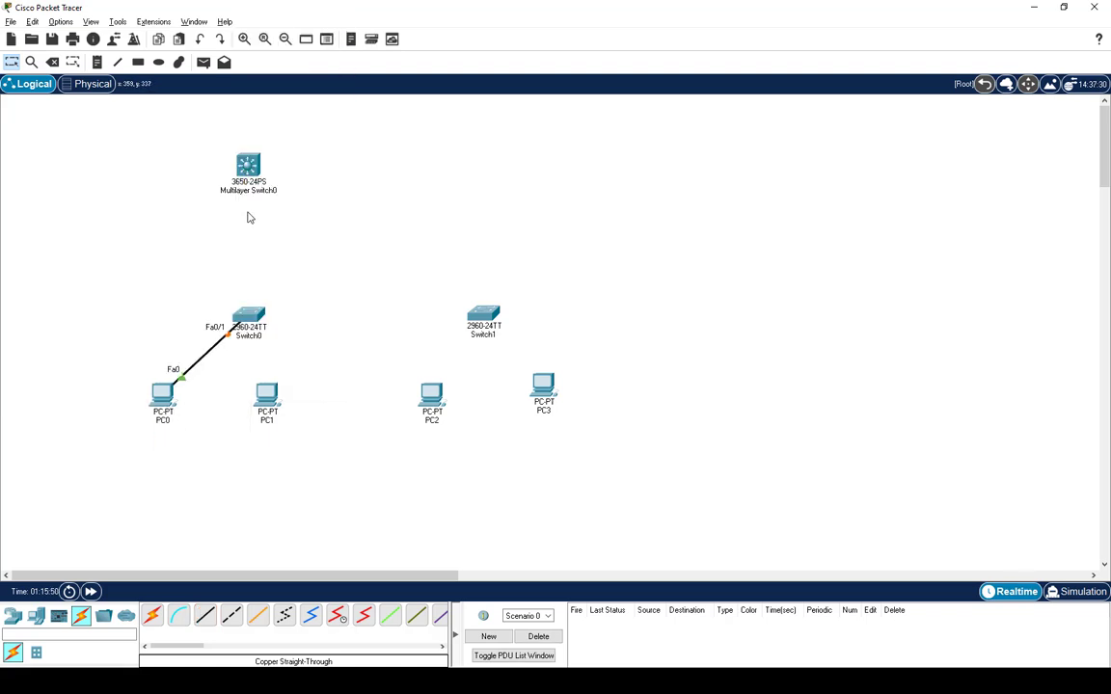
pyautogui.click(205, 615)
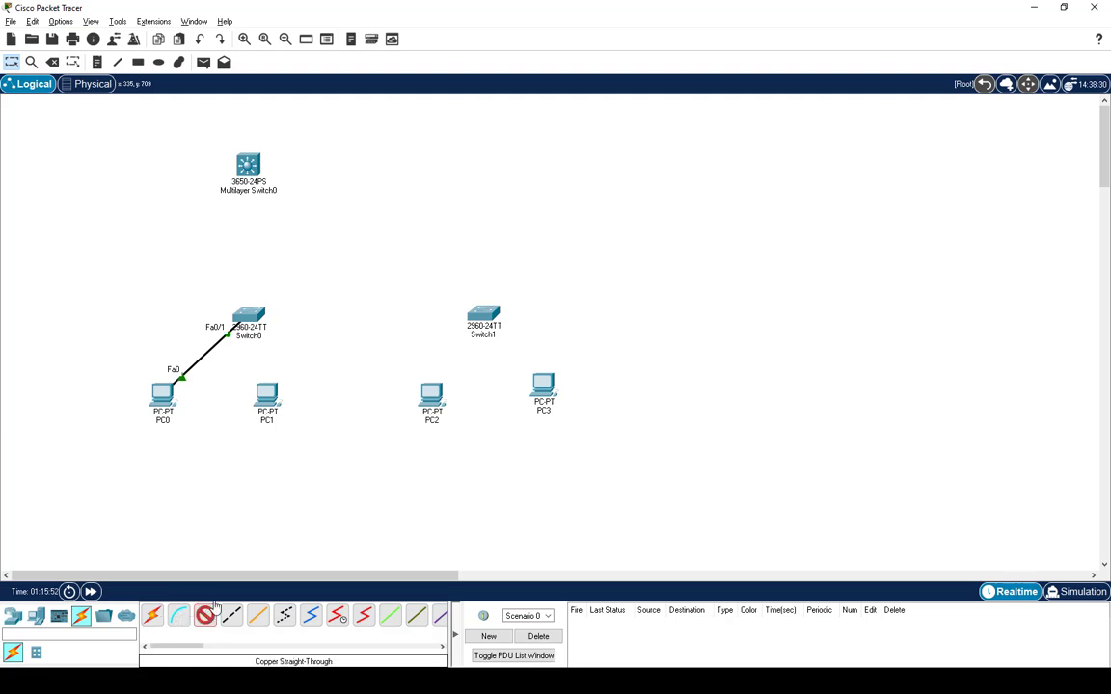
pyautogui.click(265, 398)
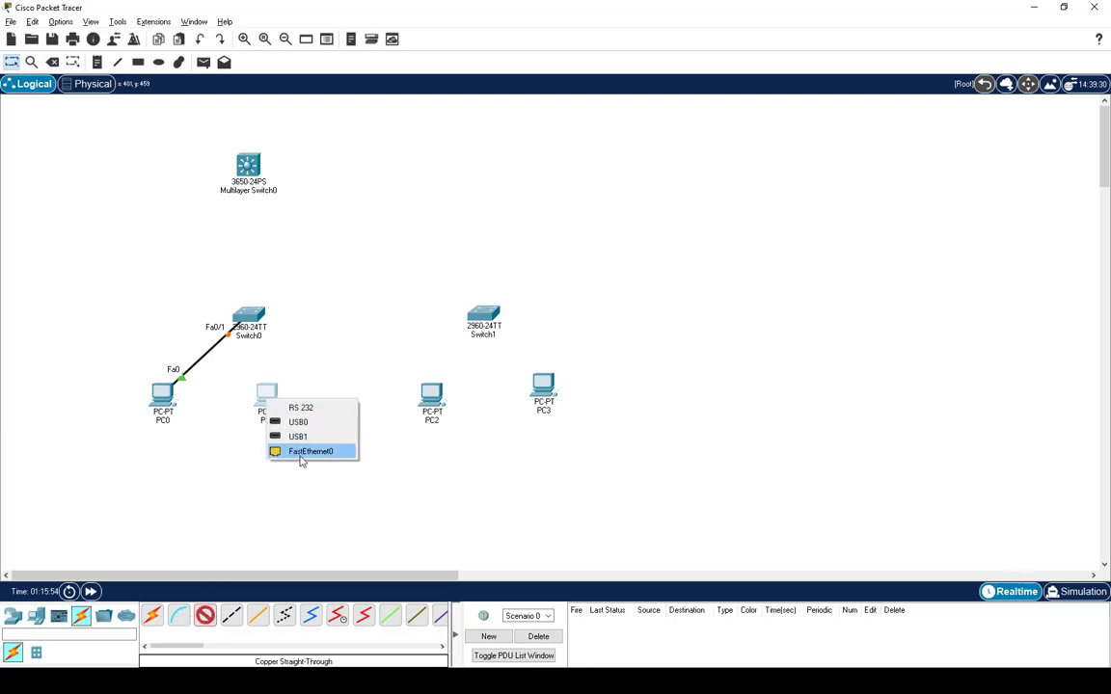
pyautogui.click(302, 453)
pyautogui.click(248, 316)
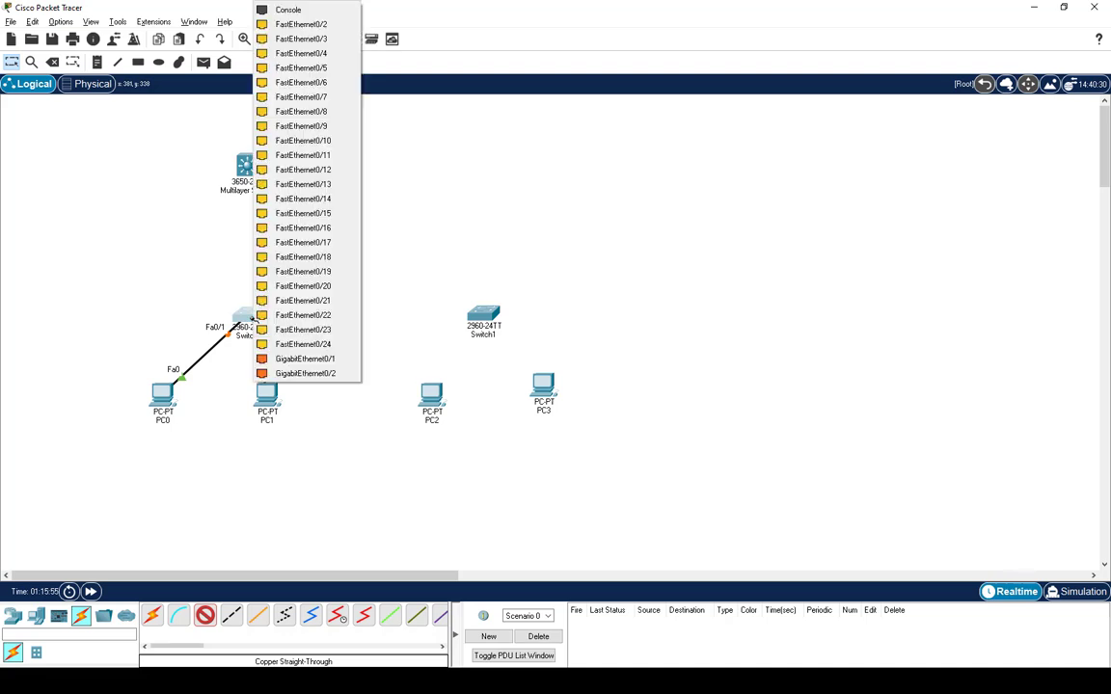
pyautogui.click(300, 25)
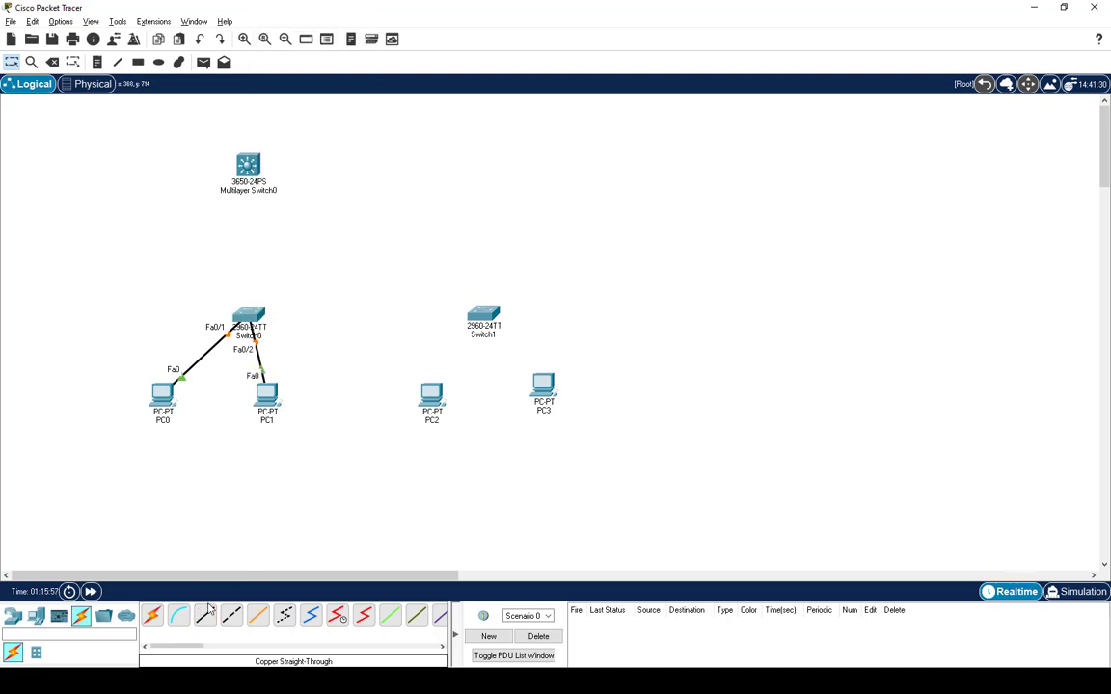
# Cable PC2 and PC3 FastEthernet0 to Switch1 Fa0/1 and Fa0/2.
pyautogui.click(431, 394)
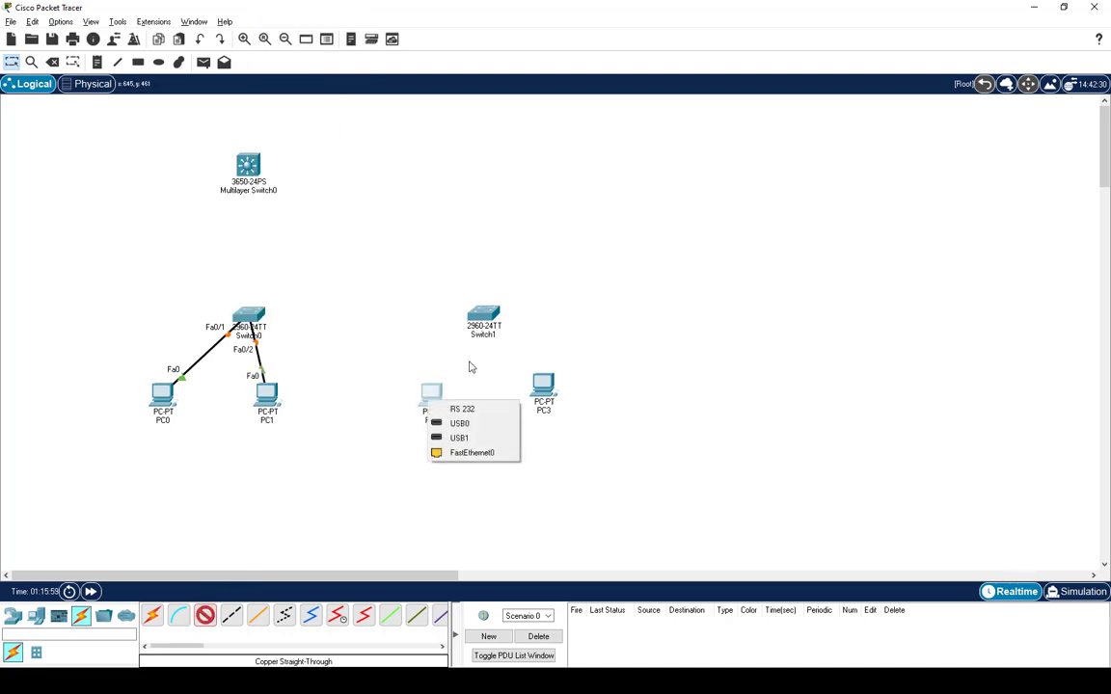
pyautogui.click(452, 453)
pyautogui.click(480, 316)
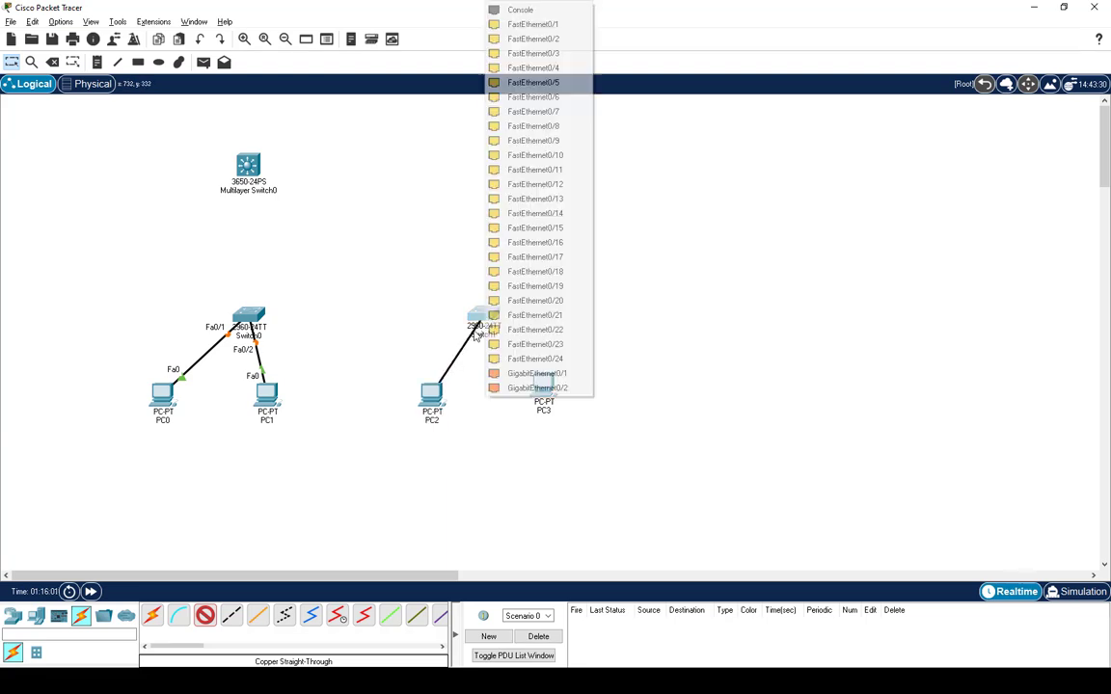
pyautogui.click(528, 24)
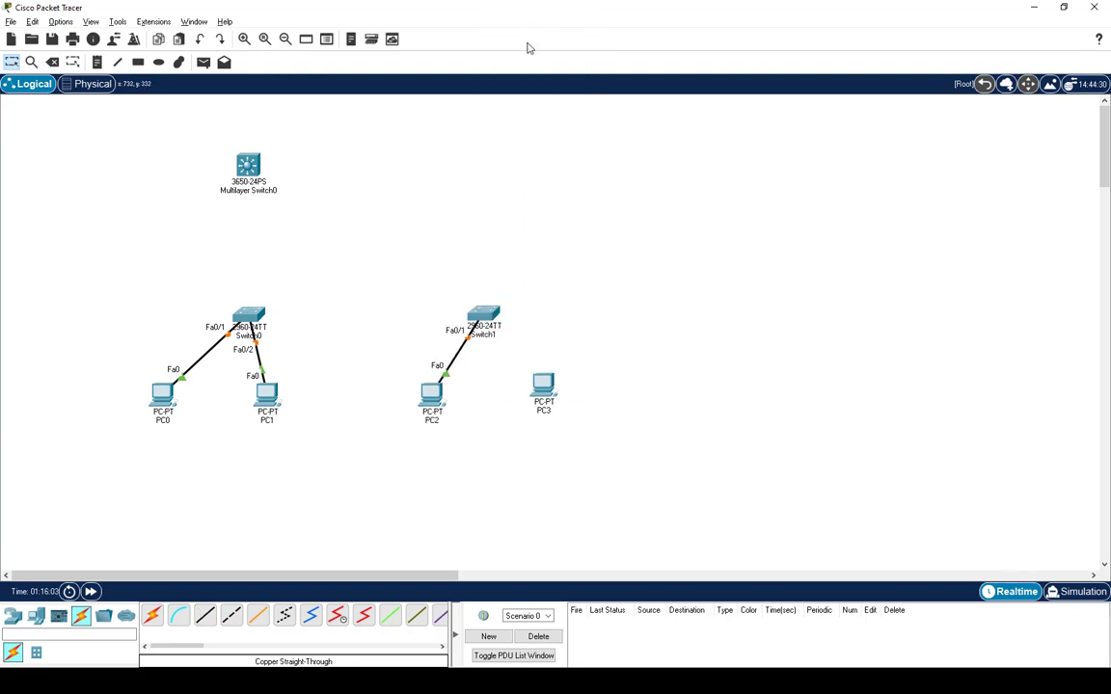
pyautogui.click(203, 616)
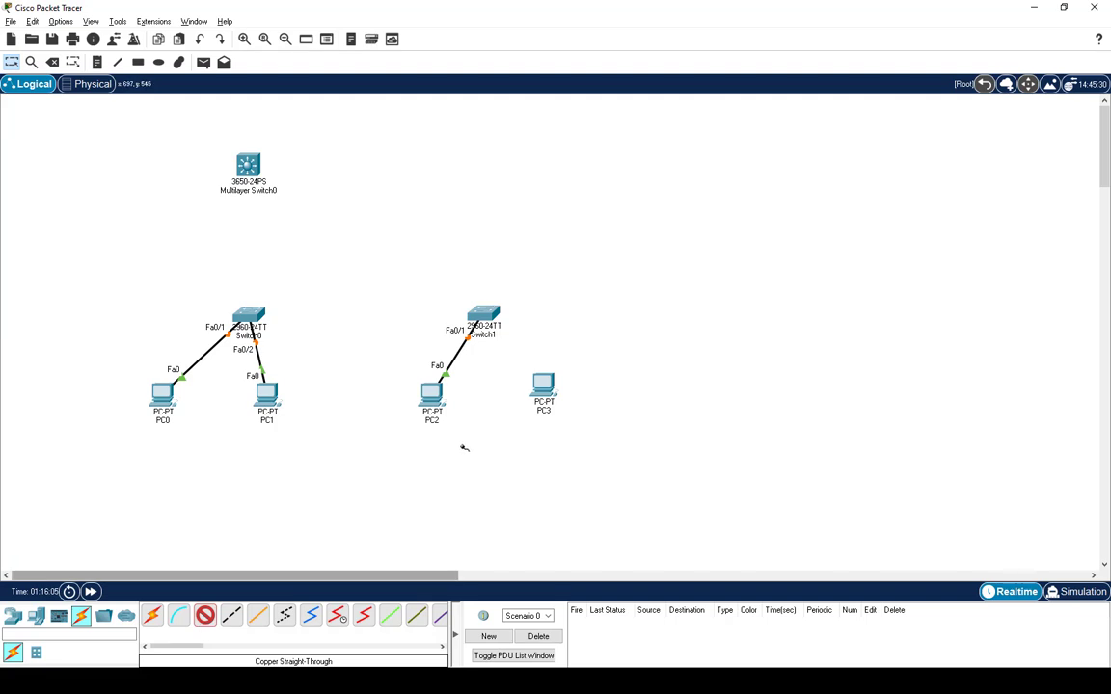
pyautogui.click(541, 384)
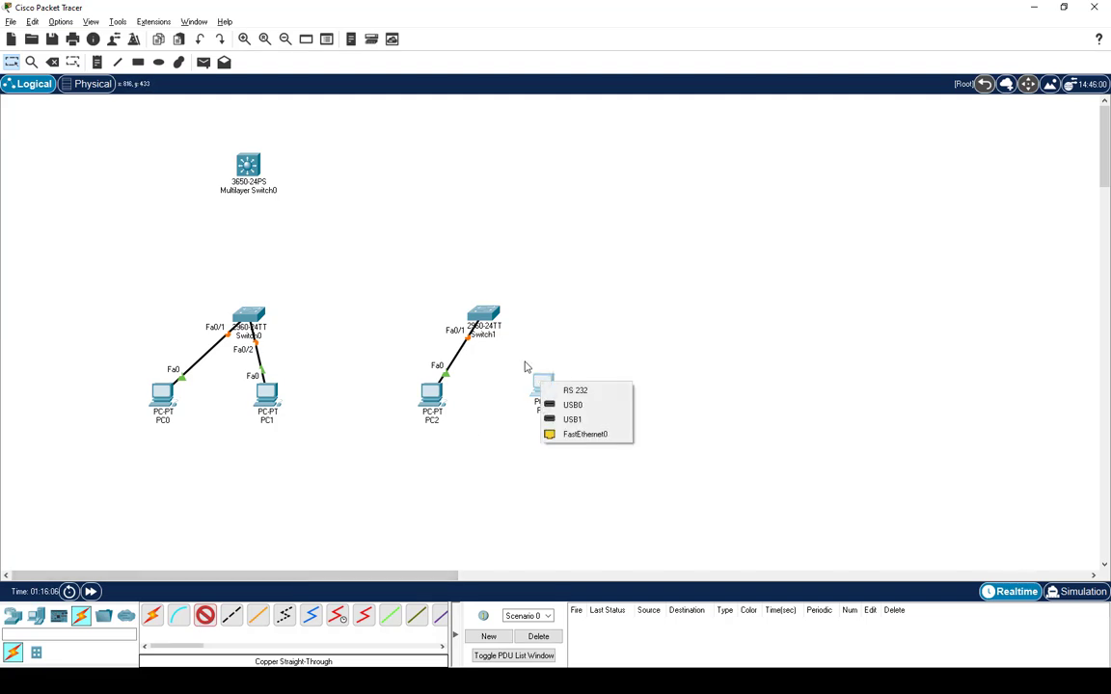
pyautogui.click(578, 433)
pyautogui.click(485, 319)
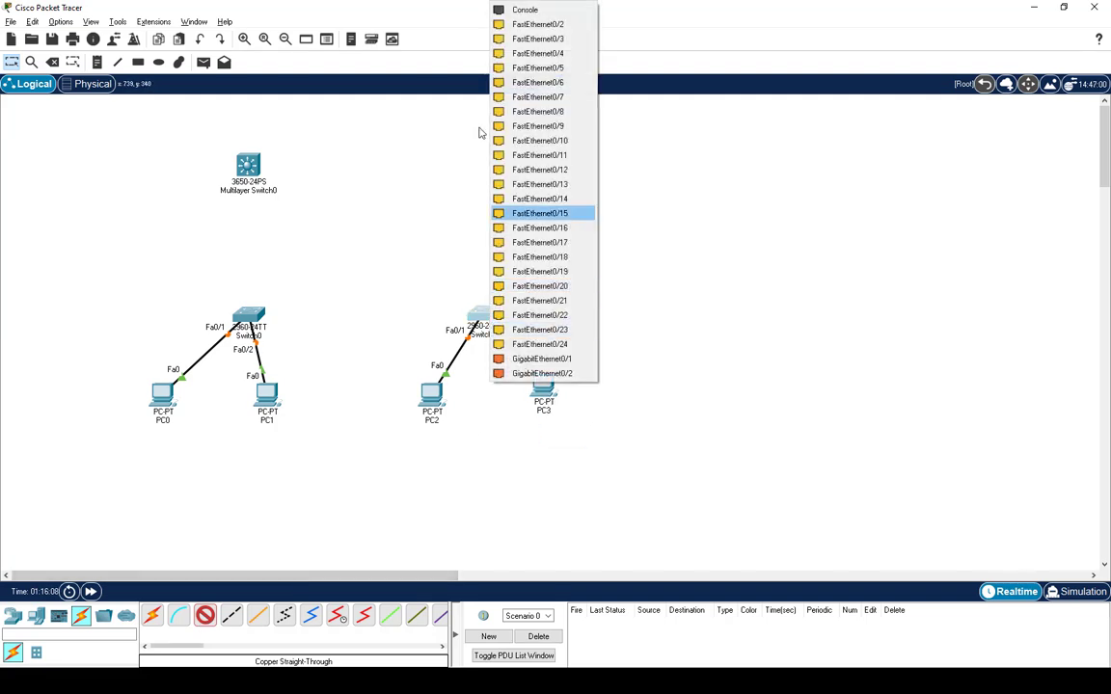
pyautogui.click(528, 27)
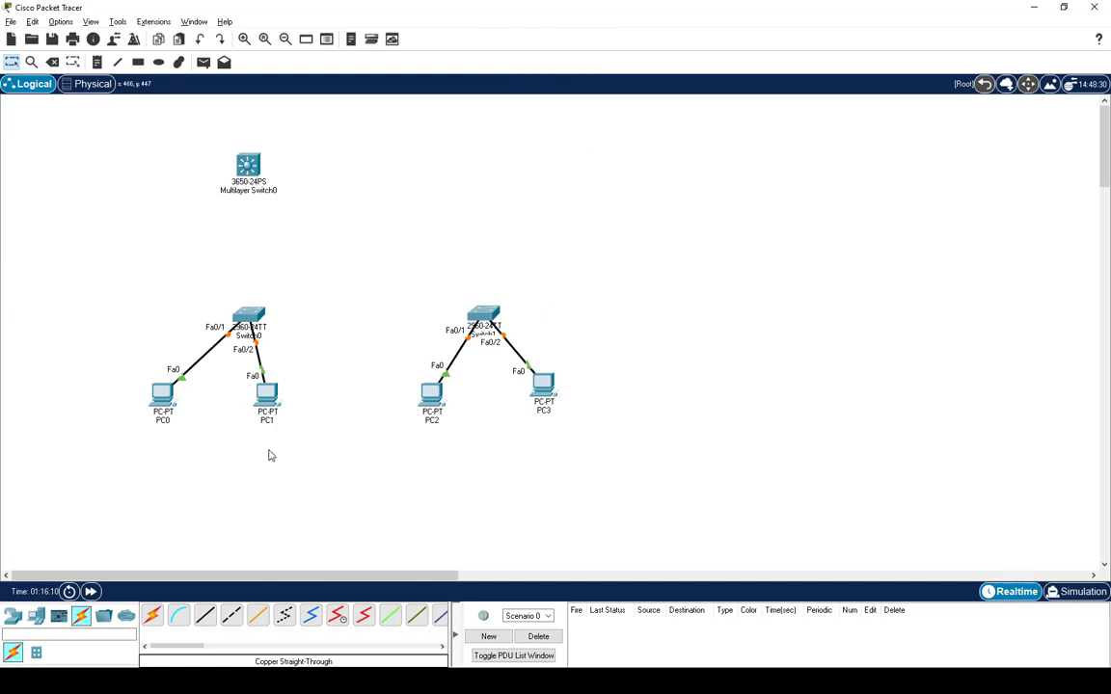
# Begin a straight-through cable from Switch0, then abandon it for the automatic connection type.
pyautogui.click(205, 615)
pyautogui.click(252, 318)
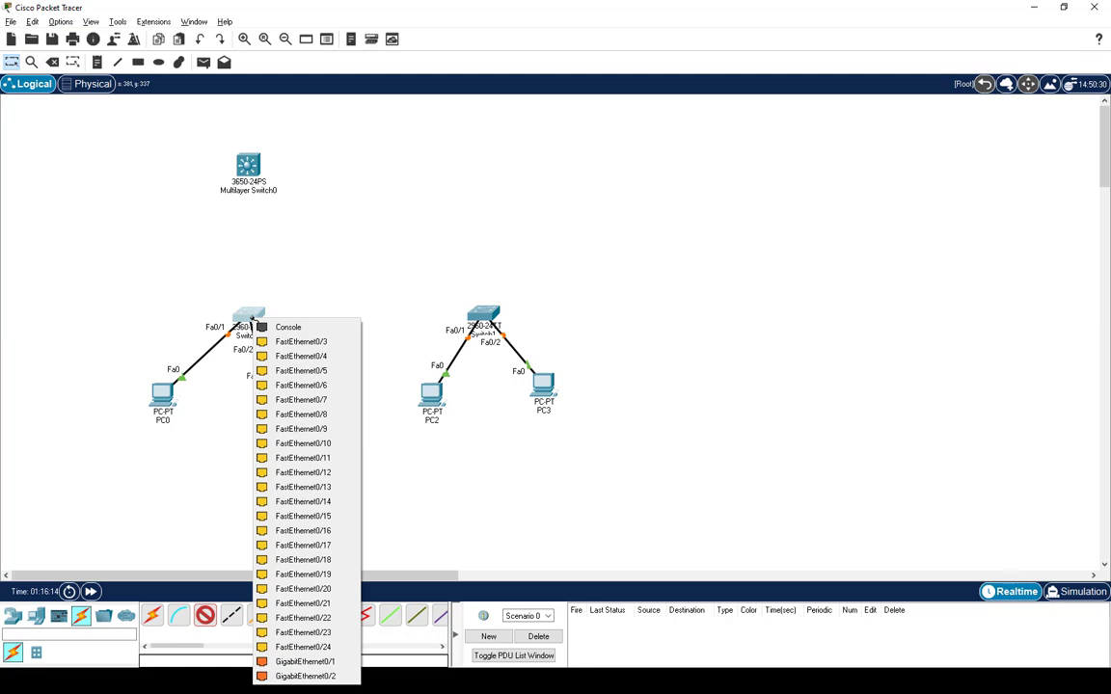
pyautogui.click(404, 251)
pyautogui.click(153, 615)
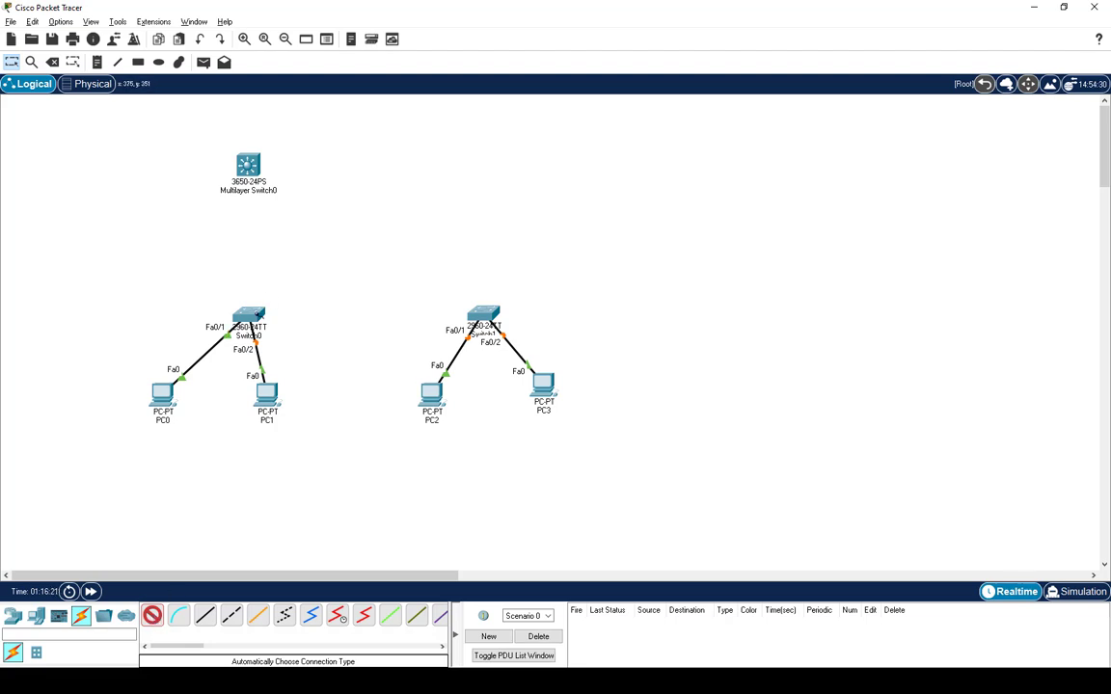
# Link Switch0 to Switch1 automatically, then undo that Fa0/3 link.
pyautogui.click(256, 316)
pyautogui.click(477, 316)
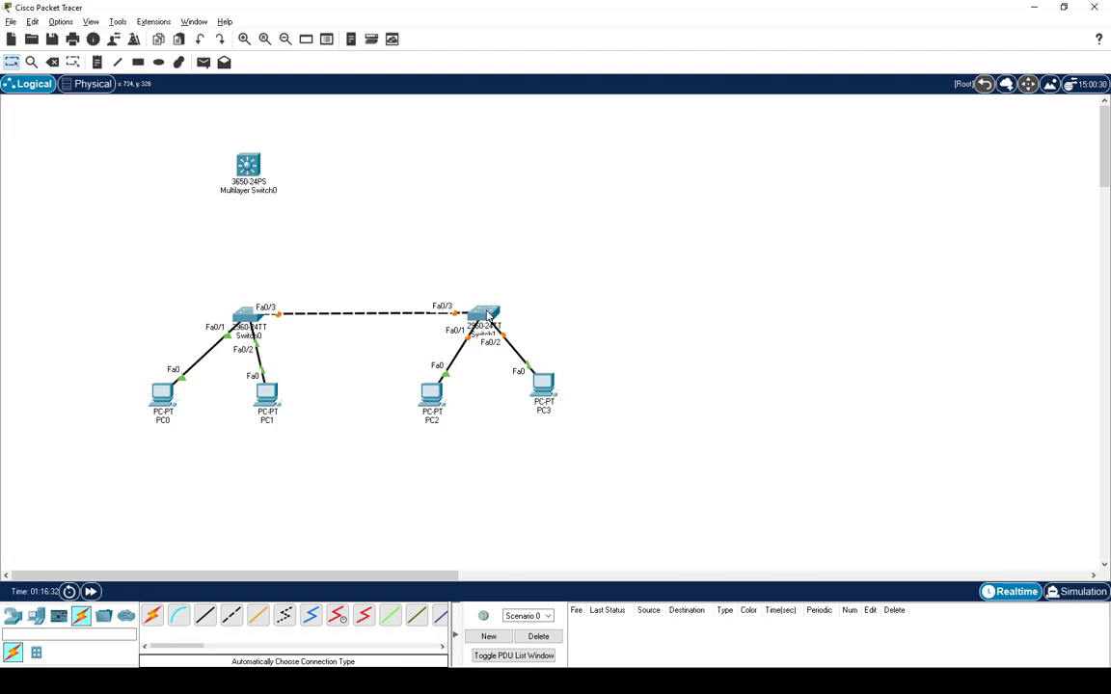
pyautogui.hotkey('ctrl', 'z')
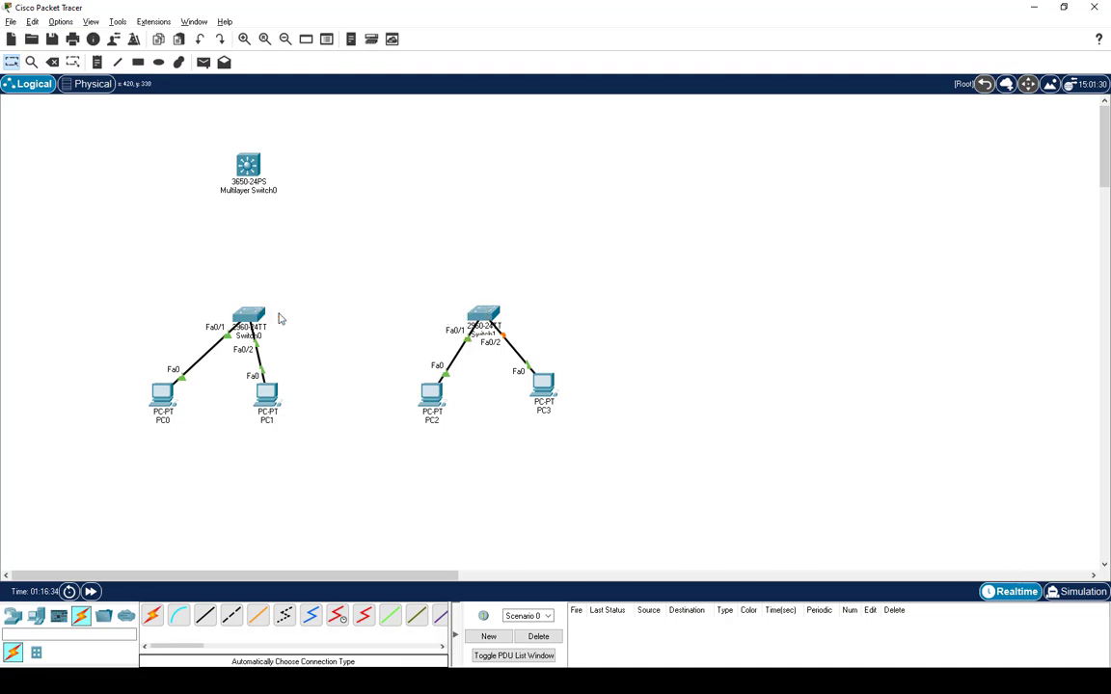
pyautogui.hotkey('ctrl', 'y')
# Connect Switch0 GigabitEthernet0/1 to Switch1 GigabitEthernet0/1.
pyautogui.click(248, 315)
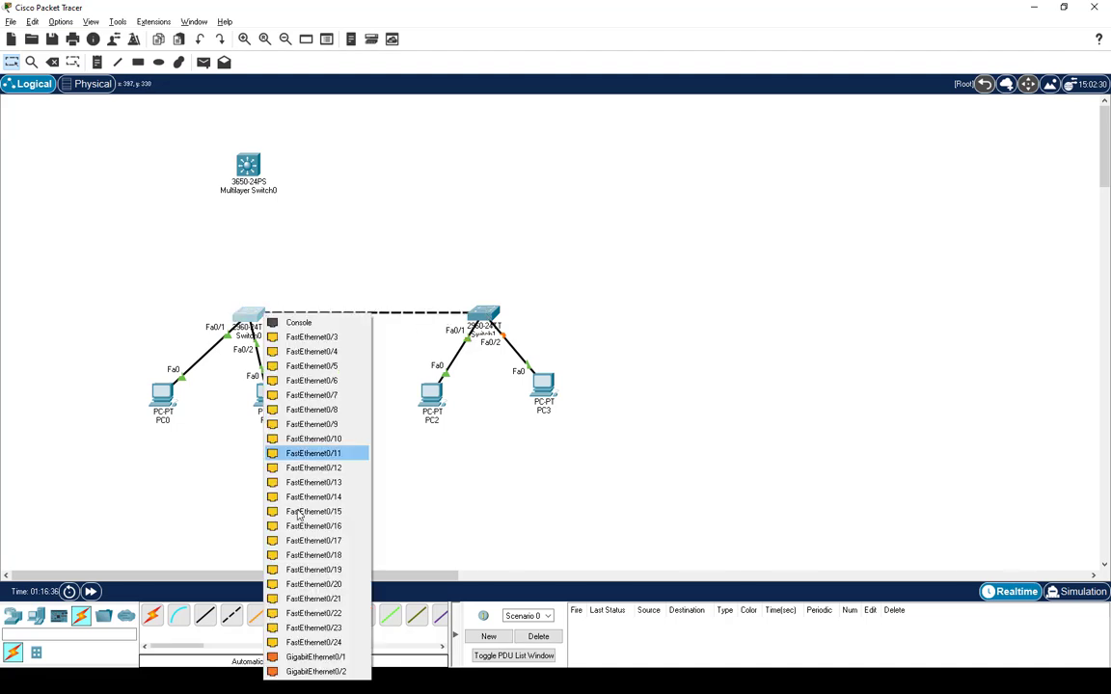
pyautogui.click(315, 656)
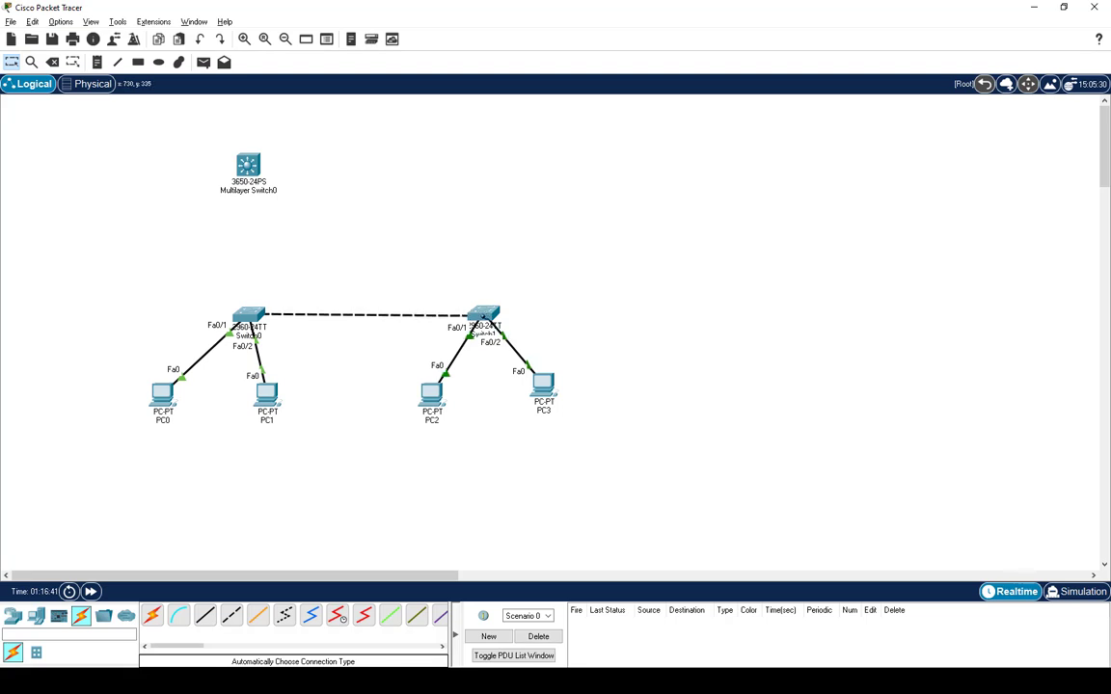
pyautogui.click(482, 316)
pyautogui.click(534, 661)
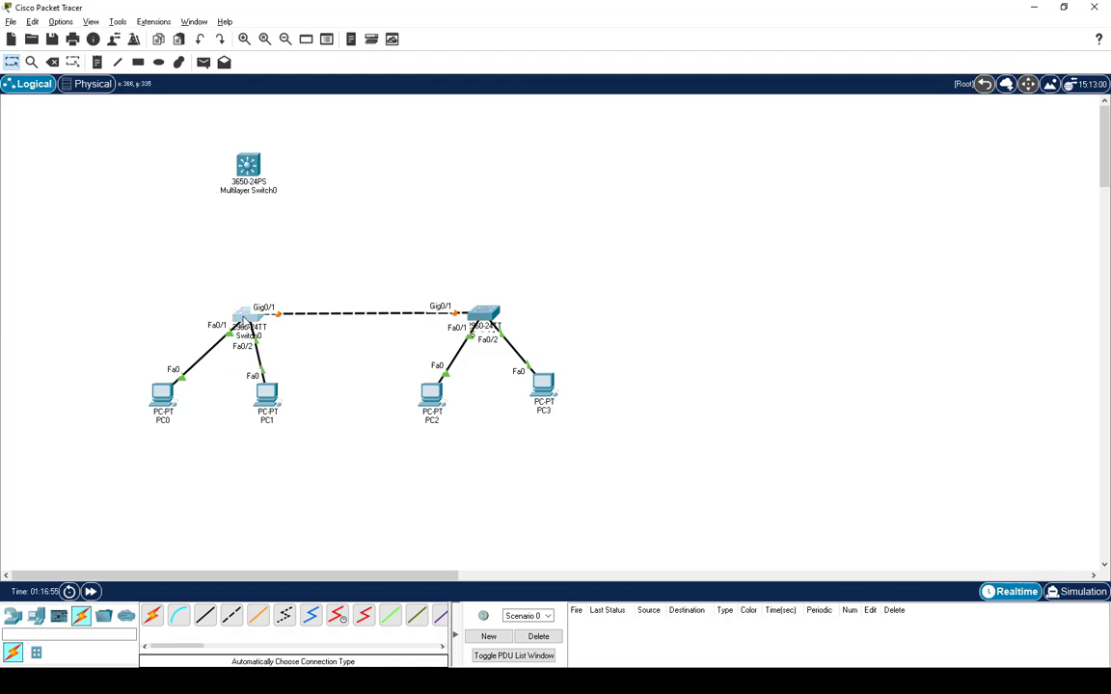
pyautogui.click(243, 319)
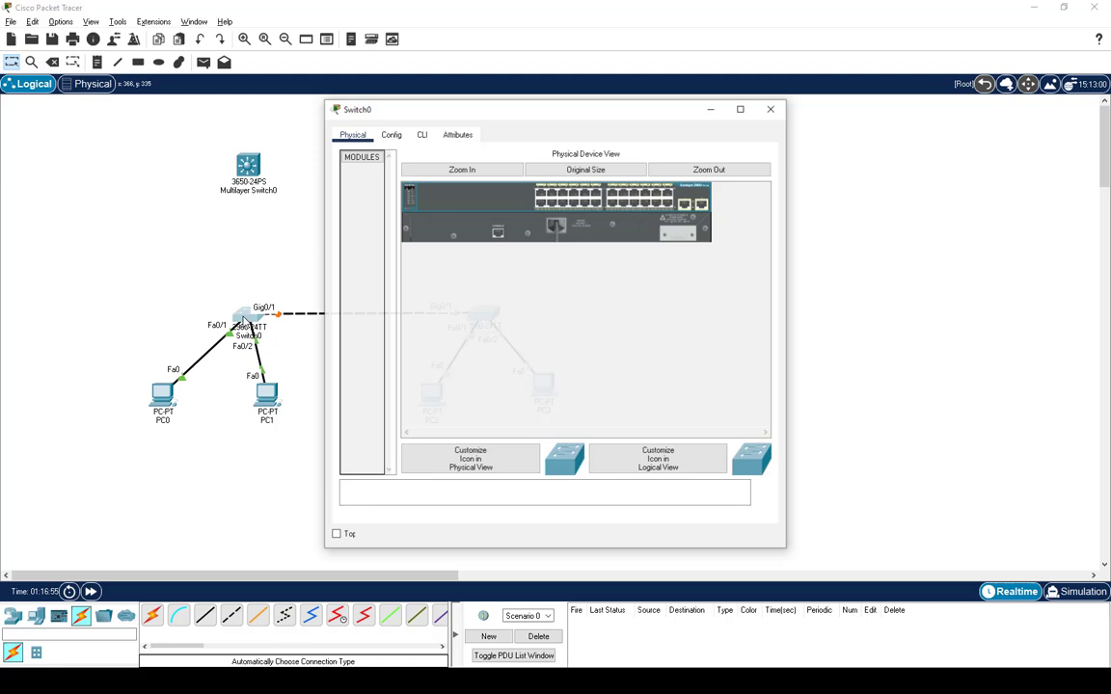
# In Switch0's CLI, enter privileged and global configuration mode with en and conf t.
pyautogui.click(422, 135)
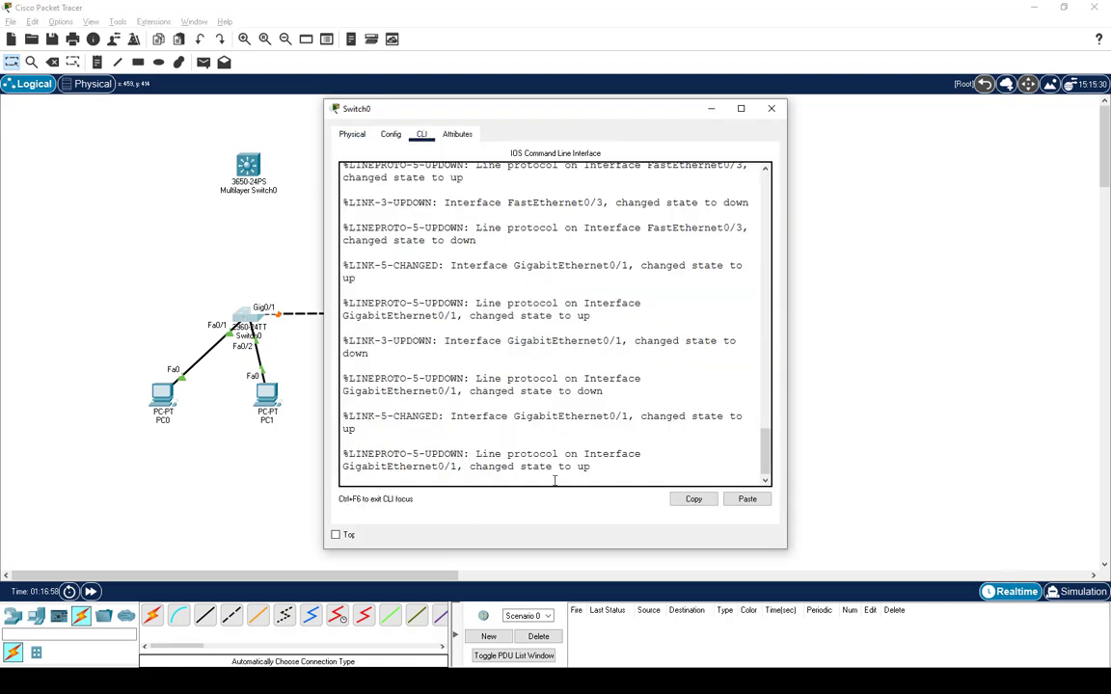
pyautogui.press('Return')
pyautogui.press('Return')
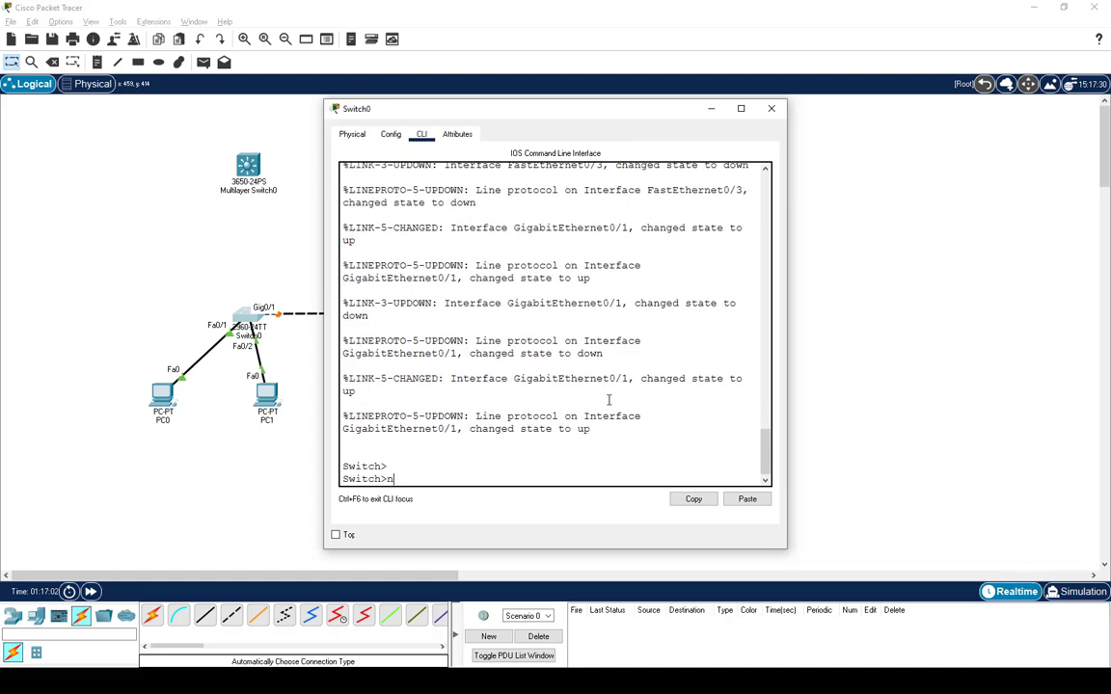
pyautogui.write('en')
pyautogui.press('Return')
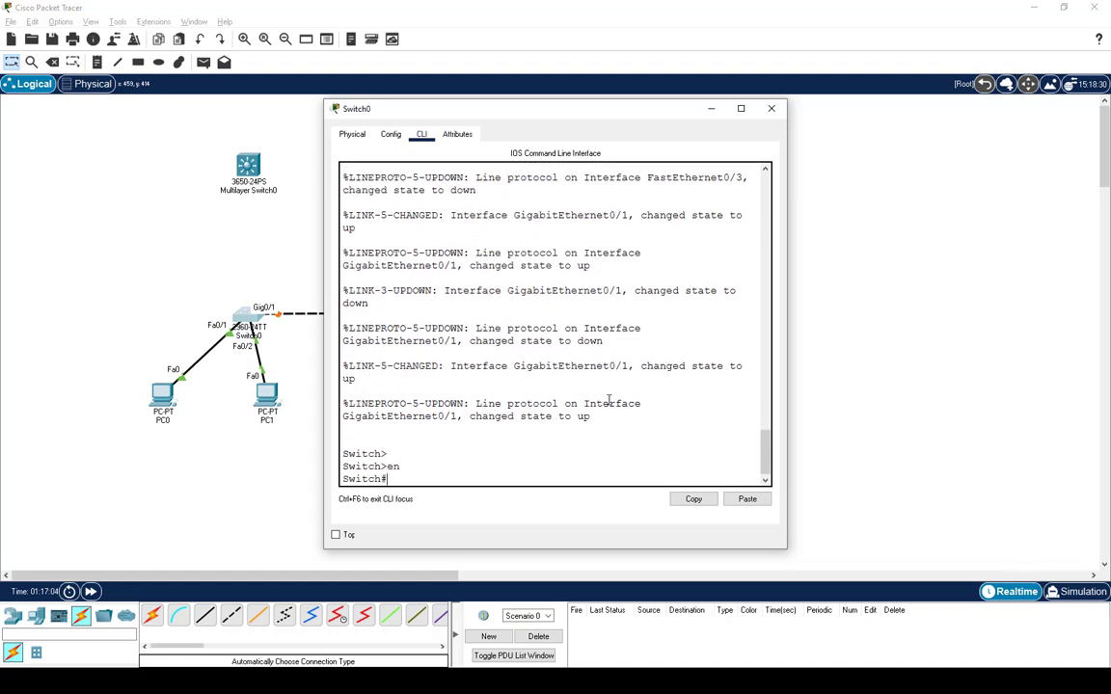
pyautogui.press('Return')
pyautogui.write('conf t')
pyautogui.press('Return')
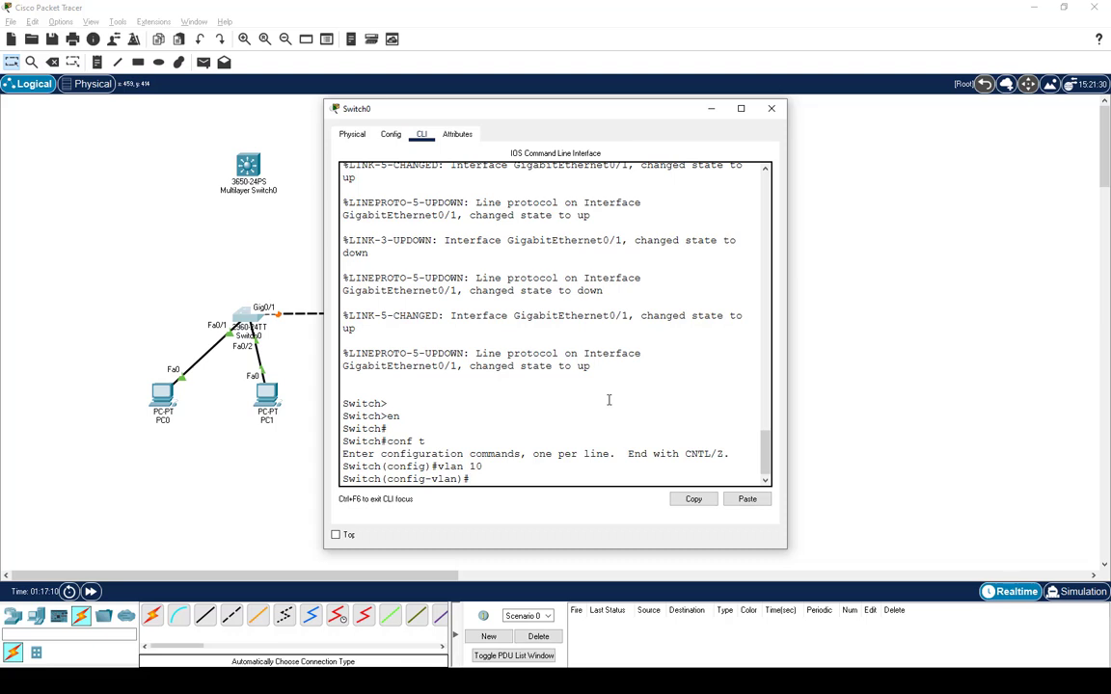
# Create VLAN 20 named Marketing and VLAN 10 named Sales, then exit VLAN mode.
pyautogui.write('vlan 20')
pyautogui.press('Return')
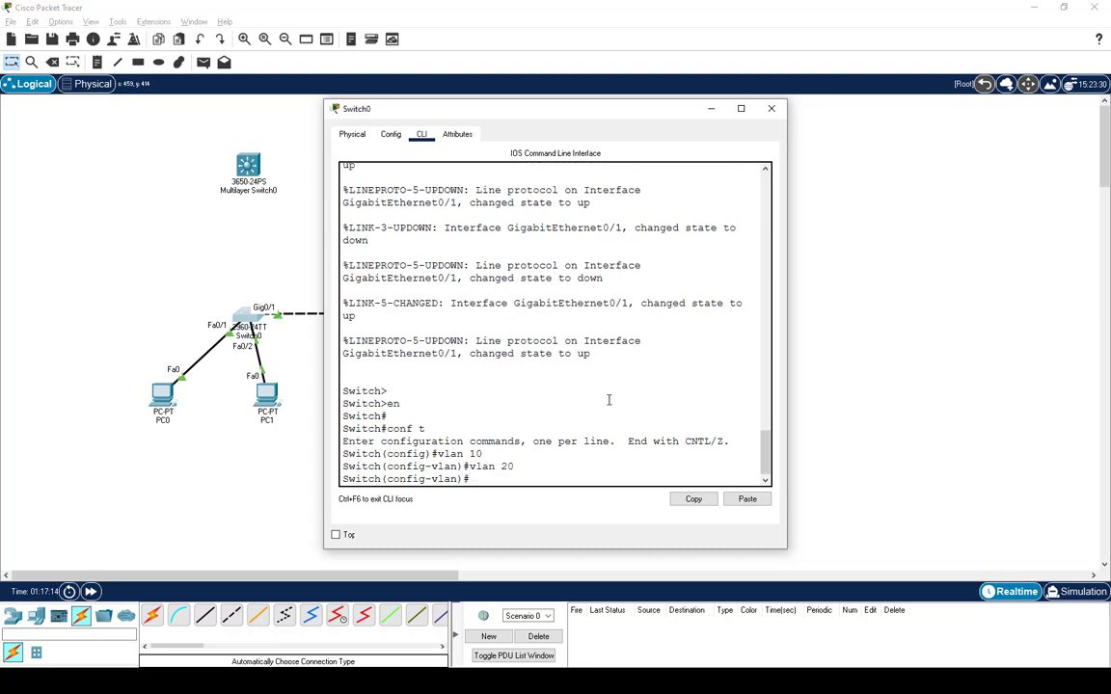
pyautogui.write('name Marketing')
pyautogui.press('Return')
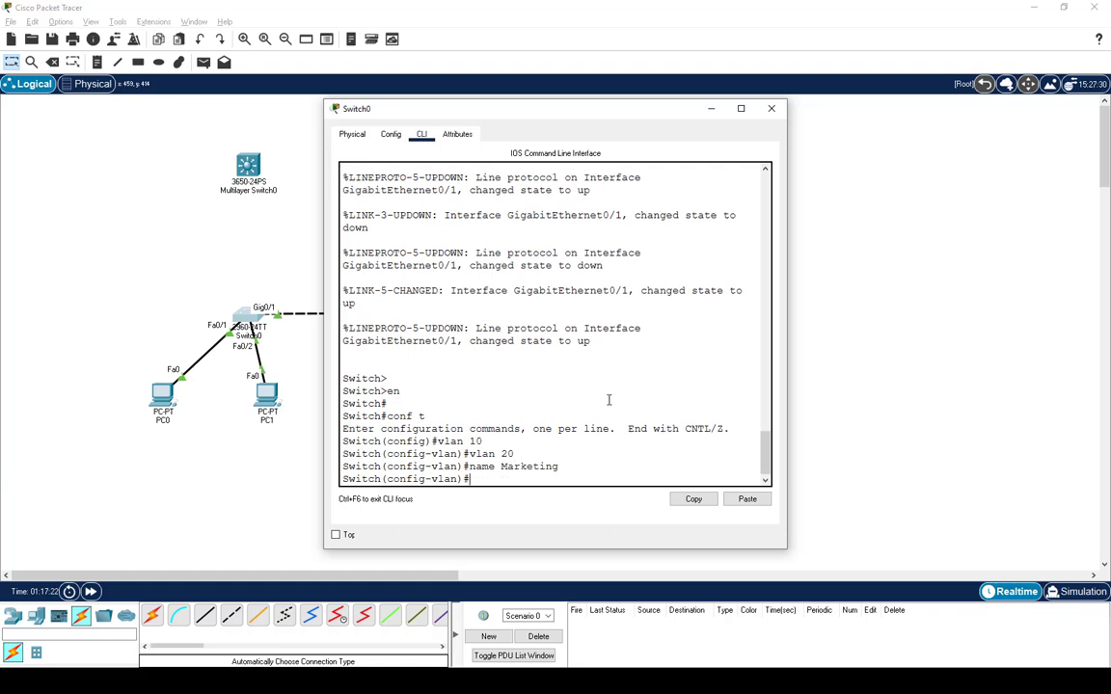
pyautogui.write('vlan 10')
pyautogui.press('Return')
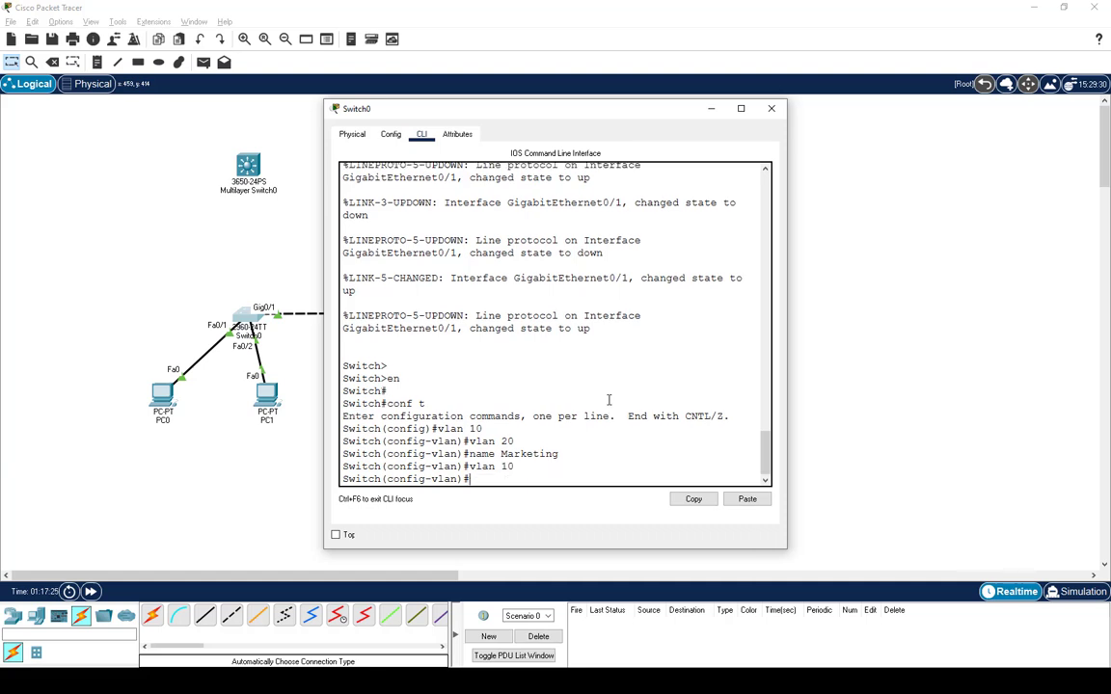
pyautogui.write('name Sales')
pyautogui.press('Return')
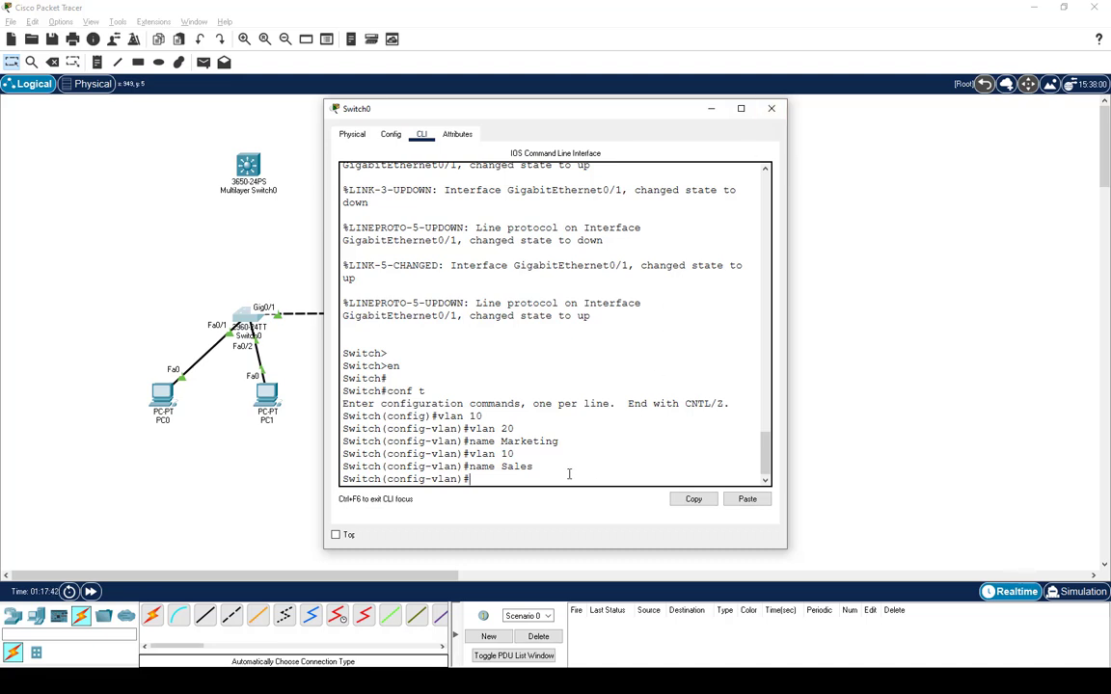
pyautogui.write('xit')
pyautogui.press('Return')
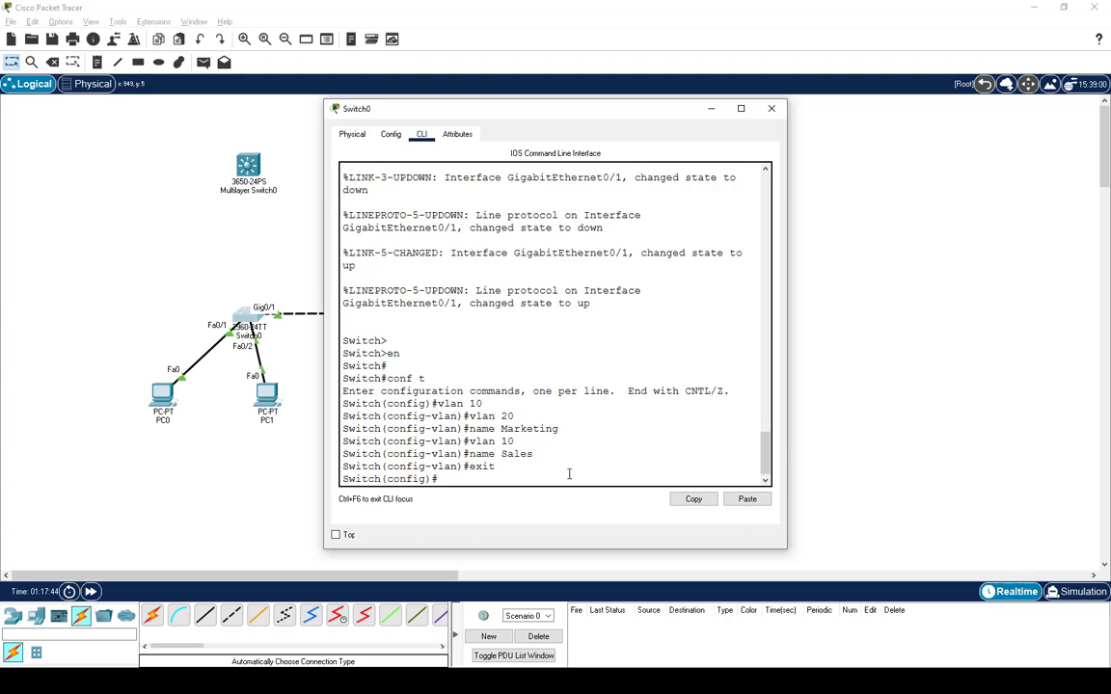
pyautogui.write('int fa0/1')
# Make Switch0 Fa0/1 an access port in VLAN 10.
pyautogui.press('Return')
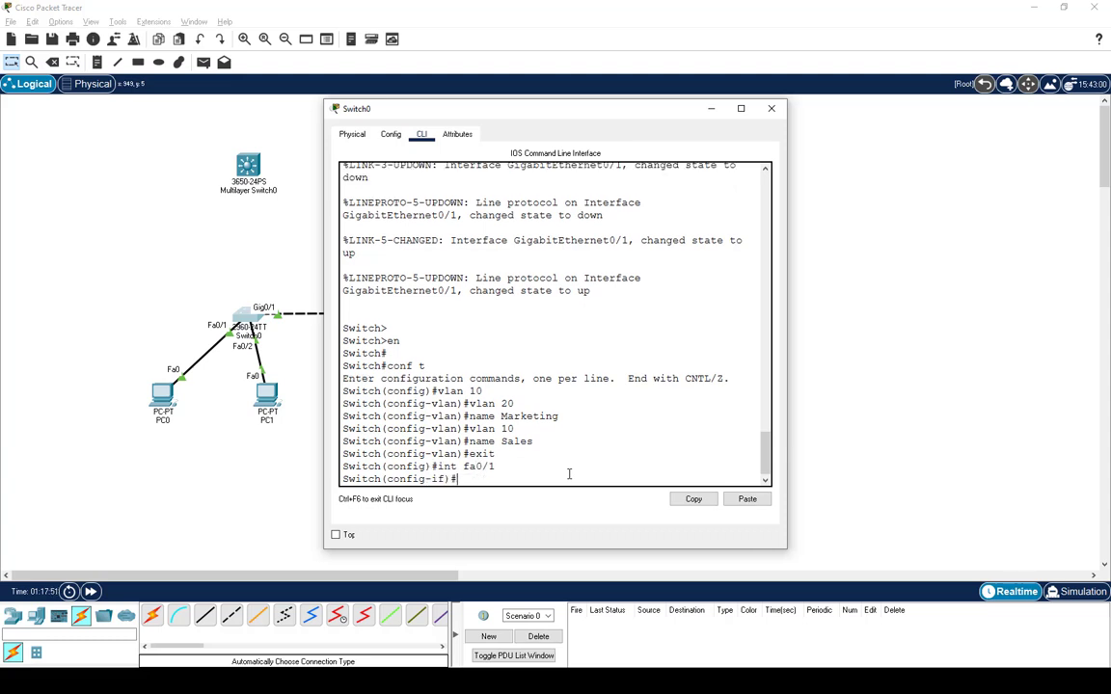
pyautogui.write('sw')
pyautogui.press('Tab')
pyautogui.write('mo')
pyautogui.press('Tab')
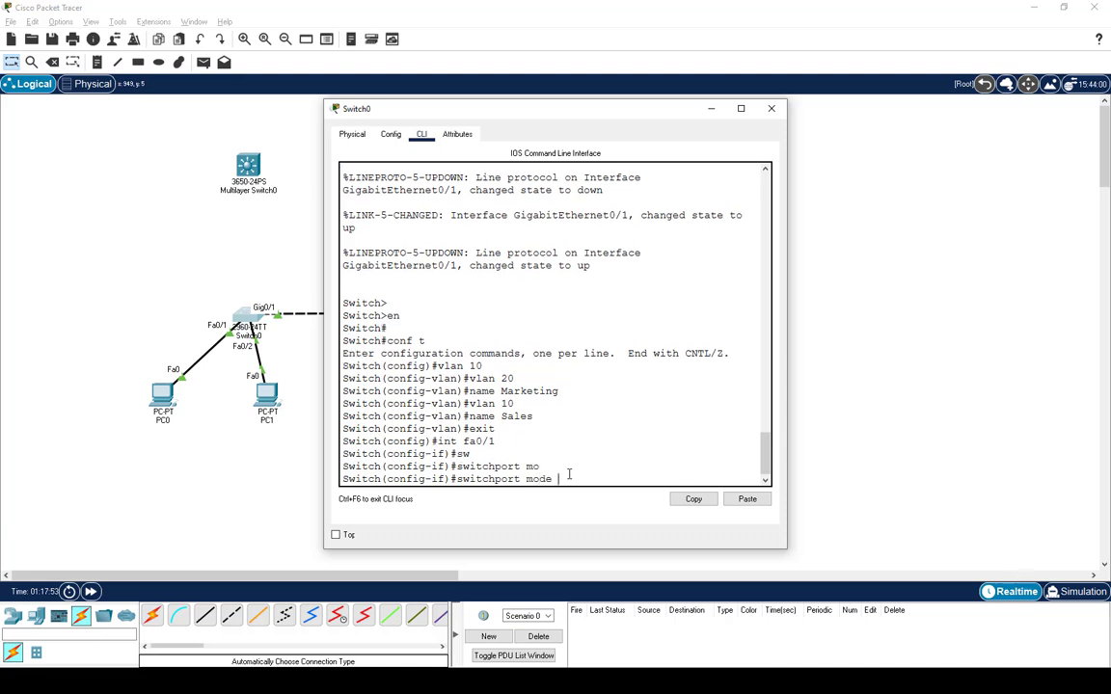
pyautogui.write('acc')
pyautogui.press('Tab')
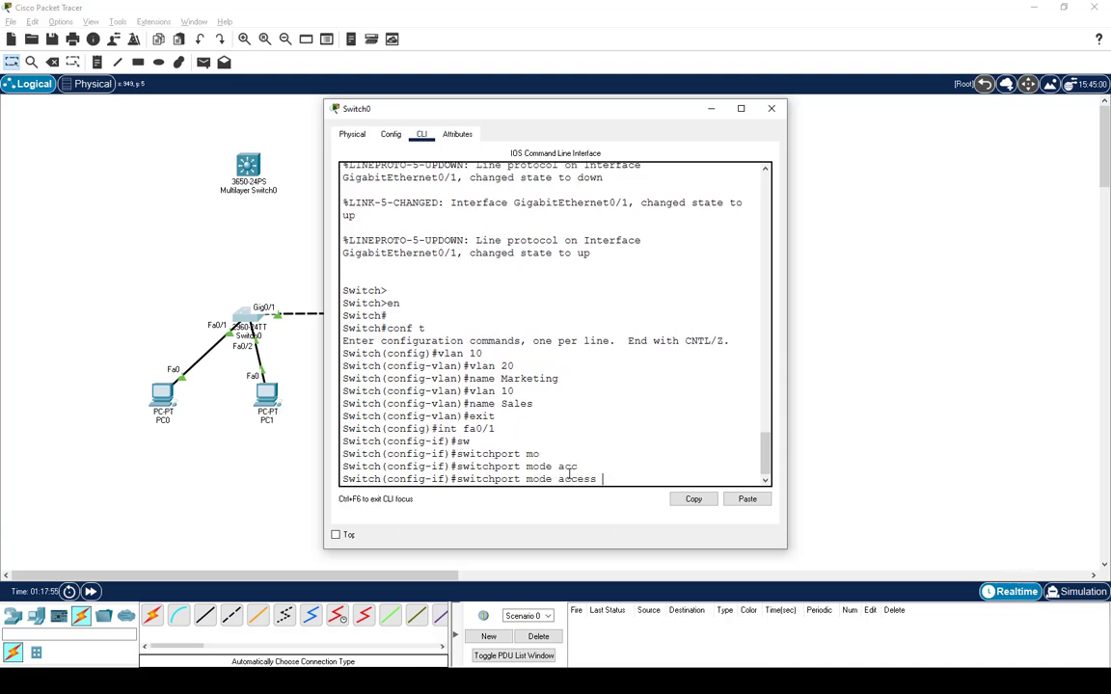
pyautogui.press('Return')
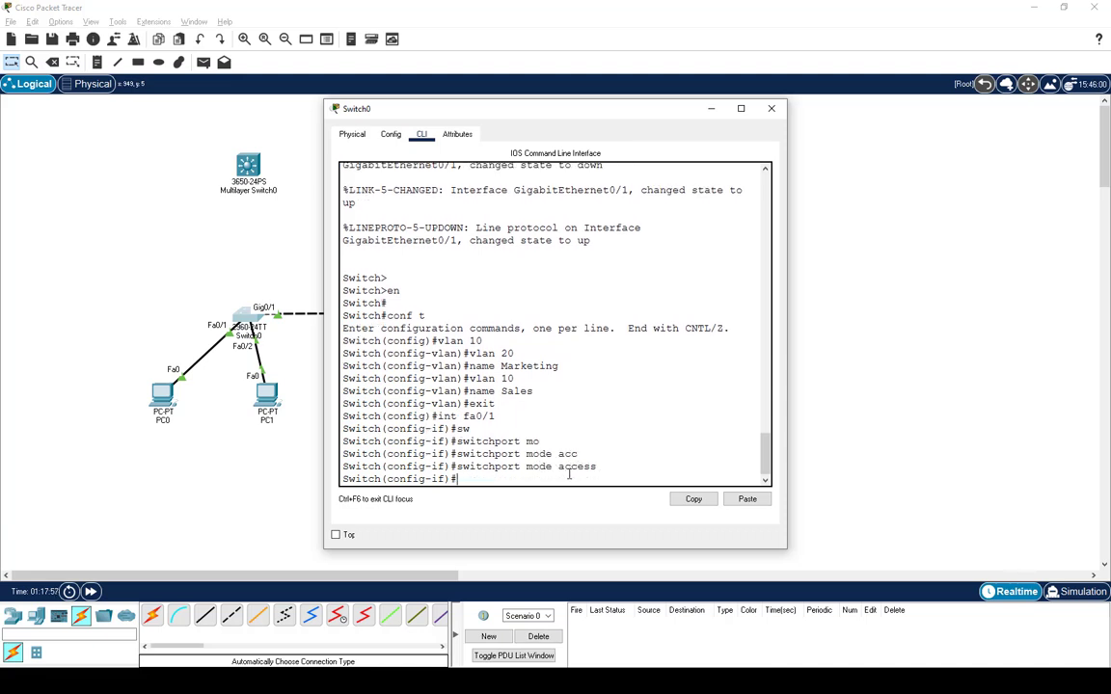
pyautogui.write('swaq')
pyautogui.press('BackSpace')
pyautogui.press('BackSpace')
pyautogui.press('Tab')
pyautogui.write('ac')
pyautogui.press('Tab')
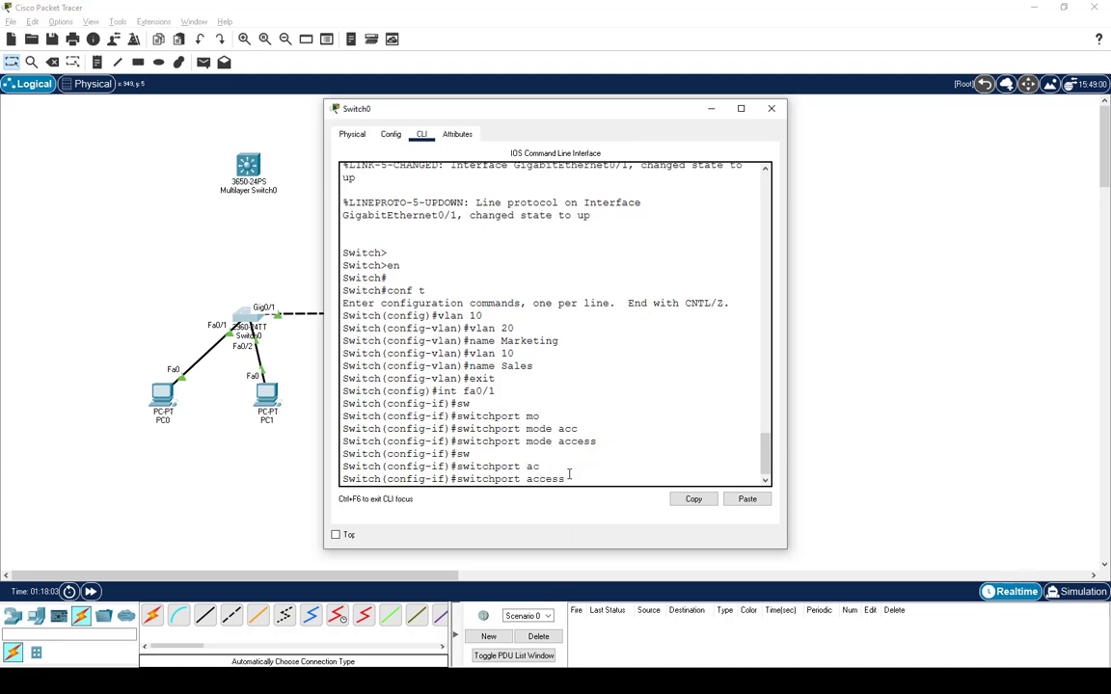
pyautogui.write('v')
pyautogui.press('Tab')
pyautogui.write('10')
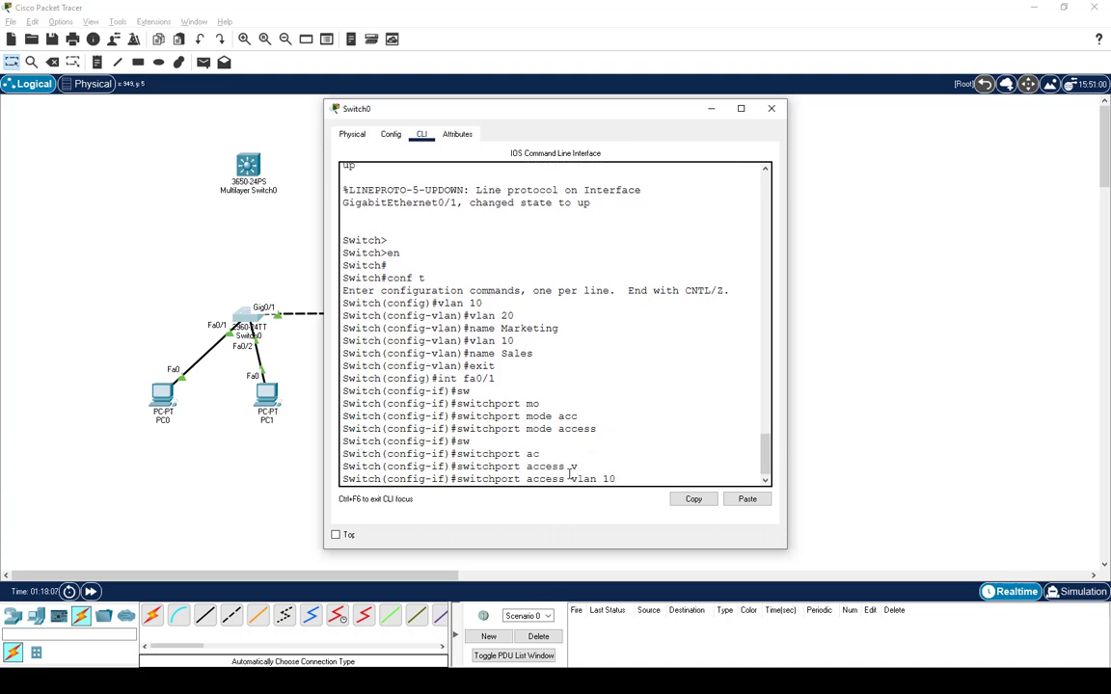
pyautogui.press('Return')
# Make Fa0/2 an access port in VLAN 20.
pyautogui.write('switchport mode access')
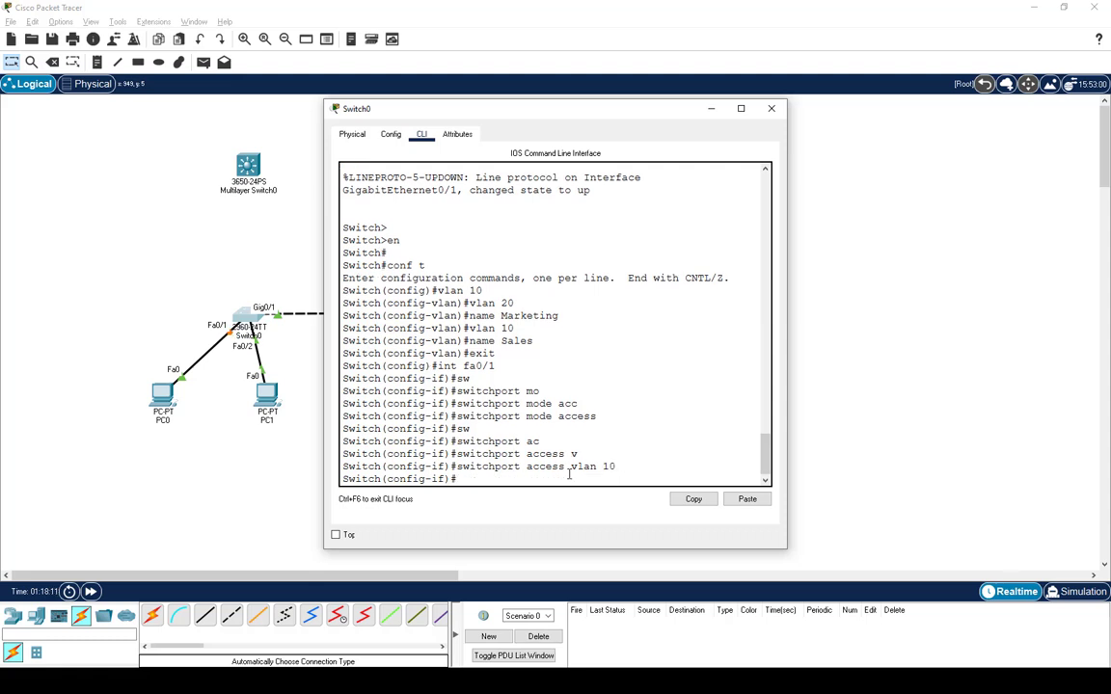
pyautogui.press('Up')
pyautogui.press('Up')
pyautogui.press('Up')
pyautogui.press('BackSpace')
pyautogui.write('2')
pyautogui.press('Return')
pyautogui.press('Up')
pyautogui.press('Up')
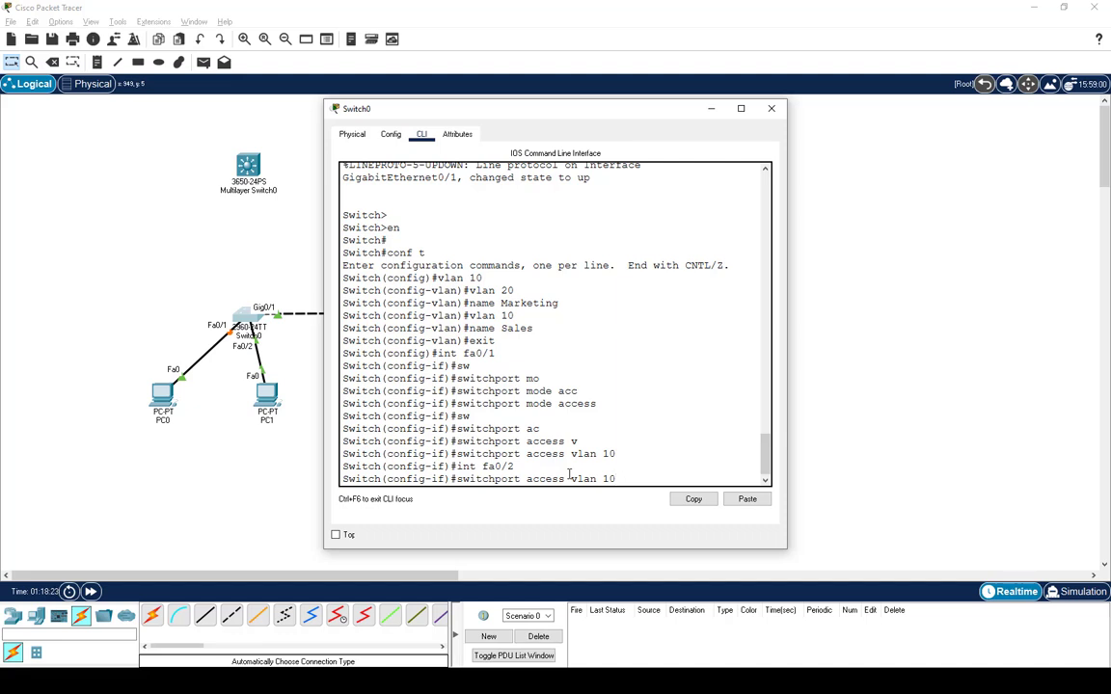
pyautogui.press('Up')
pyautogui.press('Return')
pyautogui.press('Up')
pyautogui.press('Up')
pyautogui.press('Up')
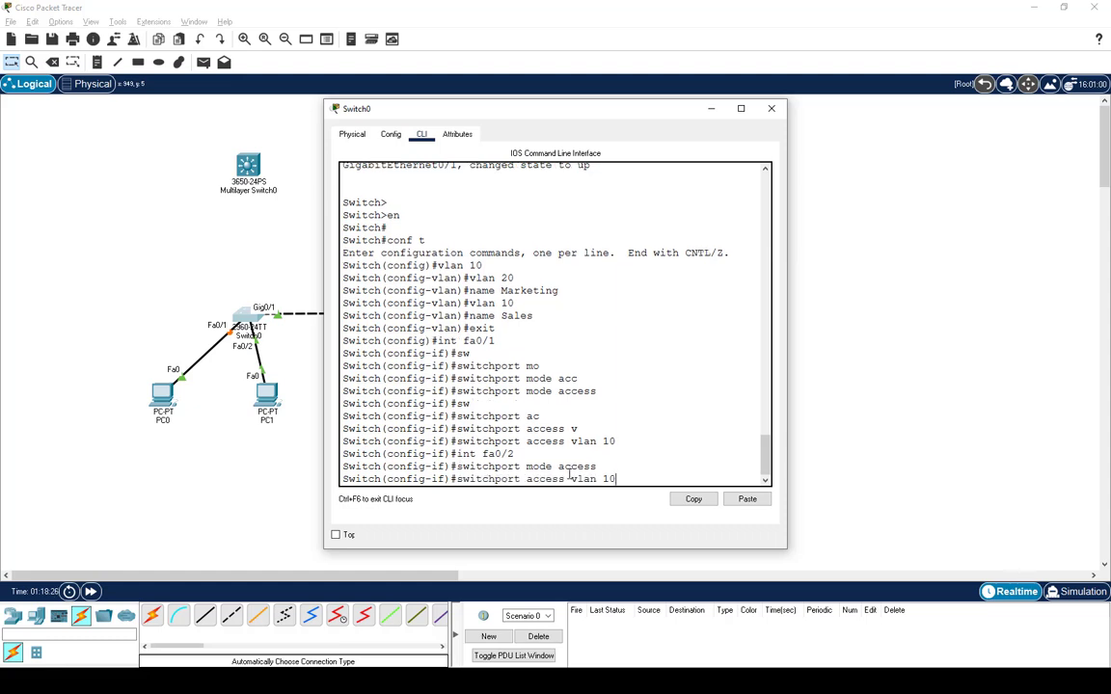
pyautogui.press('BackSpace')
pyautogui.press('BackSpace')
pyautogui.write('20')
pyautogui.press('Return')
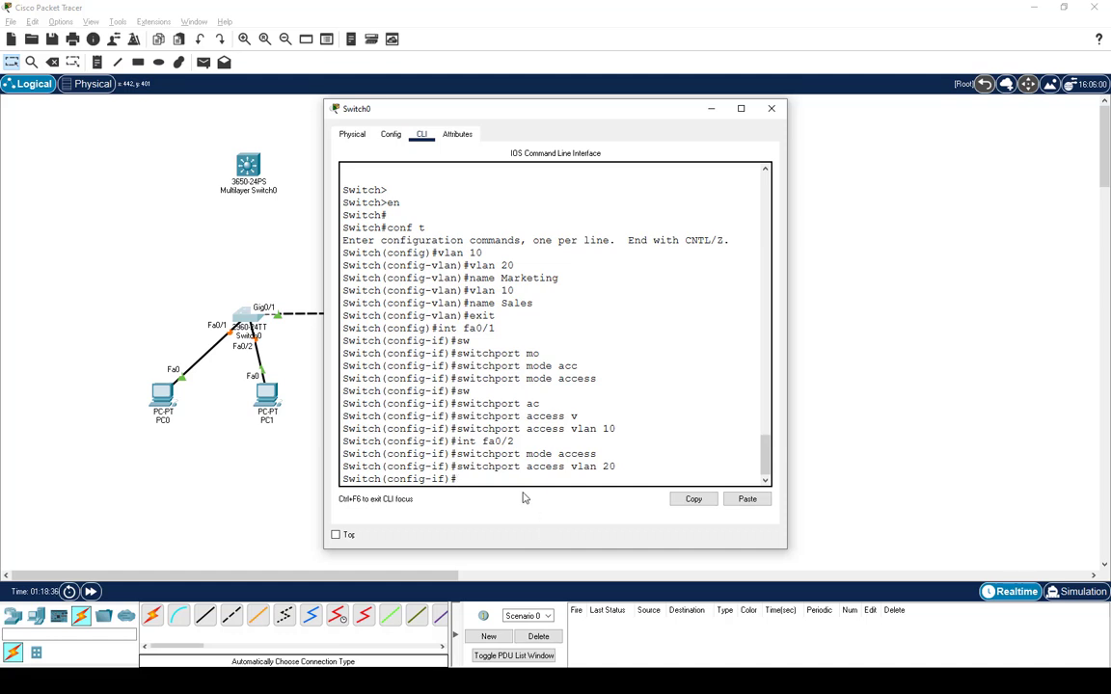
# Set Gig0/1 to switchport mode trunk.
pyautogui.write('int g0/1')
pyautogui.press('Return')
pyautogui.write('swq')
pyautogui.press('BackSpace')
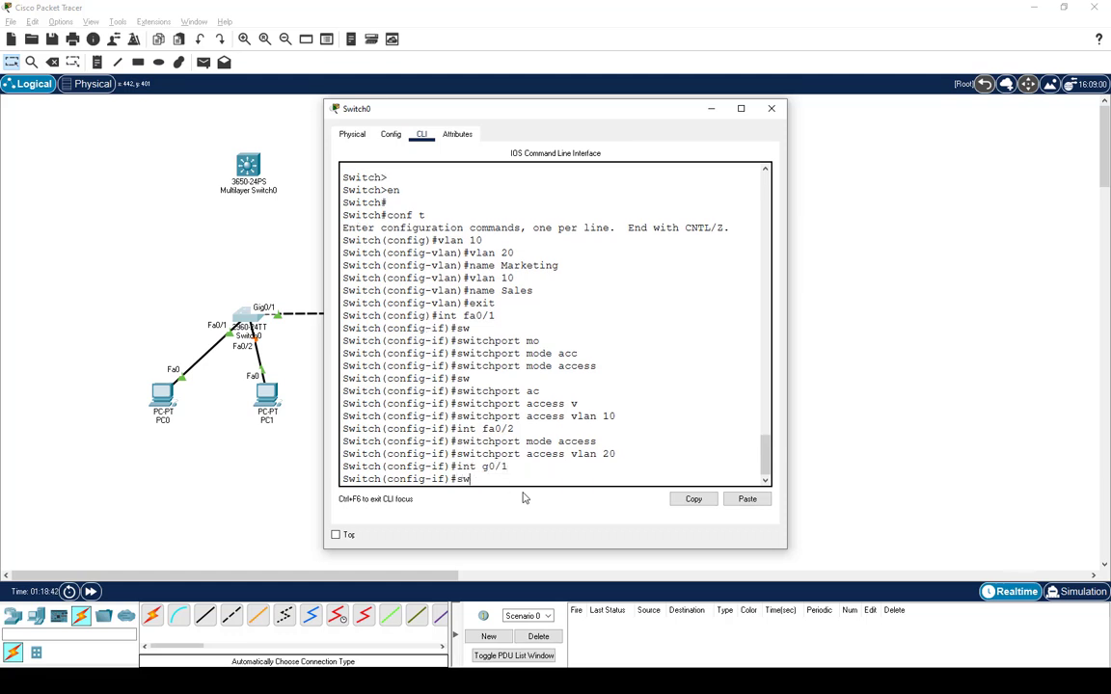
pyautogui.write('i')
pyautogui.press('Tab')
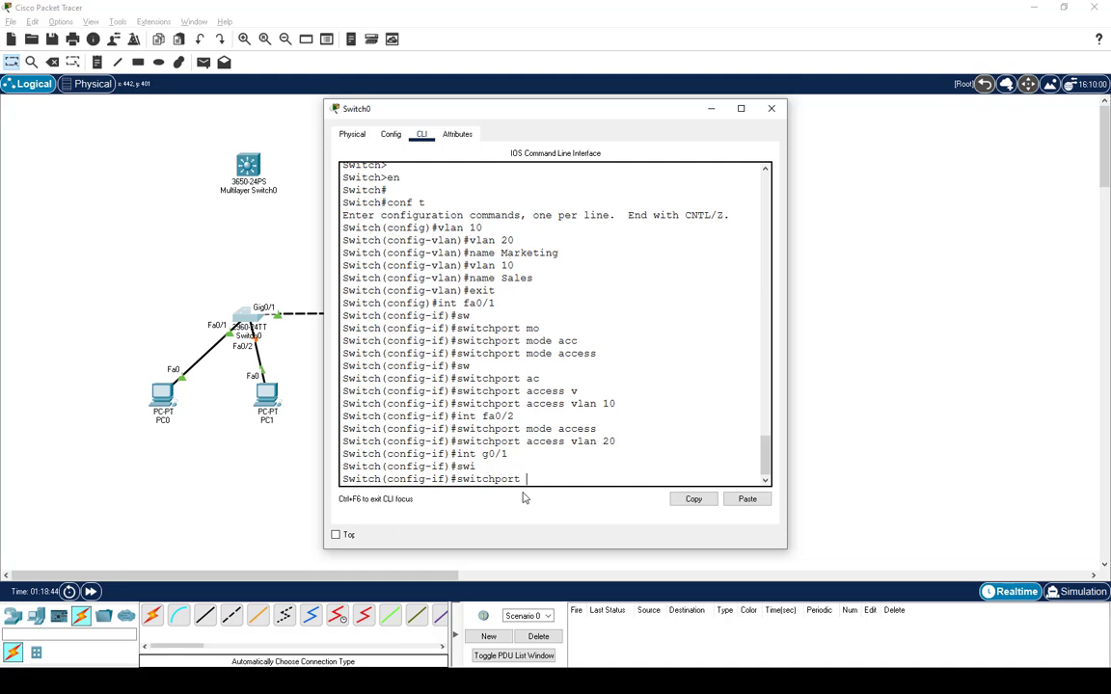
pyautogui.write('mo')
pyautogui.press('Tab')
pyautogui.write('tr')
pyautogui.press('Tab')
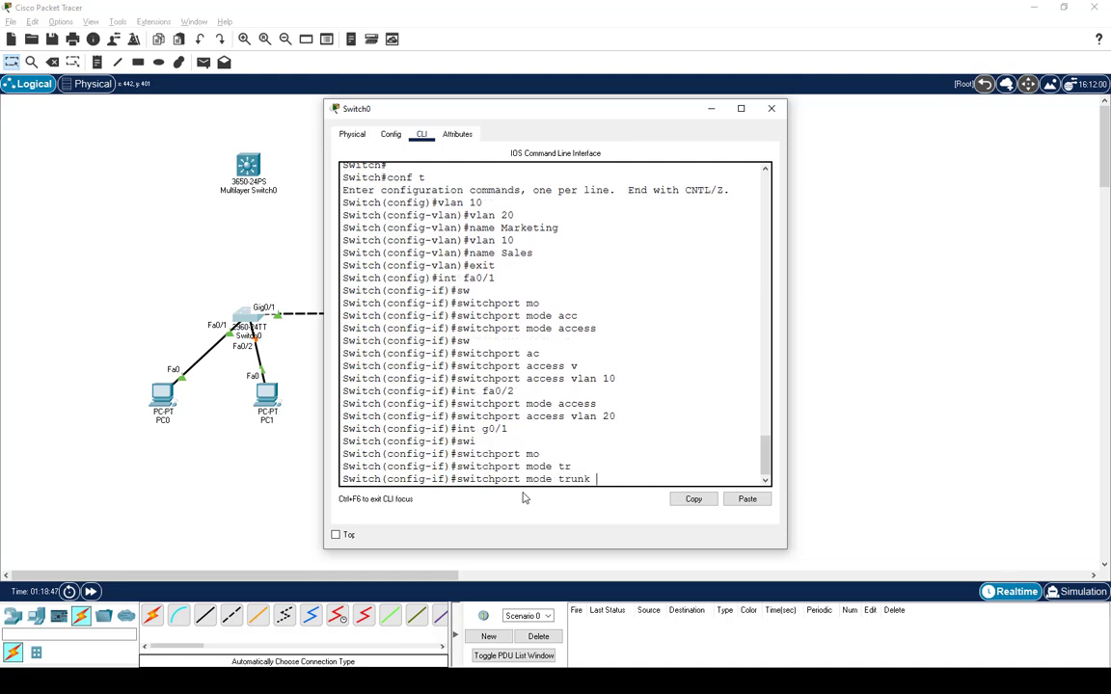
pyautogui.press('Return')
pyautogui.press('Return')
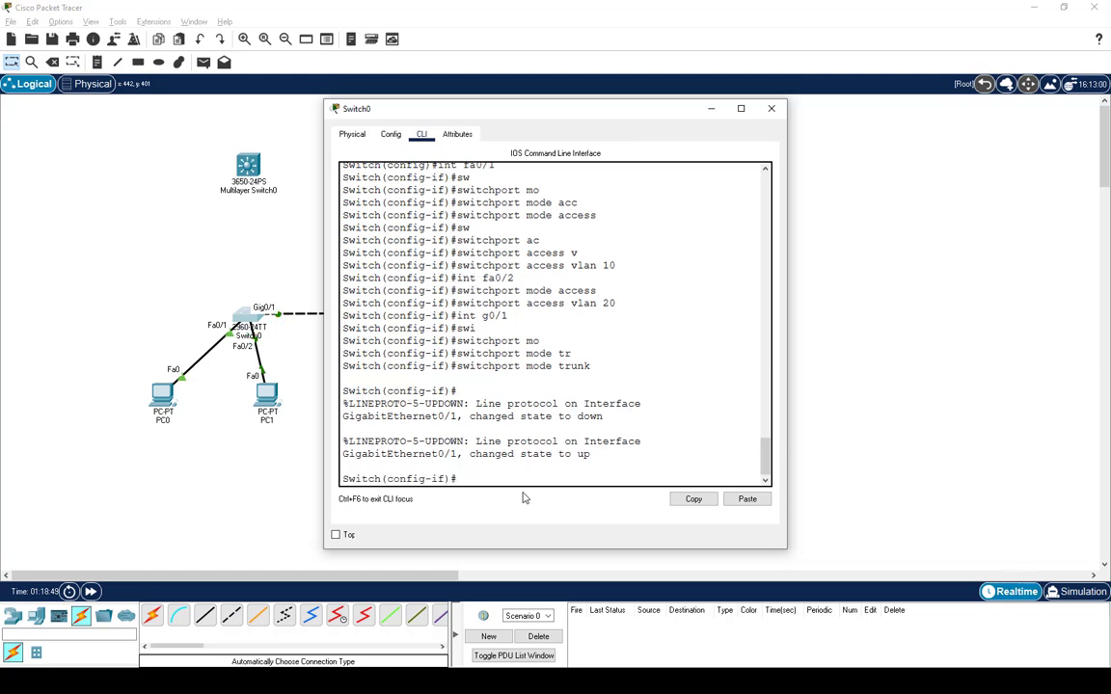
# Close Switch0 and enter global configuration mode in Switch1's CLI.
pyautogui.click(773, 109)
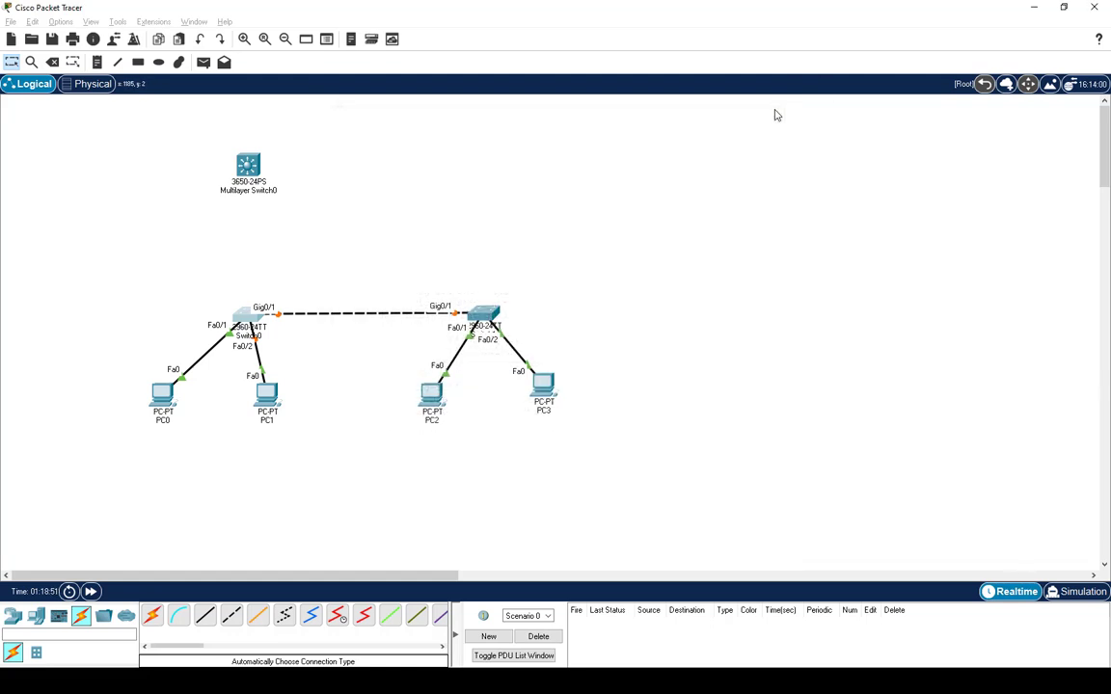
pyautogui.click(480, 315)
pyautogui.click(422, 134)
pyautogui.write('en')
pyautogui.press('Return')
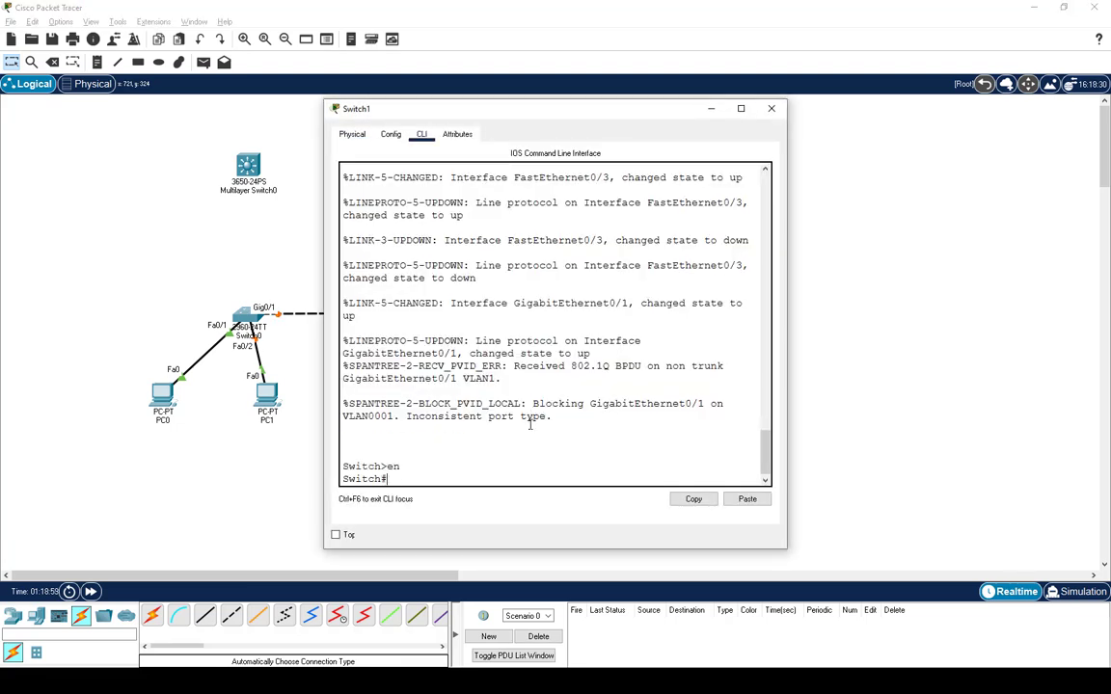
pyautogui.write('conf t')
pyautogui.press('Return')
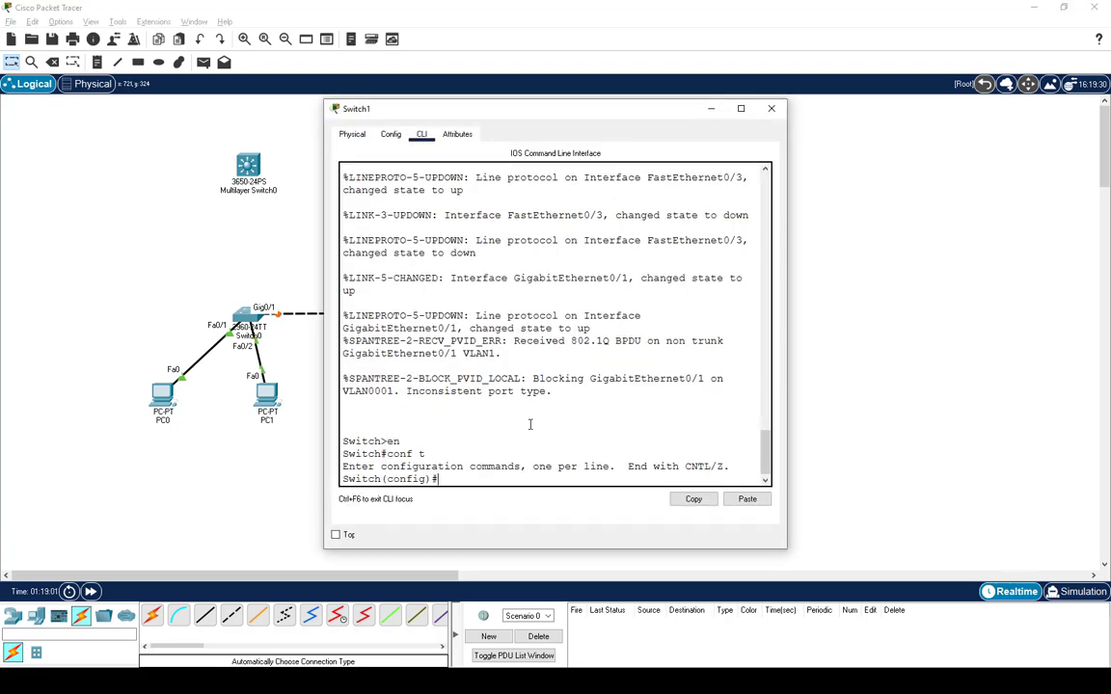
# On Switch1, create VLAN 10 named Sales and VLAN 20 named Marketing.
pyautogui.write('vlan 10')
pyautogui.press('Return')
pyautogui.write('sa')
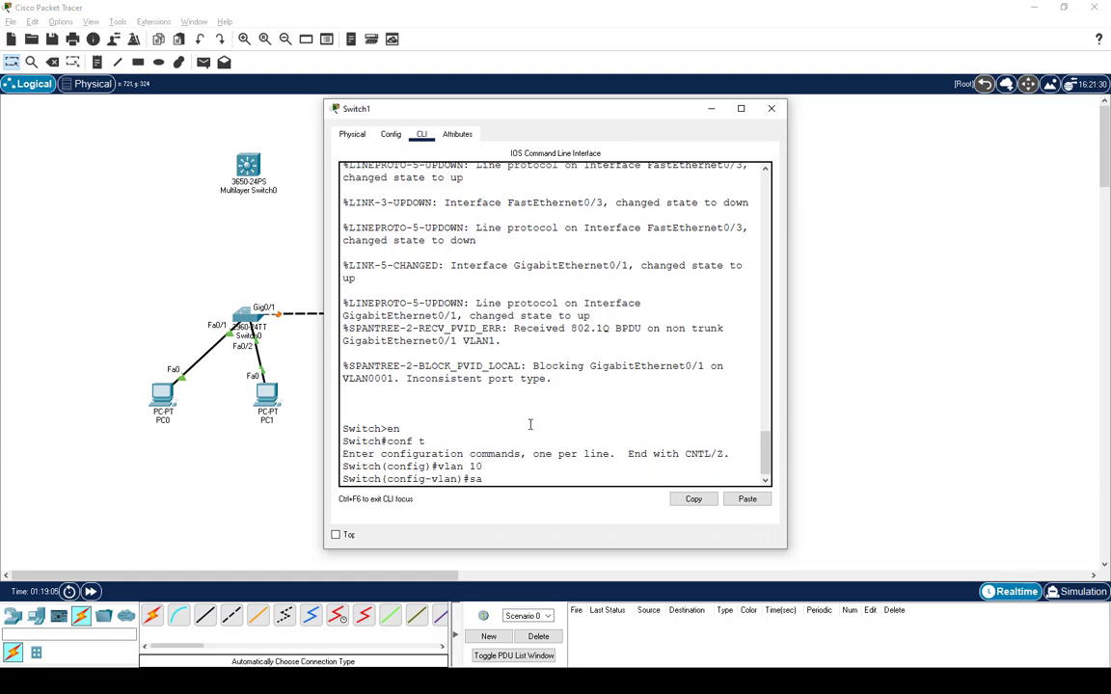
pyautogui.write('les')
pyautogui.press('BackSpace')
pyautogui.press('BackSpace')
pyautogui.press('BackSpace')
pyautogui.press('BackSpace')
pyautogui.press('BackSpace')
pyautogui.write('name Sales')
pyautogui.press('Return')
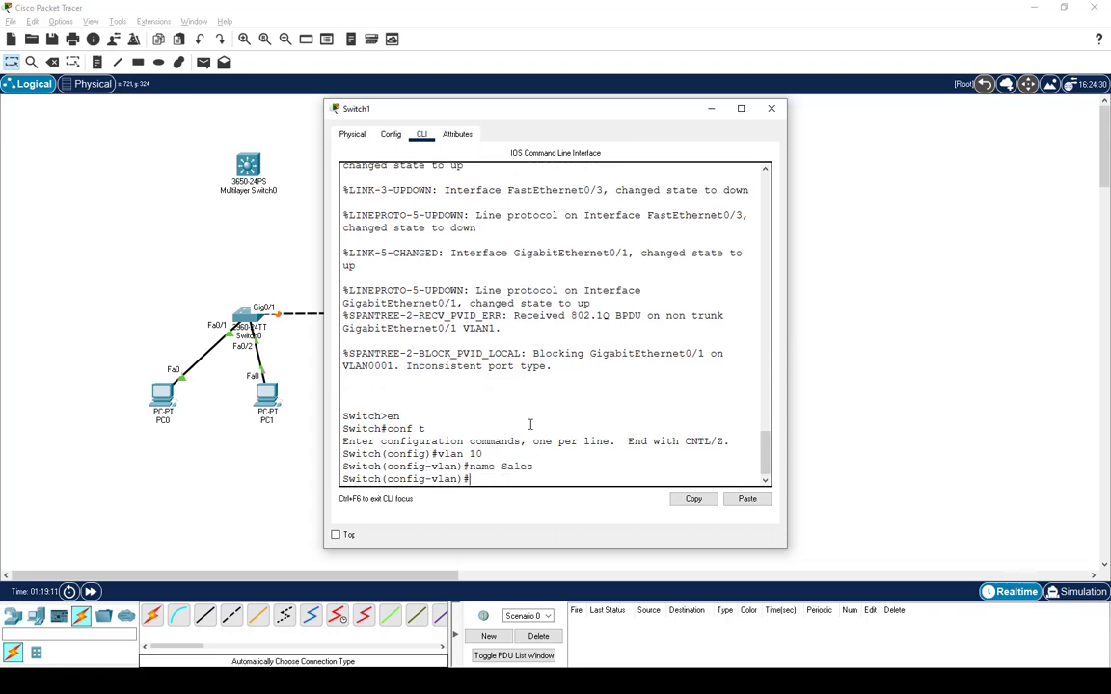
pyautogui.write('vlan 20')
pyautogui.press('Return')
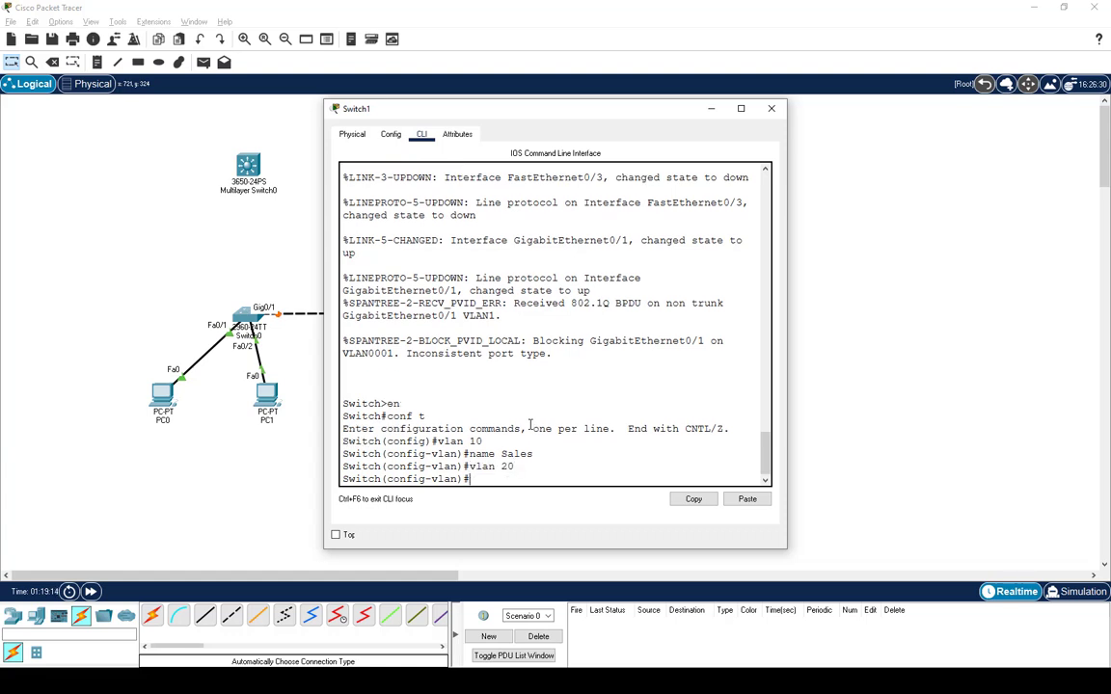
pyautogui.write('name Marketing')
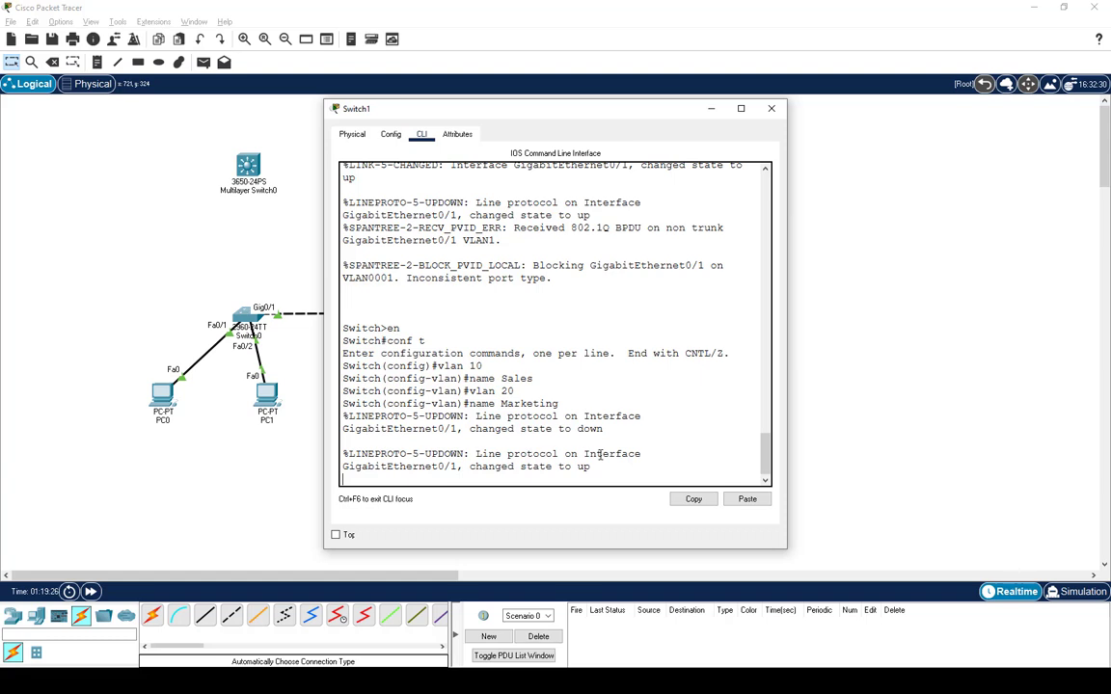
pyautogui.press('Return')
pyautogui.press('Return')
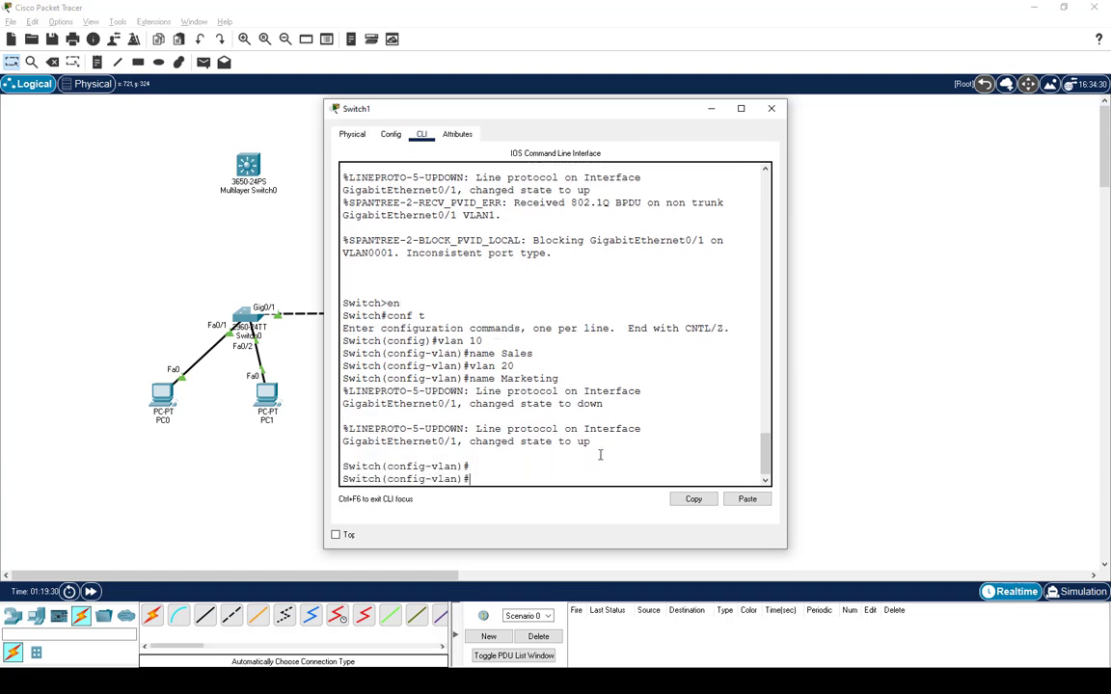
pyautogui.write('int ')
pyautogui.write('fa')
pyautogui.write('0')
pyautogui.write('./')
# On Switch1, enter interface Fa0/1 and set switchport mode access.
pyautogui.press('BackSpace')
pyautogui.press('BackSpace')
pyautogui.write('/1')
pyautogui.press('Return')
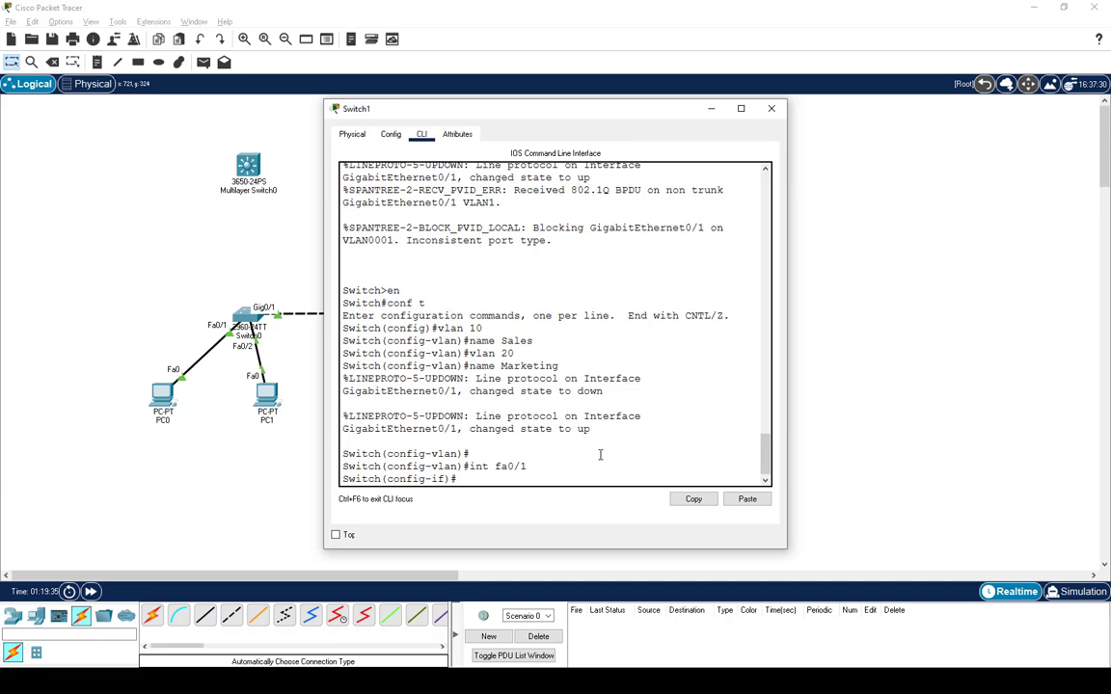
pyautogui.write('sw?')
pyautogui.press('Tab')
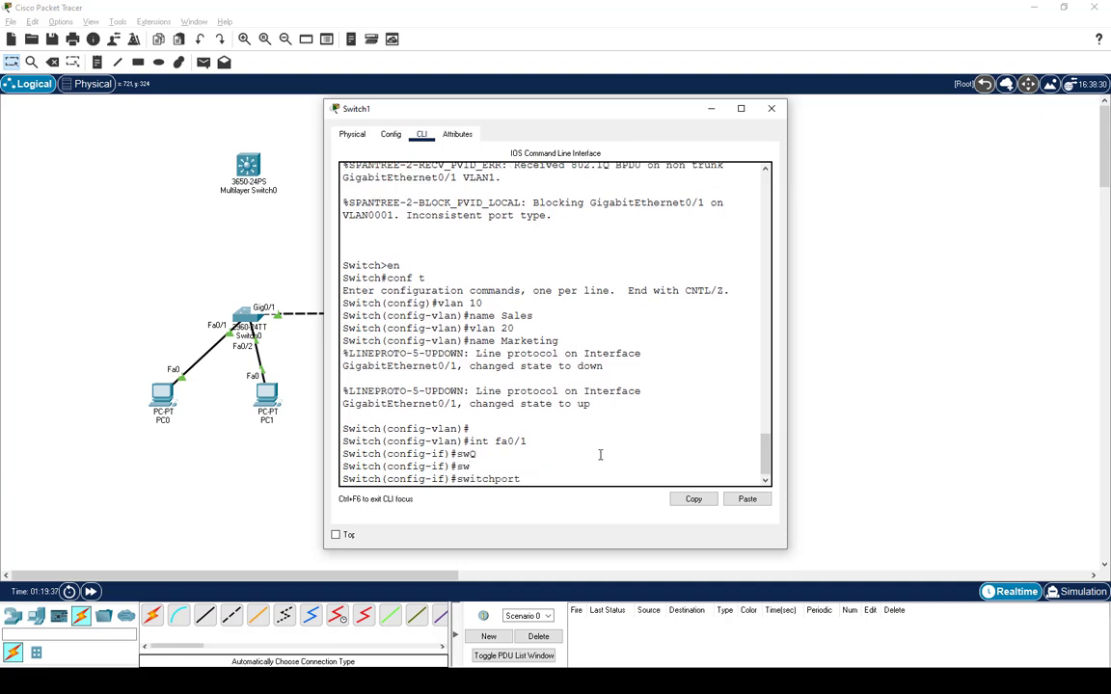
pyautogui.write('MO')
pyautogui.press('Tab')
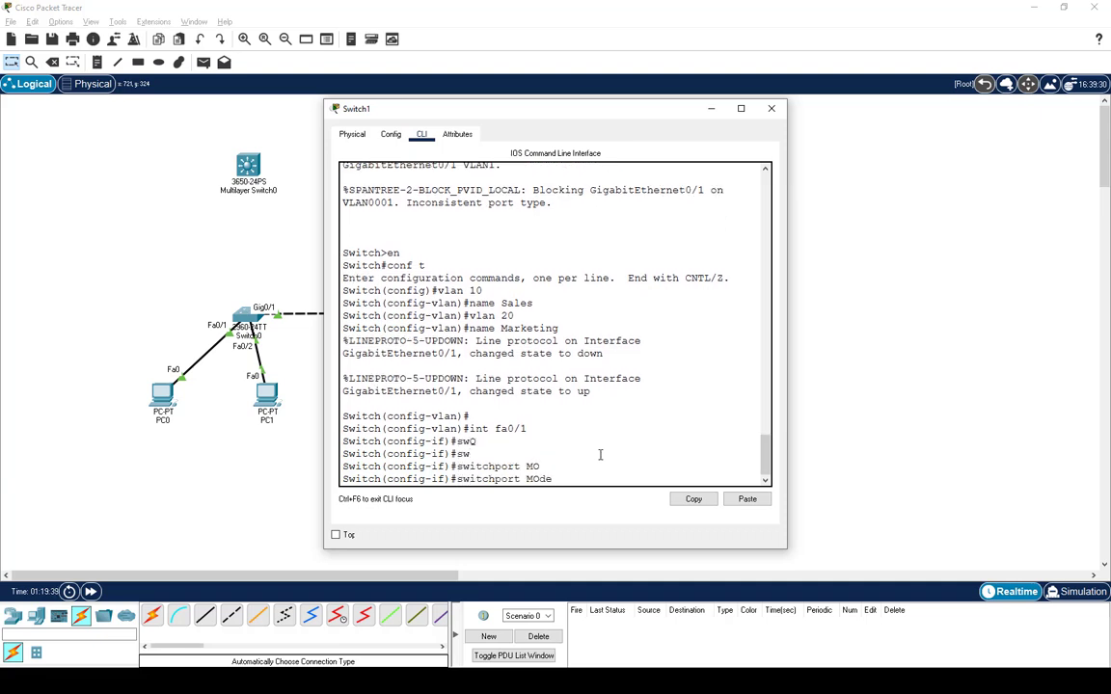
pyautogui.write('ACC')
pyautogui.press('Tab')
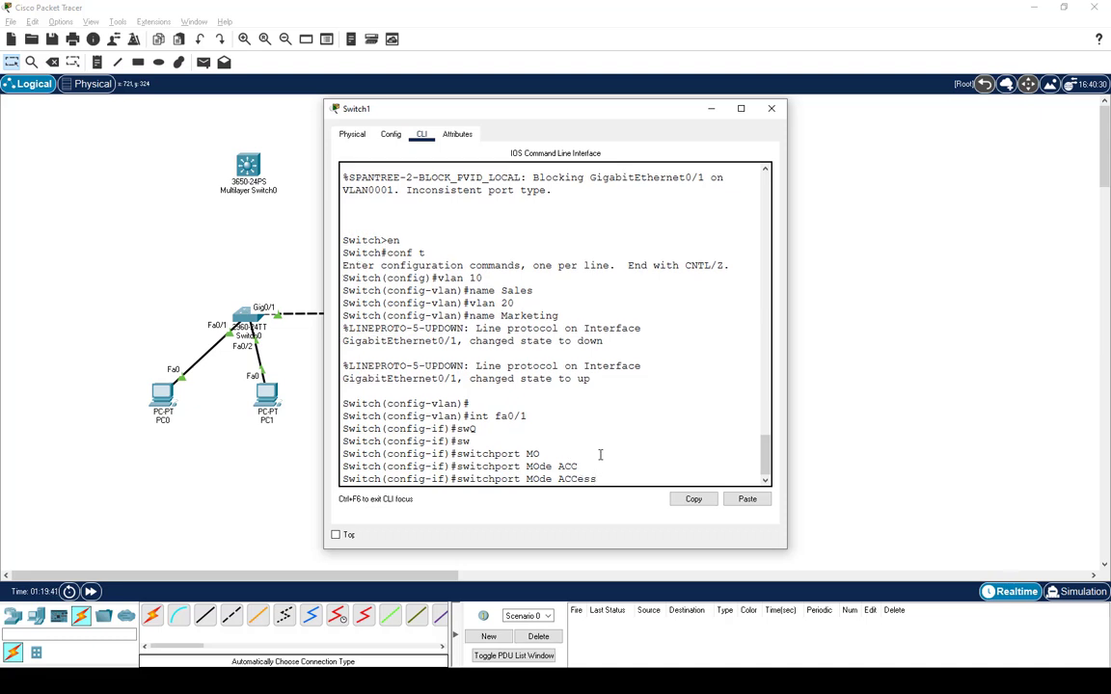
pyautogui.press('BackSpace')
pyautogui.press('BackSpace')
pyautogui.press('BackSpace')
pyautogui.press('BackSpace')
pyautogui.press('BackSpace')
pyautogui.press('BackSpace')
pyautogui.press('BackSpace')
pyautogui.press('BackSpace')
pyautogui.press('BackSpace')
pyautogui.press('BackSpace')
pyautogui.press('BackSpace')
pyautogui.write('mo')
pyautogui.press('Tab')
pyautogui.write('acc')
pyautogui.press('Tab')
pyautogui.press('Return')
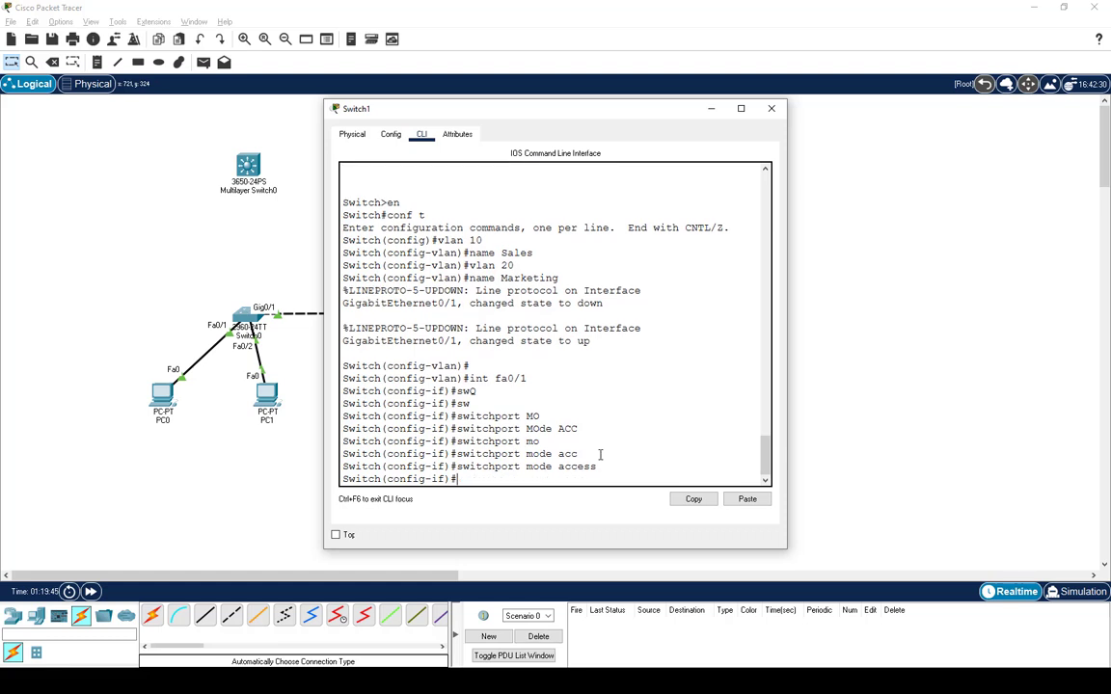
# Assign Fa0/1 to access VLAN 10.
pyautogui.write('sw')
pyautogui.press('Tab')
pyautogui.write('acc')
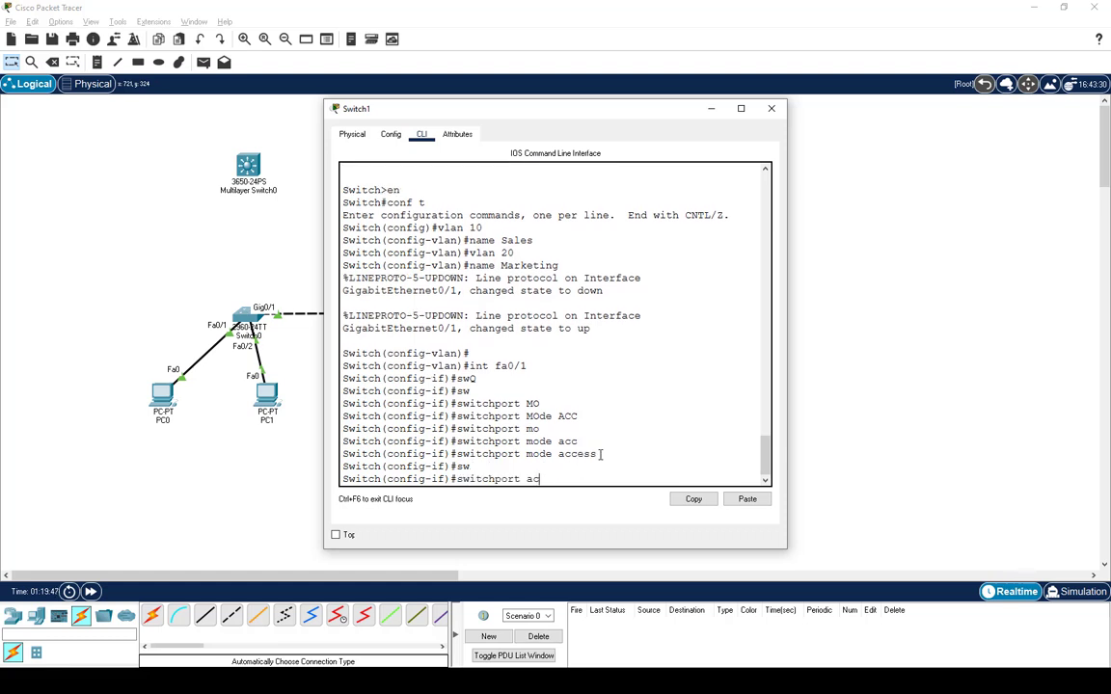
pyautogui.press('Tab')
pyautogui.write('v')
pyautogui.press('Tab')
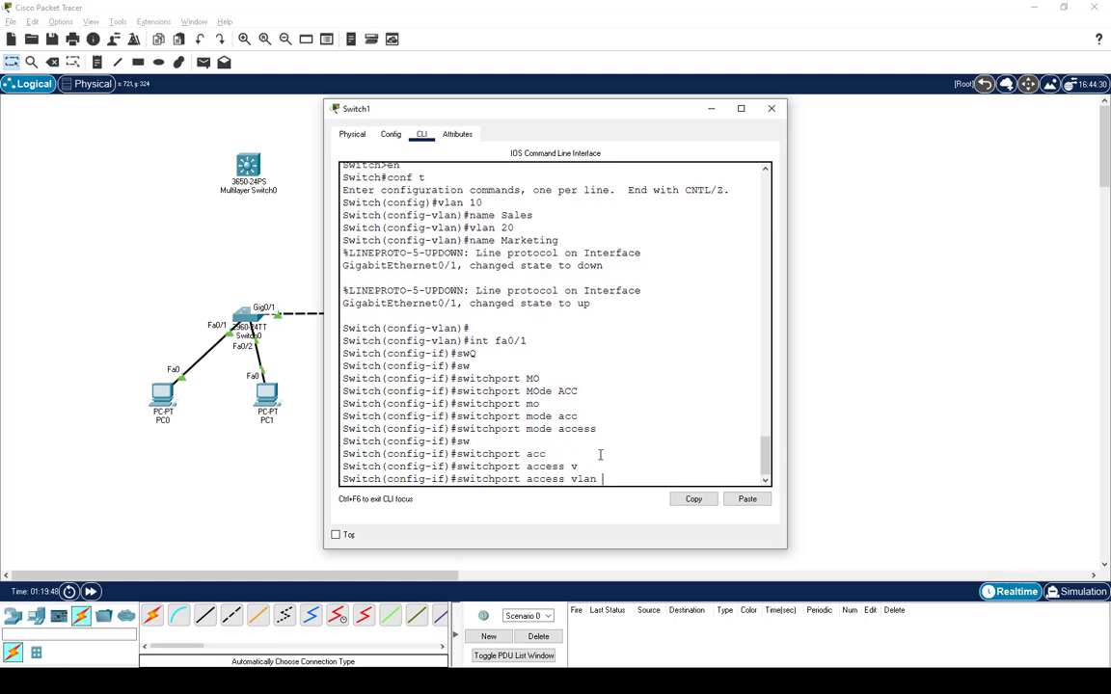
pyautogui.write('10')
pyautogui.press('Return')
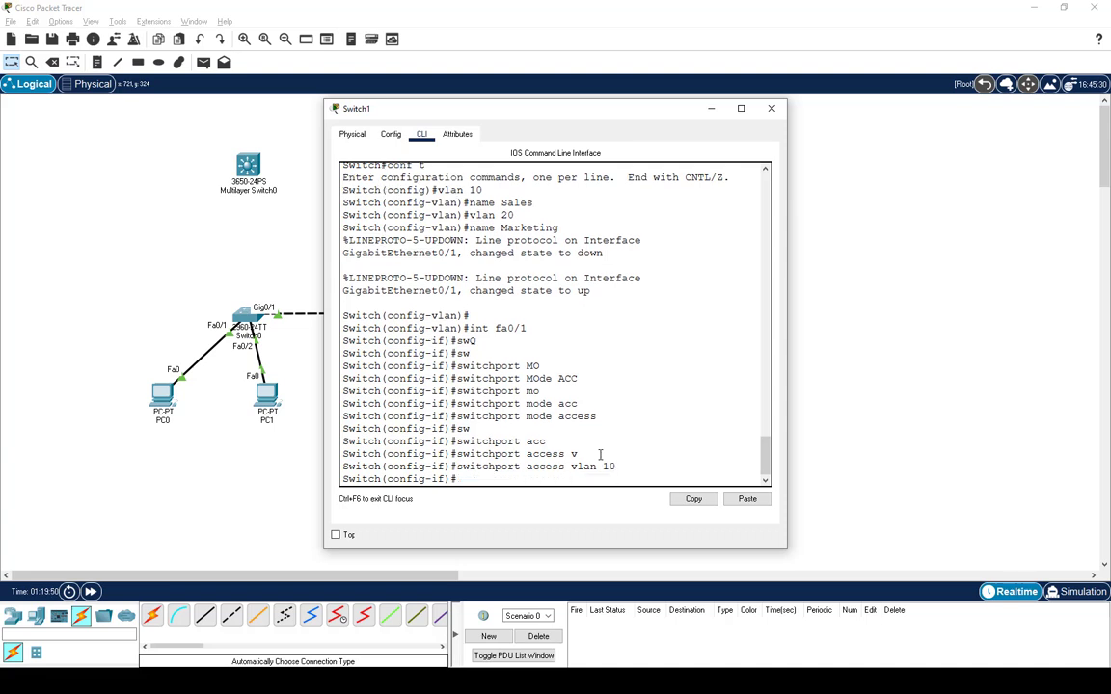
# Make Fa0/2 an access port in VLAN 20 and close Switch1's window.
pyautogui.press('Up')
pyautogui.press('Up')
pyautogui.press('Up')
pyautogui.press('BackSpace')
pyautogui.write('2')
pyautogui.press('Return')
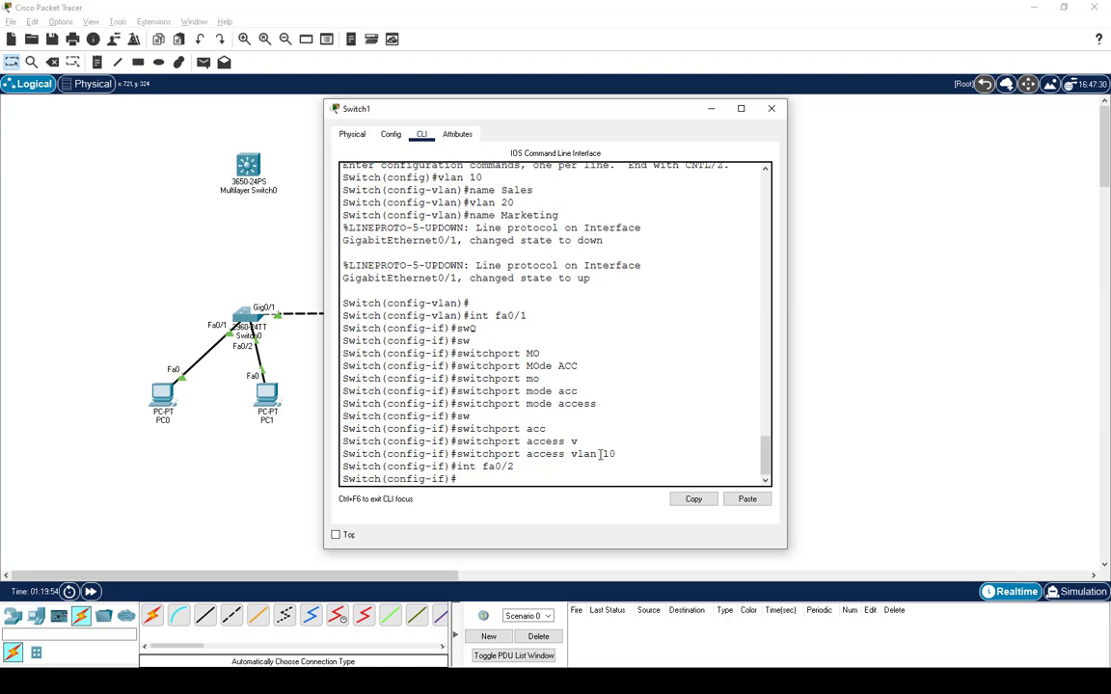
pyautogui.press('Up')
pyautogui.press('Up')
pyautogui.press('Up')
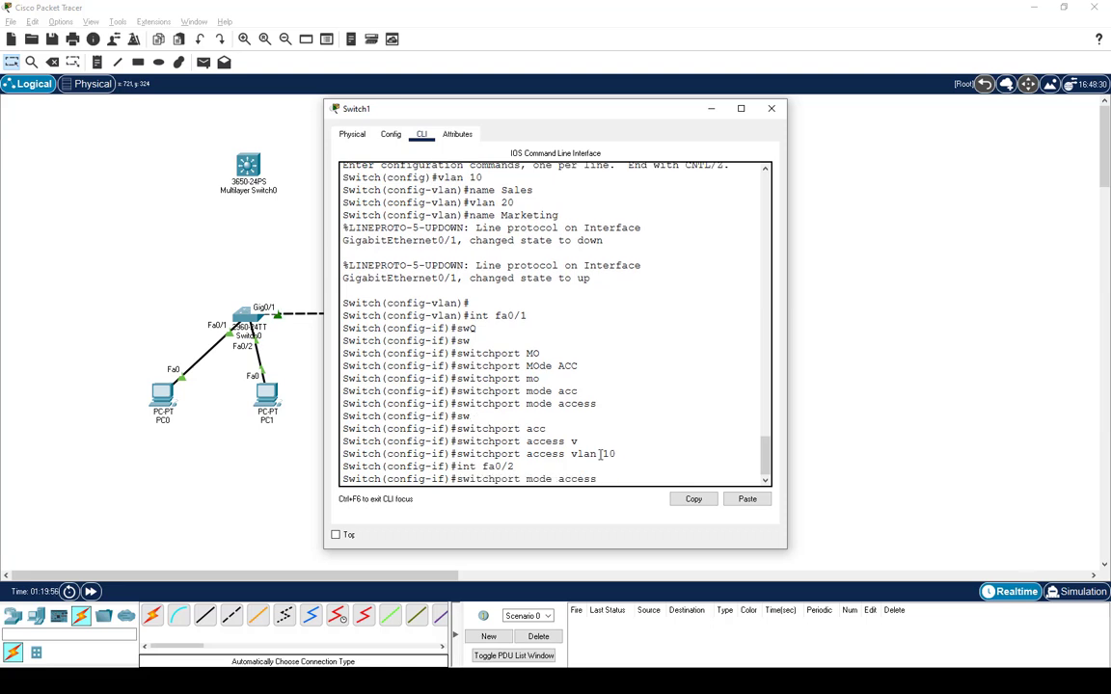
pyautogui.press('Return')
pyautogui.press('Up')
pyautogui.press('Up')
pyautogui.press('Up')
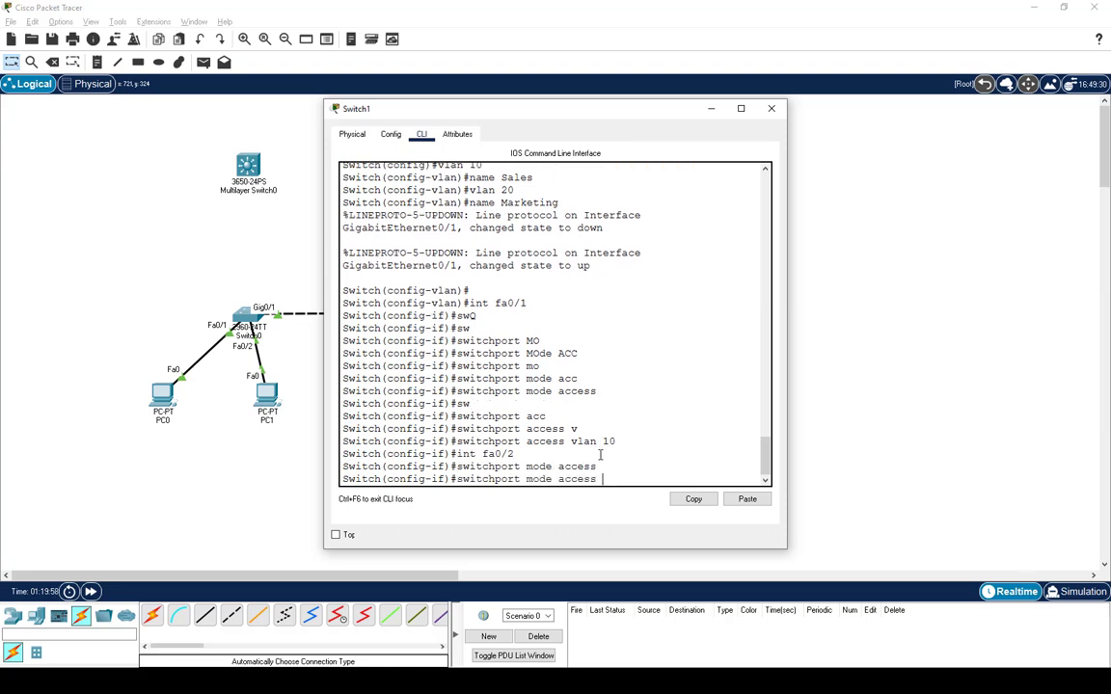
pyautogui.press('BackSpace')
pyautogui.press('BackSpace')
pyautogui.write('20')
pyautogui.press('Return')
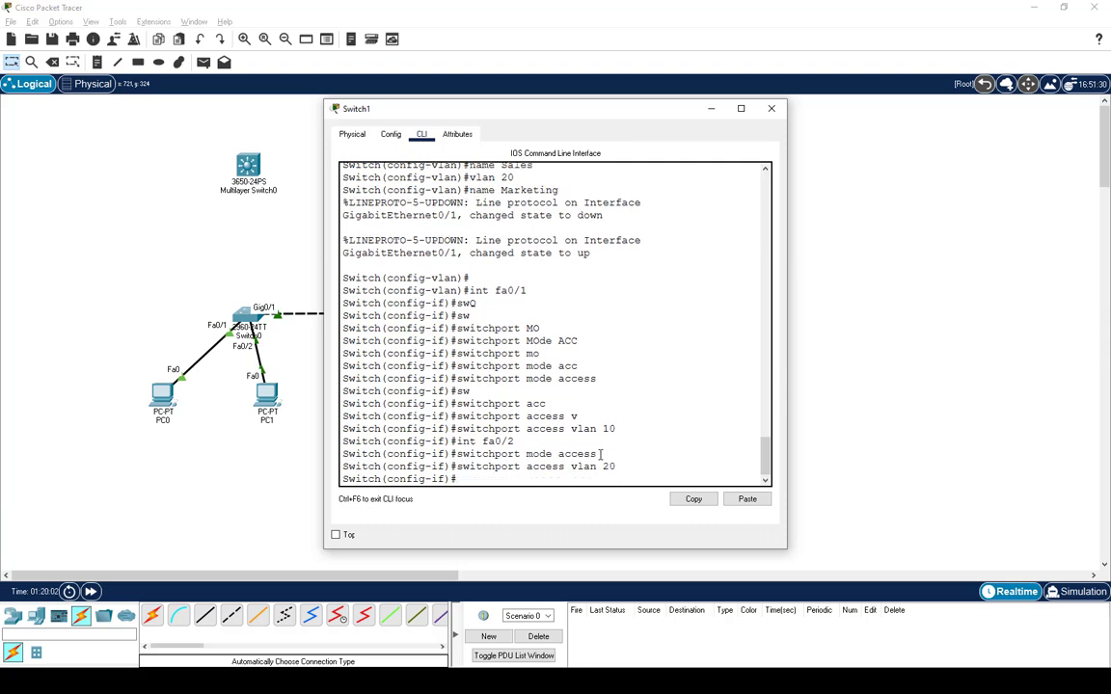
pyautogui.click(772, 110)
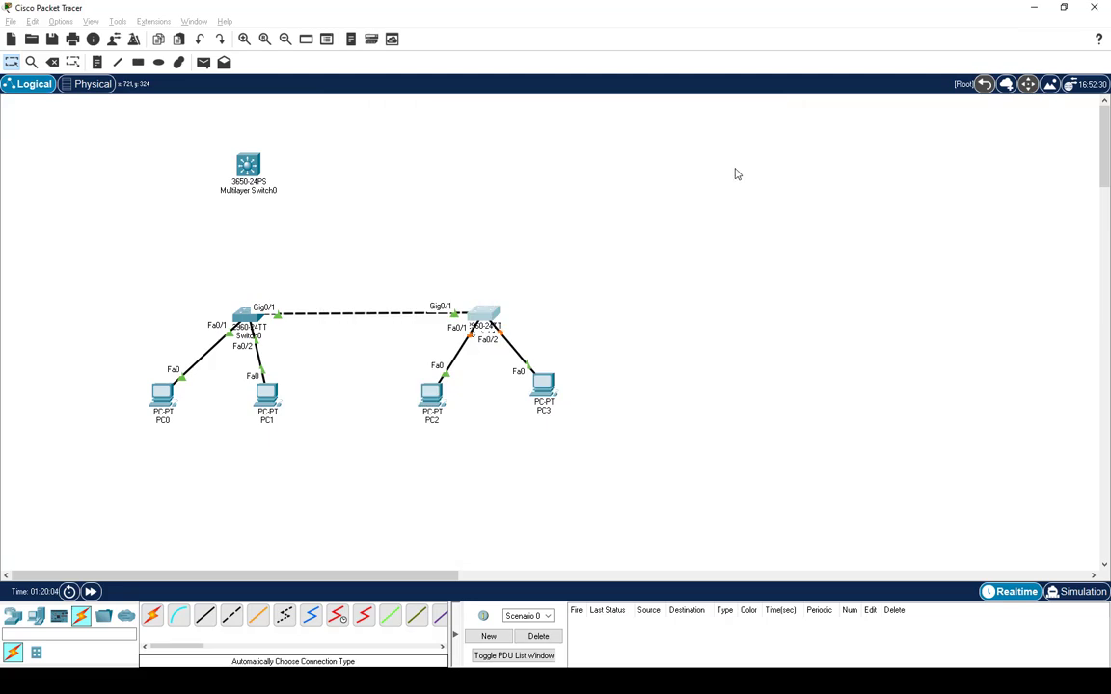
# In Switch1's CLI, enter interface Gig0/1 configuration.
pyautogui.click(160, 395)
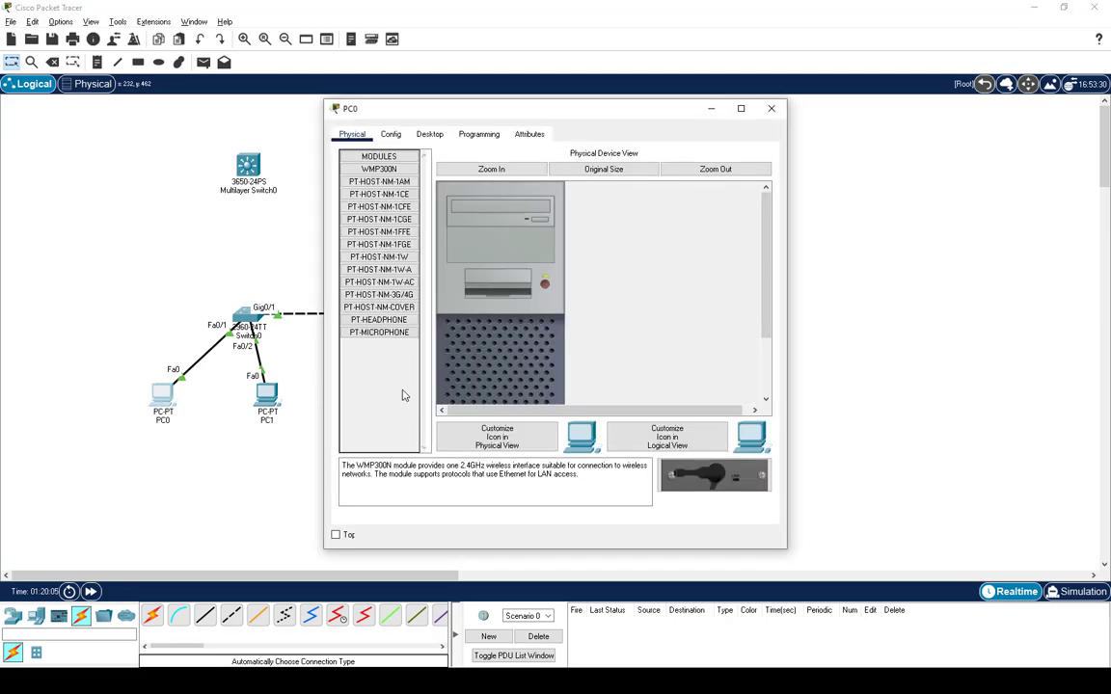
pyautogui.click(771, 108)
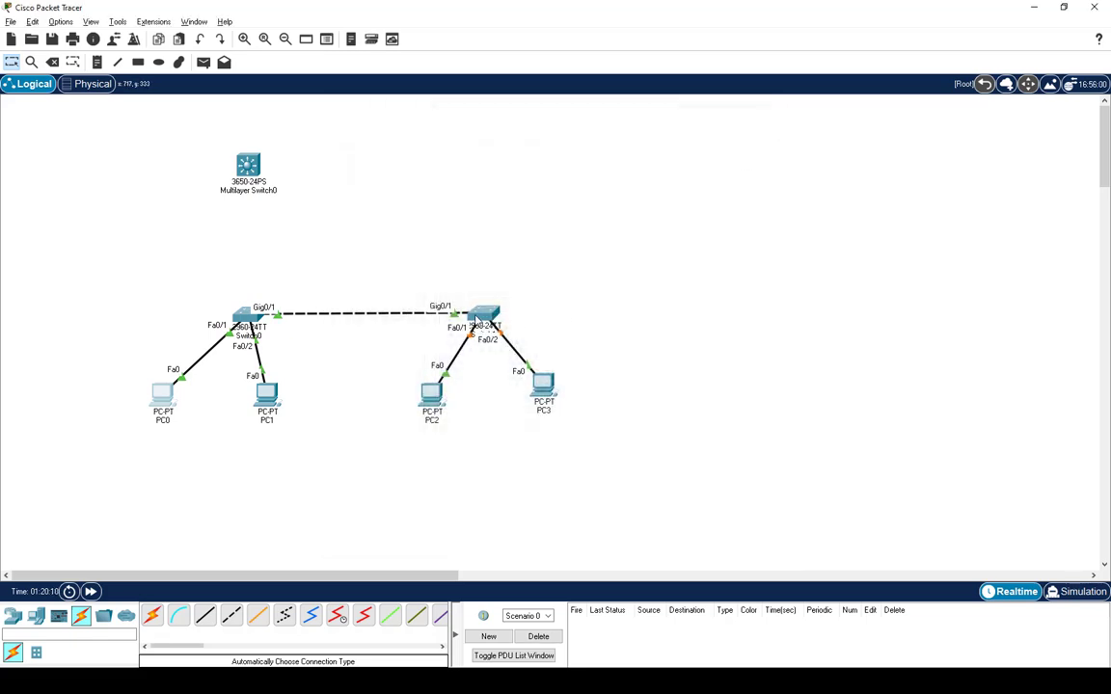
pyautogui.click(475, 315)
pyautogui.write('int ')
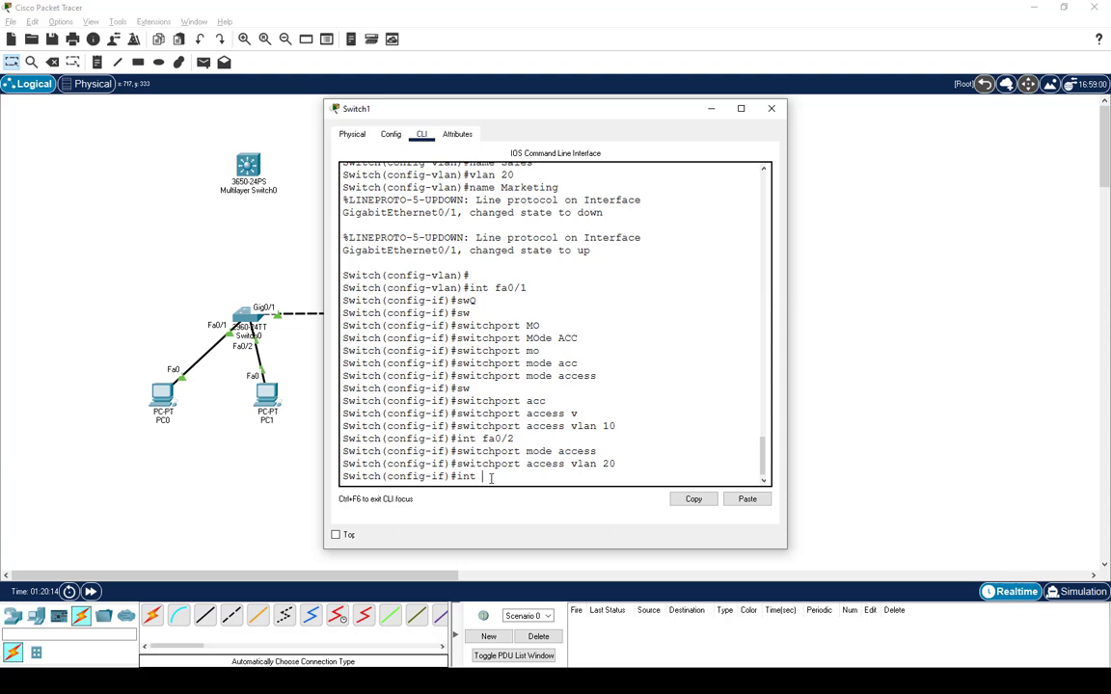
pyautogui.write('gi1')
pyautogui.press('BackSpace')
pyautogui.write('/1')
pyautogui.press('Return')
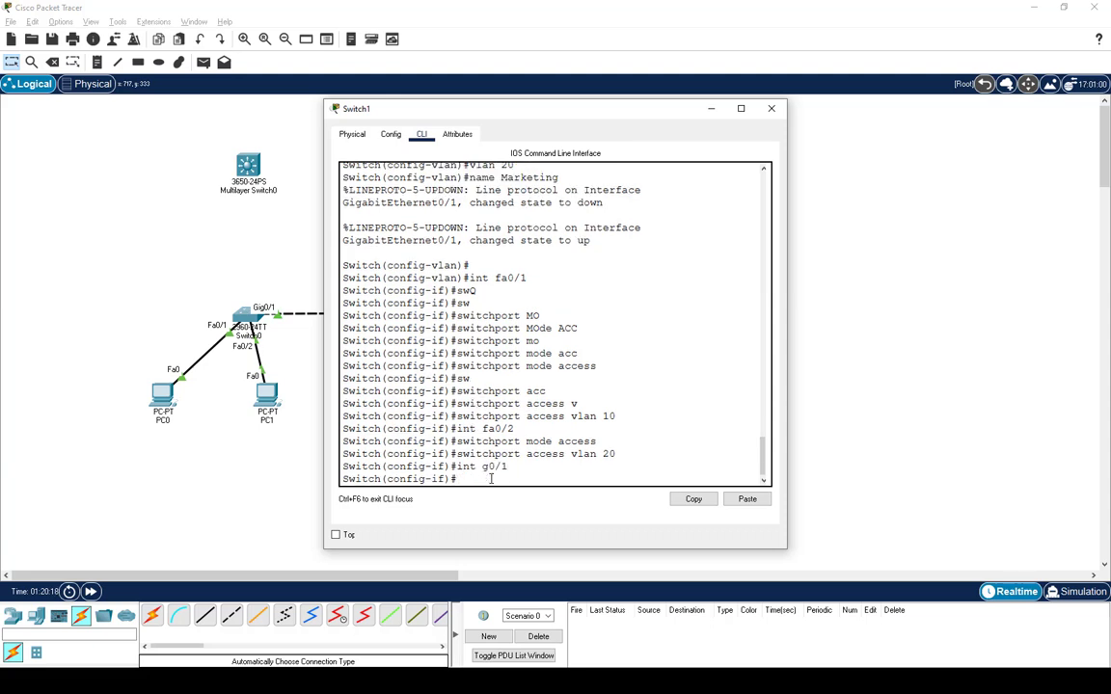
# Set switchport mode trunk on Gig0/1.
pyautogui.write('sw')
pyautogui.press('Tab')
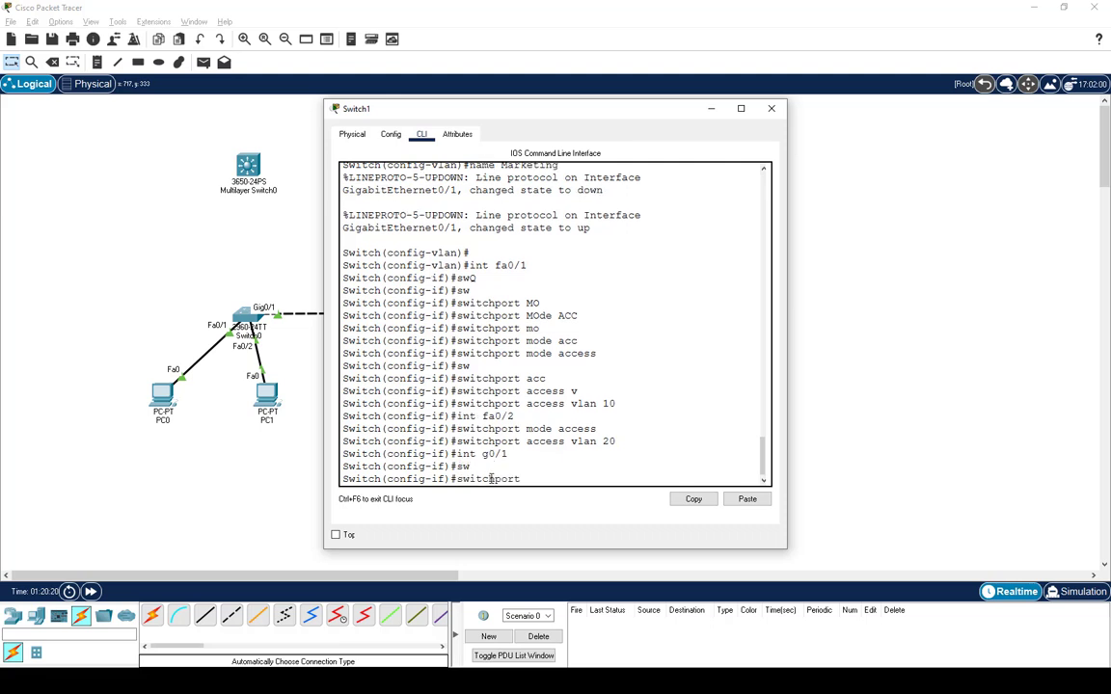
pyautogui.write('mo')
pyautogui.press('Tab')
pyautogui.write('TR')
pyautogui.press('Tab')
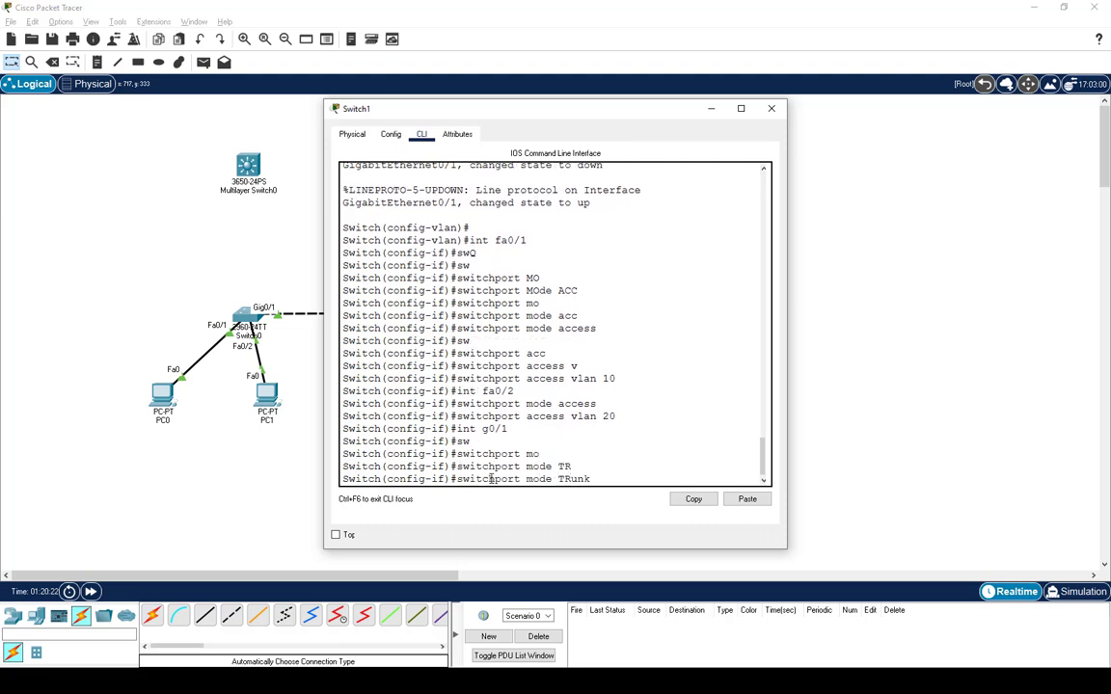
pyautogui.press('BackSpace')
pyautogui.press('BackSpace')
pyautogui.press('BackSpace')
pyautogui.press('BackSpace')
pyautogui.press('BackSpace')
pyautogui.press('BackSpace')
pyautogui.write('tru')
pyautogui.press('Tab')
pyautogui.press('Return')
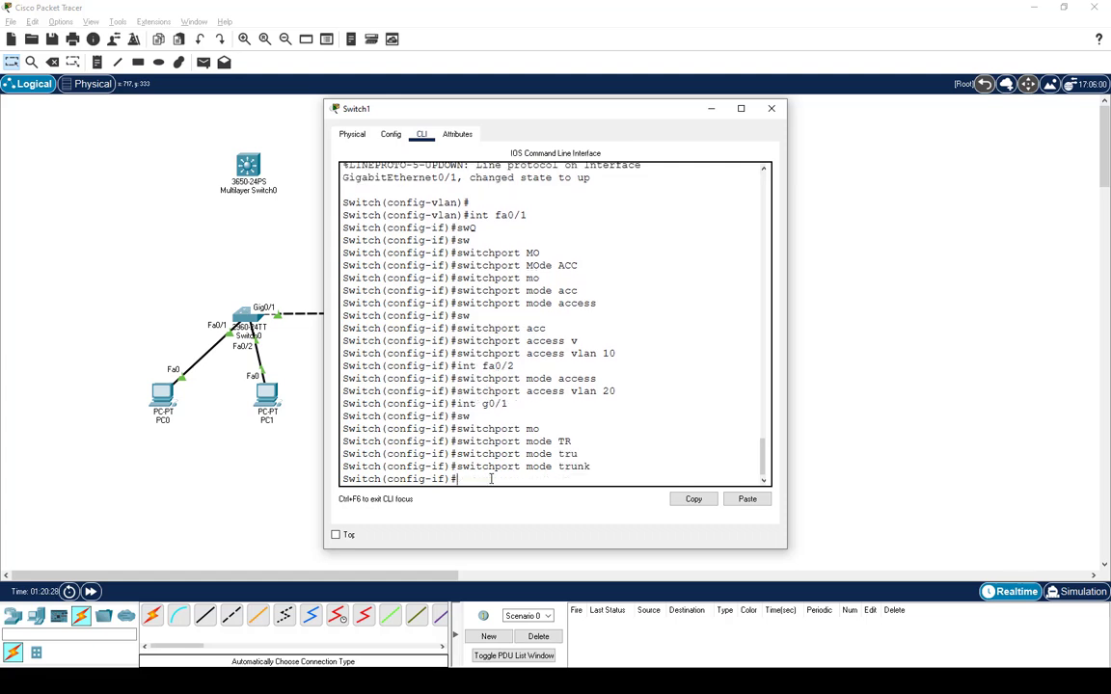
# Exit configuration mode and save Switch1's running configuration with wri.
pyautogui.write('end')
pyautogui.press('Return')
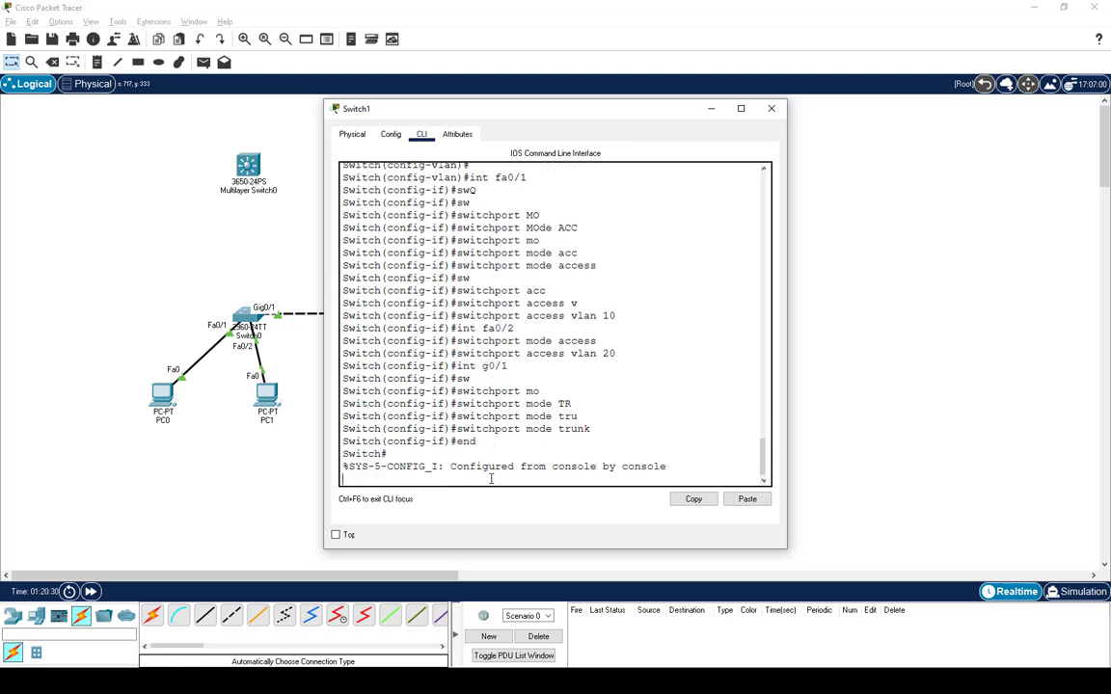
pyautogui.press('Return')
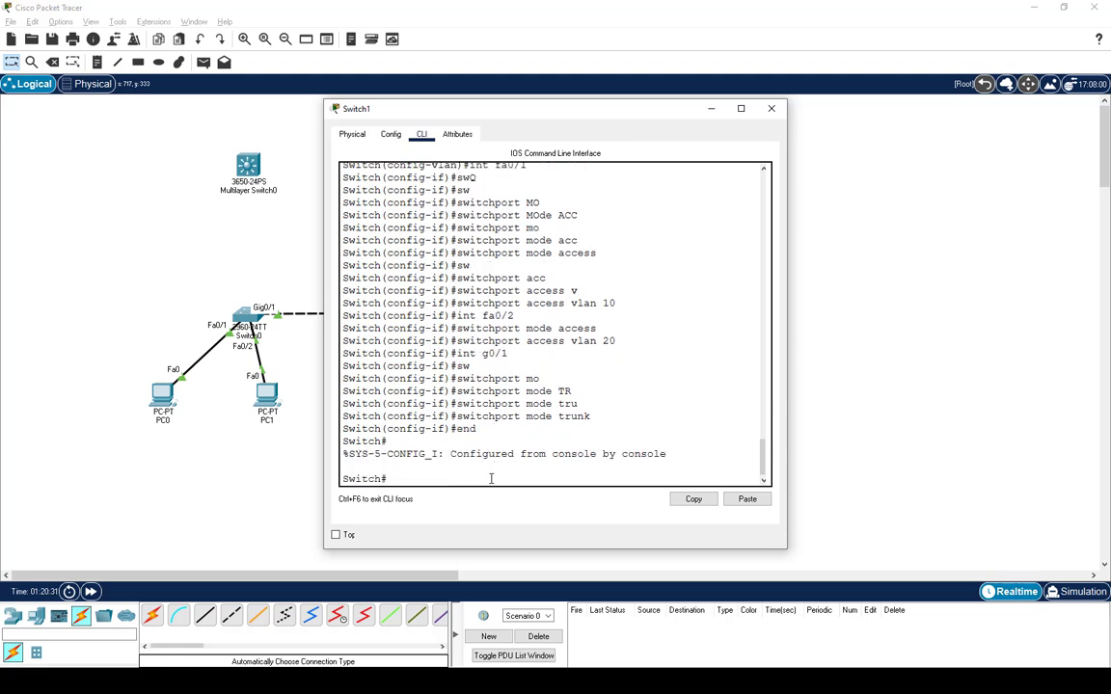
pyautogui.write('wri mem')
pyautogui.press('Return')
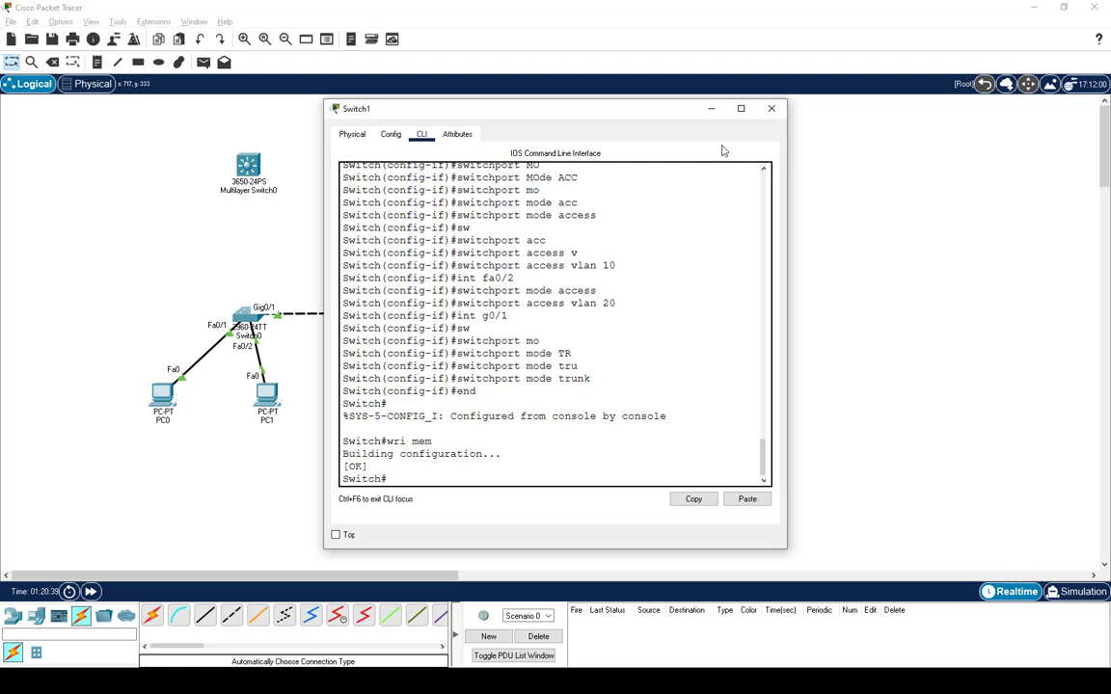
pyautogui.click(771, 111)
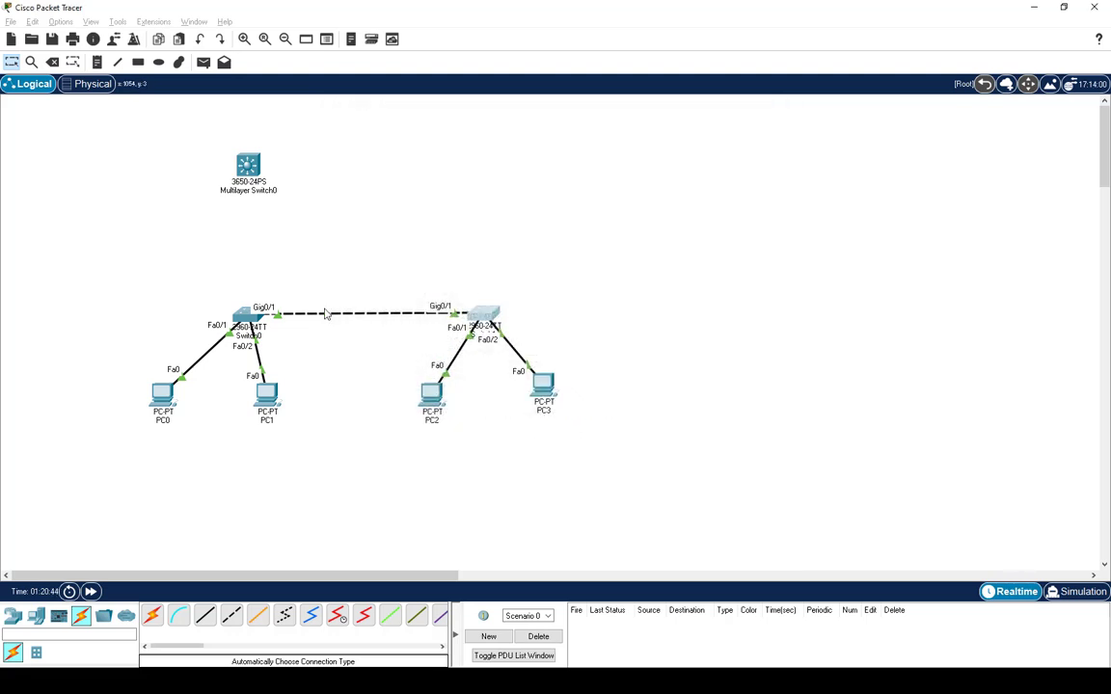
# On Switch0, leave configuration mode and save with wri mem.
pyautogui.click(250, 322)
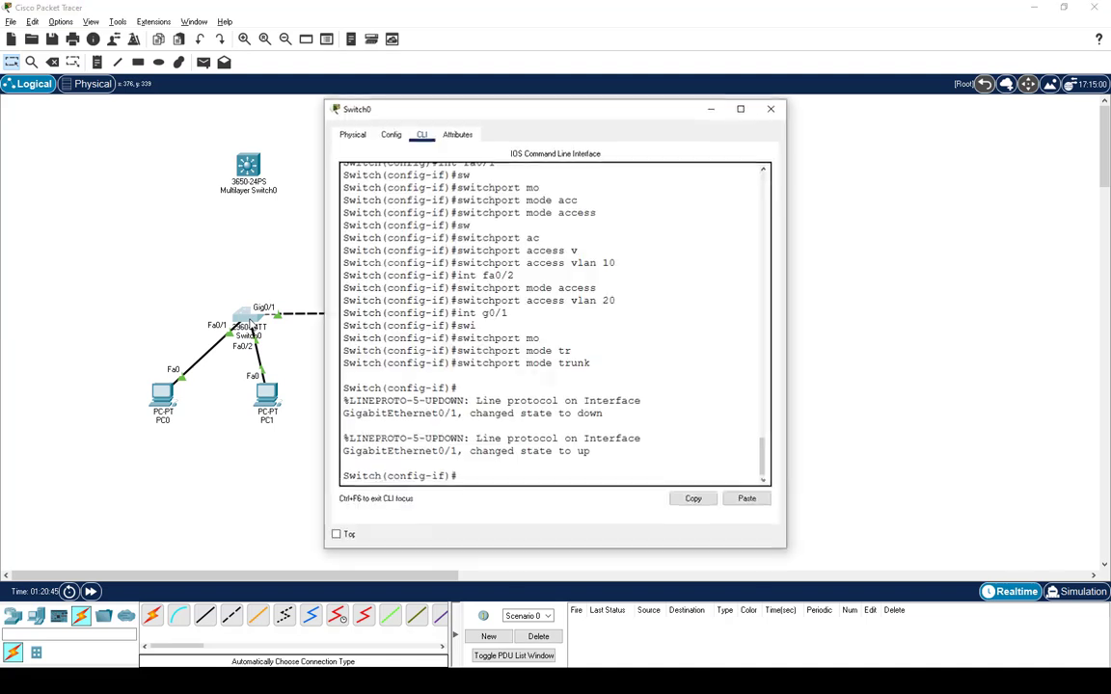
pyautogui.write('end')
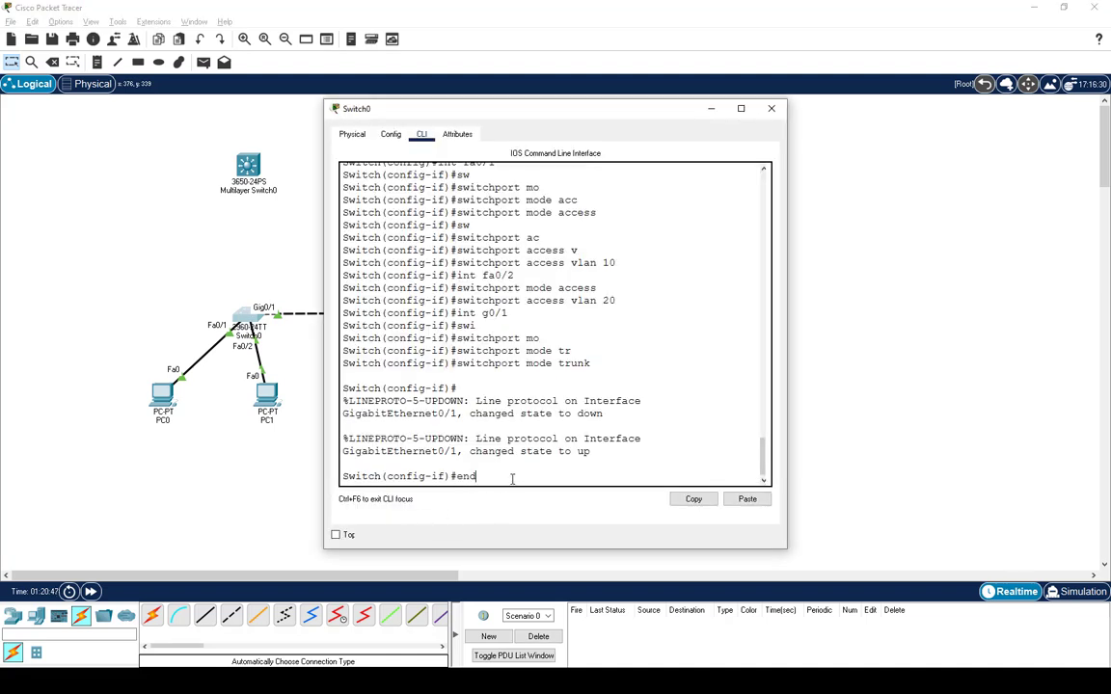
pyautogui.press('Return')
pyautogui.press('Return')
pyautogui.press('Return')
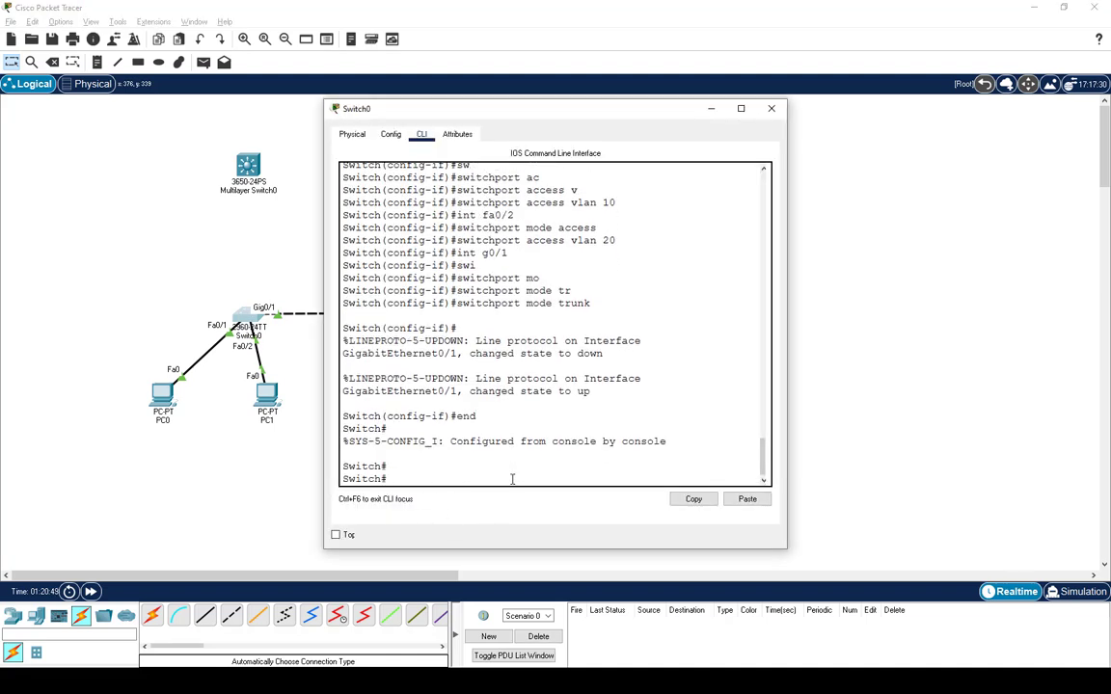
pyautogui.write('wri mem')
pyautogui.press('Return')
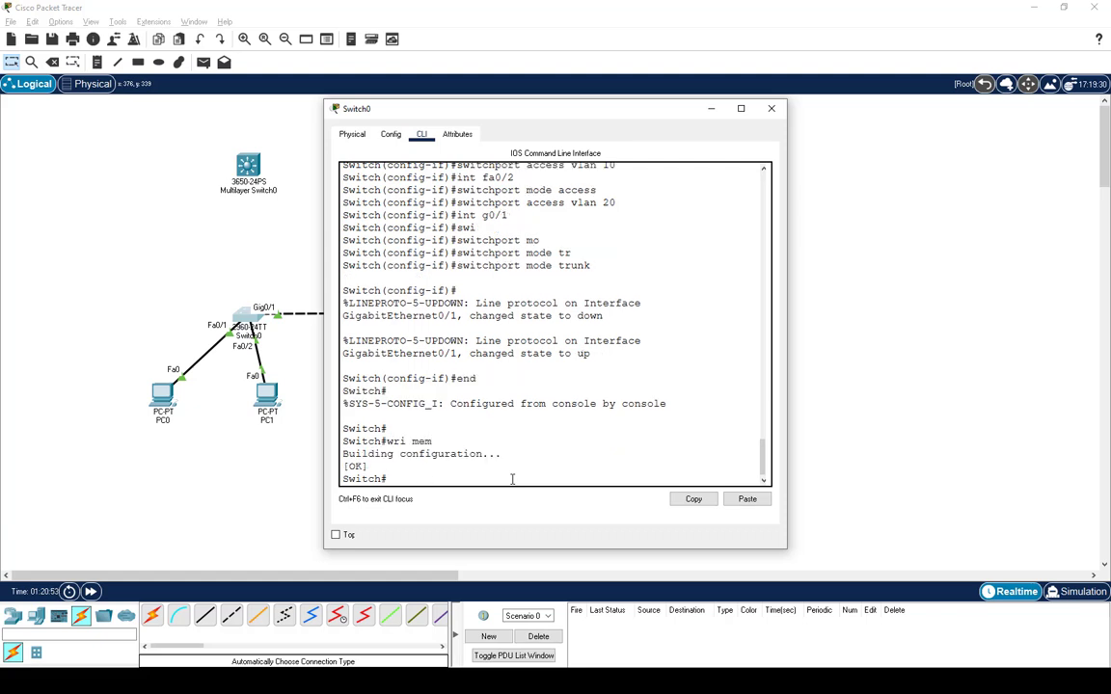
# Give PC0 static IPv4 192.168.1.5 with subnet mask 255.255.255.0.
pyautogui.click(771, 108)
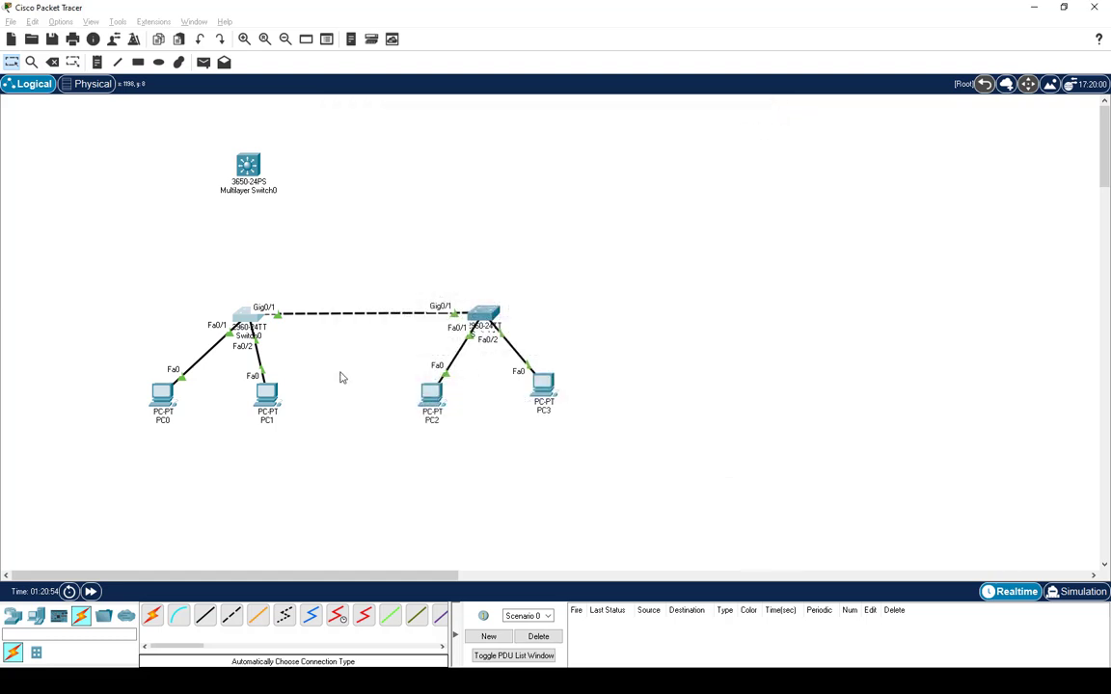
pyautogui.click(164, 401)
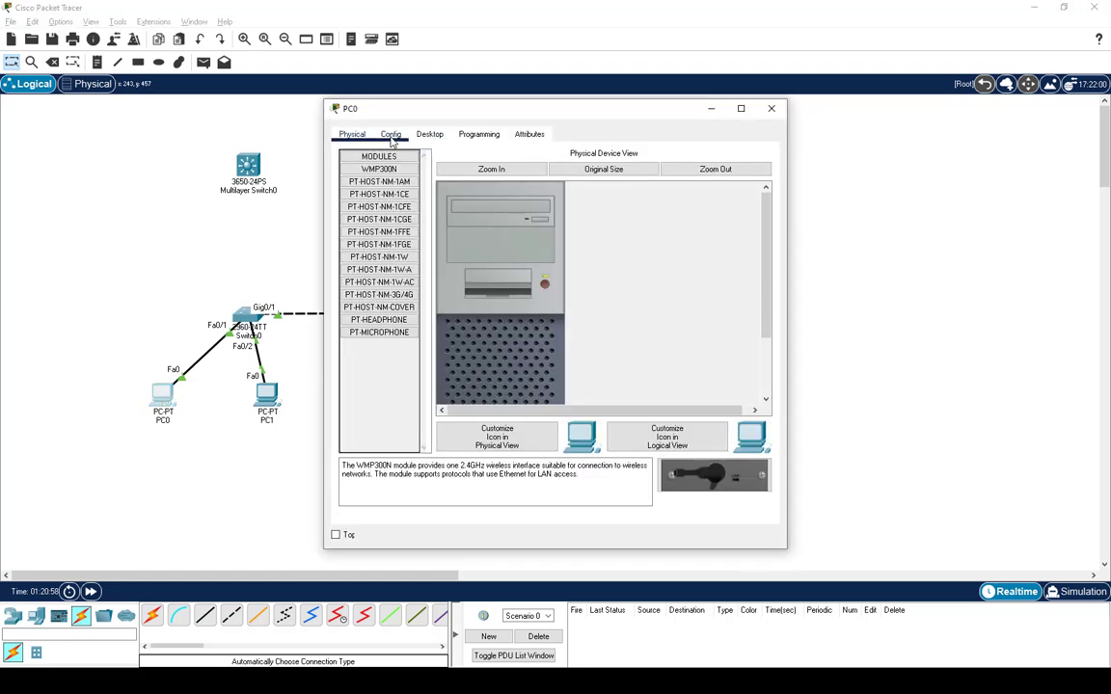
pyautogui.click(431, 138)
pyautogui.click(386, 178)
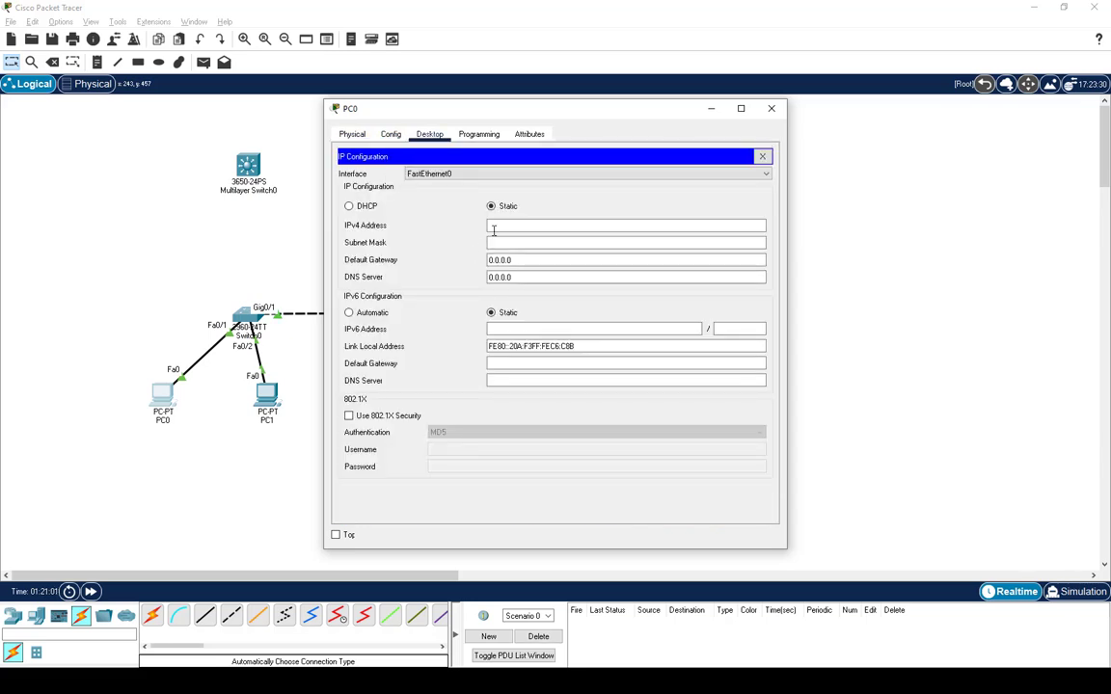
pyautogui.click(506, 225)
pyautogui.write('19')
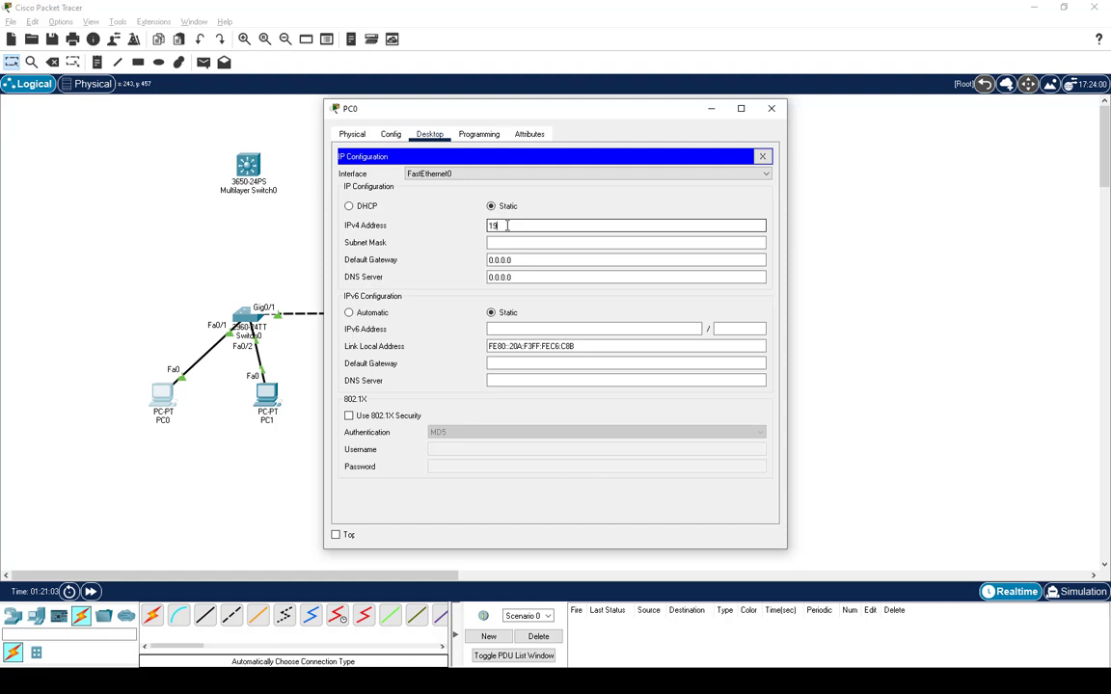
pyautogui.write('2.168.1.5')
pyautogui.press('Tab')
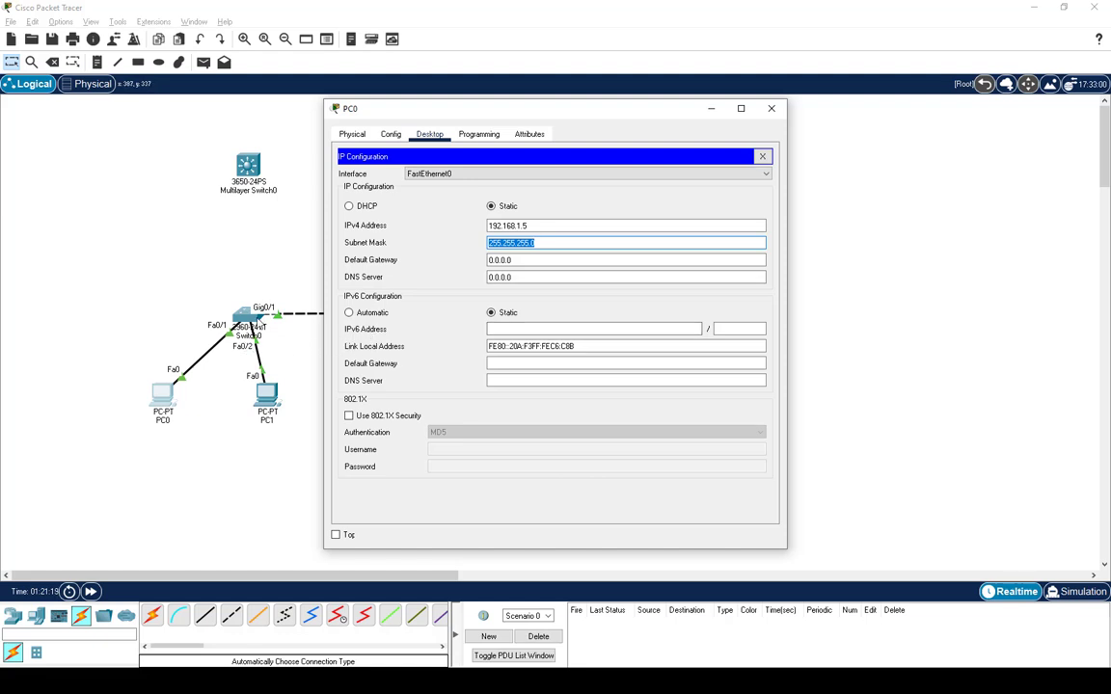
pyautogui.moveTo(526, 225); pyautogui.dragTo(426, 226)
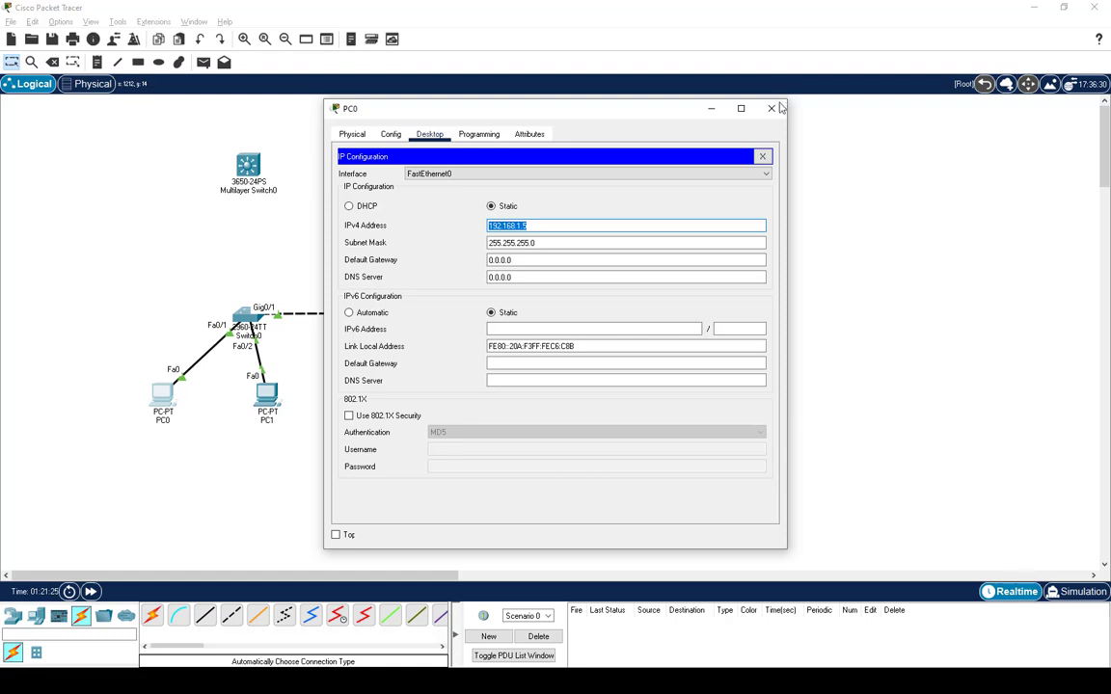
# Give PC1 static IPv4 192.168.2.5 with the default 255.255.255.0 mask.
pyautogui.click(777, 109)
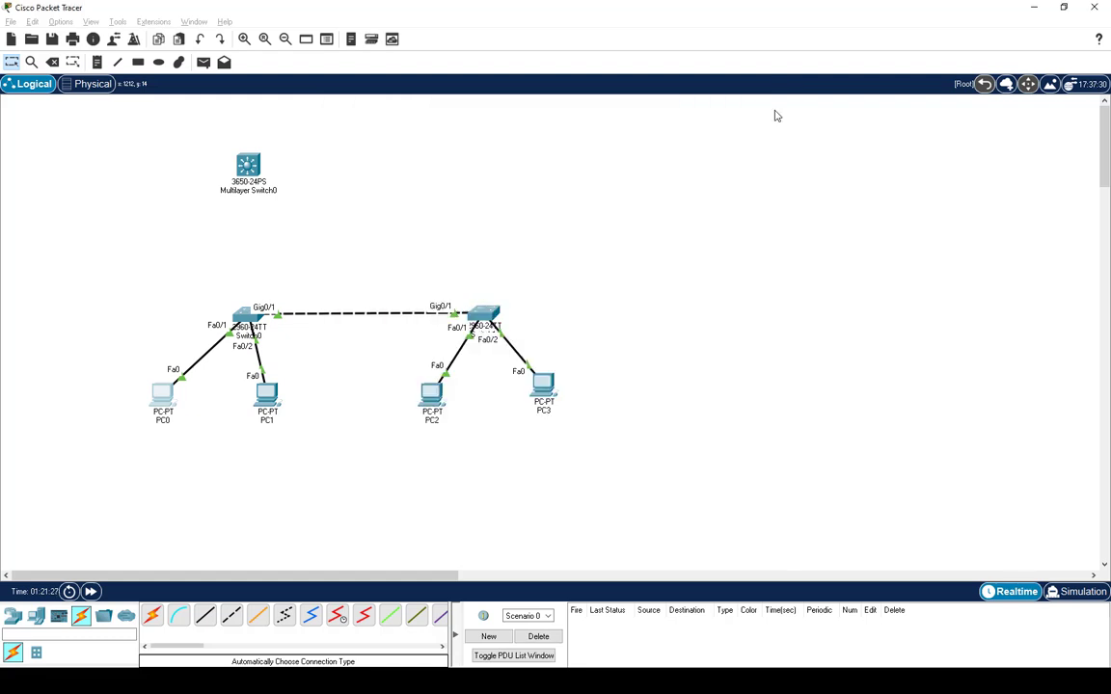
pyautogui.click(267, 397)
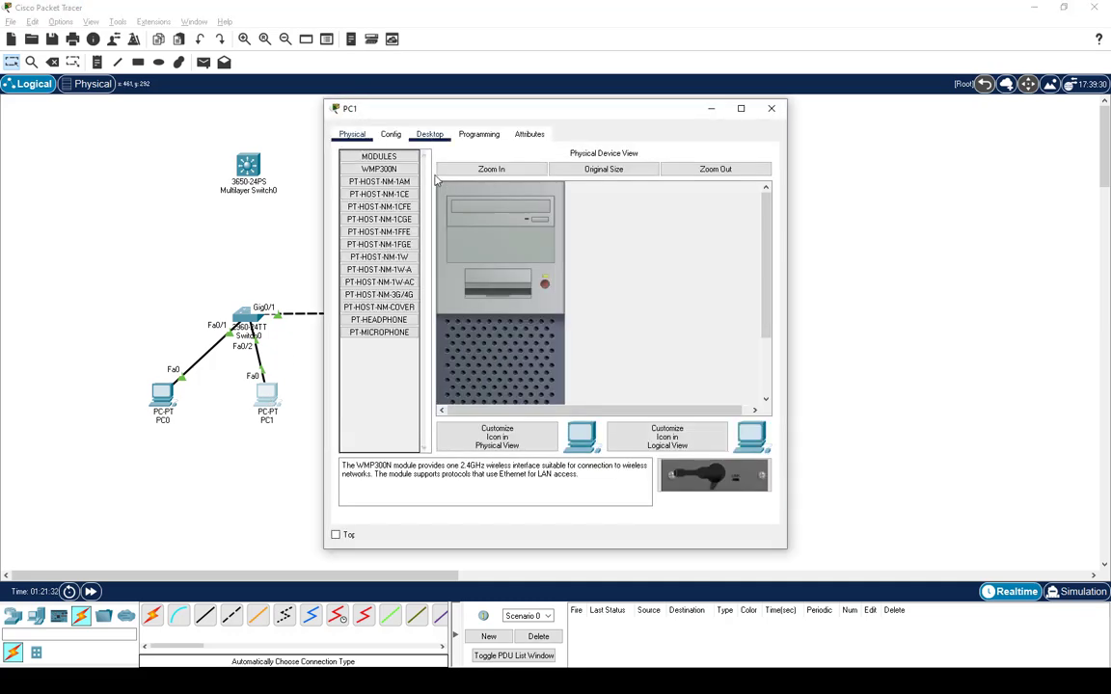
pyautogui.click(430, 136)
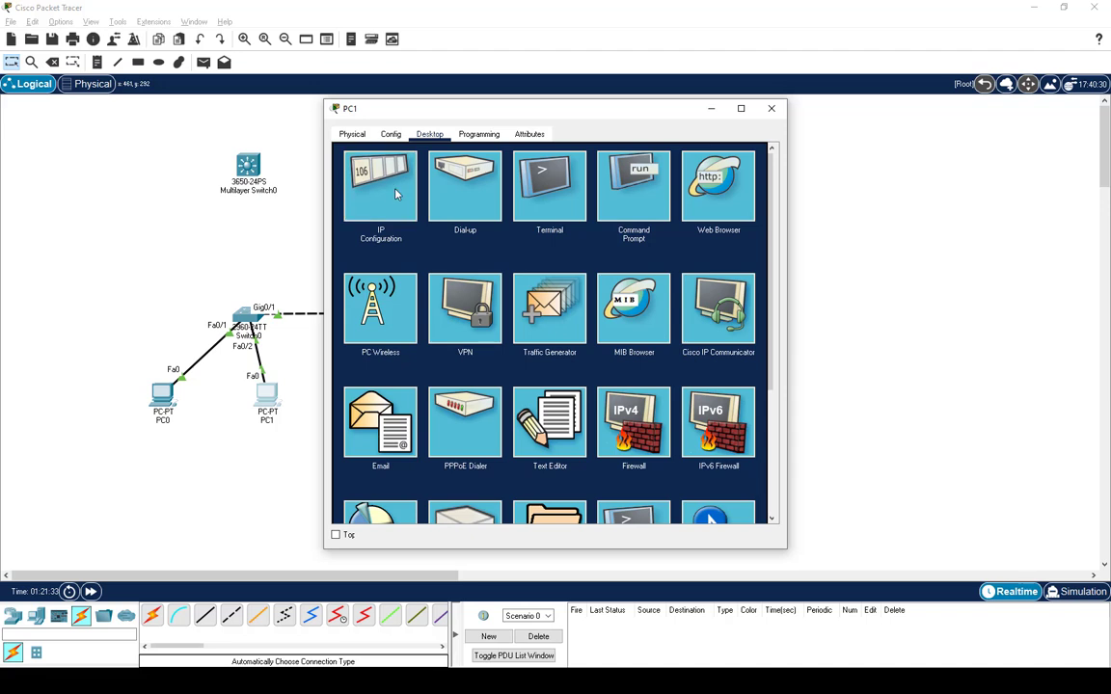
pyautogui.click(355, 169)
pyautogui.click(517, 224)
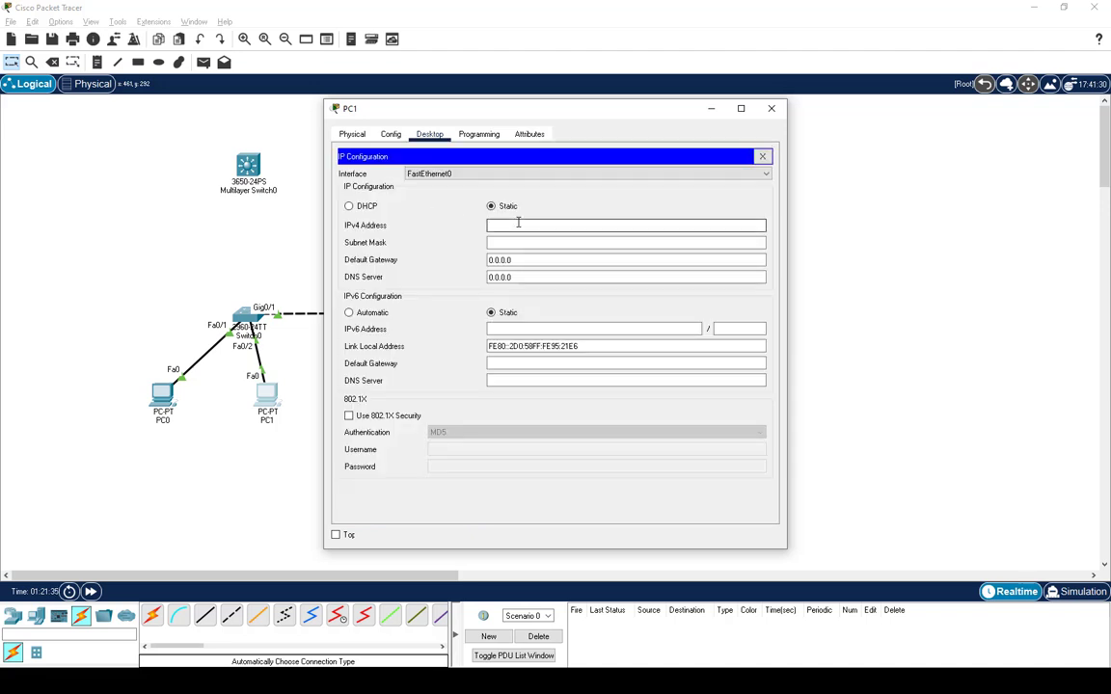
pyautogui.write('192.168.1.5')
pyautogui.press('BackSpace')
pyautogui.press('BackSpace')
pyautogui.press('BackSpace')
pyautogui.write('2.5')
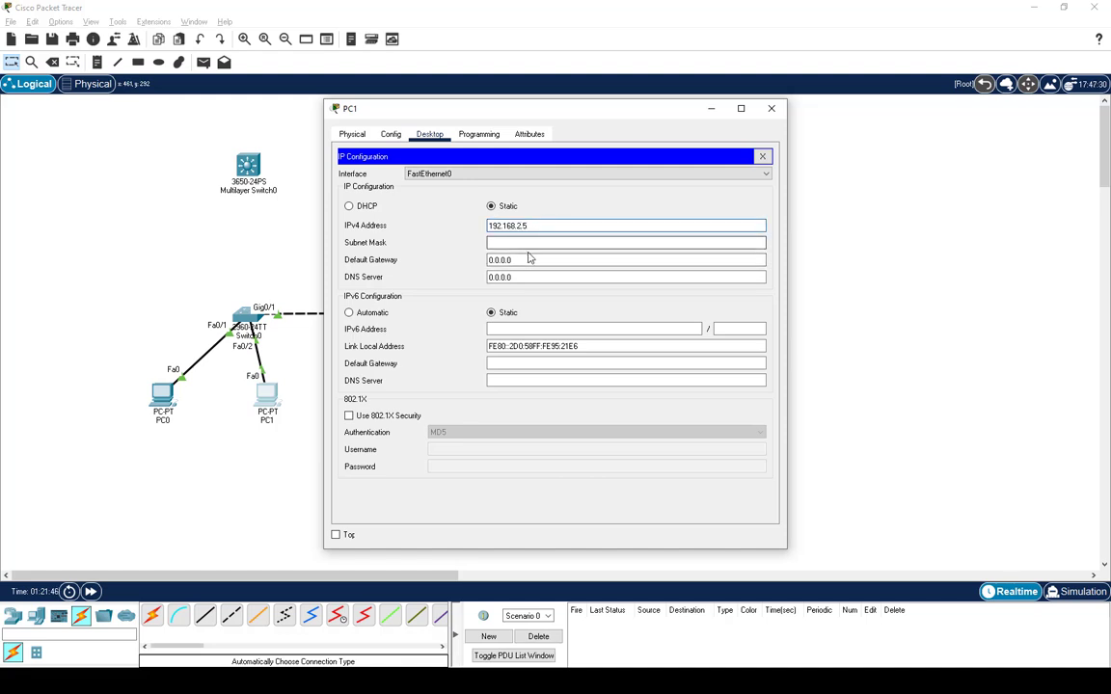
pyautogui.click(528, 245)
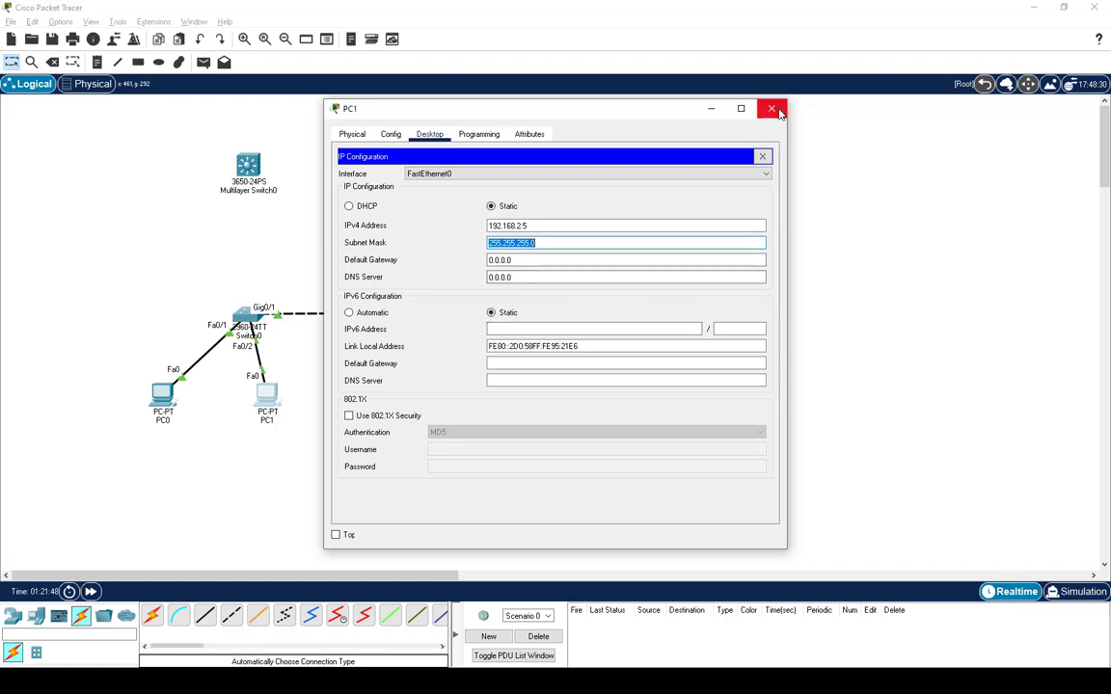
pyautogui.click(772, 109)
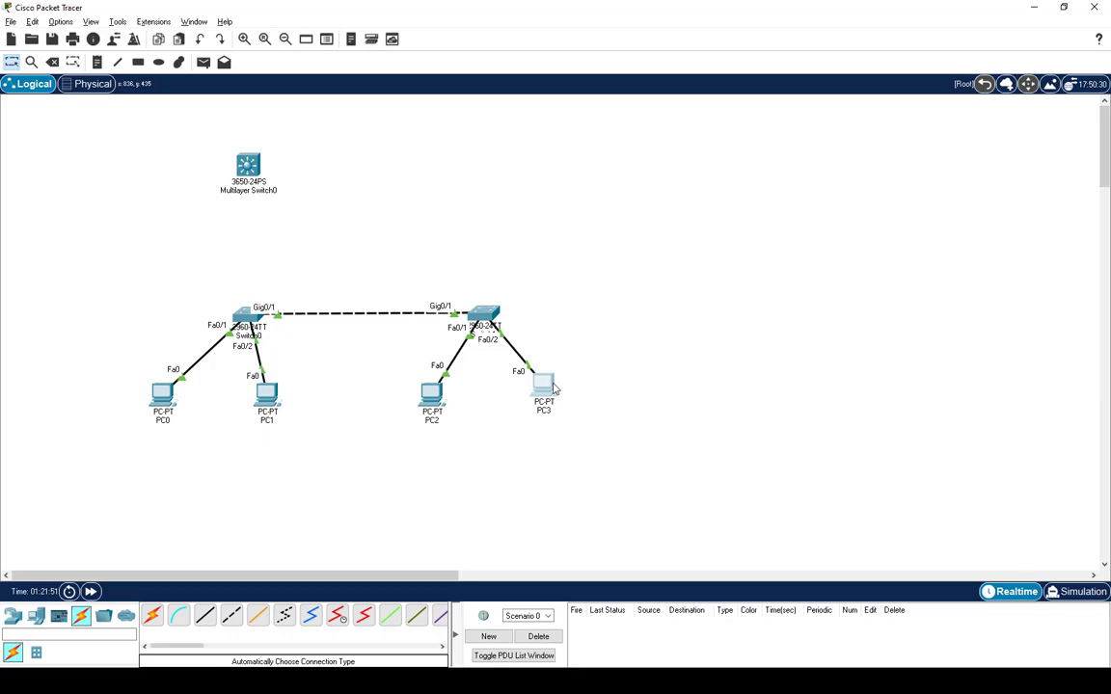
# Give PC3 static IPv4 192.168.2.6 with mask 255.255.255.0.
pyautogui.click(553, 386)
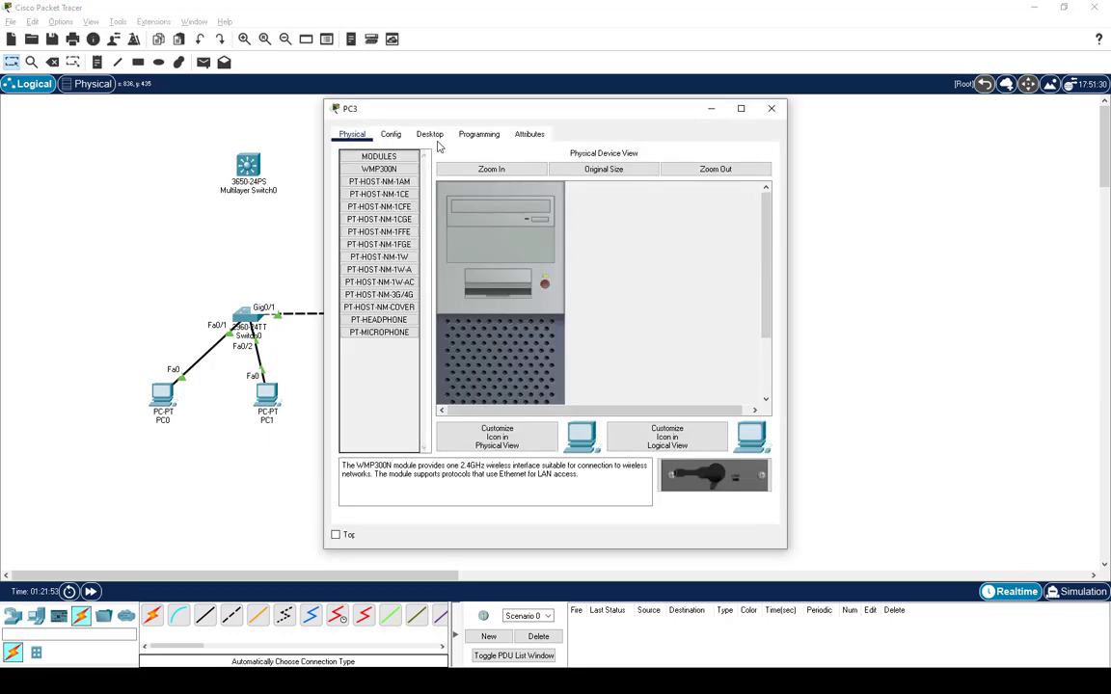
pyautogui.click(429, 134)
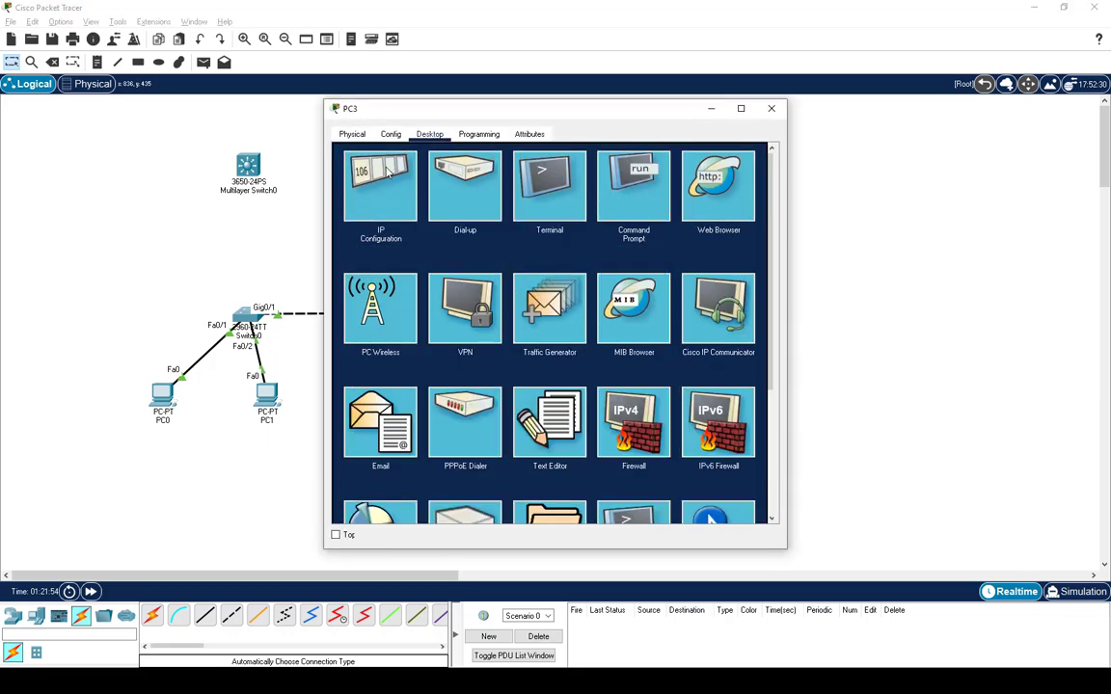
pyautogui.click(396, 180)
pyautogui.click(527, 227)
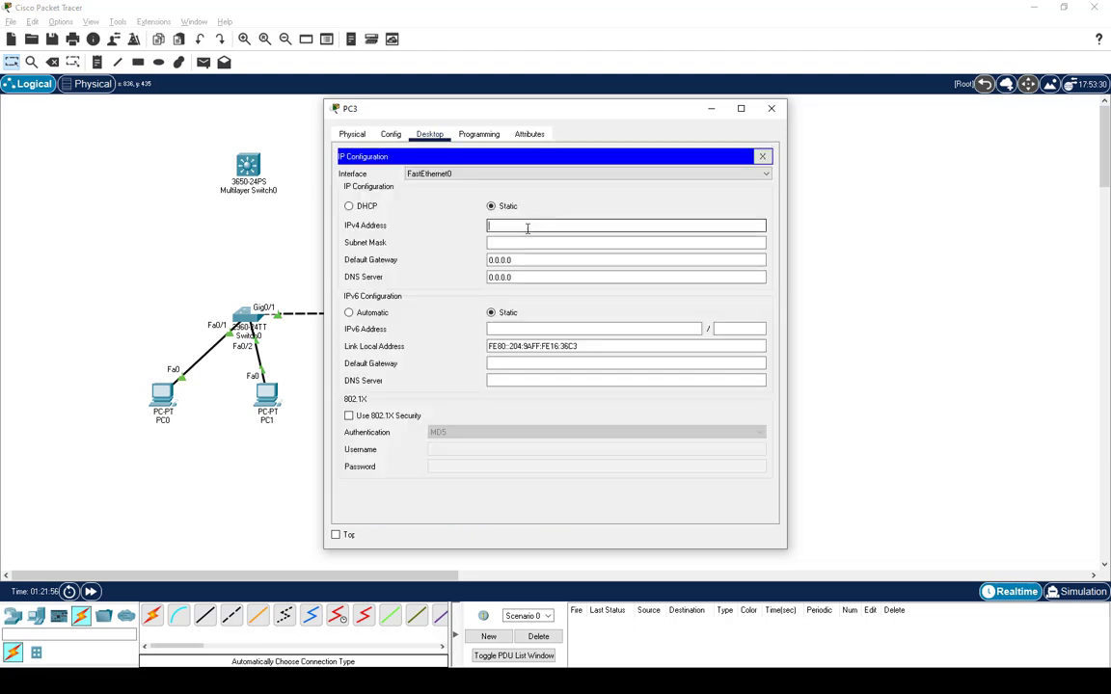
pyautogui.write('192.168.1.5')
pyautogui.press('Left')
pyautogui.press('Left')
pyautogui.press('Left')
pyautogui.press('Left')
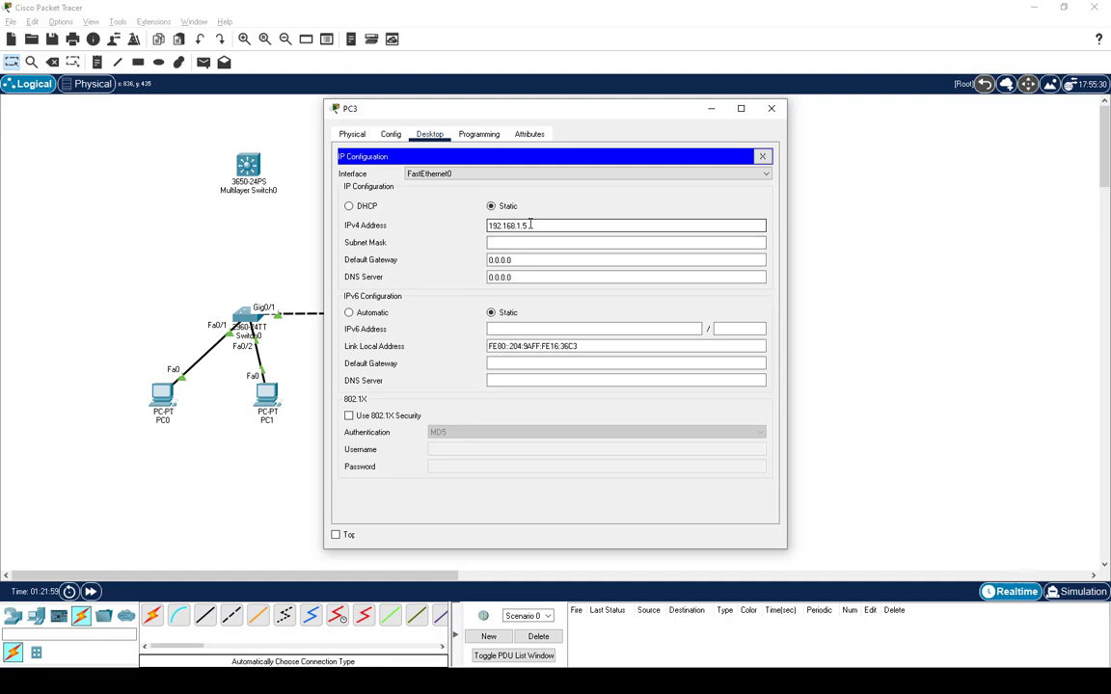
pyautogui.press('Right')
pyautogui.press('Delete')
pyautogui.write('2')
pyautogui.click(538, 224)
pyautogui.press('Tab')
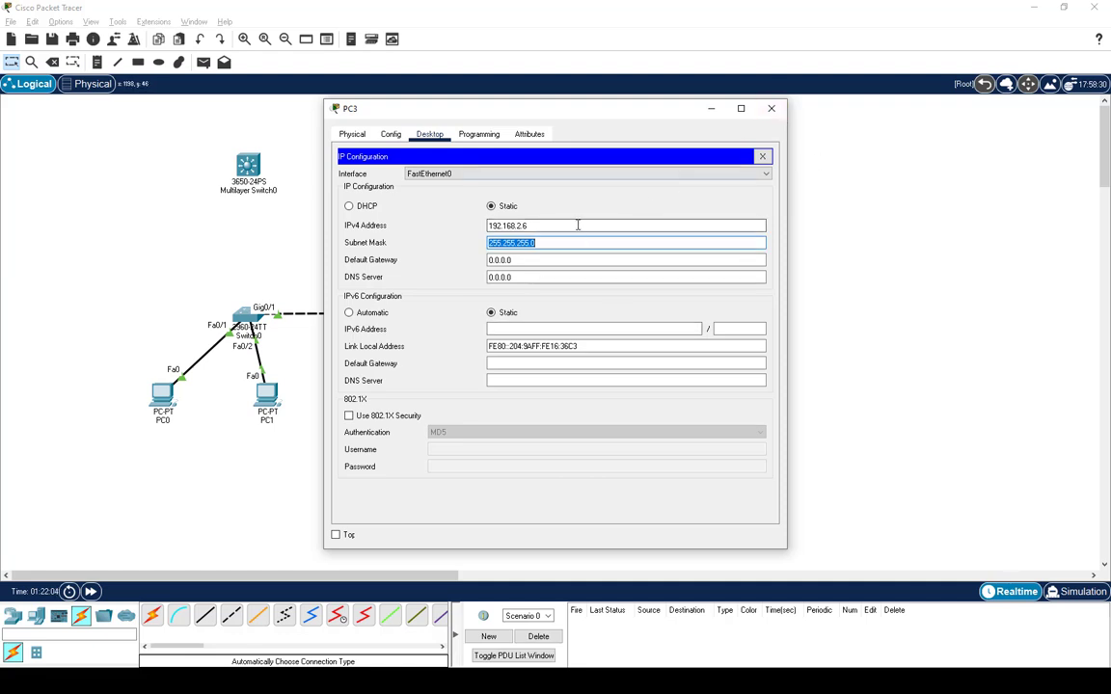
pyautogui.click(772, 108)
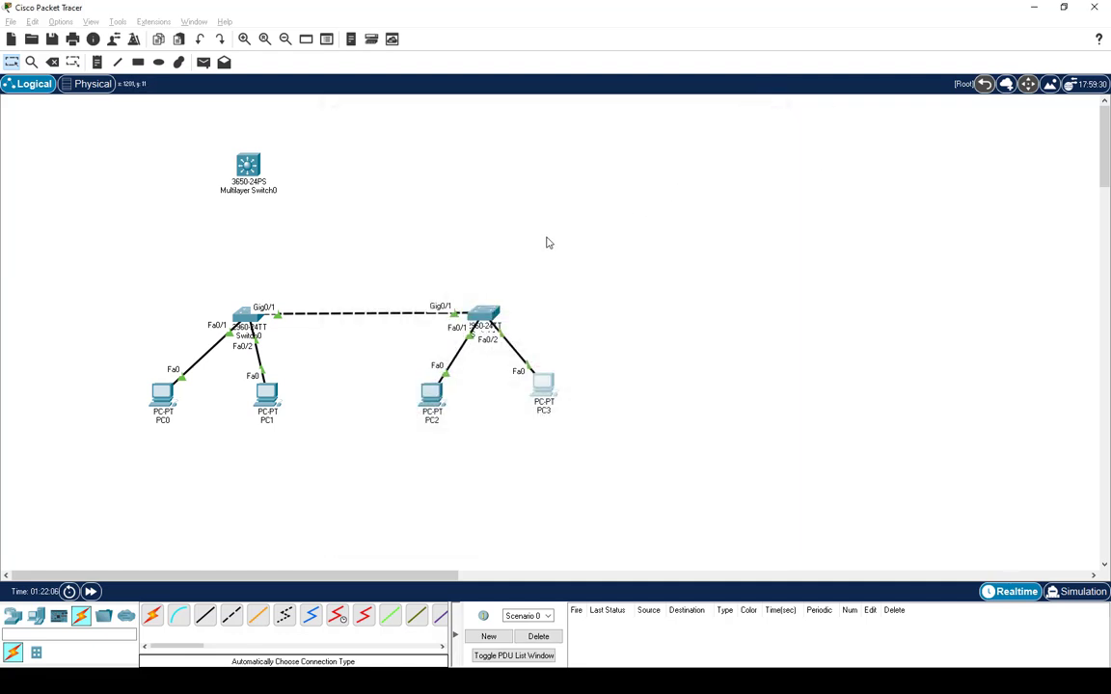
# Give PC2 static IPv4 192.168.1.6 with mask 255.255.255.0.
pyautogui.click(431, 391)
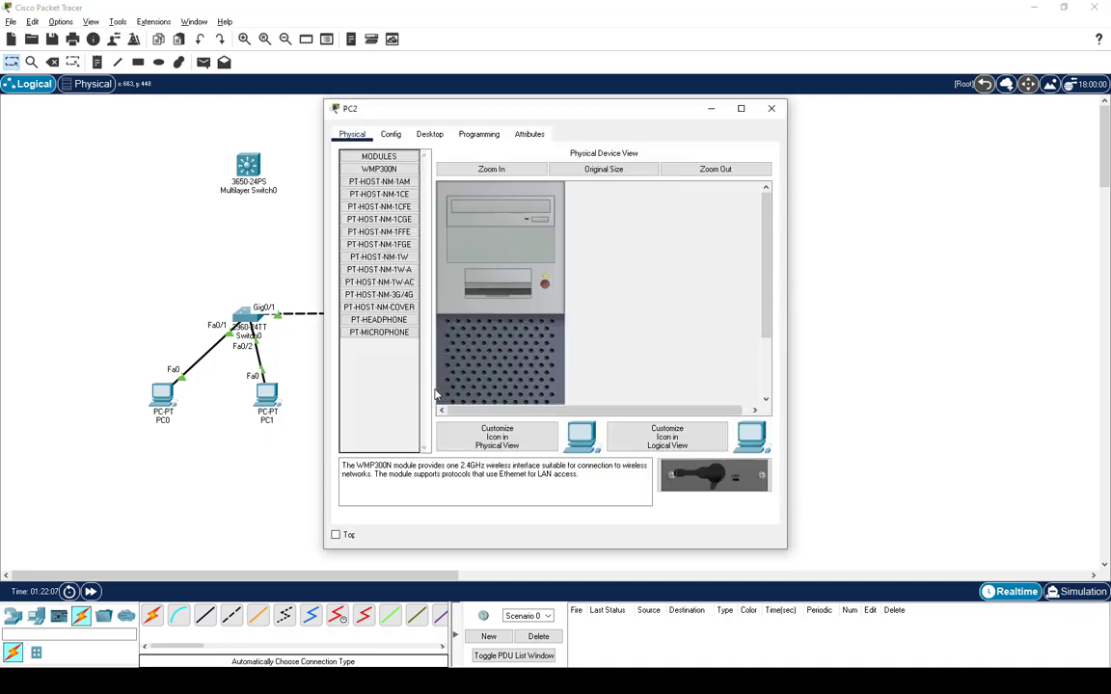
pyautogui.click(430, 135)
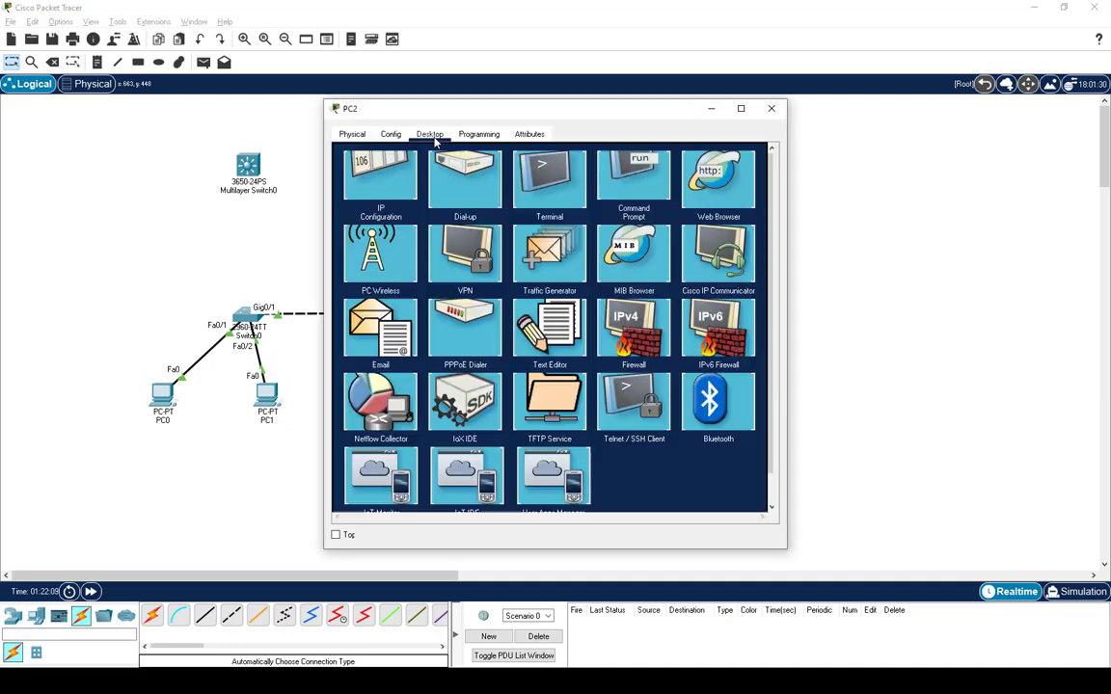
pyautogui.click(366, 208)
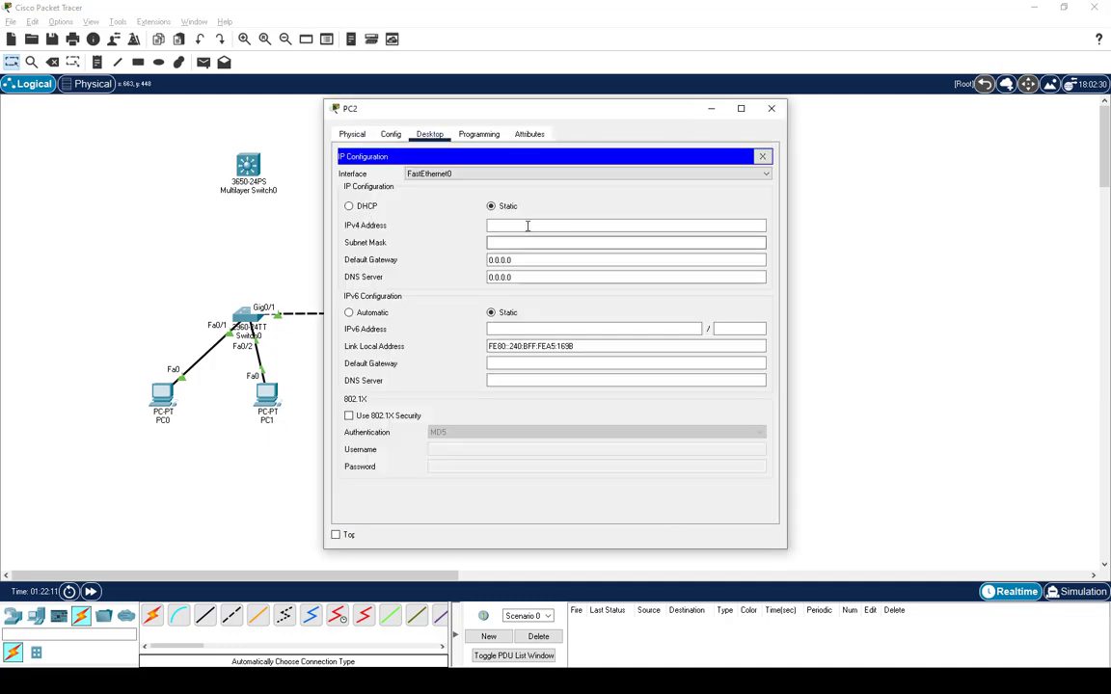
pyautogui.click(529, 226)
pyautogui.write('192.168.1.5')
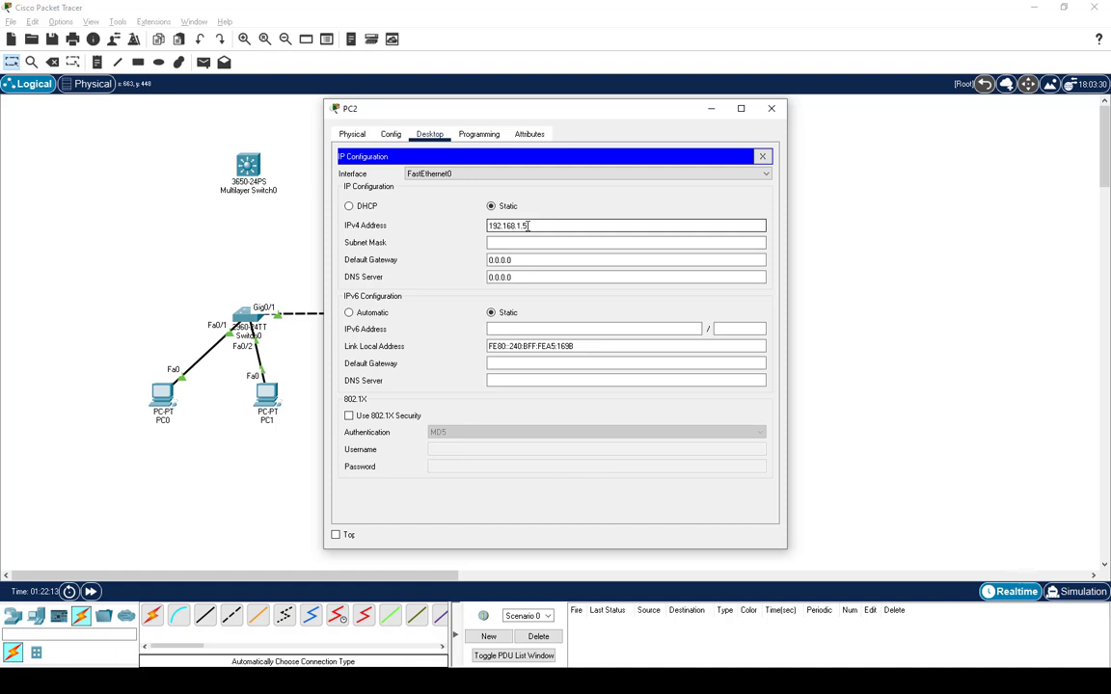
pyautogui.press('Tab')
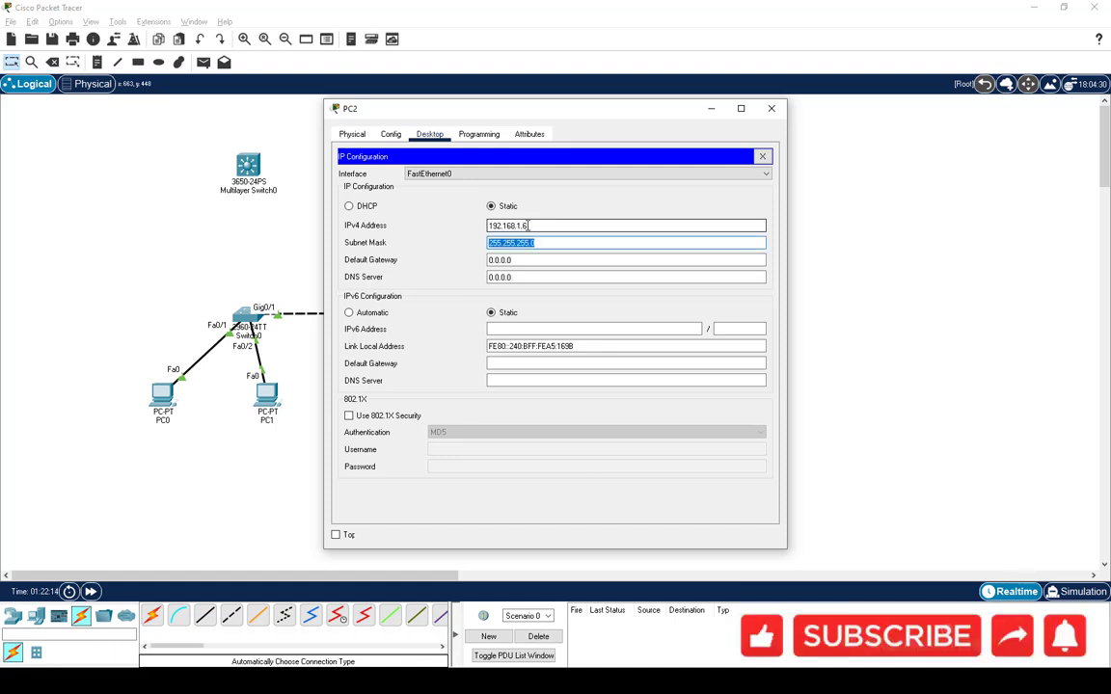
pyautogui.click(771, 108)
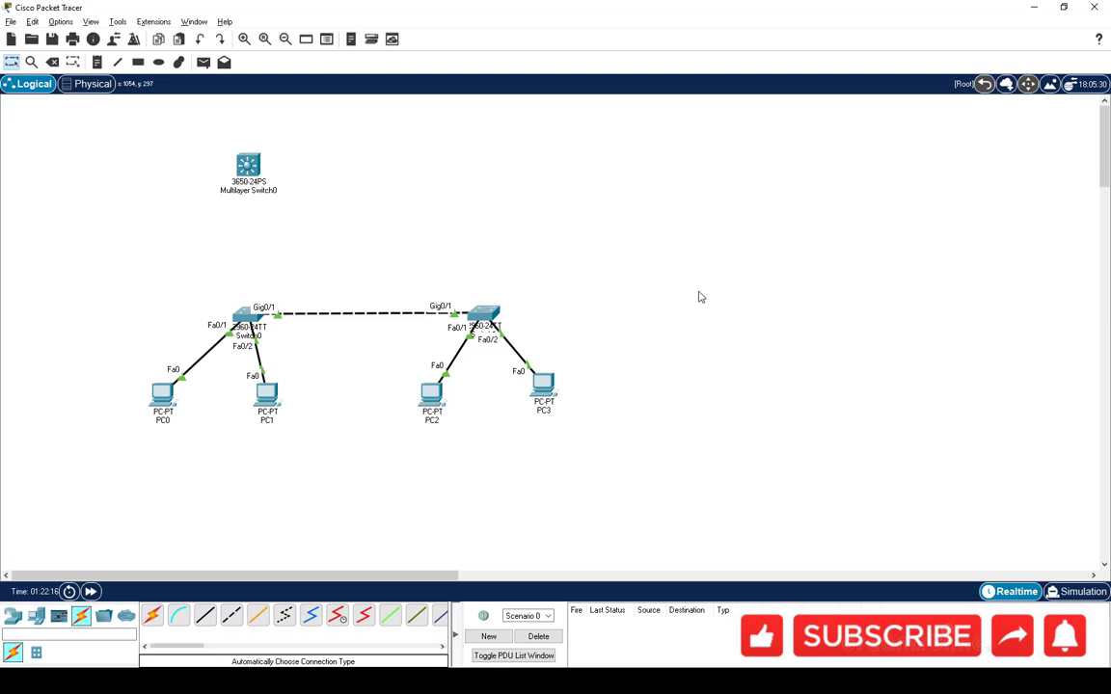
# From PC0's Command Prompt, ping 192.168.1.6 (0% loss) and 192.168.2.6 (timed out).
pyautogui.click(164, 397)
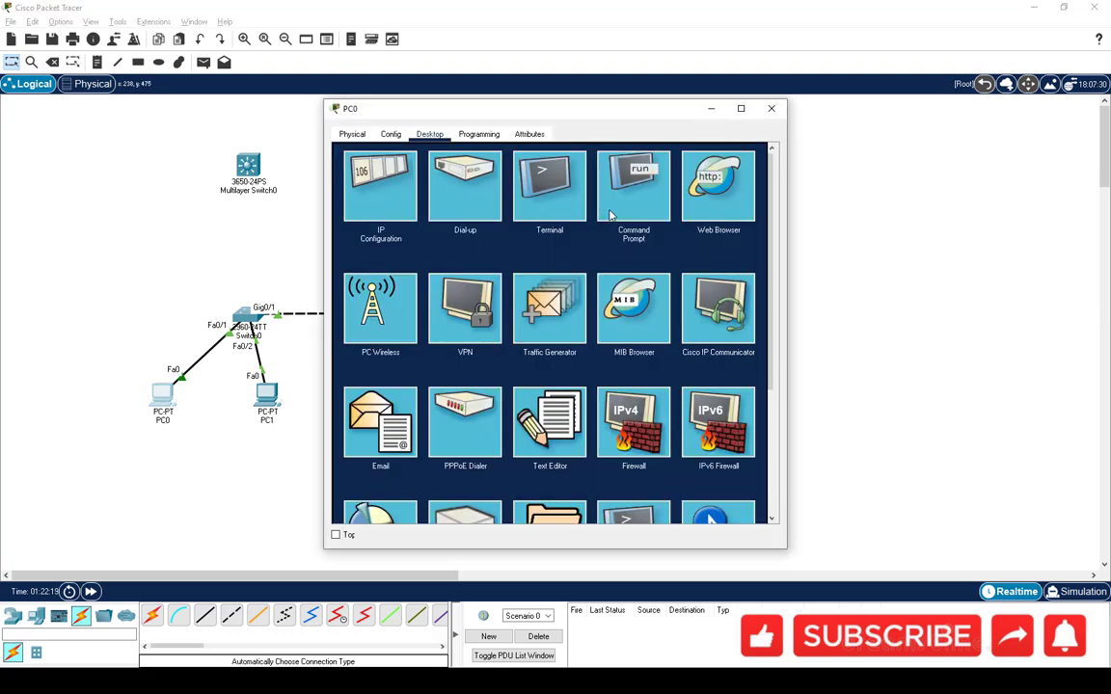
pyautogui.click(645, 190)
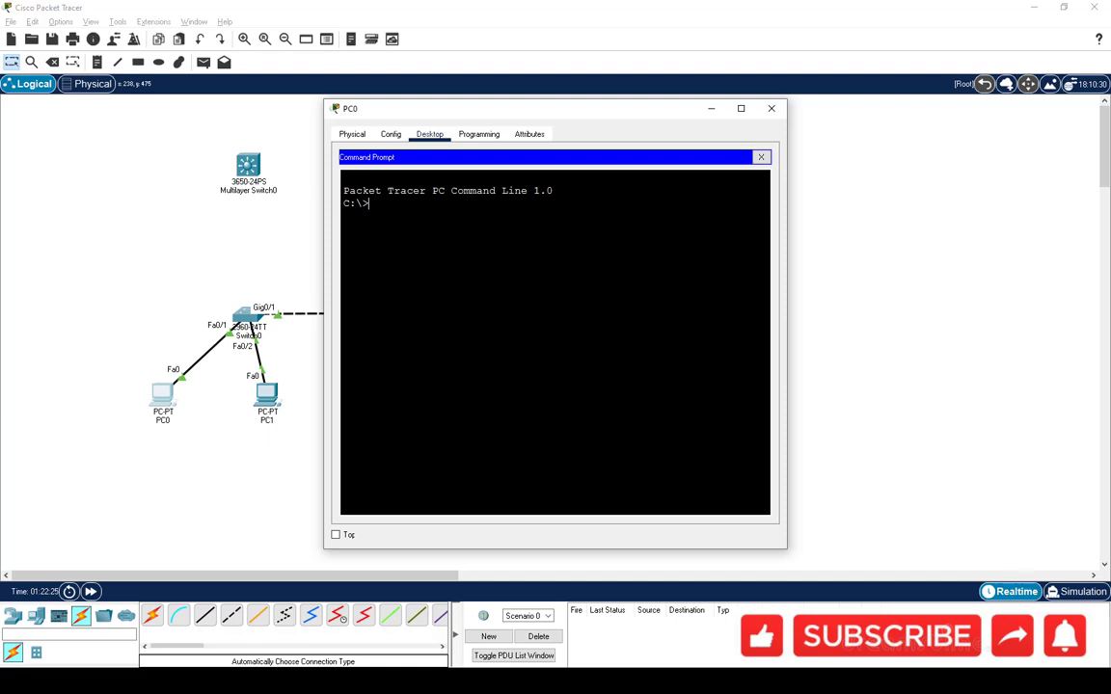
pyautogui.write('ping 192.168.1.6')
pyautogui.press('Return')
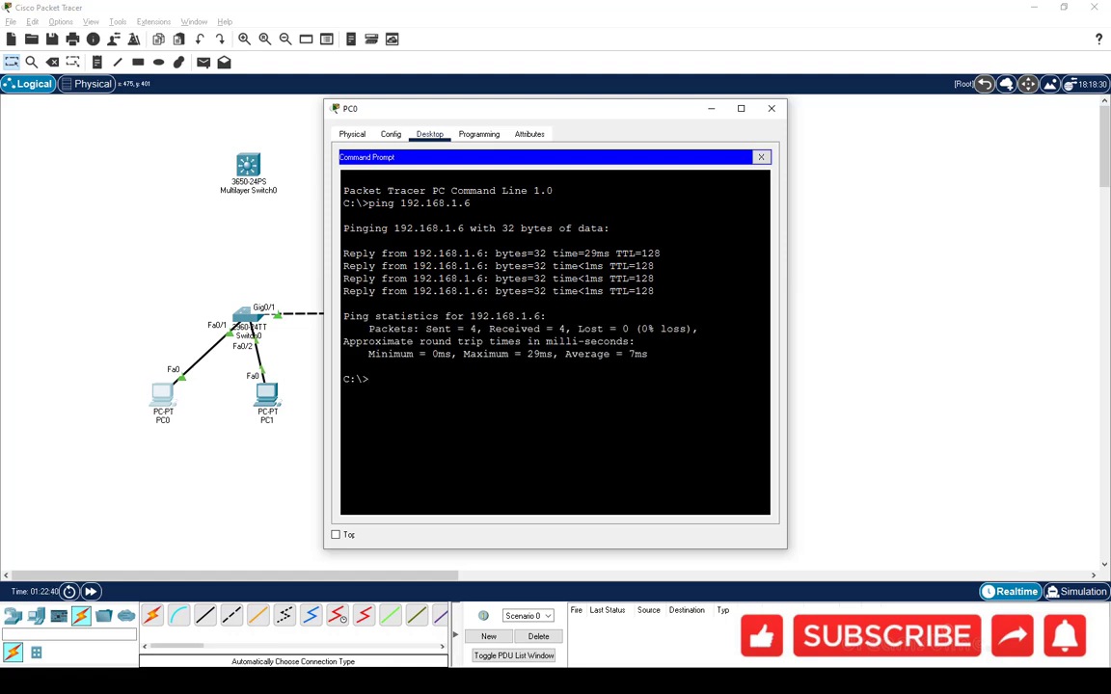
pyautogui.press('Up')
pyautogui.press('BackSpace')
pyautogui.write('2.168.2.6')
pyautogui.press('Return')
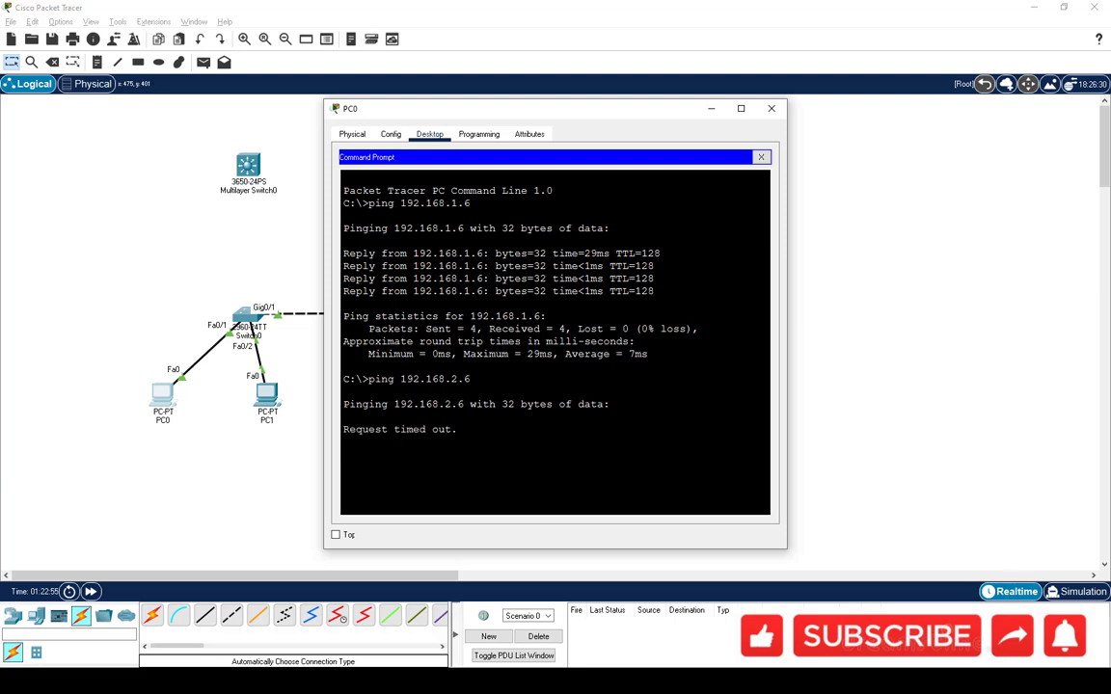
pyautogui.click(776, 109)
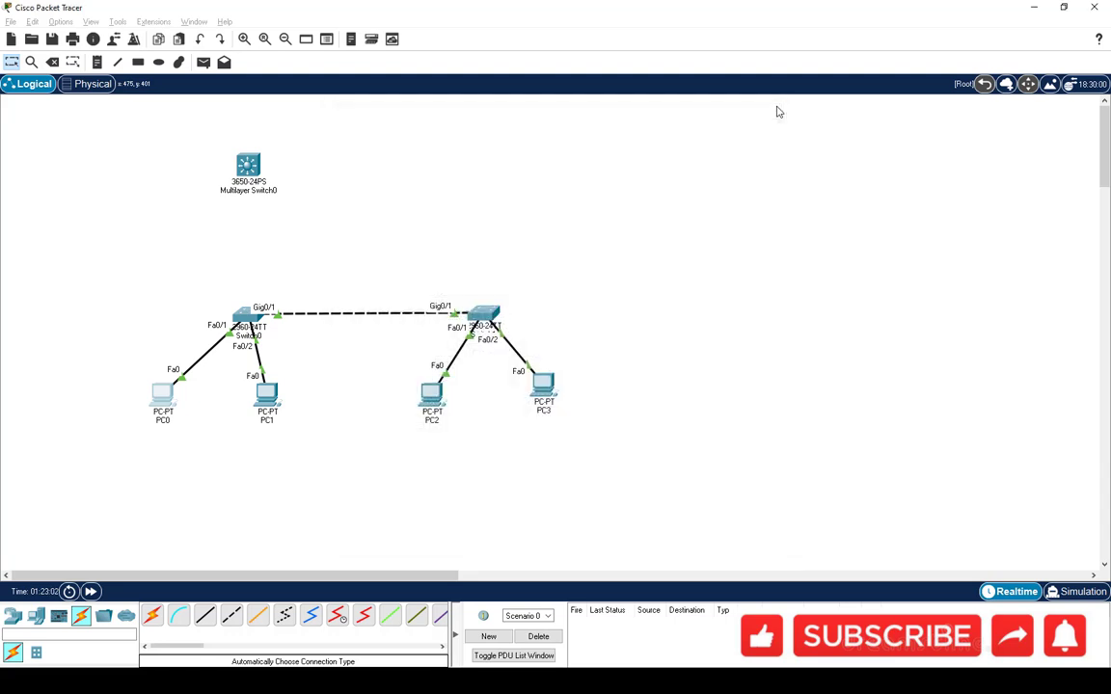
# Check PC3's address in its IP Configuration.
pyautogui.click(543, 389)
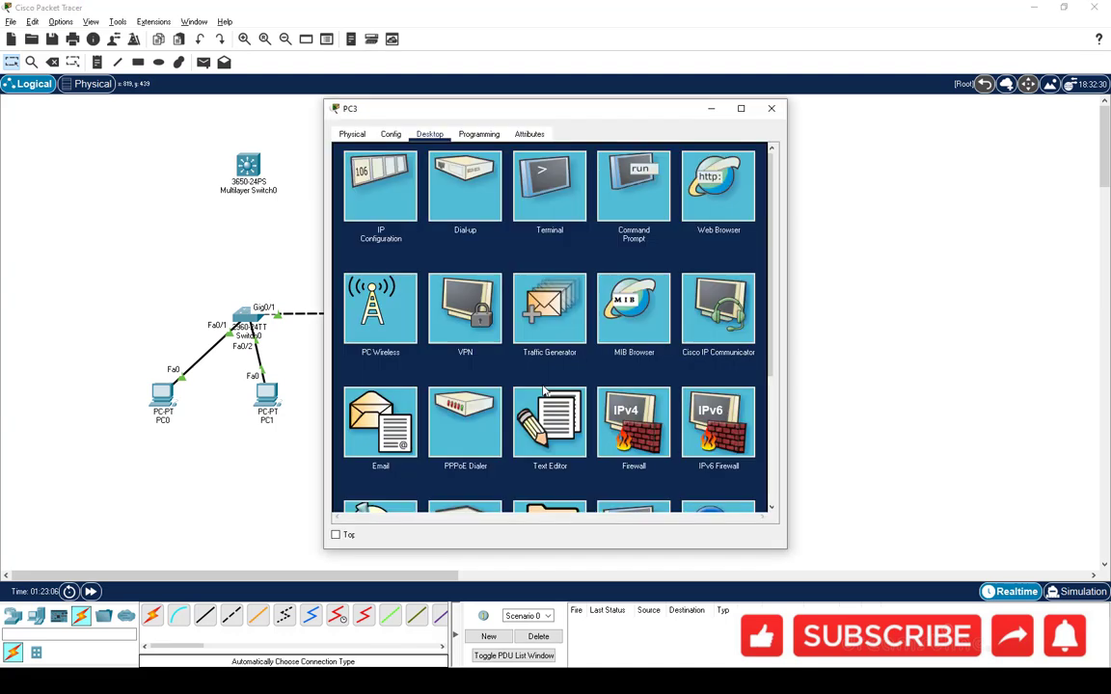
pyautogui.click(389, 191)
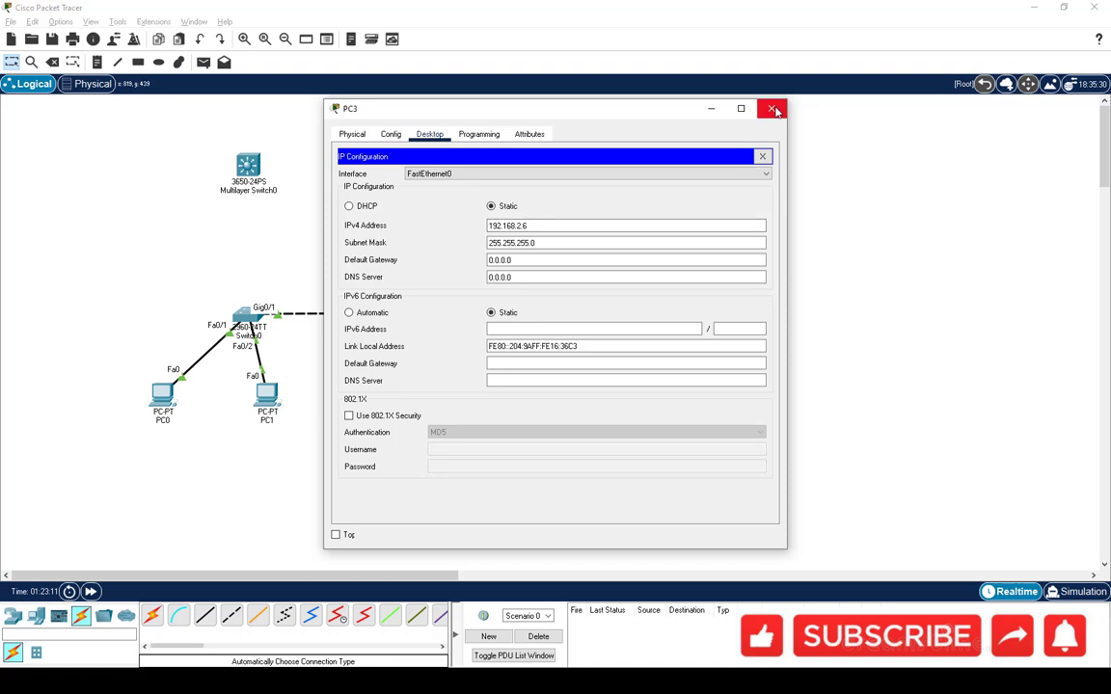
pyautogui.click(773, 109)
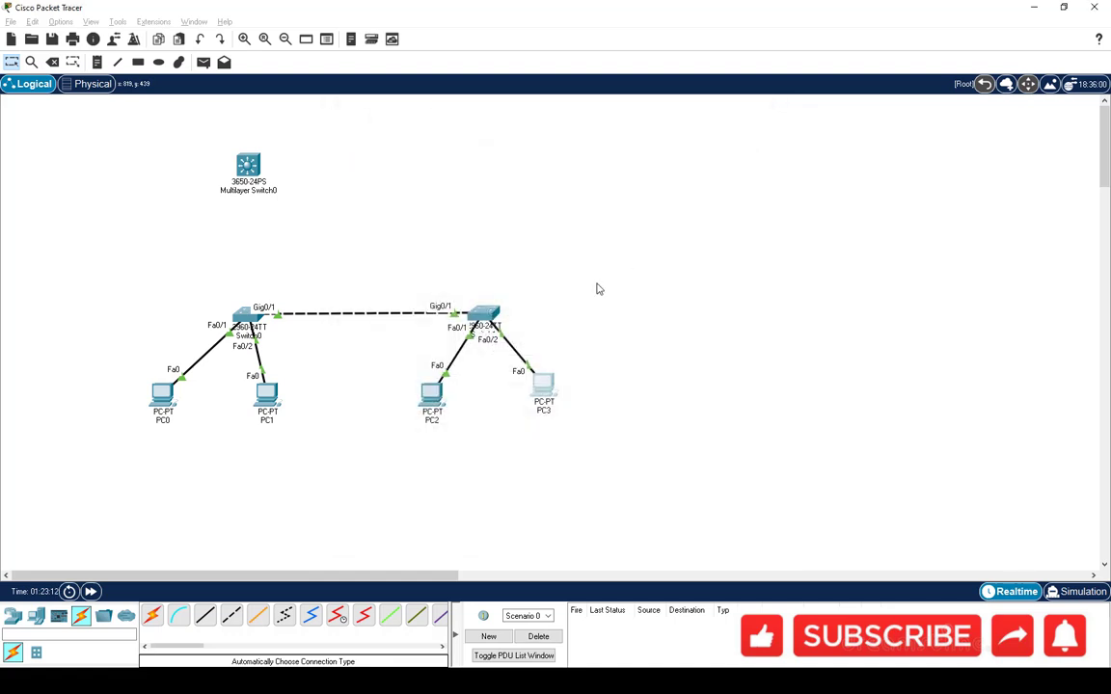
# From PC3's Command Prompt, ping 192.168.2.5 (0% loss) and 192.168.1.5 (timed out).
pyautogui.click(549, 392)
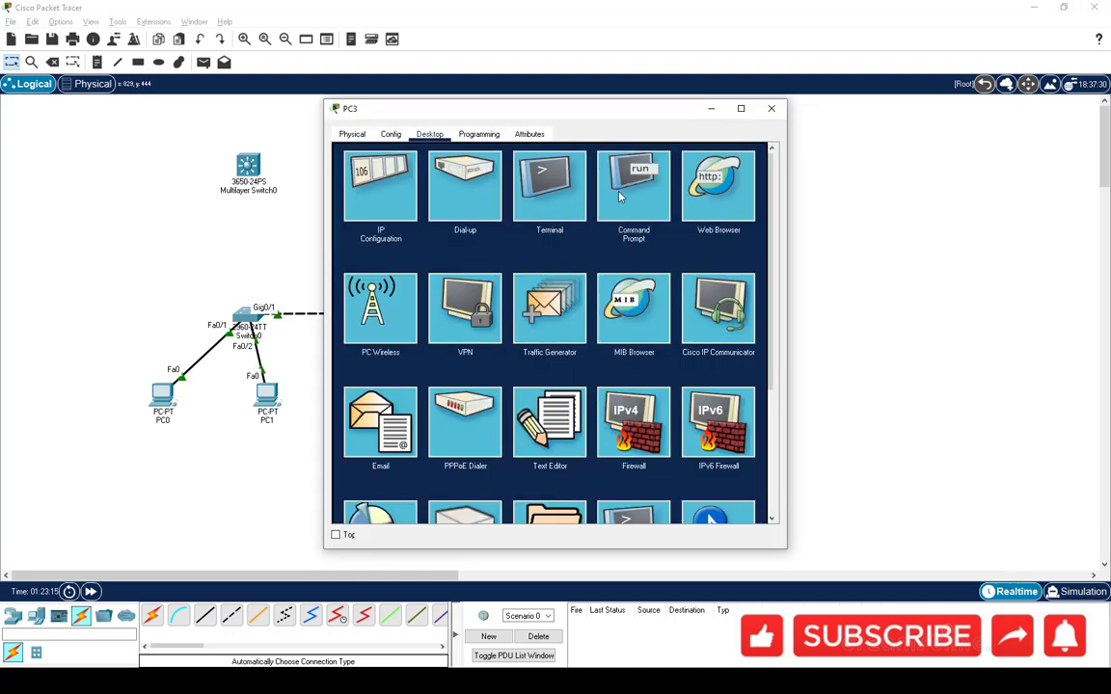
pyautogui.click(631, 187)
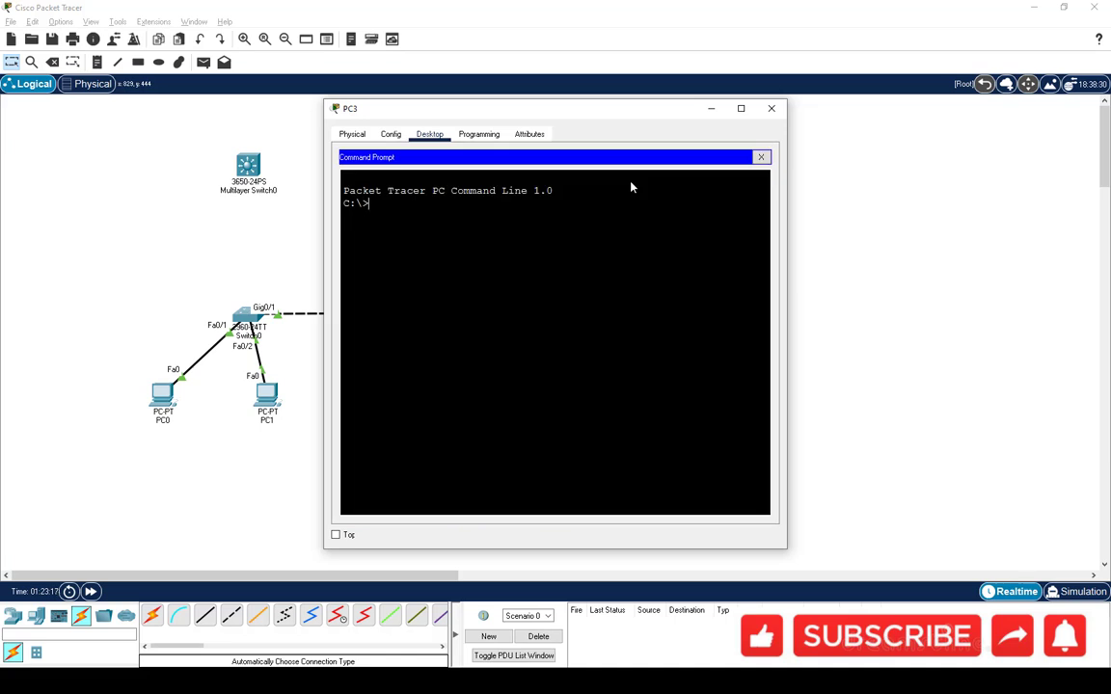
pyautogui.write('ping 192.168.2.5')
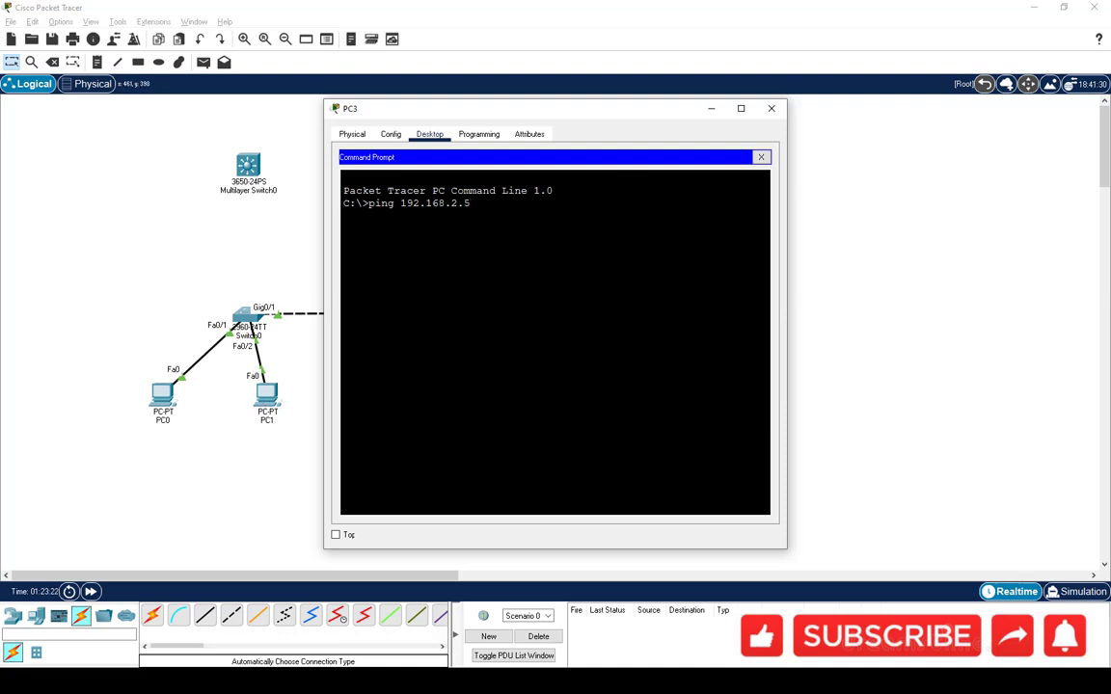
pyautogui.press('Return')
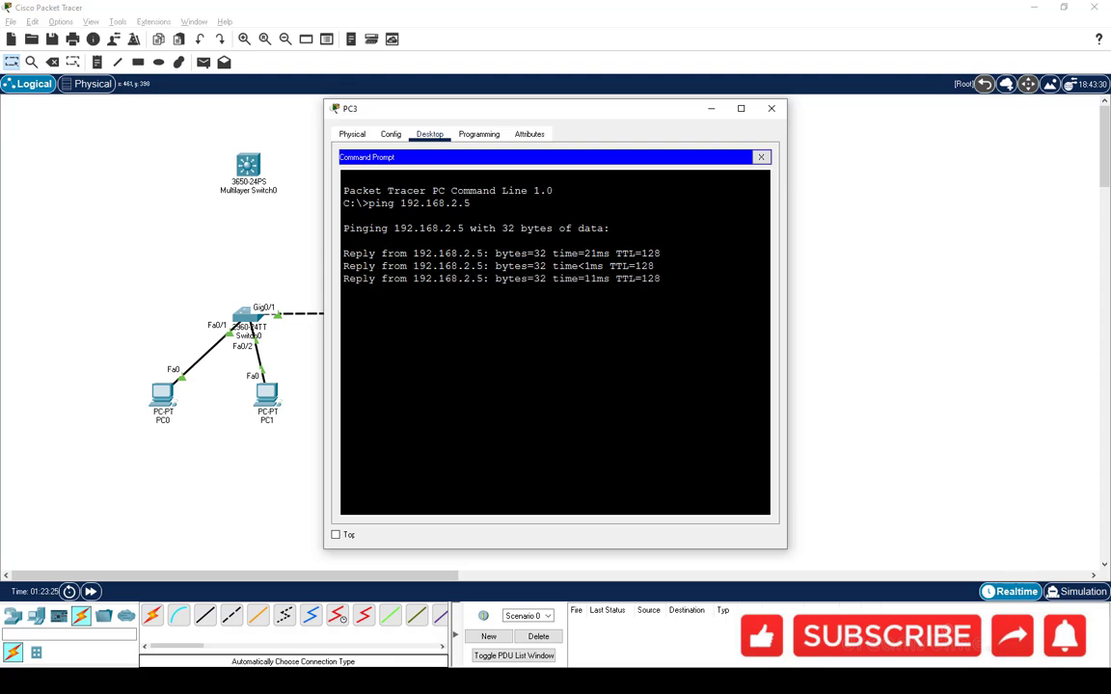
pyautogui.press('Up')
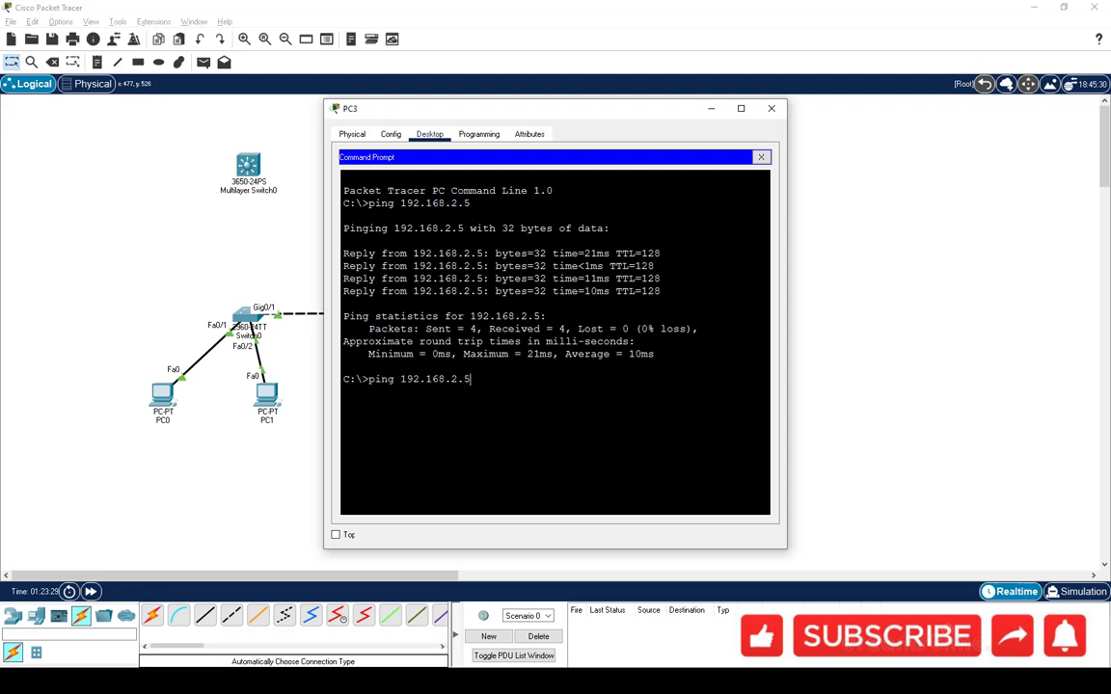
pyautogui.press('BackSpace')
pyautogui.press('BackSpace')
pyautogui.press('BackSpace')
pyautogui.write('1.5')
pyautogui.press('Return')
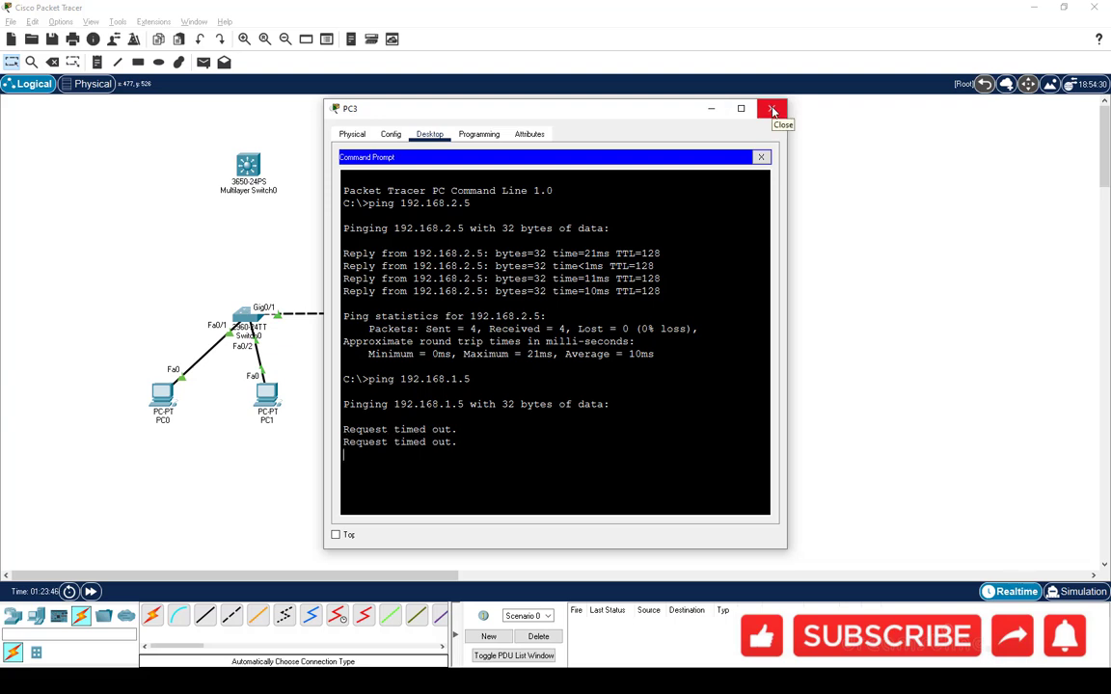
pyautogui.click(773, 110)
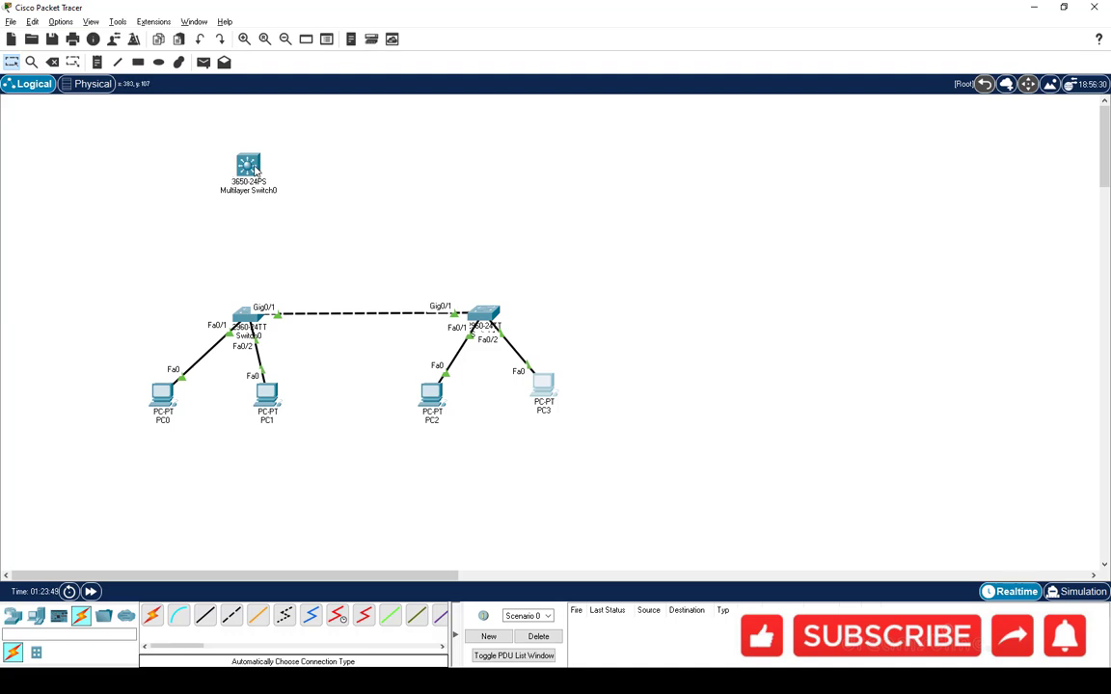
# Reposition Multilayer Switch0 and PC2 slightly, then open Multilayer Switch0's physical view.
pyautogui.moveTo(254, 169); pyautogui.dragTo(260, 174)
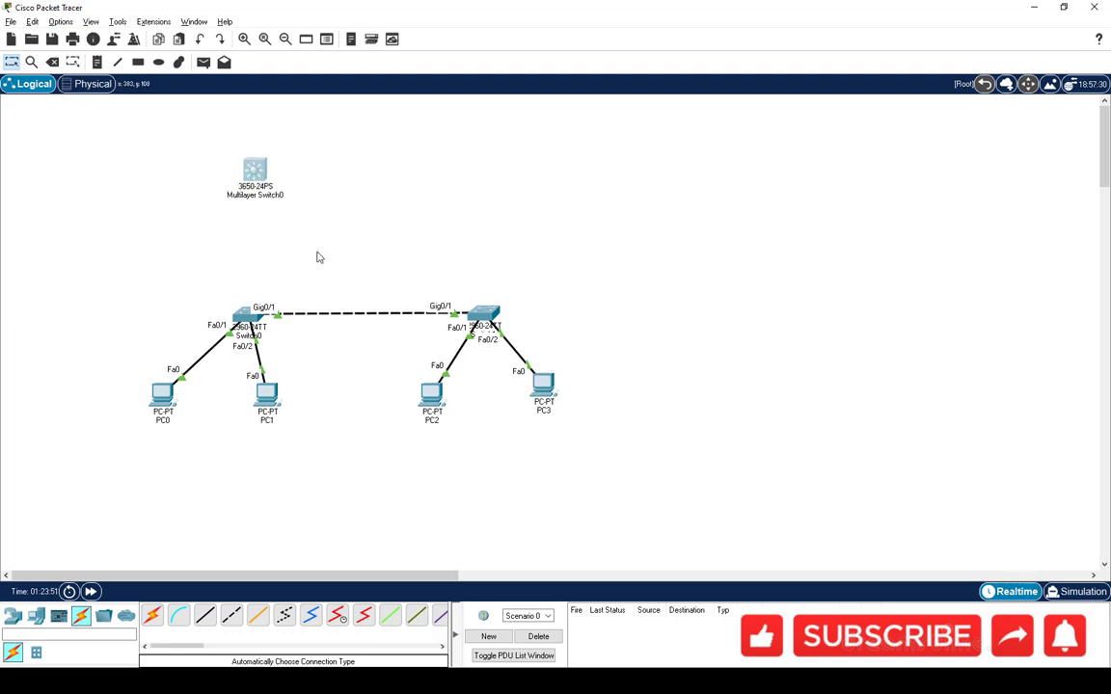
pyautogui.moveTo(434, 399)
pyautogui.mouseDown()
pyautogui.moveTo(436, 384)
pyautogui.moveTo(427, 386)
pyautogui.mouseUp()
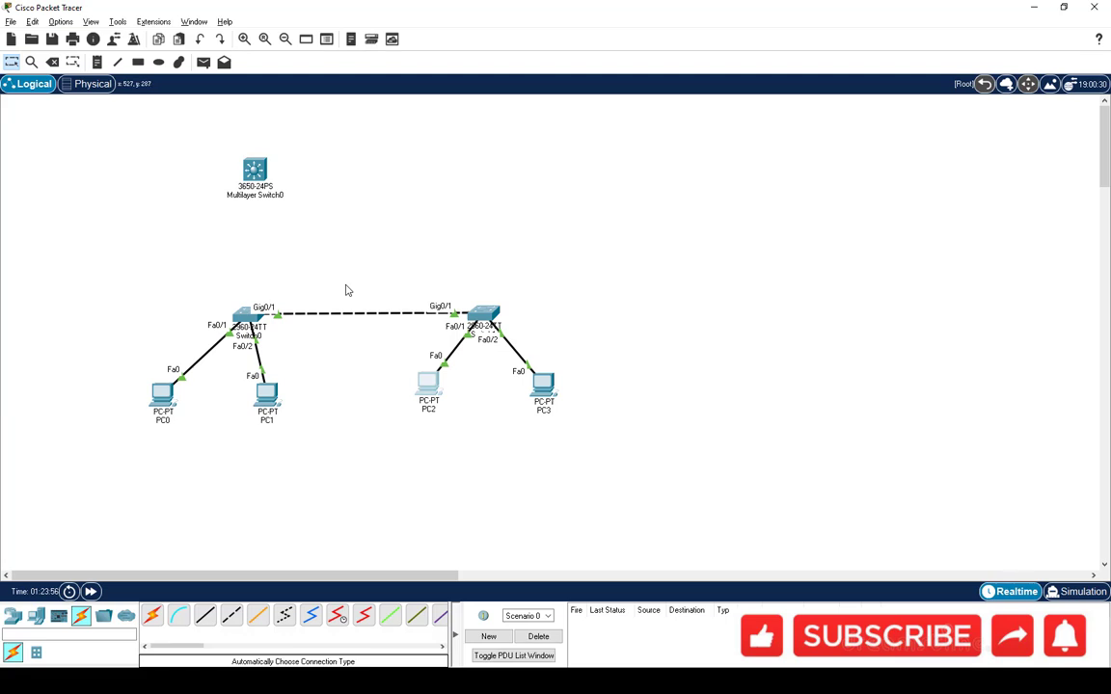
pyautogui.click(256, 170)
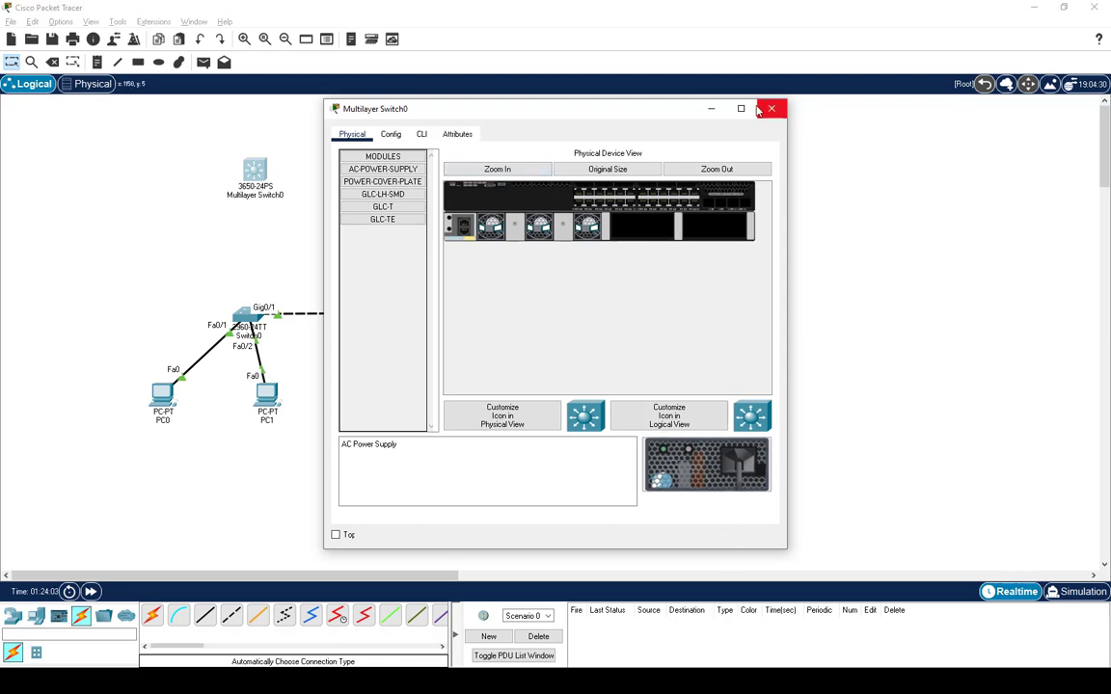
# Dismiss the powered-off error and install two AC power supplies in Multilayer Switch0.
pyautogui.click(421, 135)
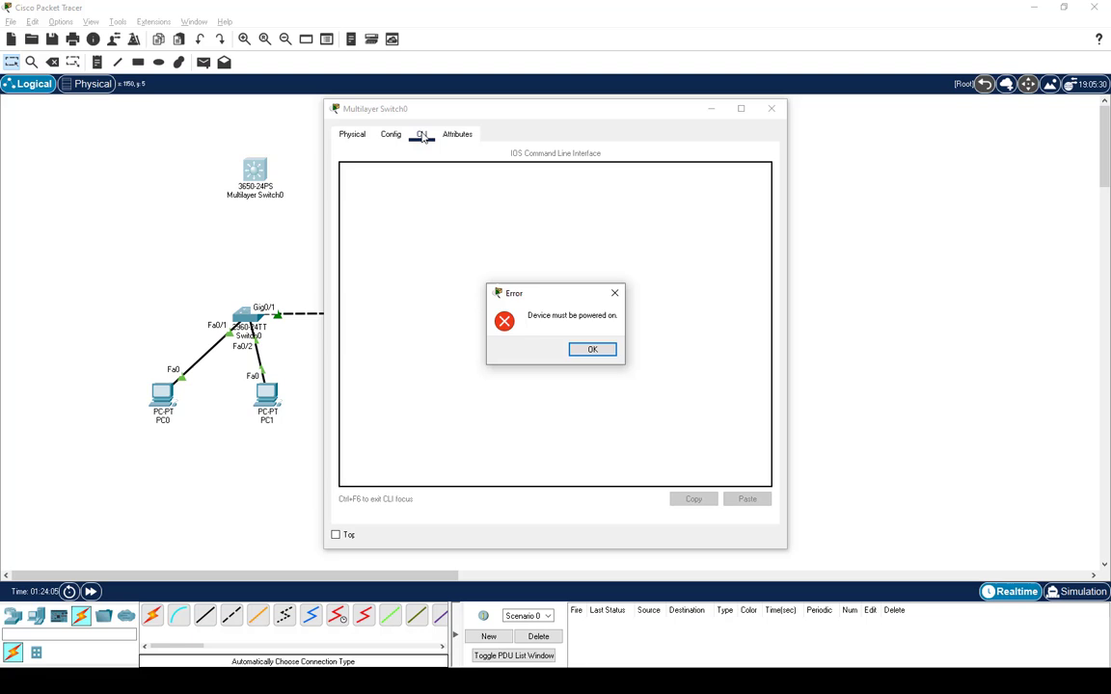
pyautogui.click(593, 349)
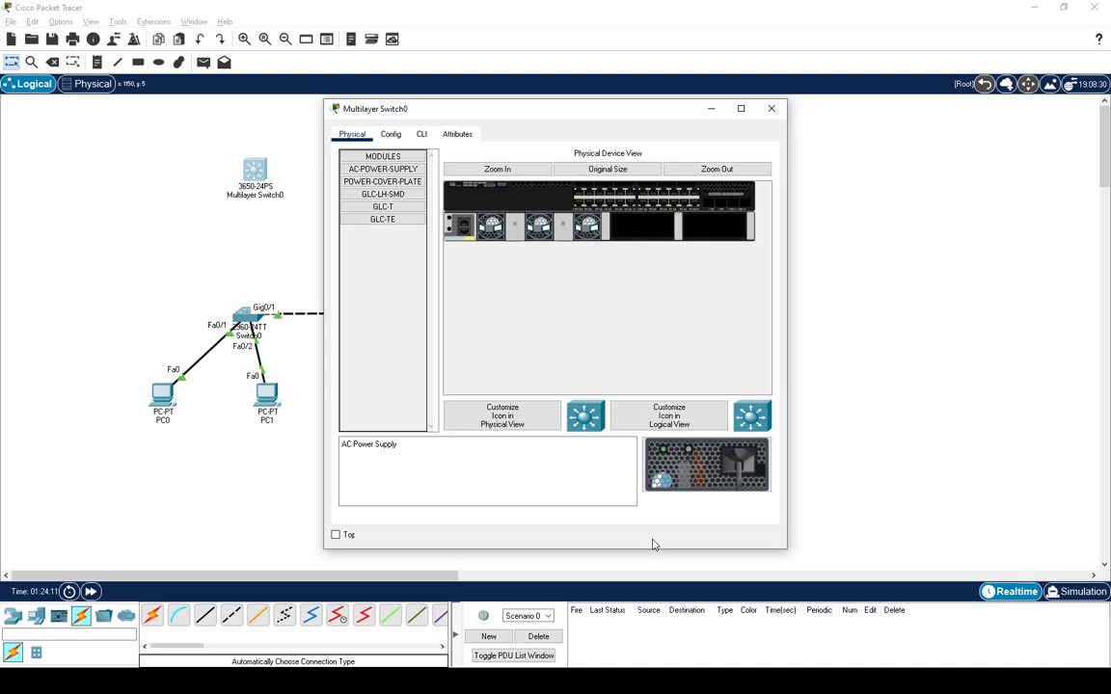
pyautogui.moveTo(718, 464); pyautogui.dragTo(648, 233)
pyautogui.moveTo(733, 482); pyautogui.dragTo(718, 237)
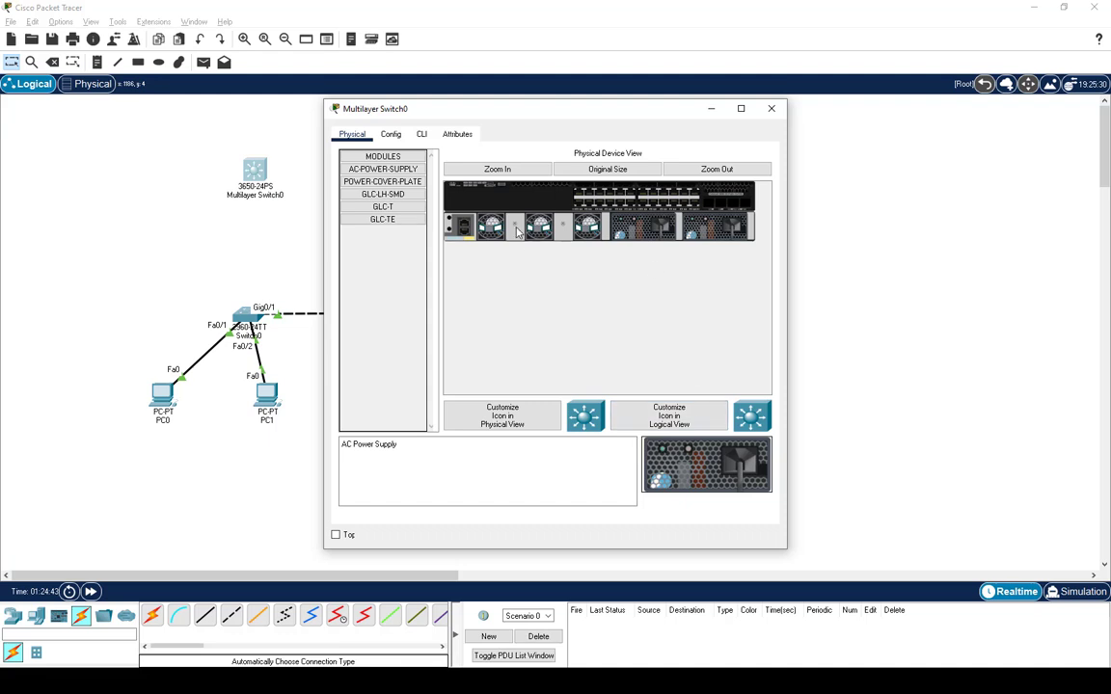
# On Multilayer Switch0, decline setup, run enable and conf t, and enter int vlan 10.
pyautogui.click(422, 135)
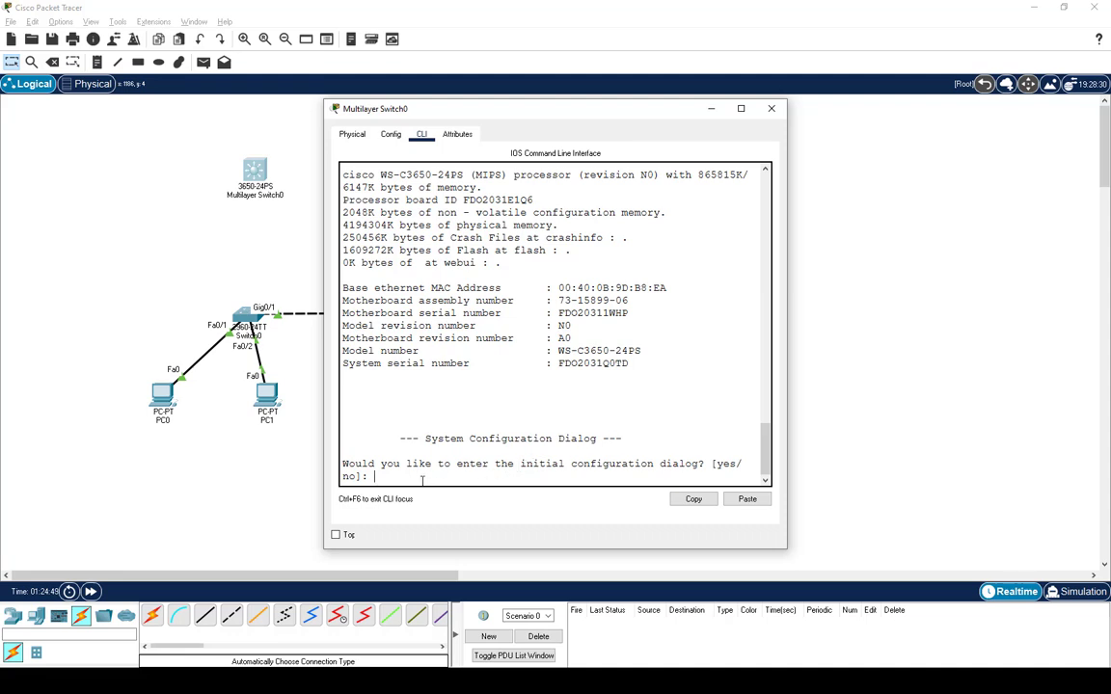
pyautogui.write('no')
pyautogui.press('Return')
pyautogui.press('Return')
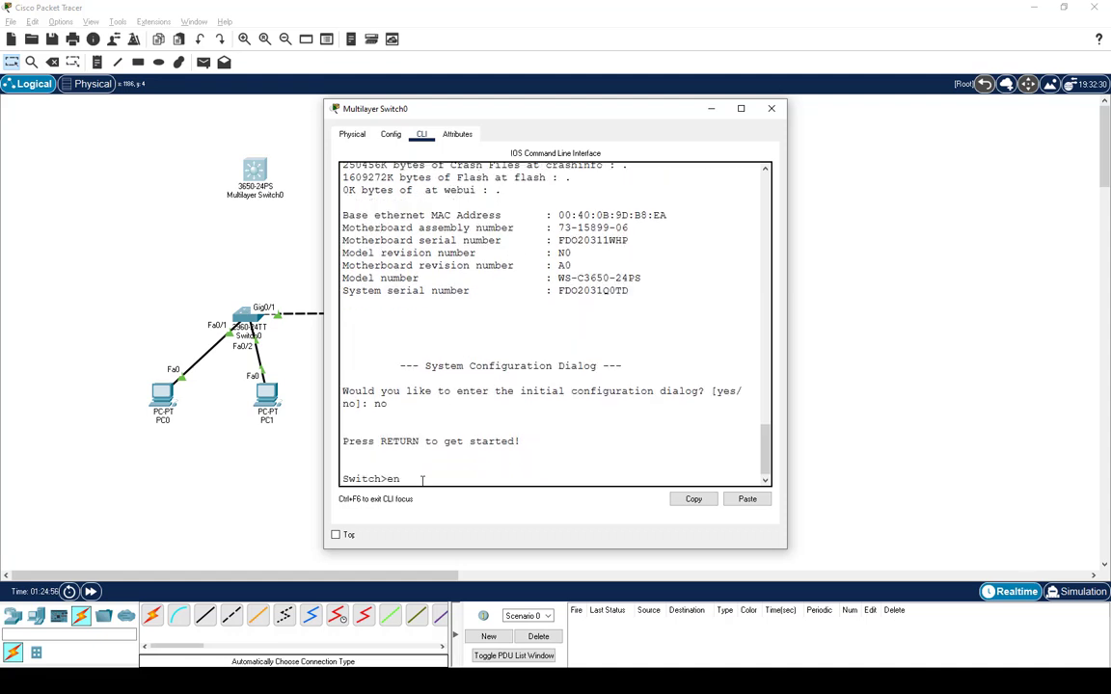
pyautogui.write('en')
pyautogui.press('Return')
pyautogui.press('Return')
pyautogui.press('Return')
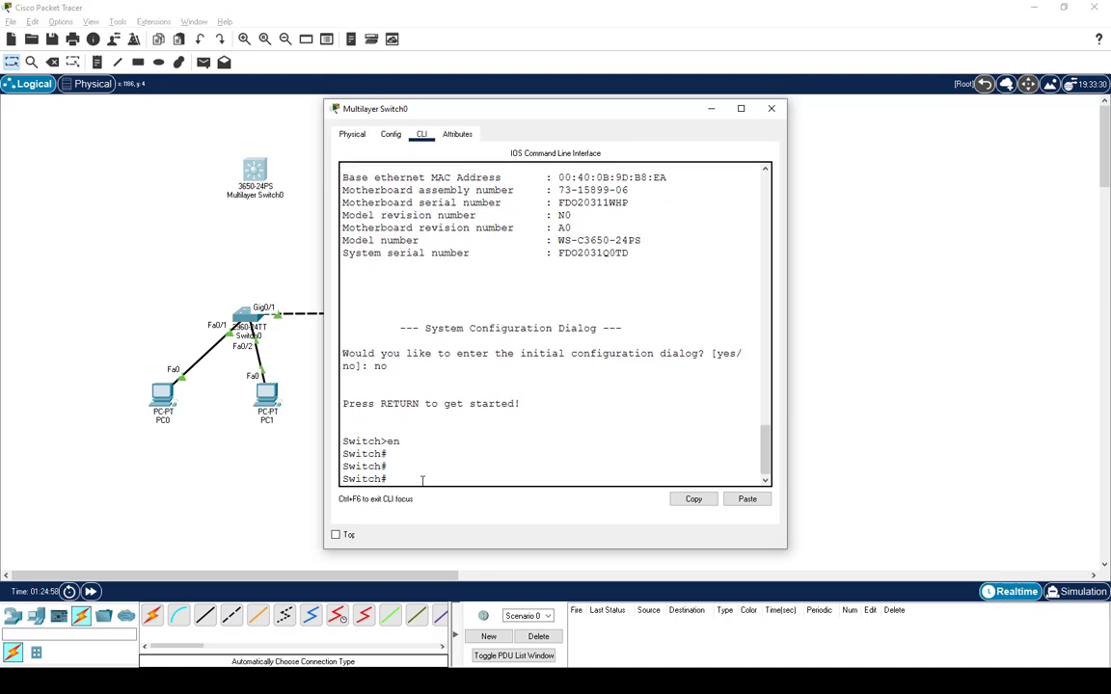
pyautogui.write('cinb')
pyautogui.write('onf t')
pyautogui.press('Return')
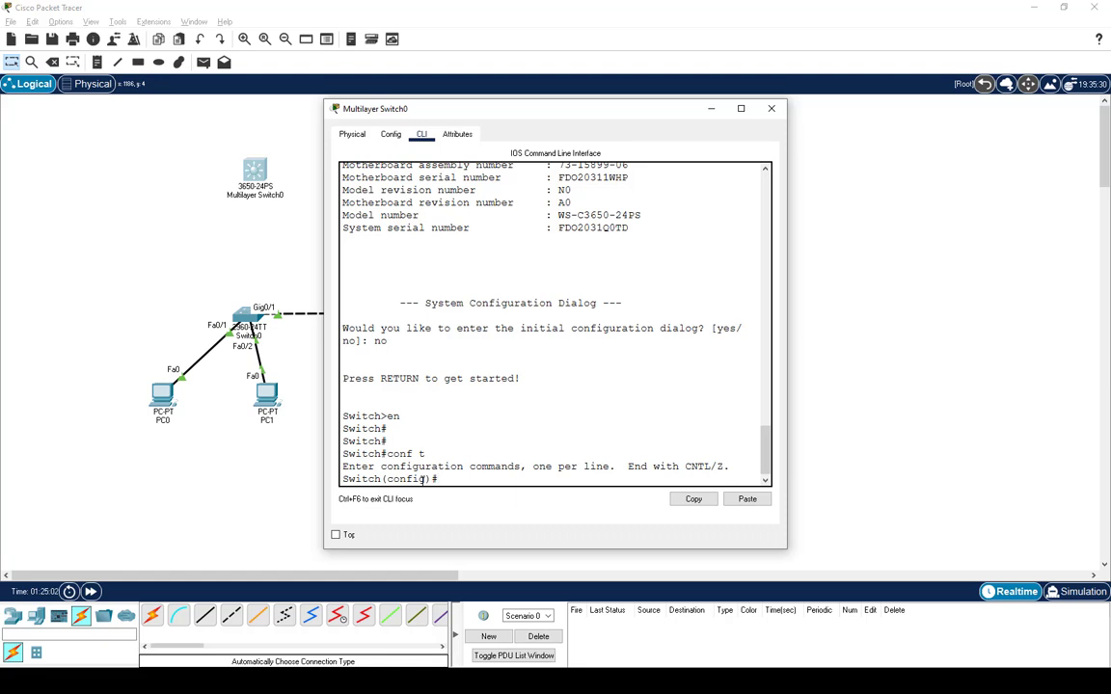
pyautogui.write('int vlan 10')
pyautogui.press('Return')
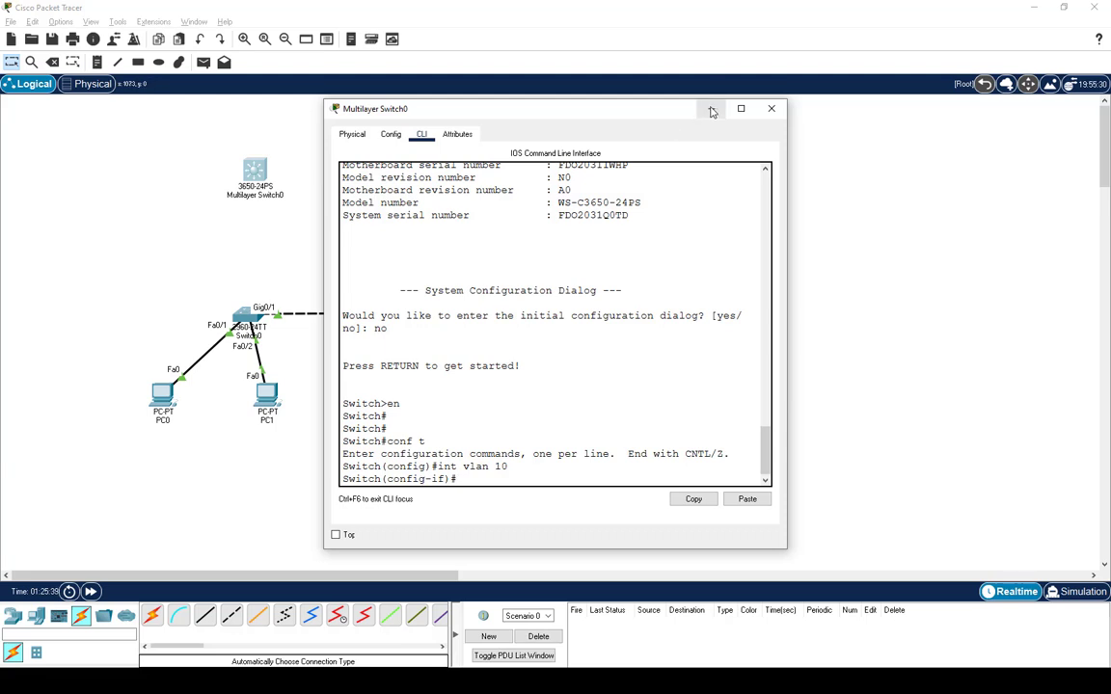
pyautogui.click(710, 112)
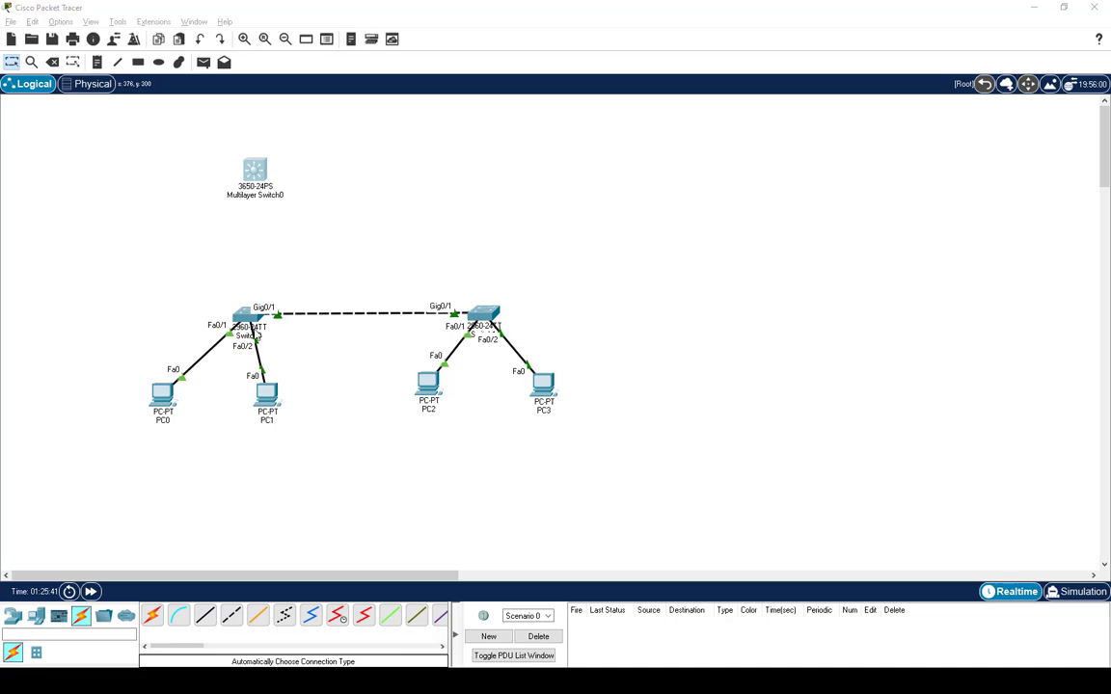
# Draw an automatic cable from Switch0 to Multilayer Switch0, then delete that link.
pyautogui.click(252, 170)
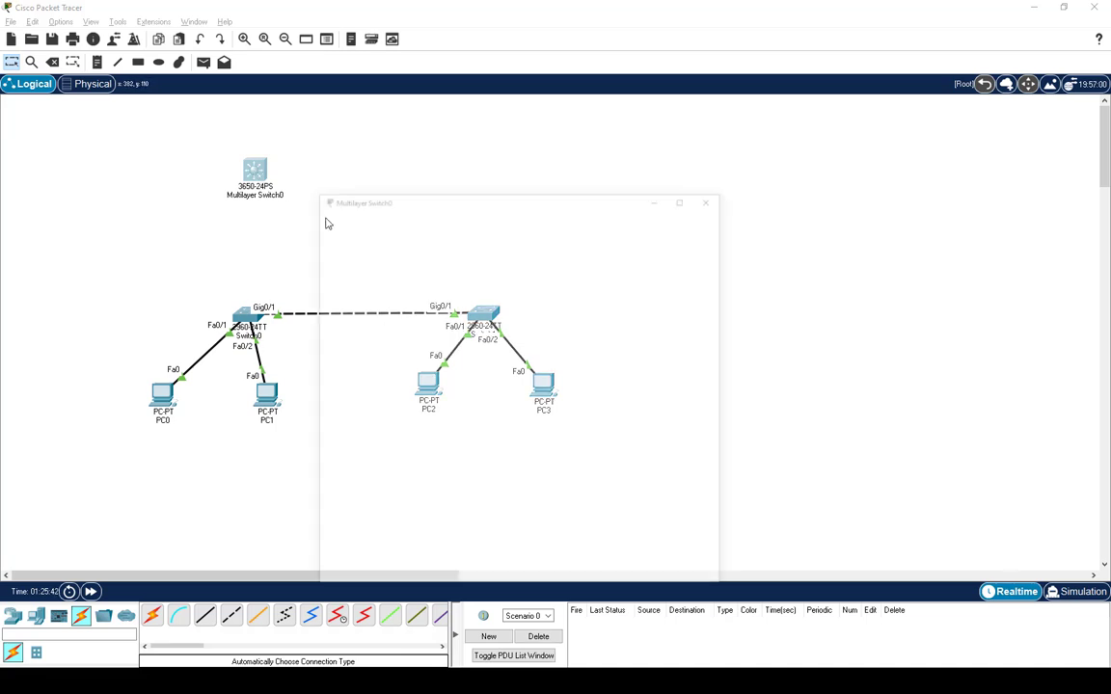
pyautogui.click(711, 108)
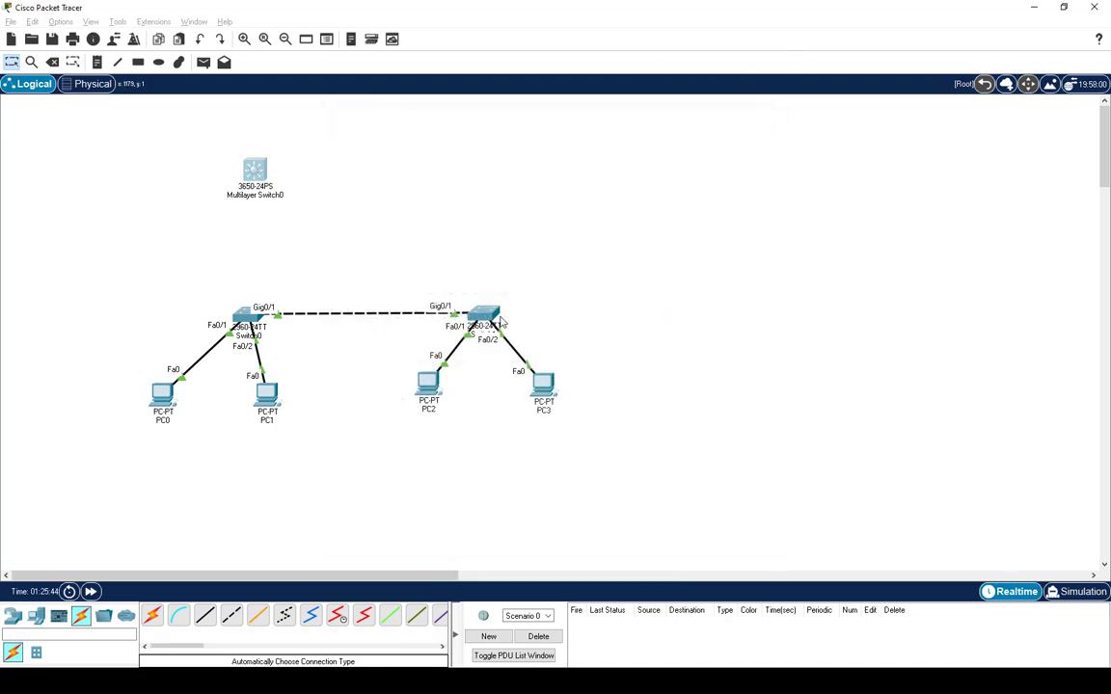
pyautogui.click(153, 616)
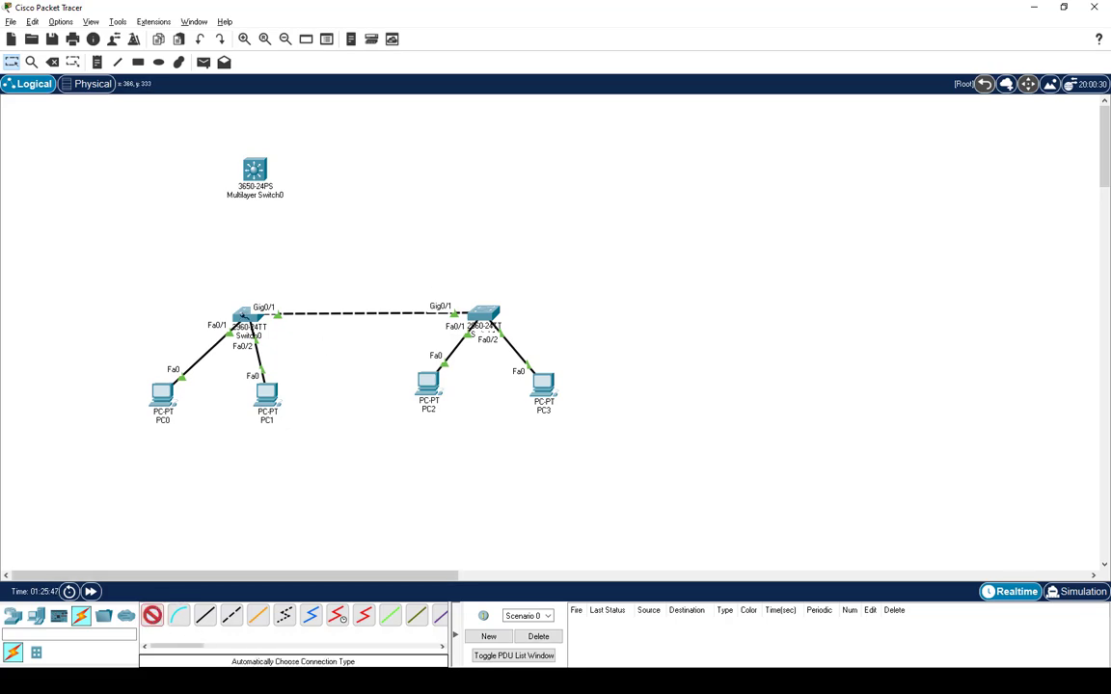
pyautogui.click(243, 316)
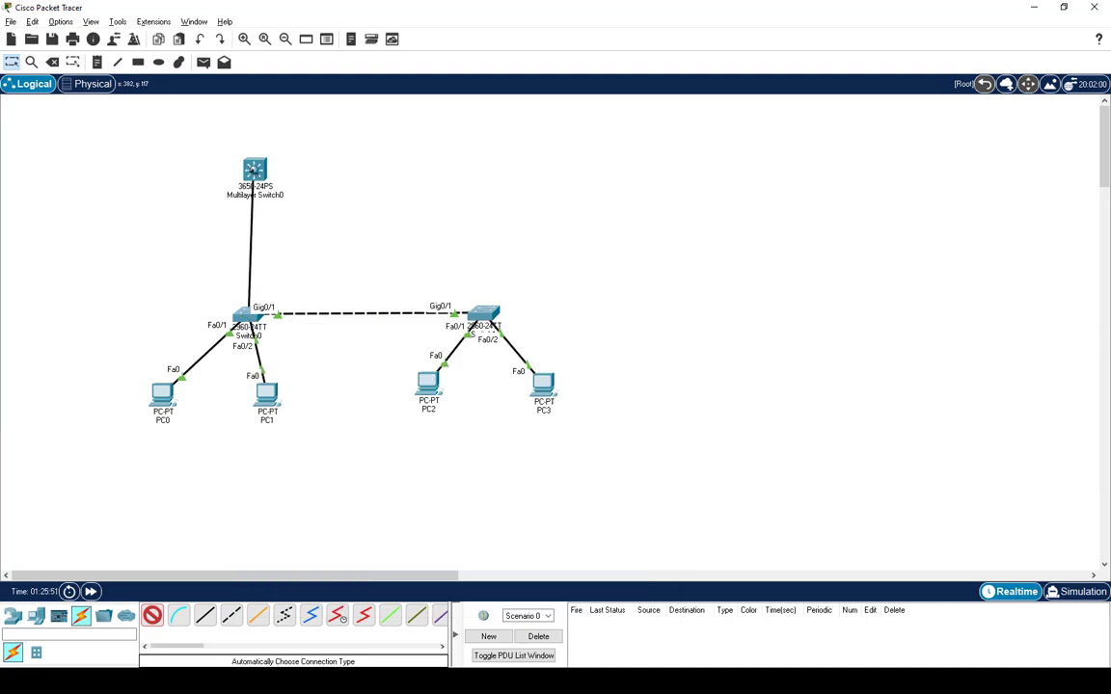
pyautogui.click(254, 172)
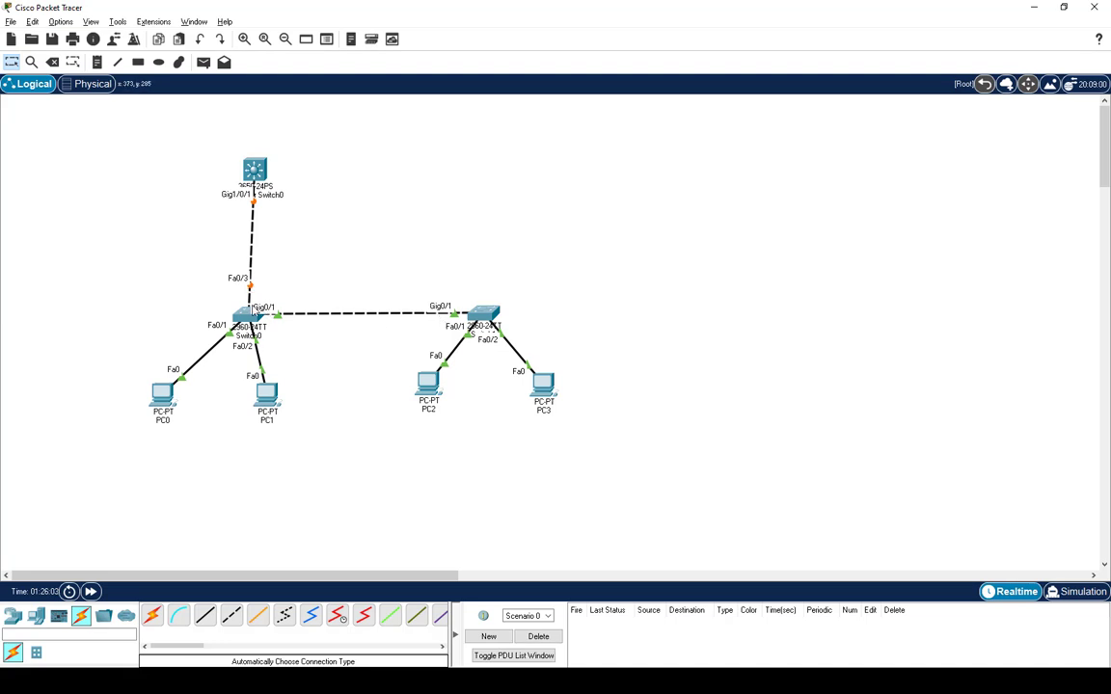
pyautogui.press('Delete')
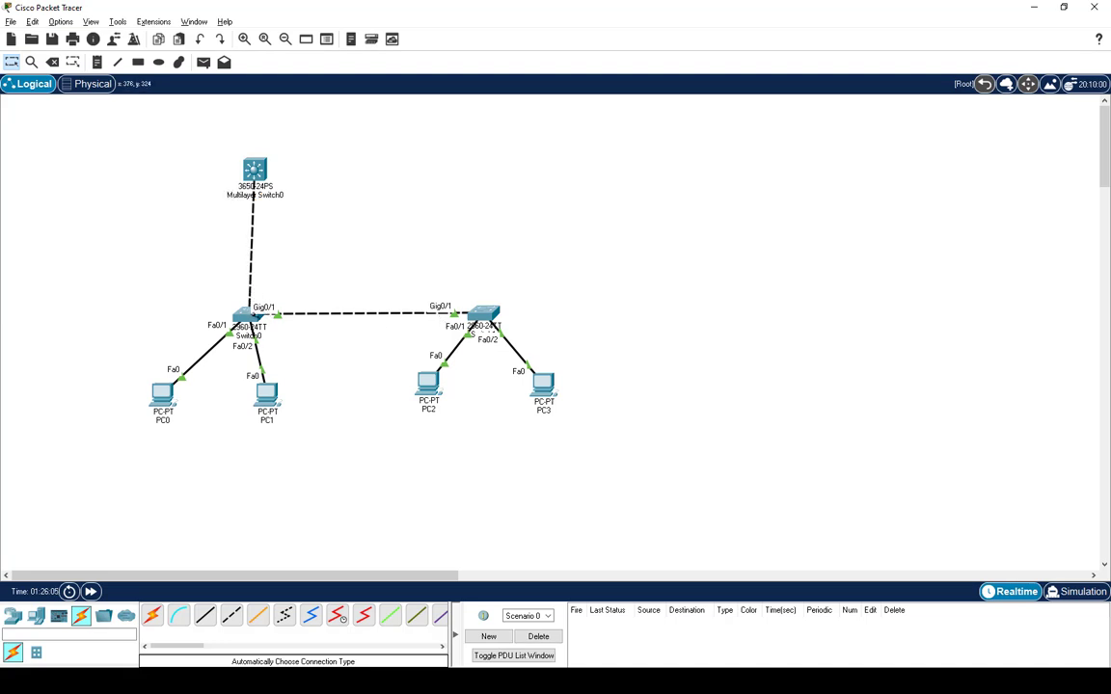
# Connect Multilayer Switch0's Gig1/0/1 to Switch0's GigabitEthernet0/2.
pyautogui.click(254, 318)
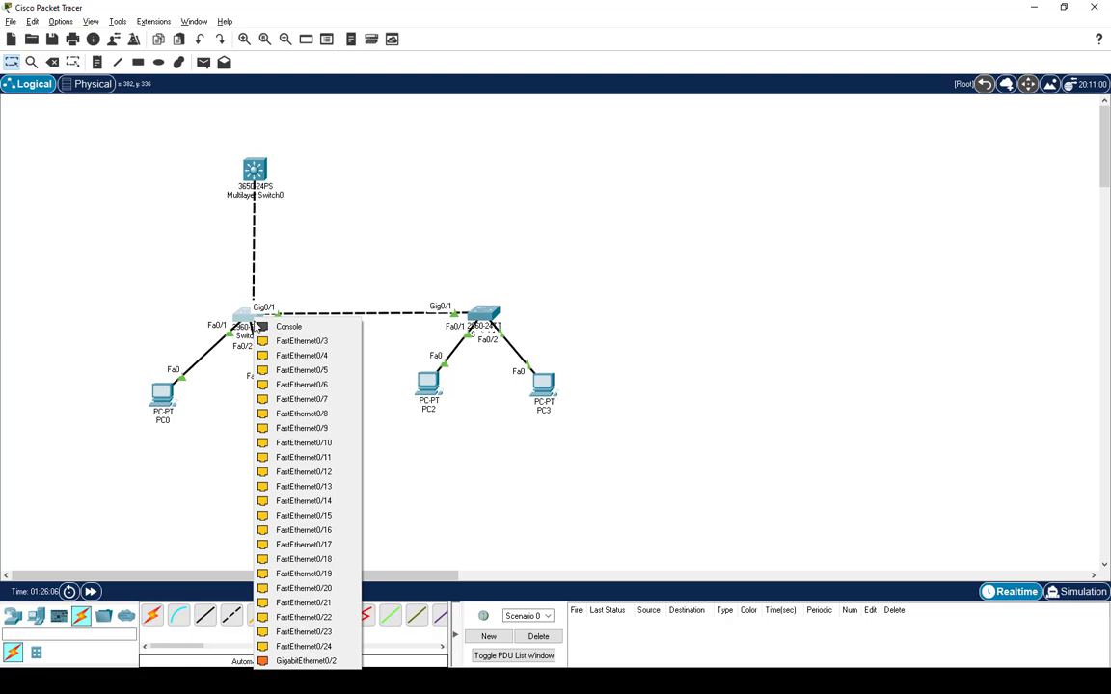
pyautogui.click(304, 660)
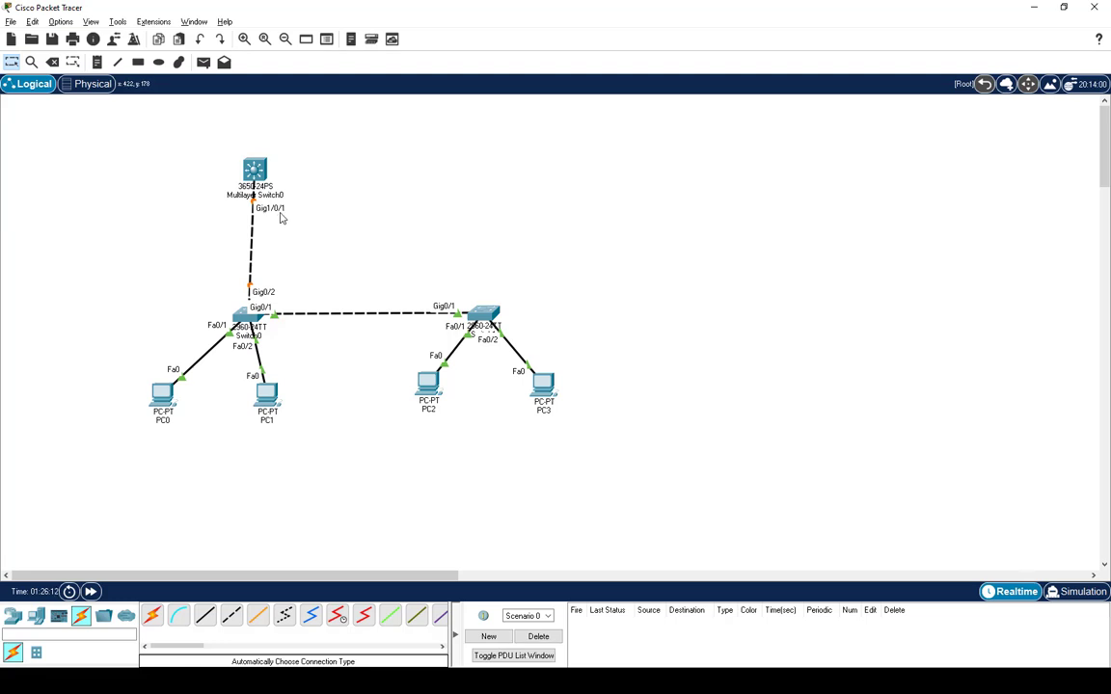
pyautogui.moveTo(237, 160); pyautogui.dragTo(232, 164)
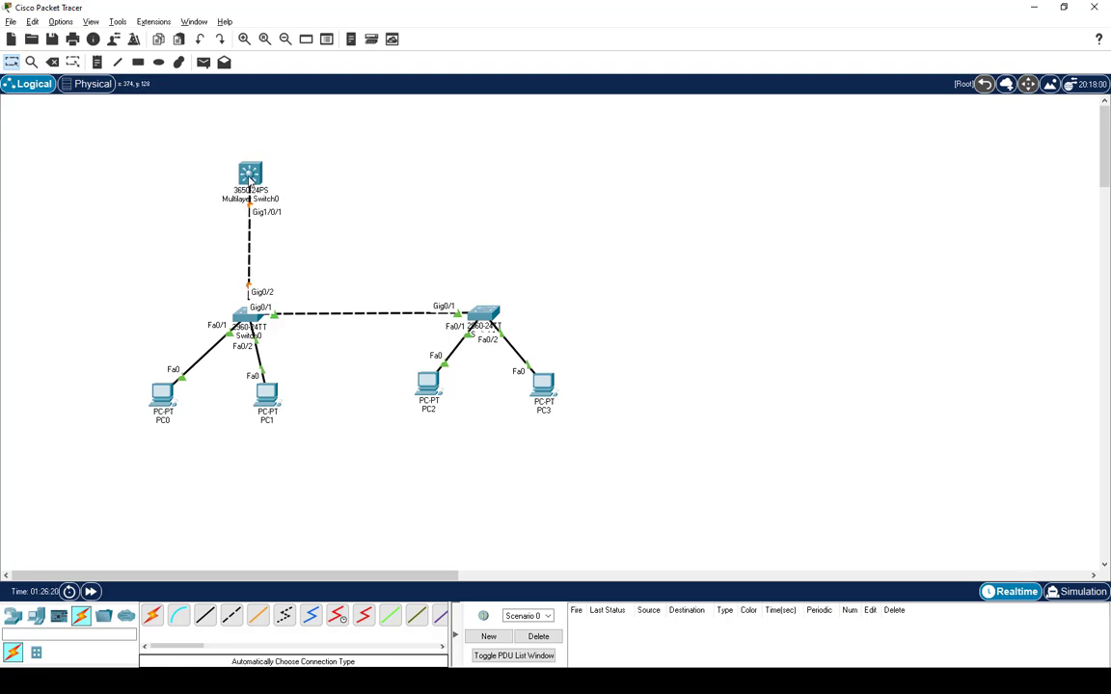
# In the Multilayer Switch0 CLI, create VLAN 10 and name it Sales.
pyautogui.click(635, 457)
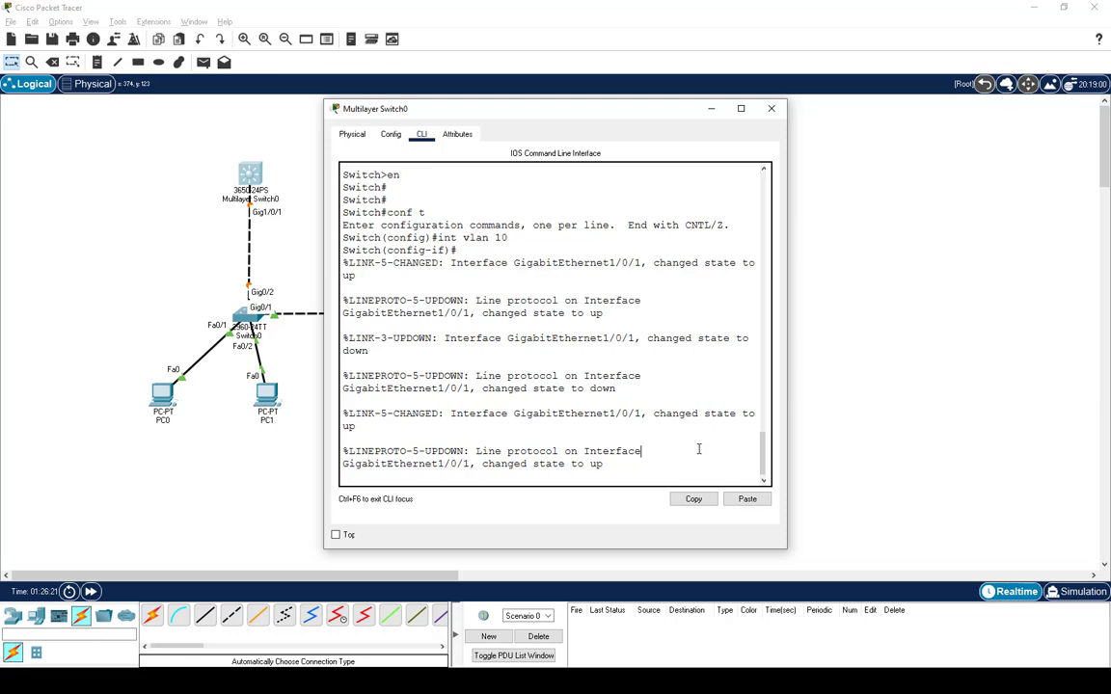
pyautogui.press('Return')
pyautogui.write('name')
pyautogui.press('Return')
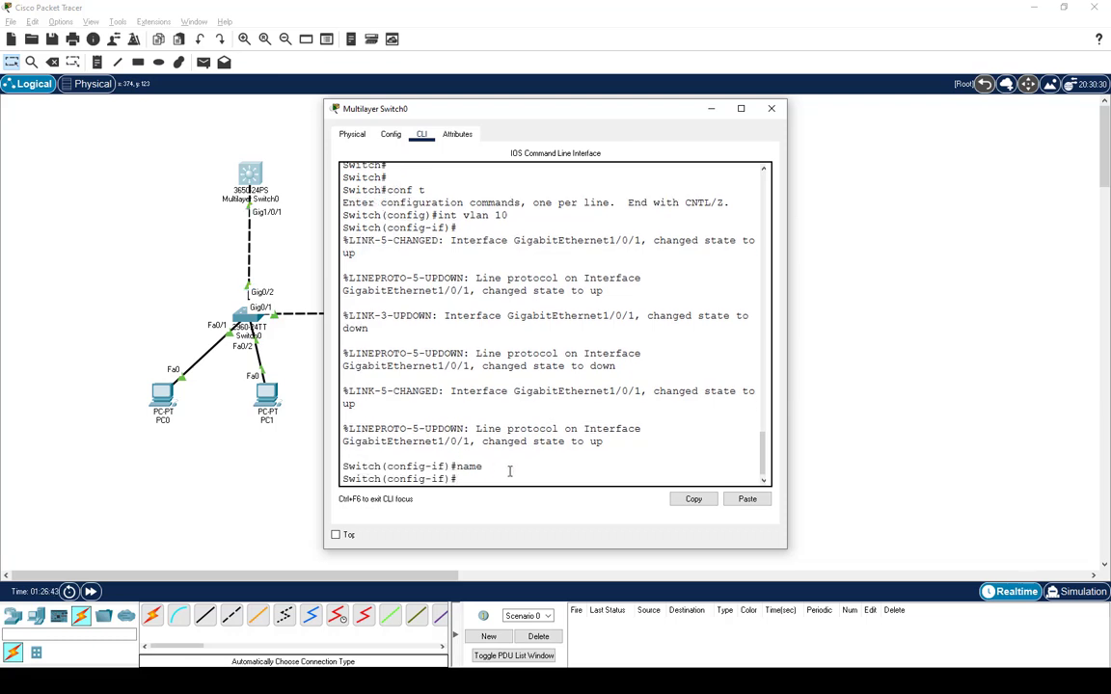
pyautogui.write('vlan 10')
pyautogui.press('Return')
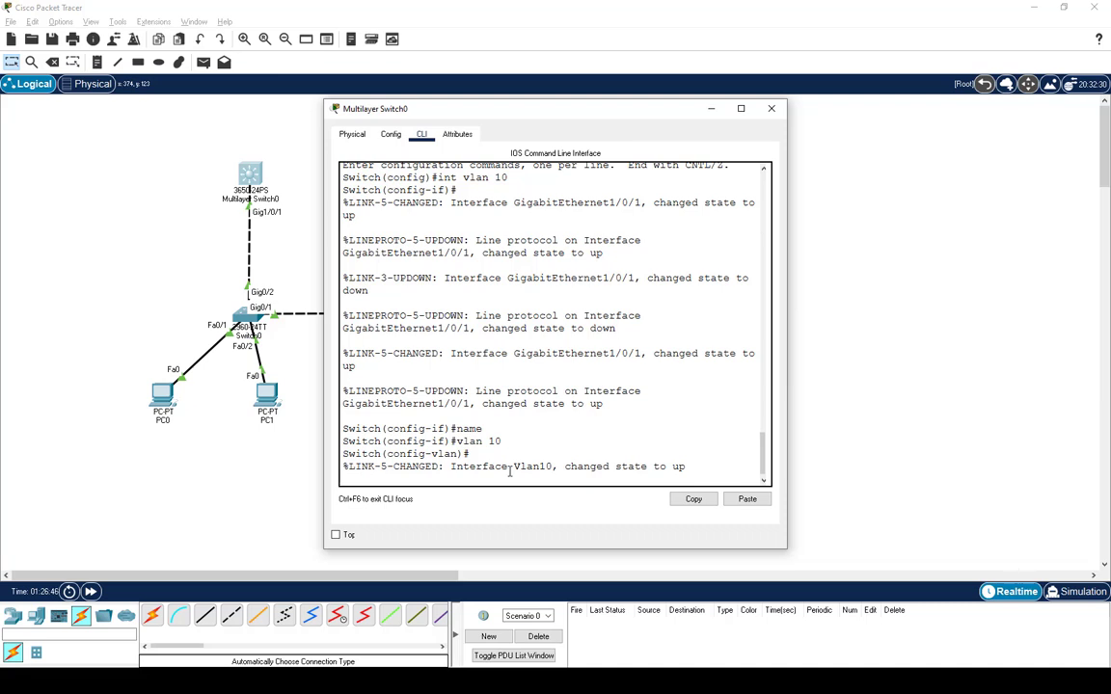
pyautogui.press('Return')
pyautogui.write('namw')
pyautogui.press('Tab')
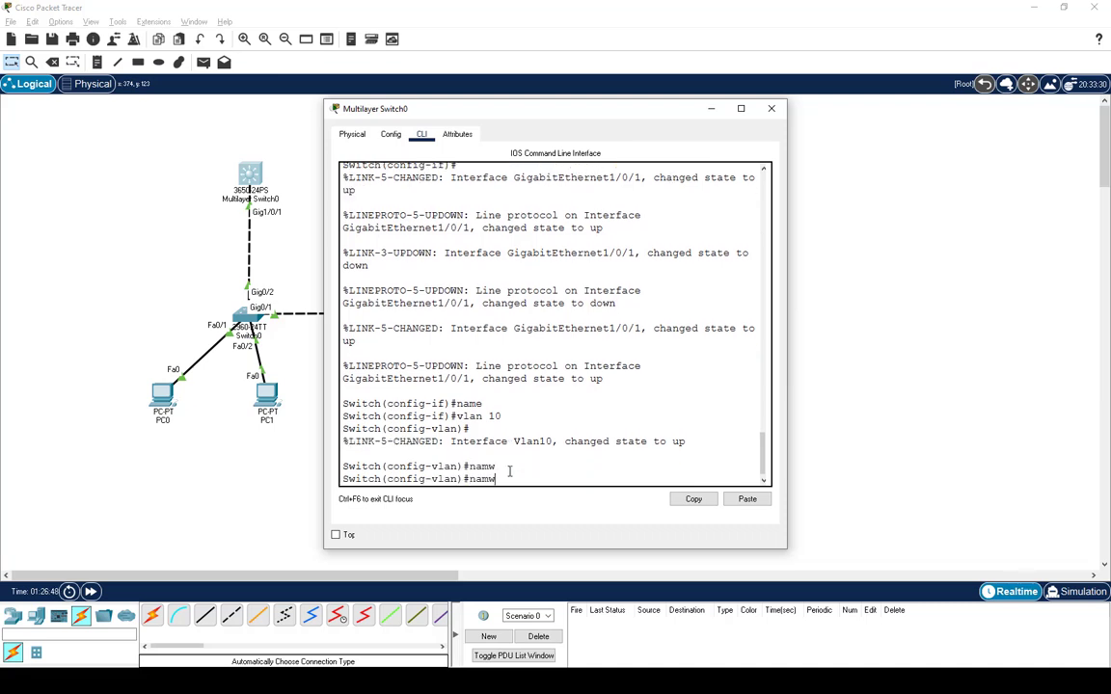
pyautogui.press('BackSpace')
pyautogui.press('BackSpace')
pyautogui.press('Tab')
pyautogui.write('Sa')
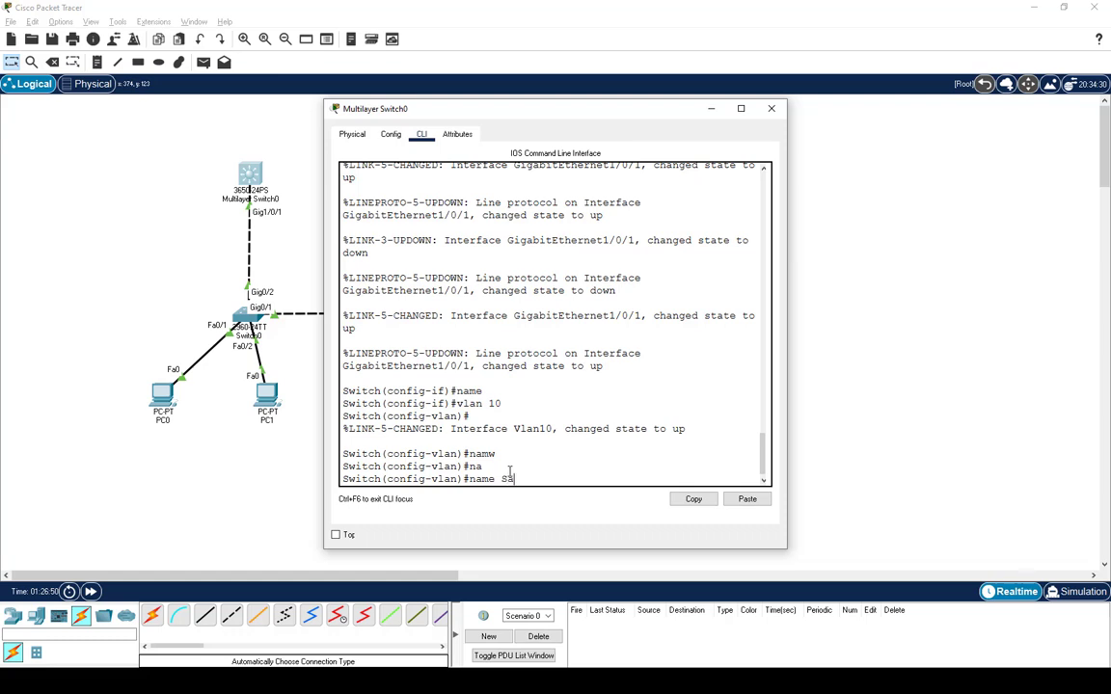
pyautogui.write('les')
pyautogui.press('Return')
# Create VLAN 20 and name it Marketing.
pyautogui.press('Up')
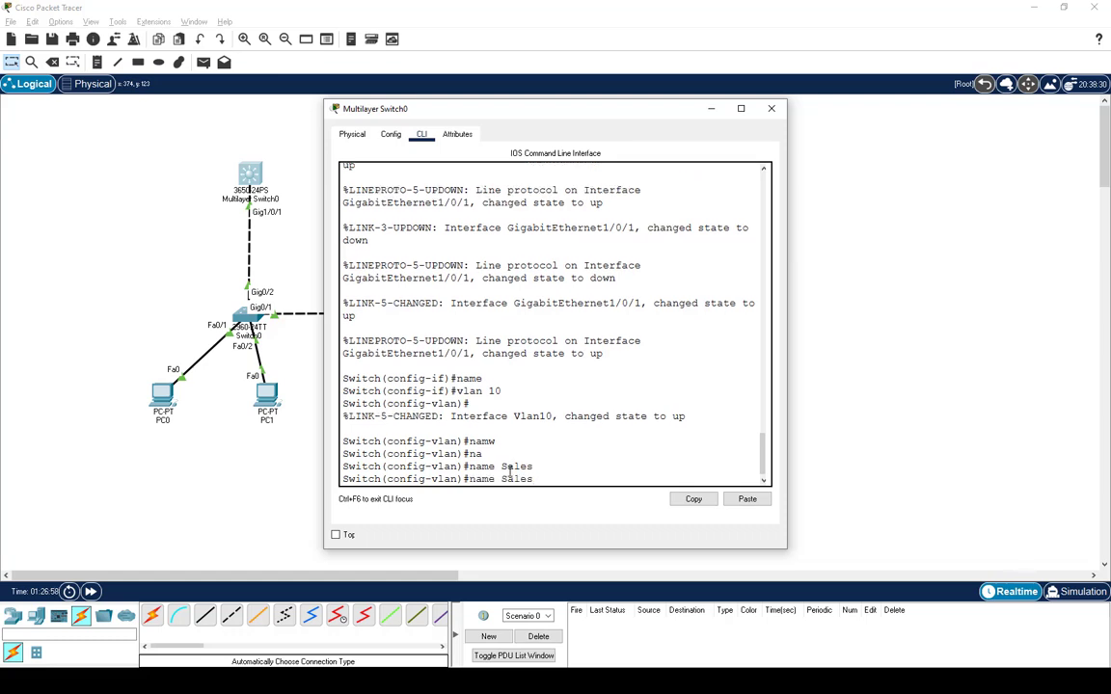
pyautogui.press('Up')
pyautogui.press('BackSpace')
pyautogui.press('BackSpace')
pyautogui.write('20')
pyautogui.press('Return')
pyautogui.write('name')
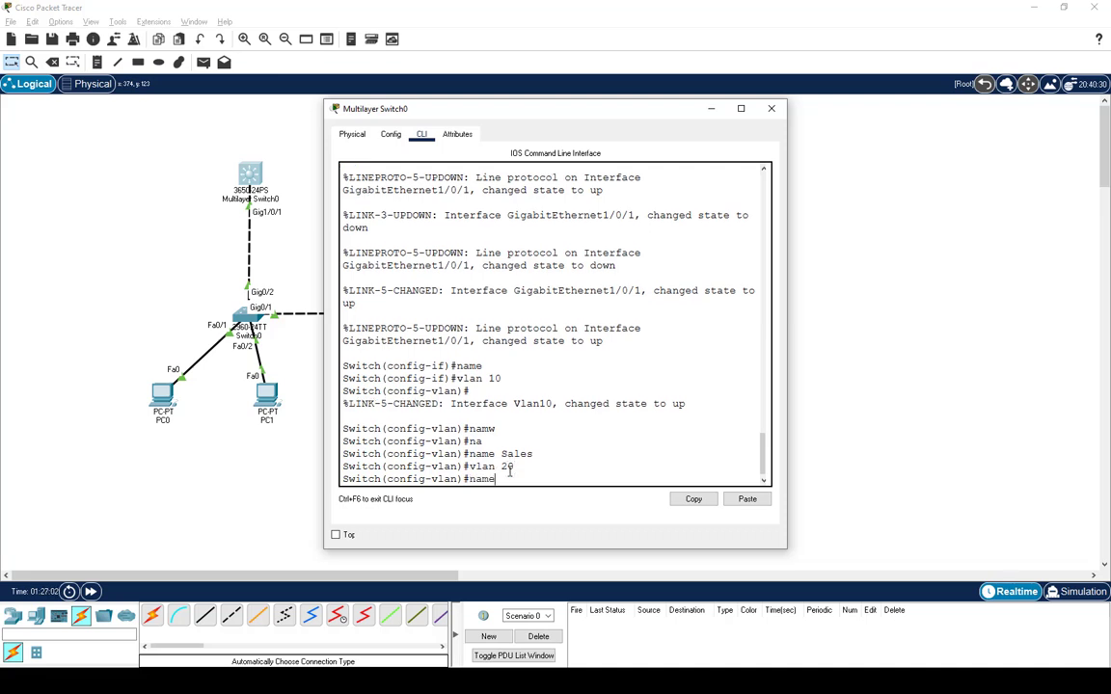
pyautogui.write(' Marketing')
pyautogui.press('Return')
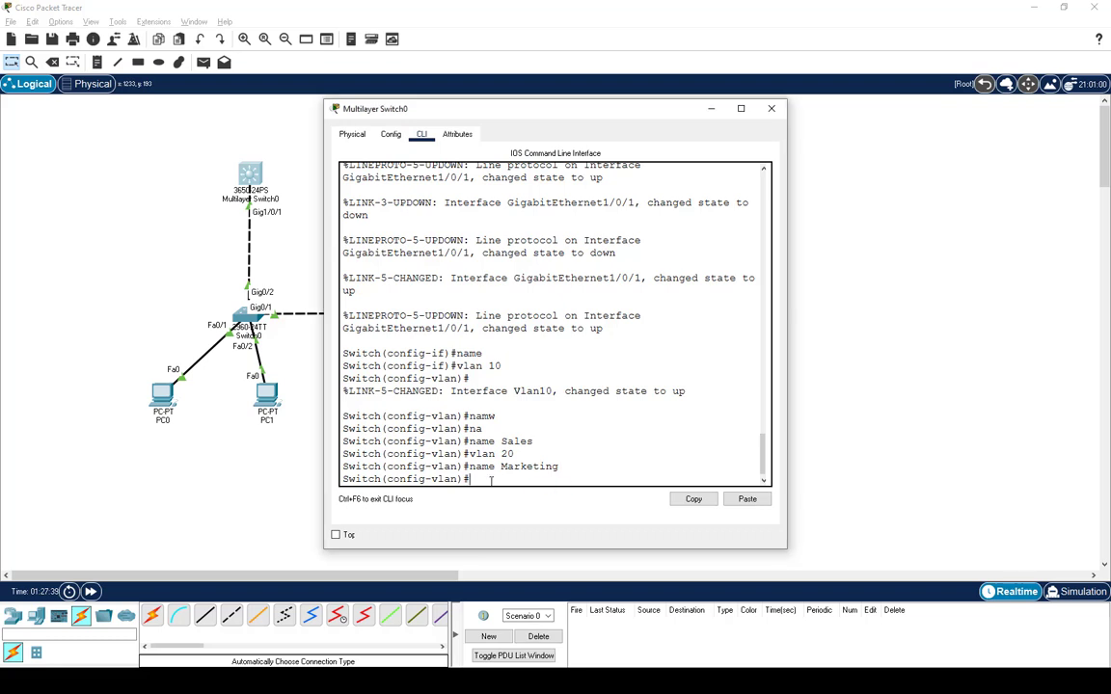
pyautogui.press('Return')
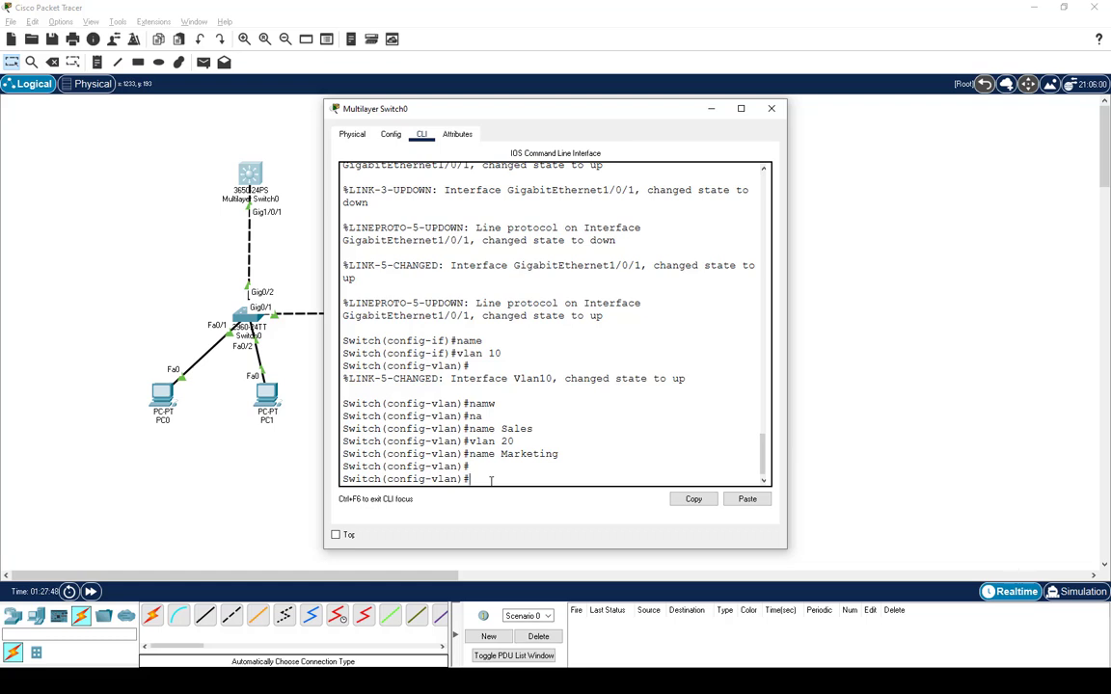
# Give interface VLAN 10 the address 192.168.1.1 255.255.255.0.
pyautogui.write('int vlan 10')
pyautogui.press('Return')
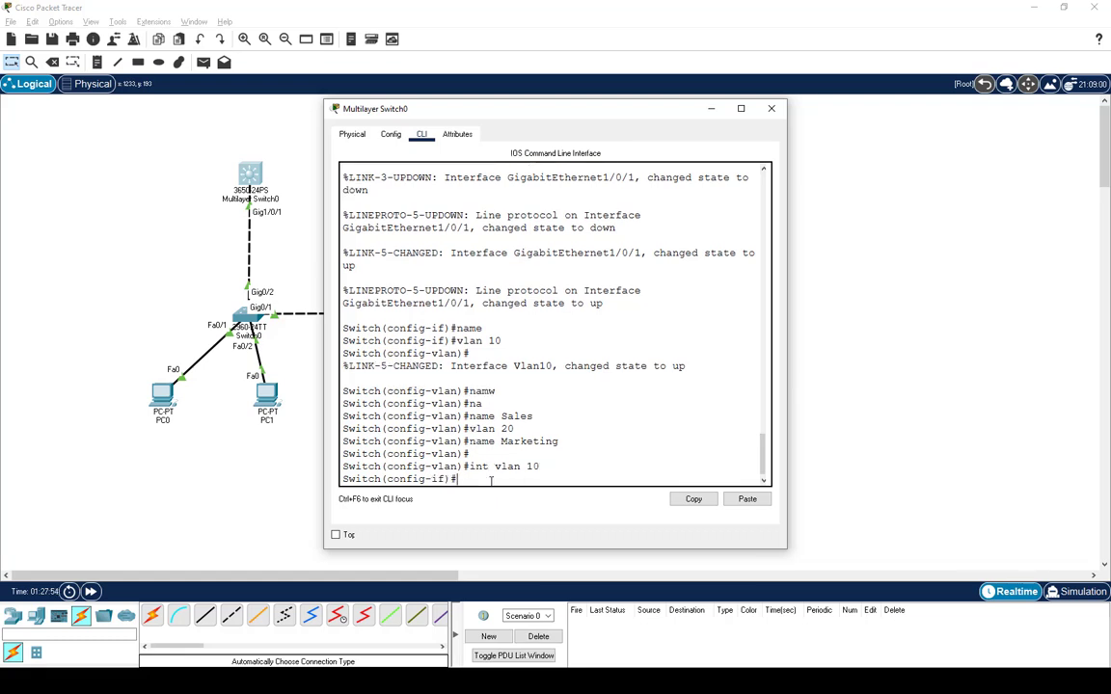
pyautogui.write('ip addr')
pyautogui.press('Tab')
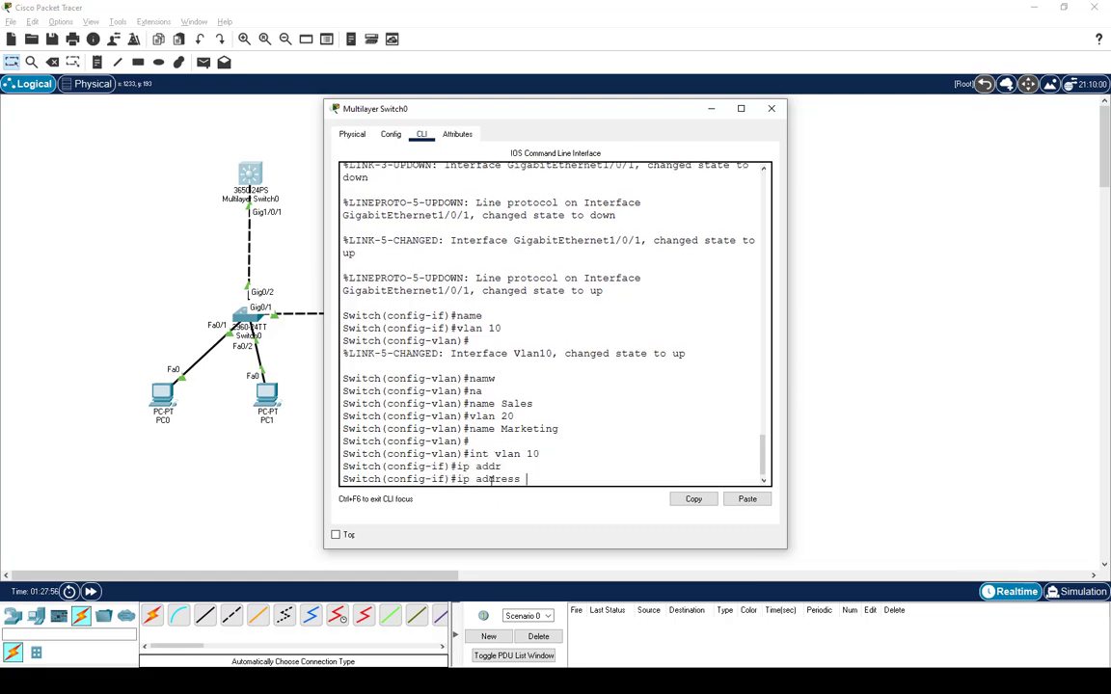
pyautogui.write('192.168.1.1 255.255.255.0')
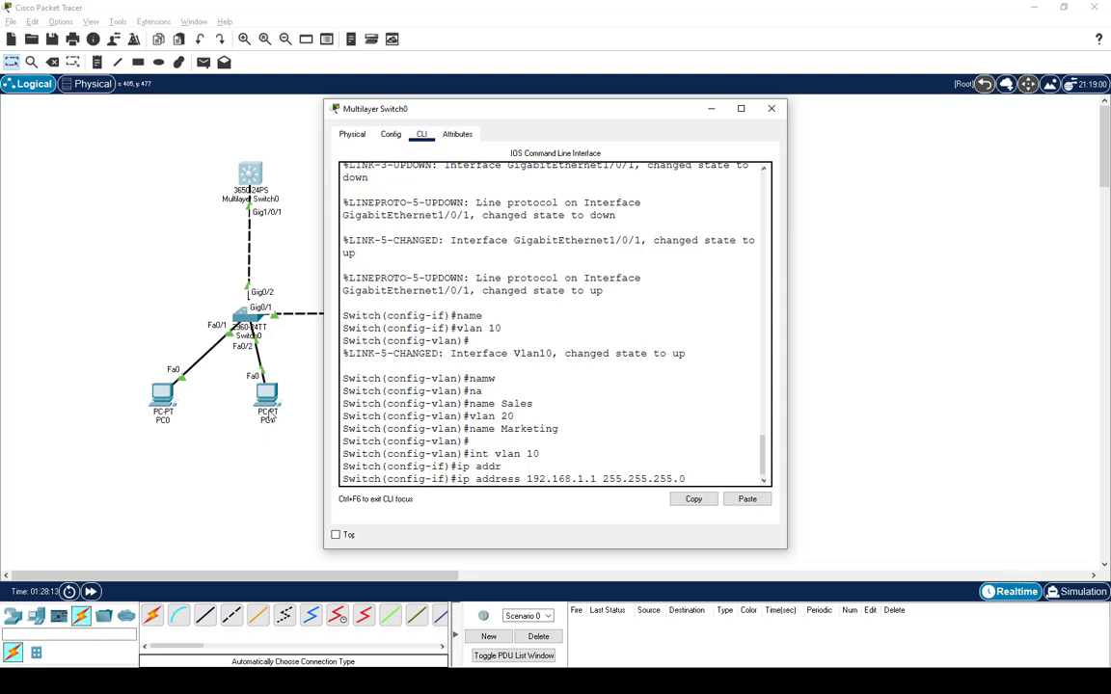
pyautogui.press('Return')
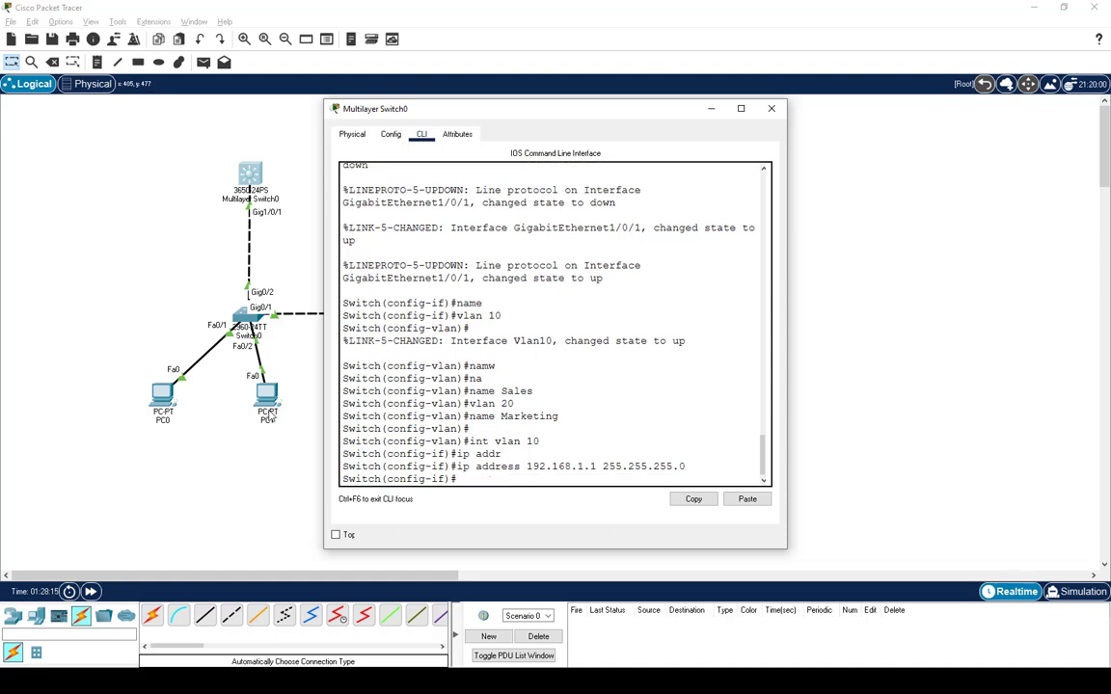
# Give interface VLAN 20 the address 192.168.2.1 255.255.255.0 using recalled commands.
pyautogui.press('Up')
pyautogui.press('Up')
pyautogui.press('Up')
pyautogui.press('BackSpace')
pyautogui.press('BackSpace')
pyautogui.write('20')
pyautogui.press('Return')
pyautogui.press('Up')
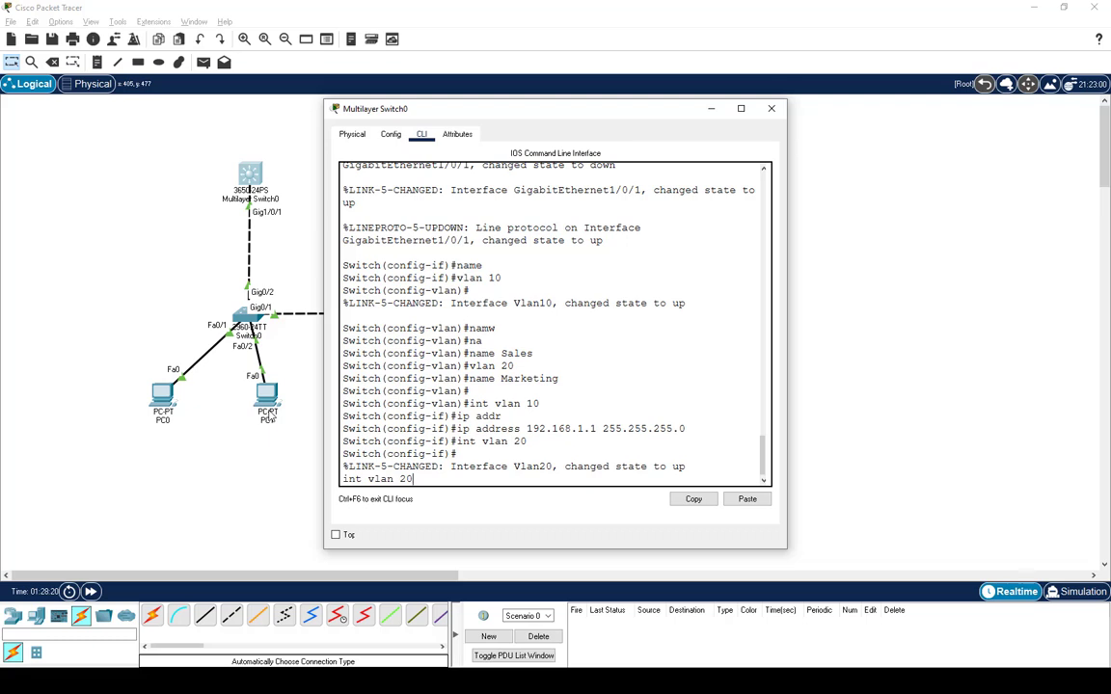
pyautogui.press('BackSpace')
pyautogui.press('BackSpace')
pyautogui.press('BackSpace')
pyautogui.press('BackSpace')
pyautogui.press('BackSpace')
pyautogui.press('BackSpace')
pyautogui.press('BackSpace')
pyautogui.press('BackSpace')
pyautogui.press('BackSpace')
pyautogui.press('BackSpace')
pyautogui.press('BackSpace')
pyautogui.press('Return')
pyautogui.press('Return')
pyautogui.press('Up')
pyautogui.press('Up')
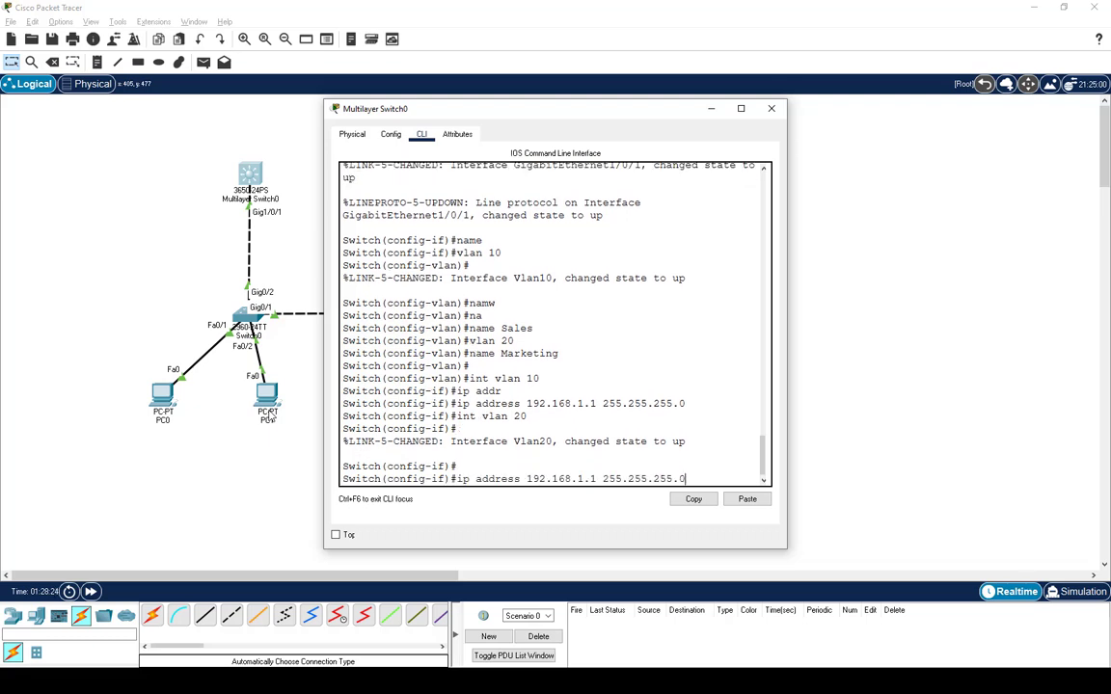
pyautogui.press('Left')
pyautogui.press('Left')
pyautogui.press('Left')
pyautogui.press('Left')
pyautogui.press('Left')
pyautogui.press('Left')
pyautogui.press('Left')
pyautogui.press('Left')
pyautogui.press('Left')
pyautogui.press('Left')
pyautogui.press('Left')
pyautogui.press('Left')
pyautogui.press('Left')
pyautogui.press('Left')
pyautogui.press('Left')
pyautogui.press('Left')
pyautogui.press('Left')
pyautogui.press('Left')
pyautogui.press('Left')
pyautogui.press('Left')
pyautogui.press('BackSpace')
pyautogui.write('2')
pyautogui.press('Return')
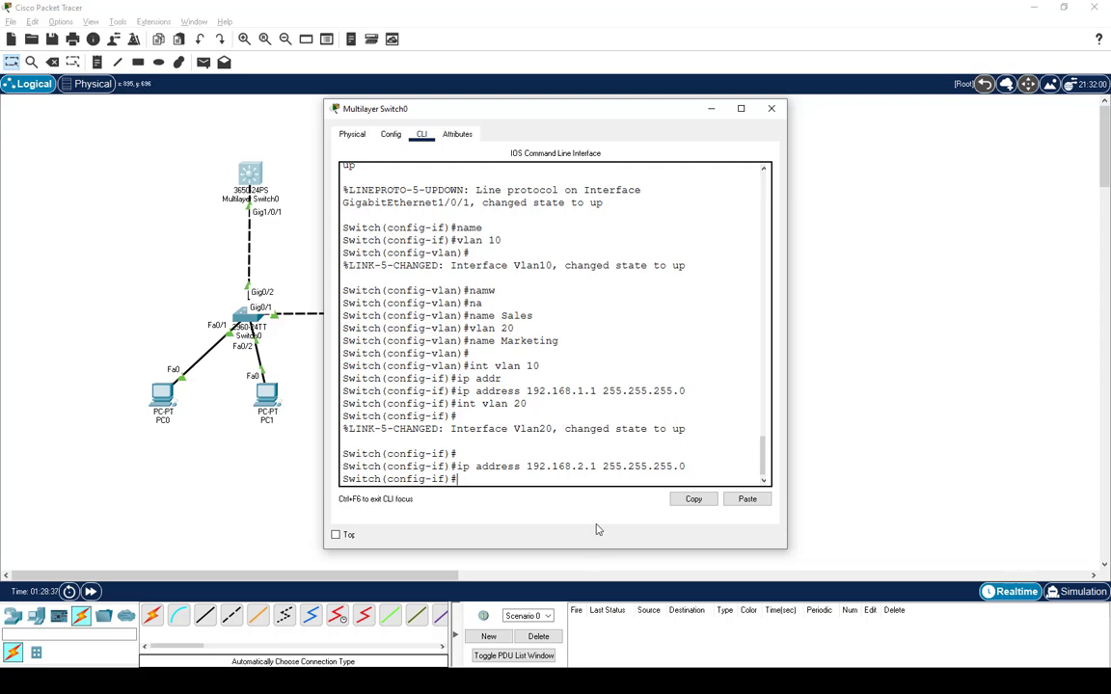
# Set trunk encapsulation dot1q on interface Gig1/0/1.
pyautogui.write('int g1/0/1')
pyautogui.press('Return')
pyautogui.write('sw')
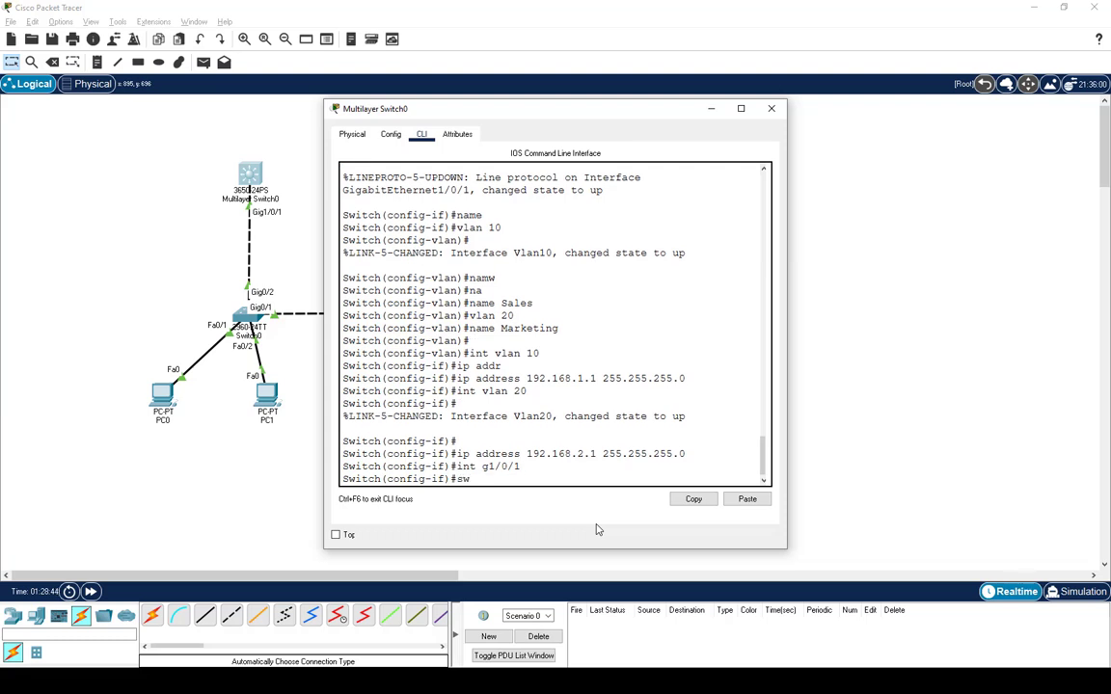
pyautogui.press('Tab')
pyautogui.write('tr`')
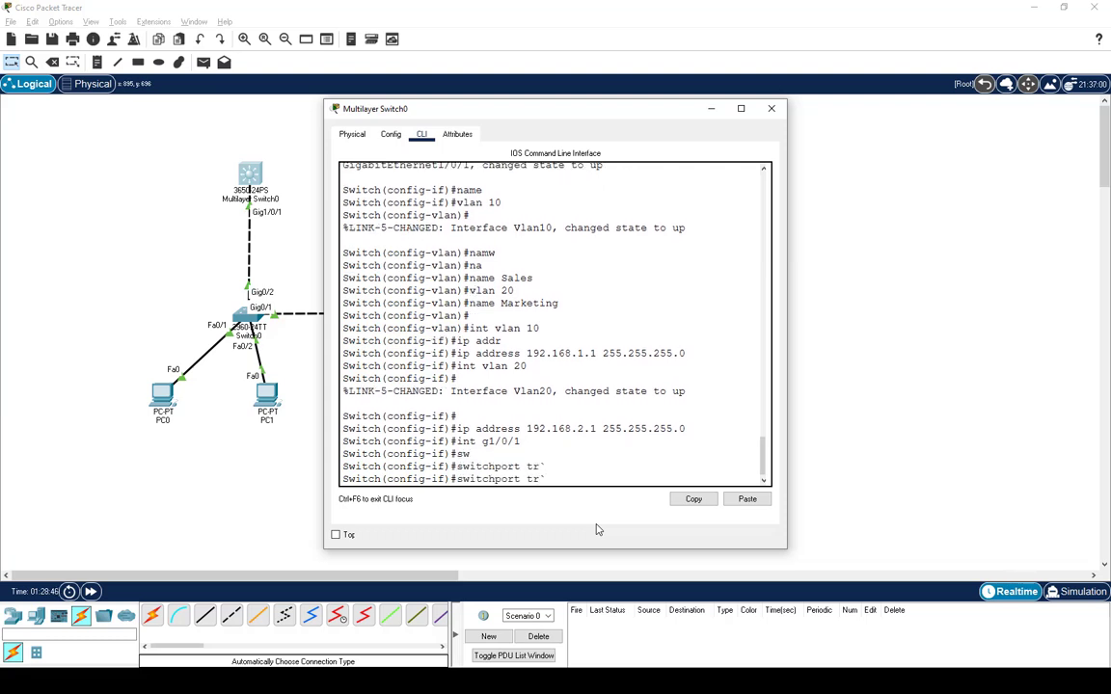
pyautogui.press('Tab')
pyautogui.write('en')
pyautogui.press('Tab')
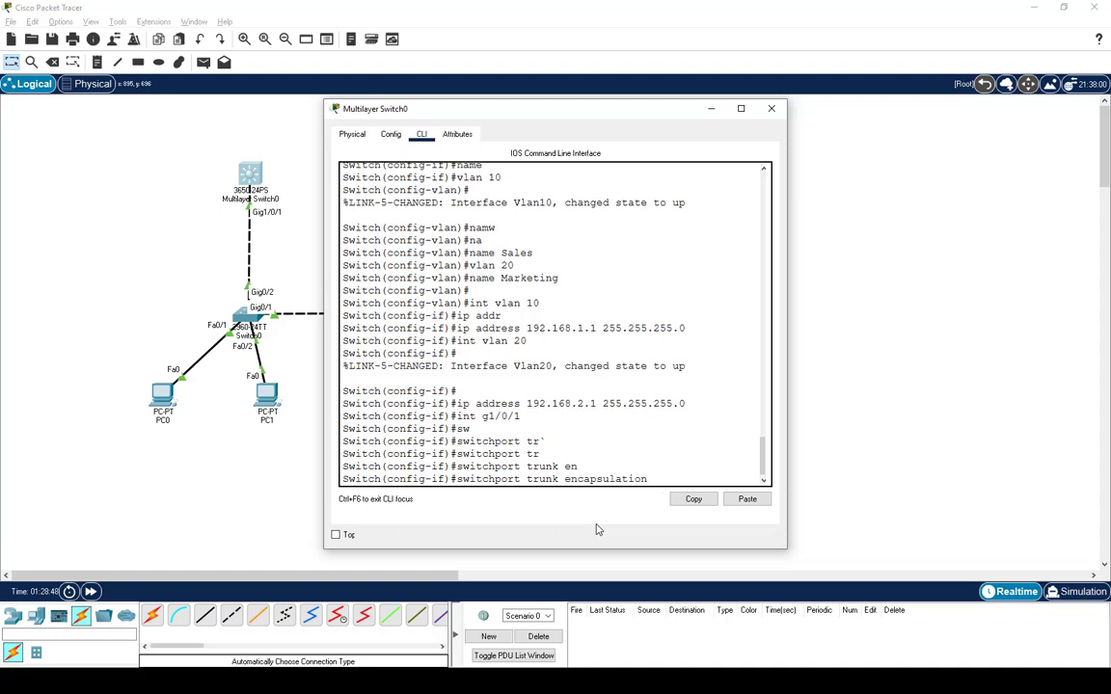
pyautogui.write('d')
pyautogui.press('Tab')
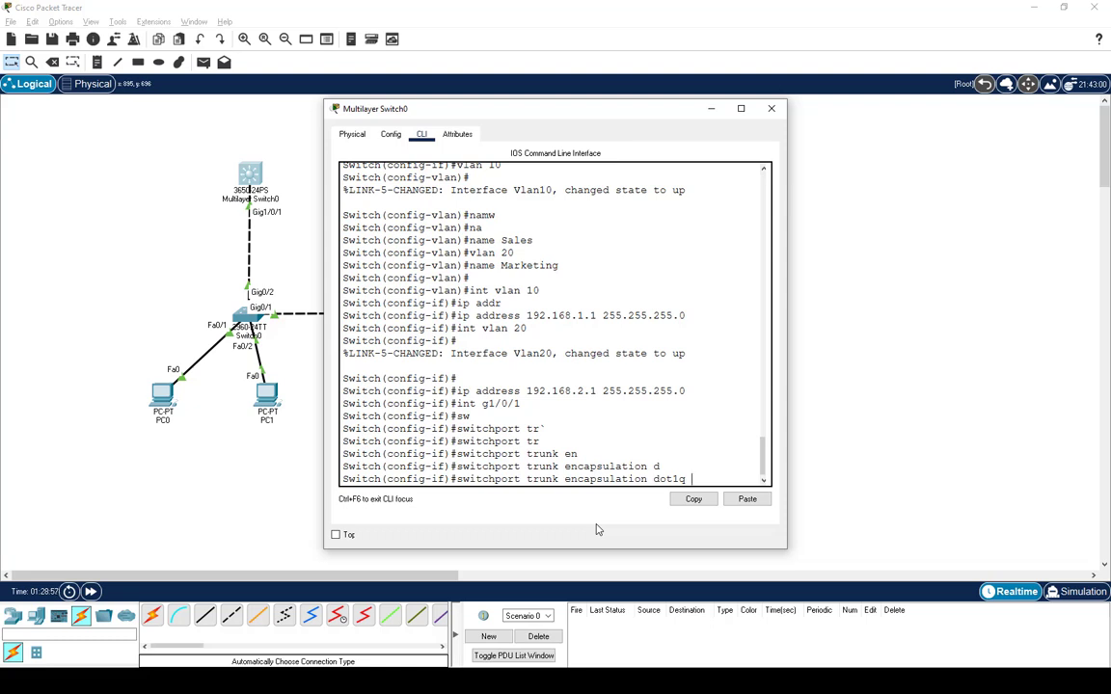
pyautogui.press('Return')
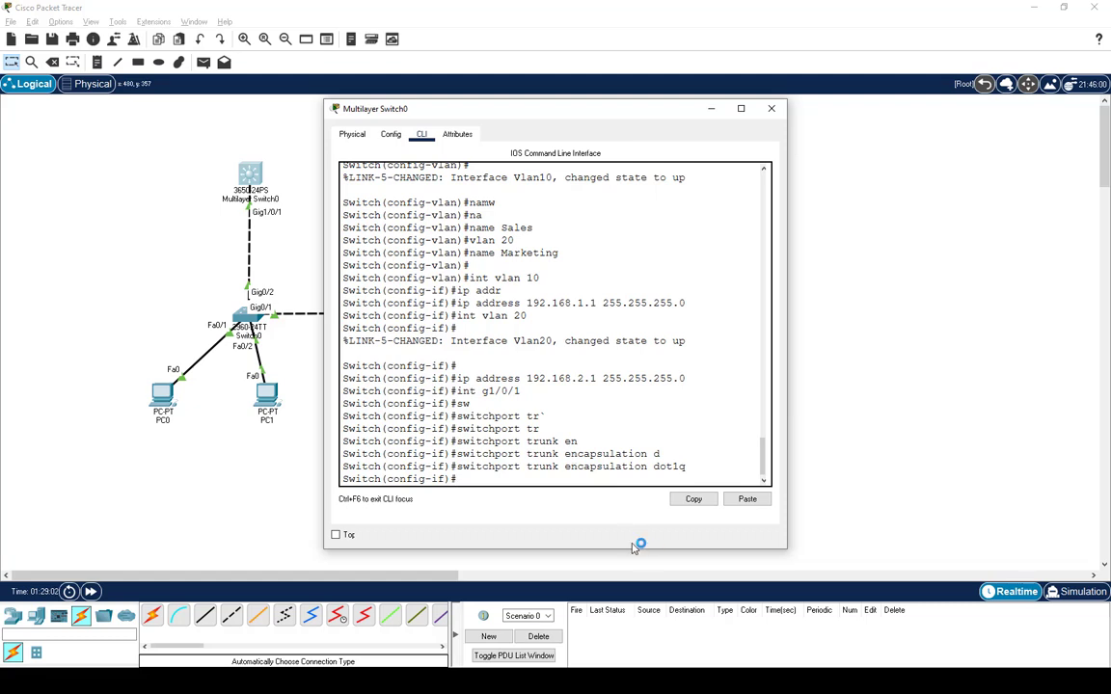
# Put Gig1/0/1 into switchport mode trunk.
pyautogui.write('sw')
pyautogui.press('Tab')
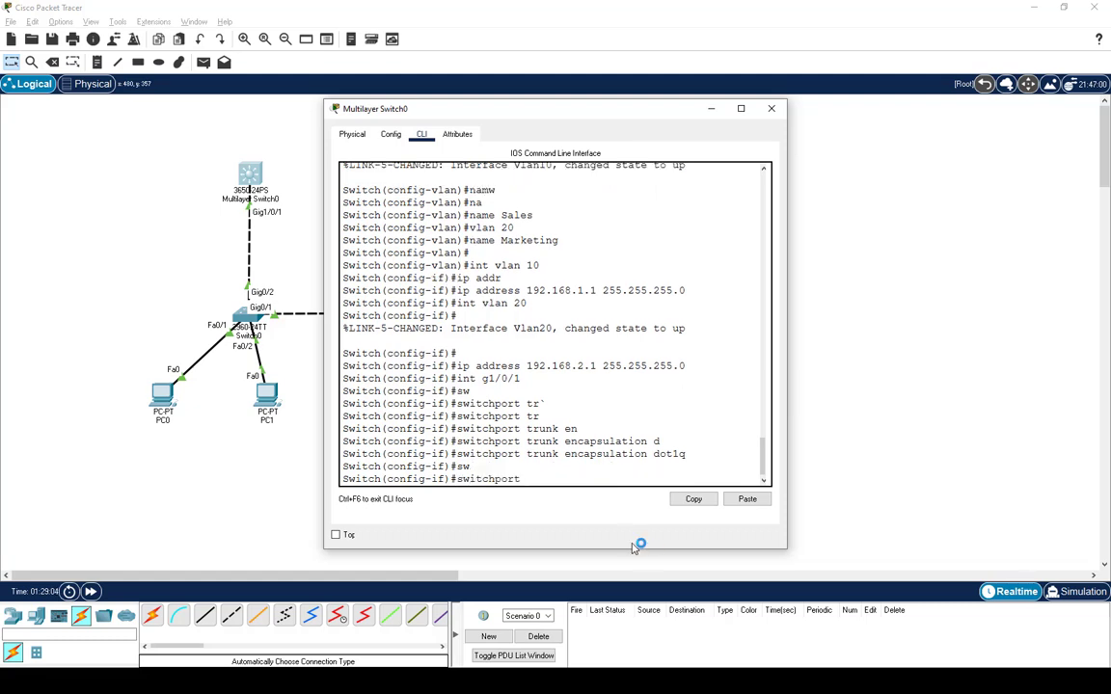
pyautogui.write('MO')
pyautogui.press('Tab')
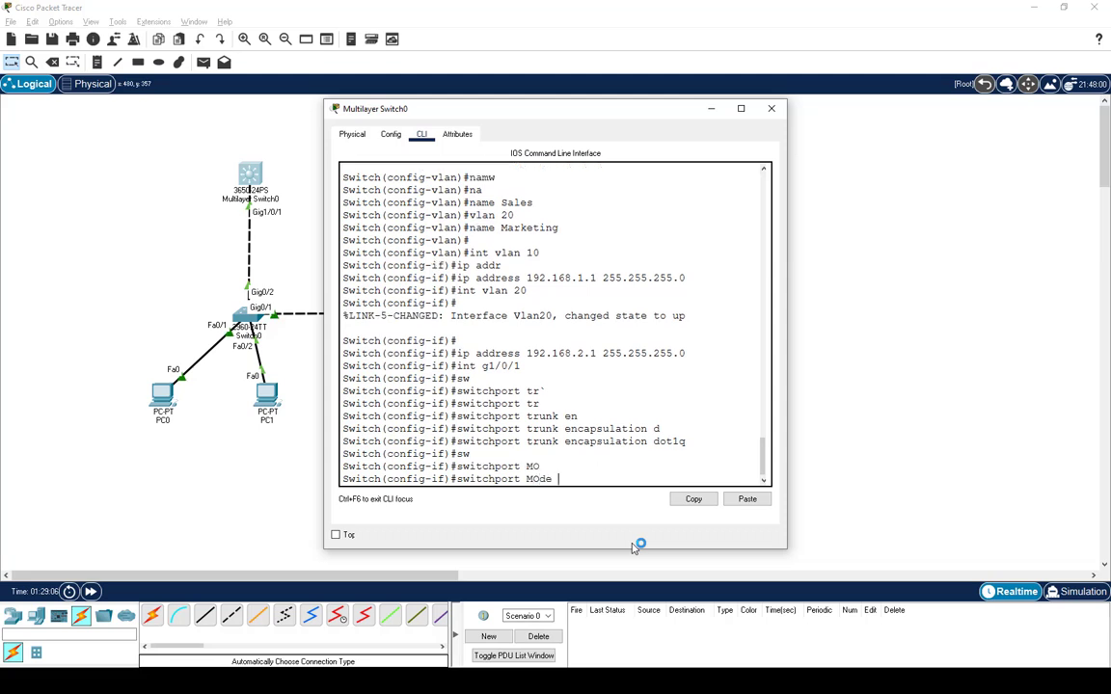
pyautogui.press('BackSpace')
pyautogui.press('BackSpace')
pyautogui.press('BackSpace')
pyautogui.press('BackSpace')
pyautogui.press('BackSpace')
pyautogui.write('mod')
pyautogui.press('Tab')
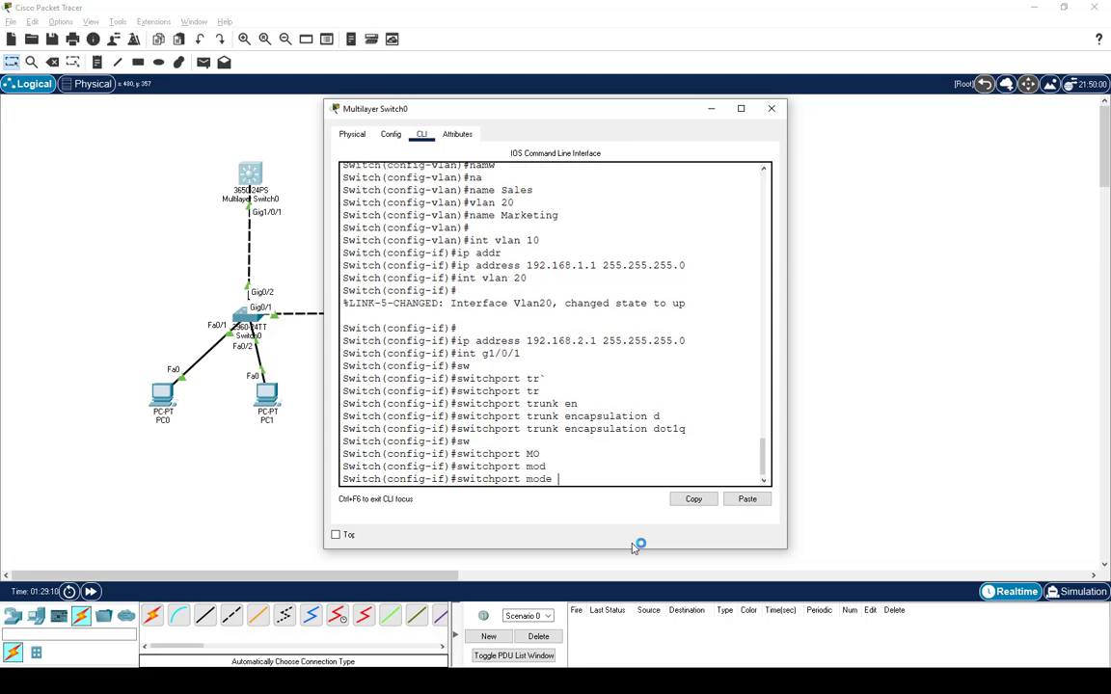
pyautogui.write('tr')
pyautogui.press('Tab')
pyautogui.press('Return')
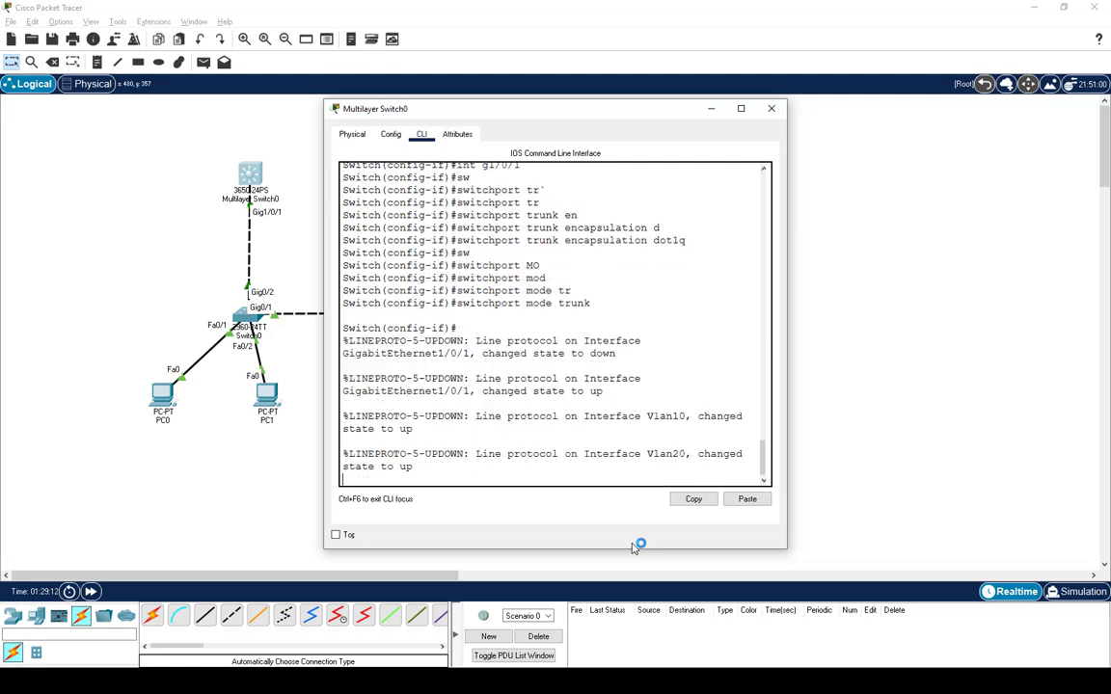
pyautogui.press('Return')
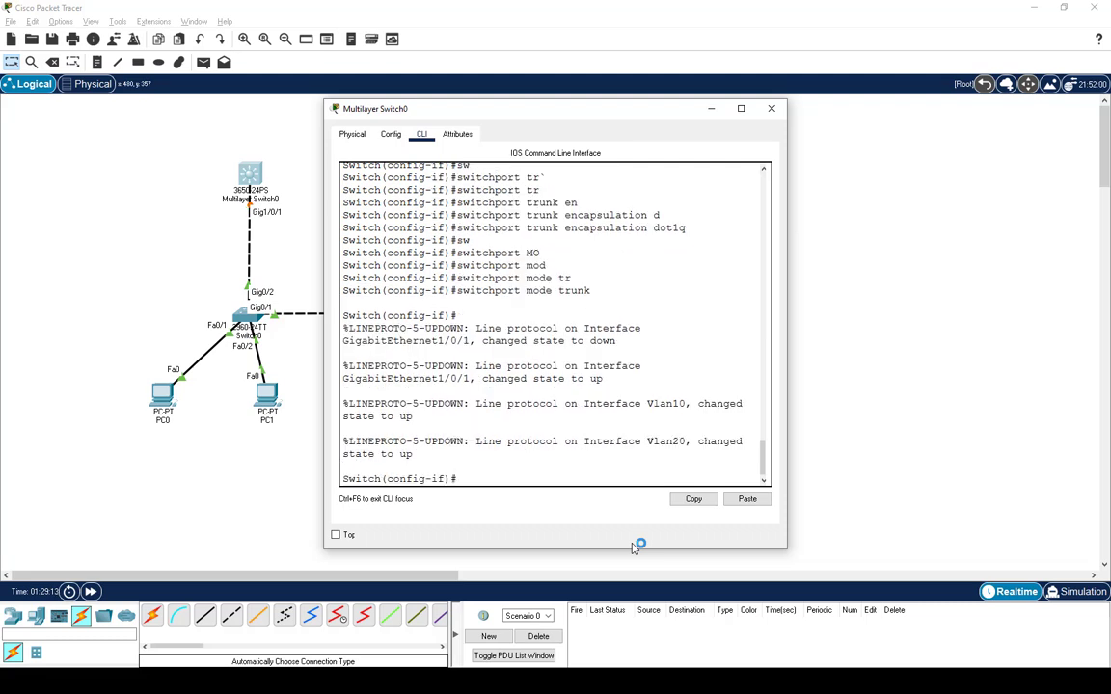
# Switch to Switch0's CLI and enter interface g0/2 configuration.
pyautogui.click(247, 317)
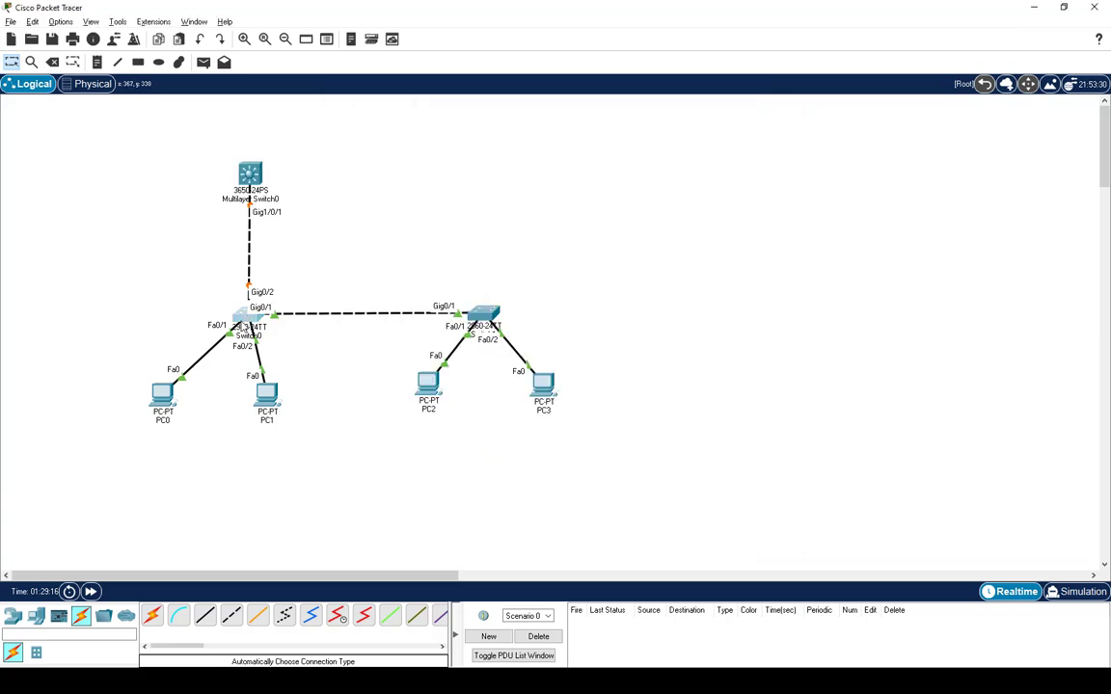
pyautogui.click(267, 318)
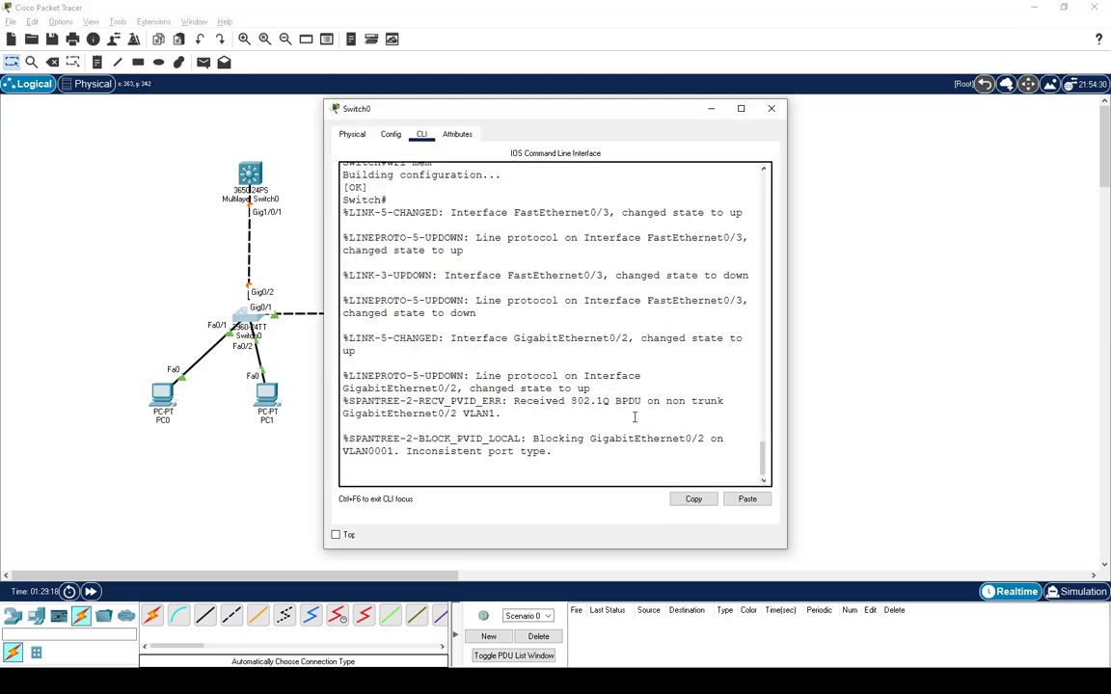
pyautogui.press('Return')
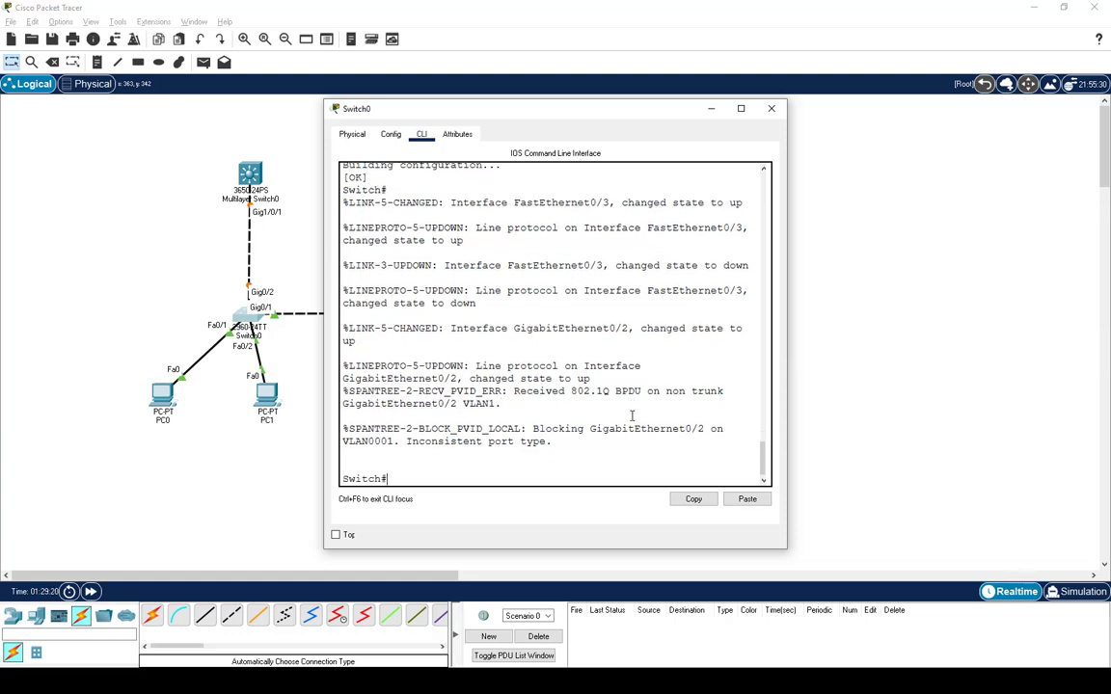
pyautogui.press('Return')
pyautogui.write('conf t')
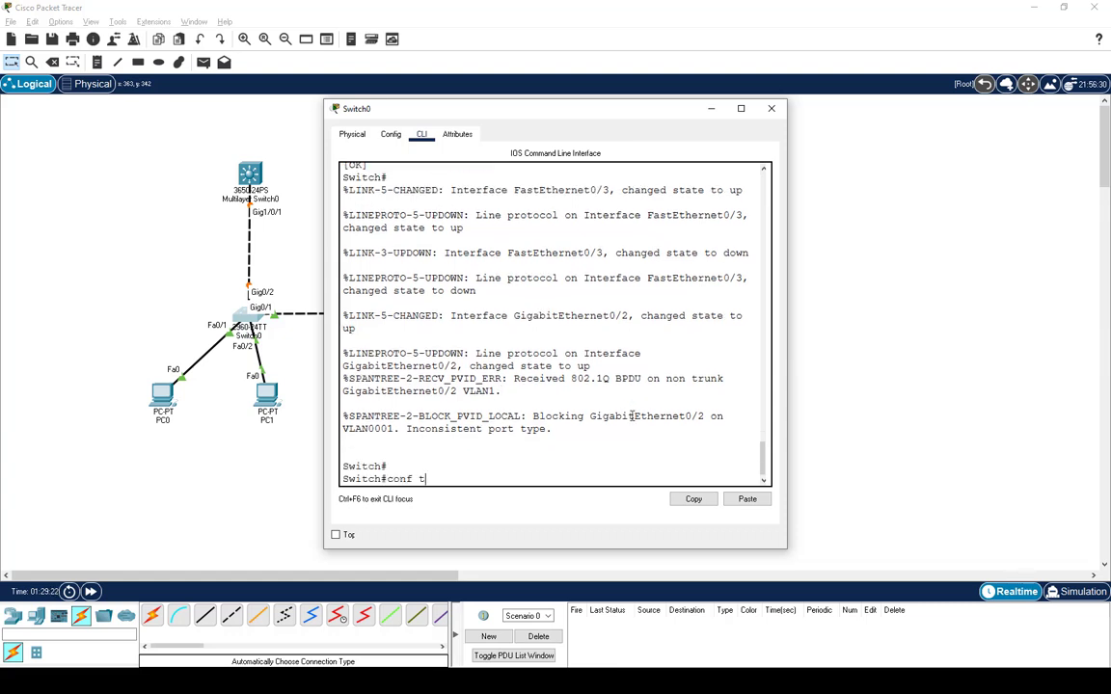
pyautogui.press('Return')
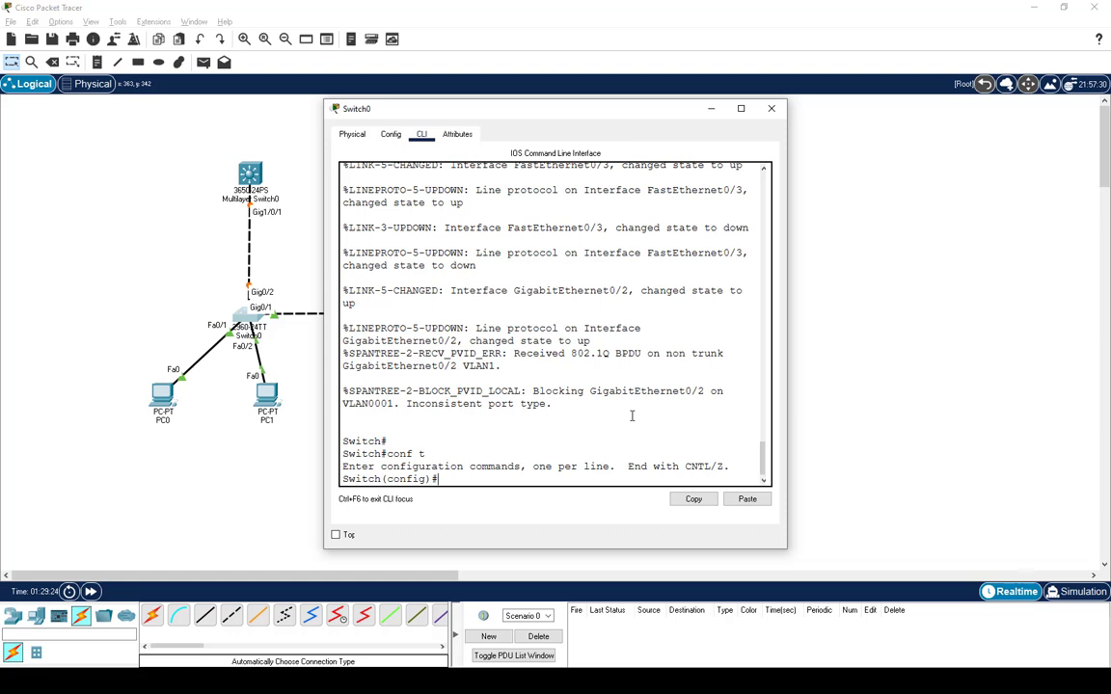
pyautogui.write('int g0/2')
pyautogui.press('Return')
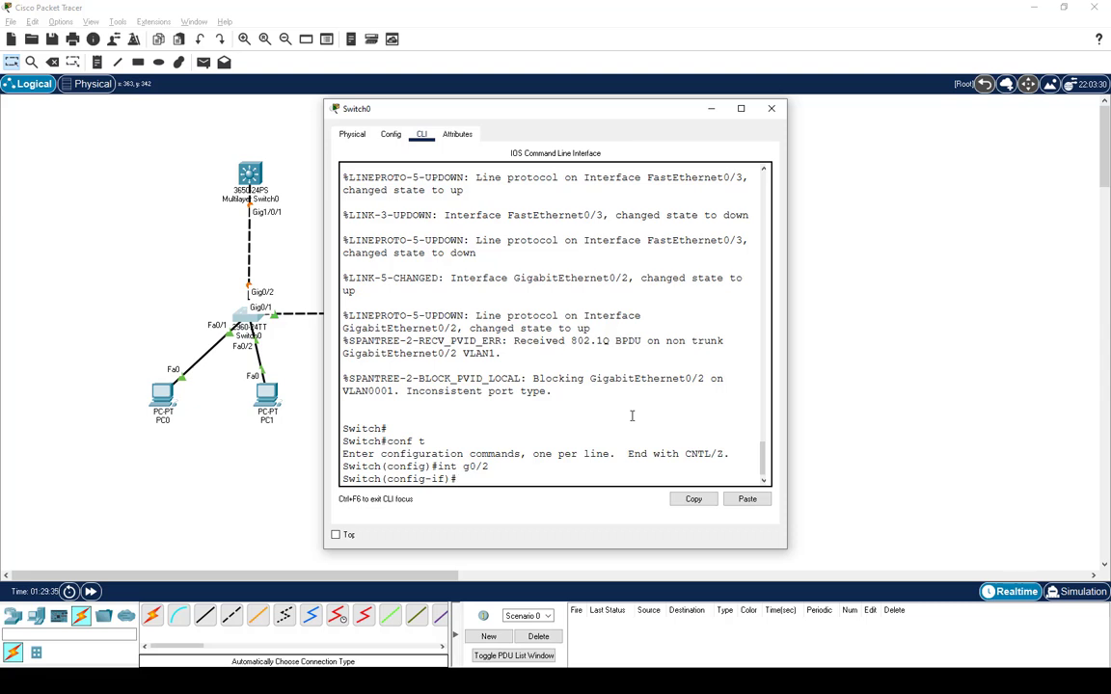
# List the available switchport trunk options on Switch0's g0/2.
pyautogui.write('swq')
pyautogui.press('BackSpace')
pyautogui.press('BackSpace')
pyautogui.write('w')
pyautogui.press('Tab')
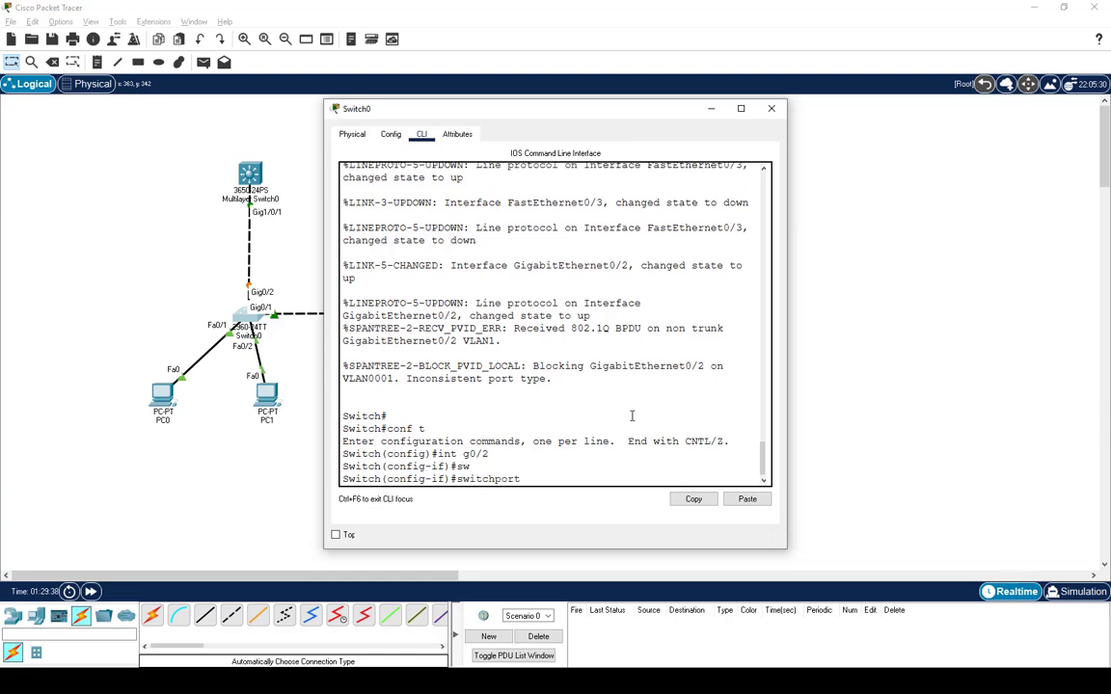
pyautogui.write('tr')
pyautogui.press('Tab')
pyautogui.write('?')
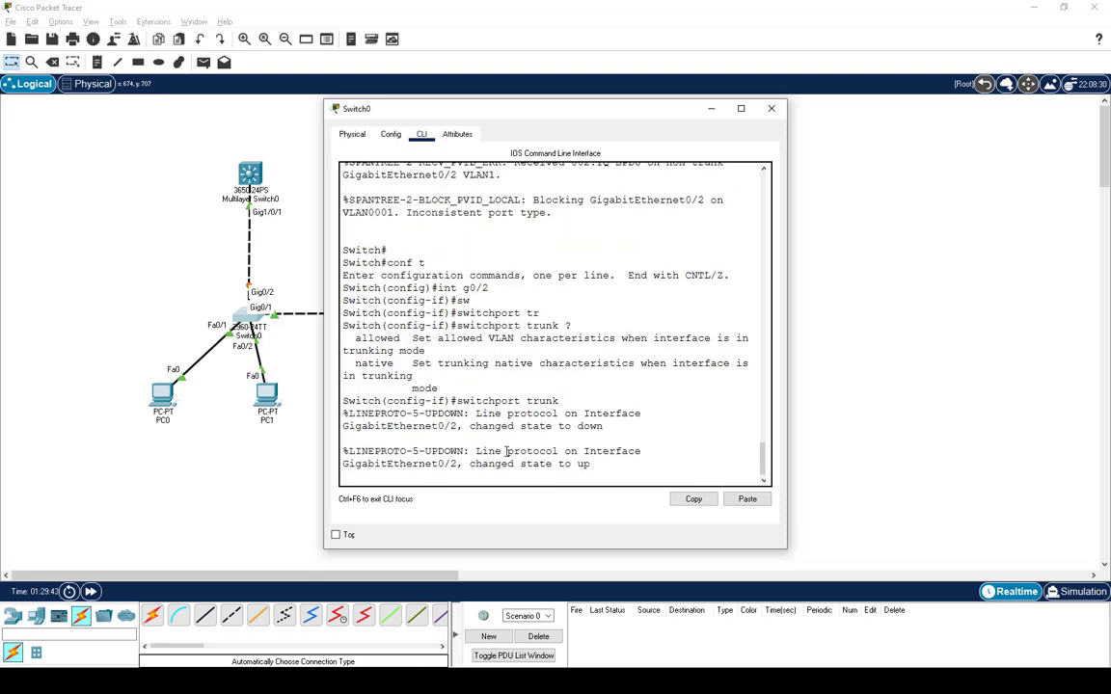
pyautogui.press('Return')
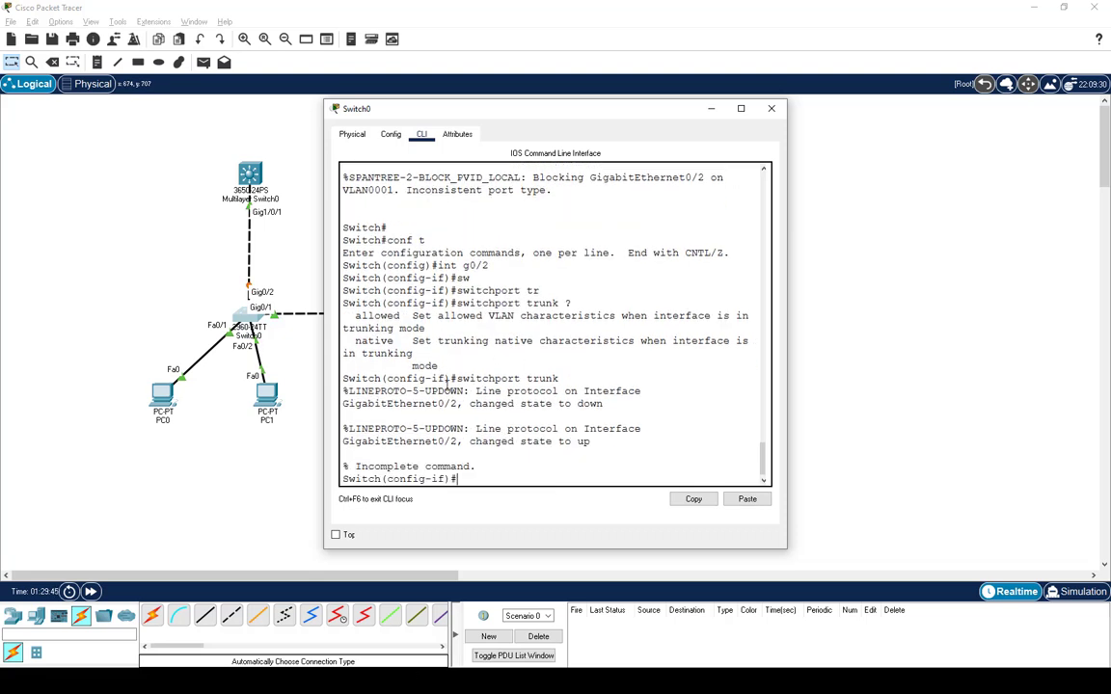
# Set Switch0's g0/2 to switchport mode trunk.
pyautogui.press('Up')
pyautogui.write('en')
pyautogui.press('Tab')
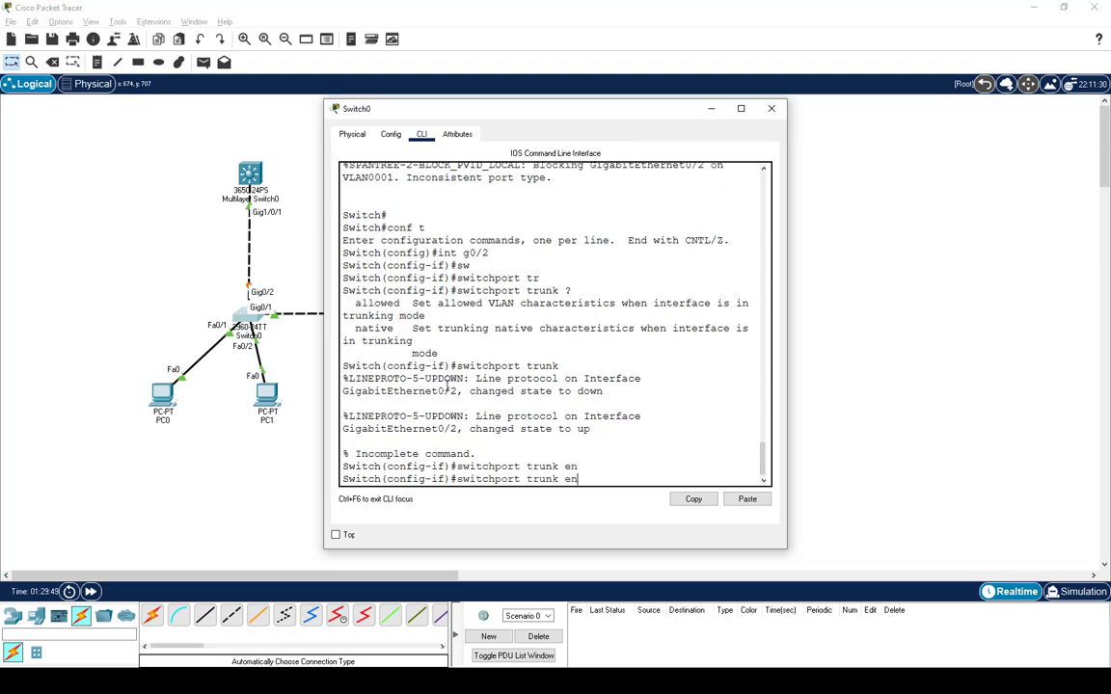
pyautogui.press('BackSpace')
pyautogui.press('BackSpace')
pyautogui.press('BackSpace')
pyautogui.press('BackSpace')
pyautogui.press('BackSpace')
pyautogui.press('BackSpace')
pyautogui.write('mo')
pyautogui.press('Tab')
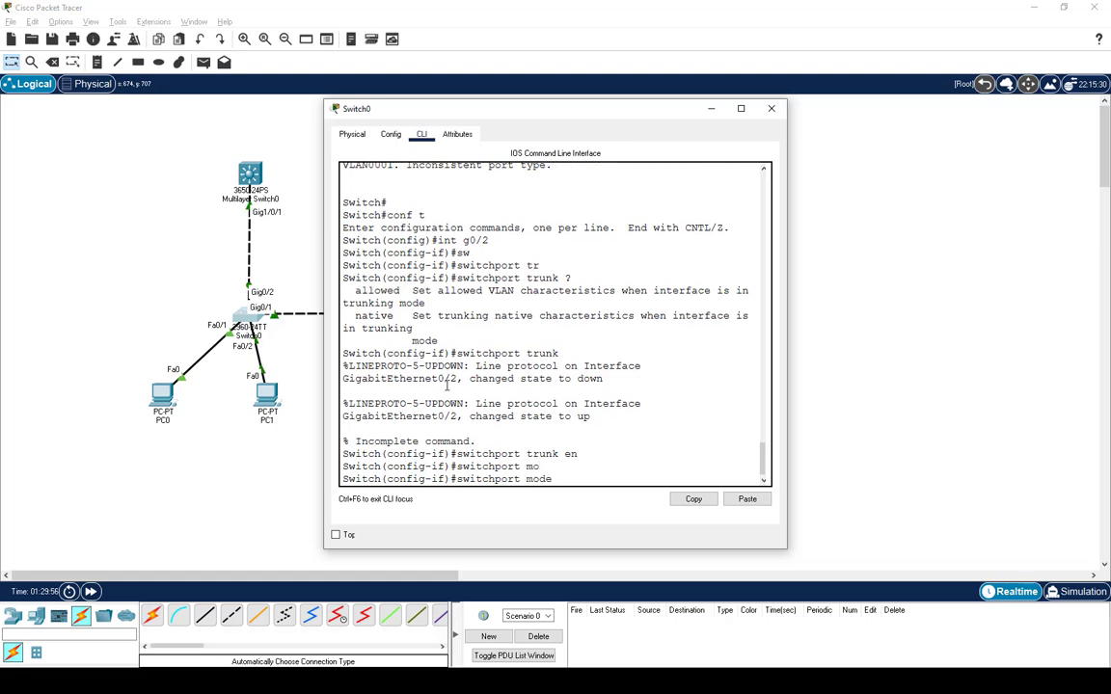
pyautogui.write('tr')
pyautogui.press('Tab')
pyautogui.press('Return')
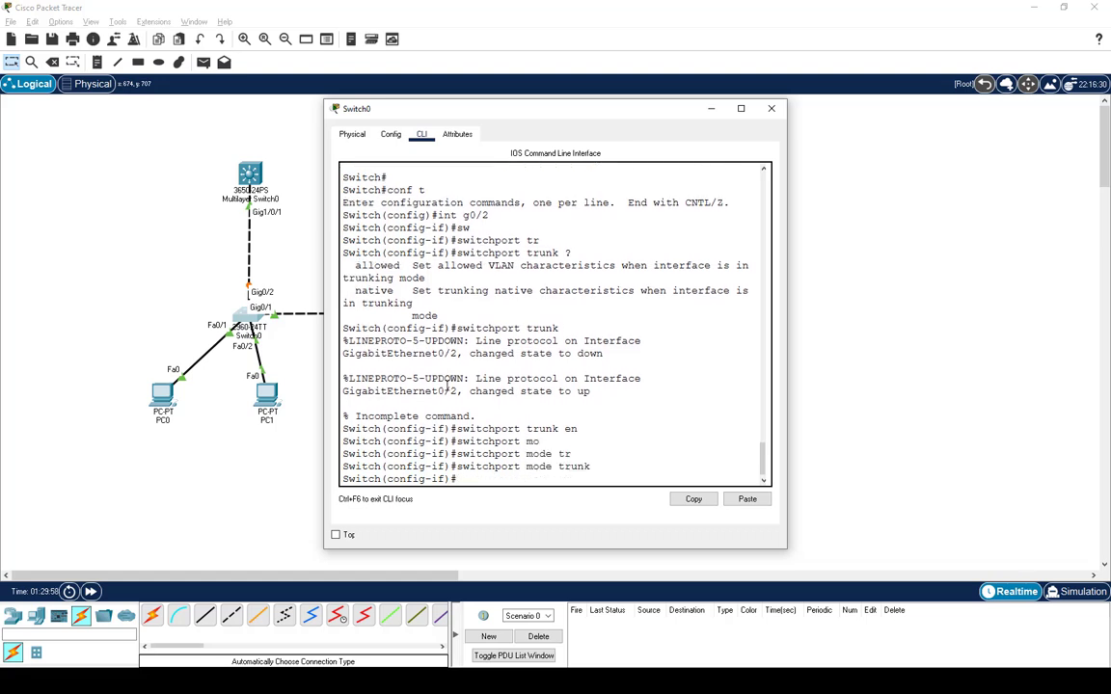
# Save Switch0's configuration with wri mem and close its window.
pyautogui.write('end')
pyautogui.press('Return')
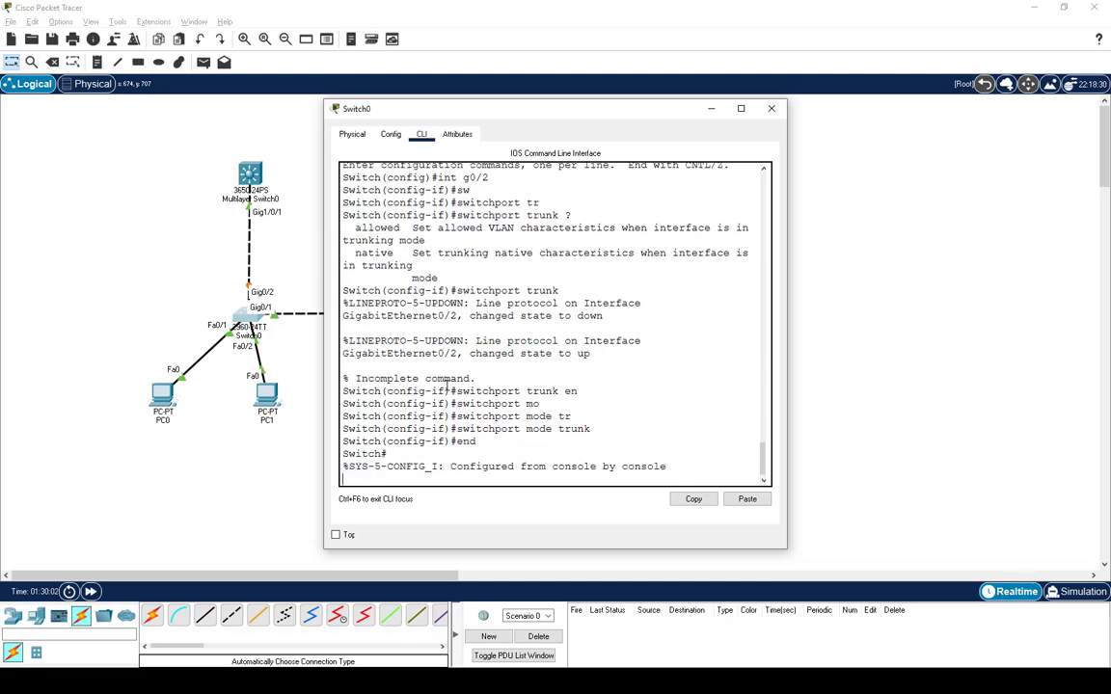
pyautogui.press('Return')
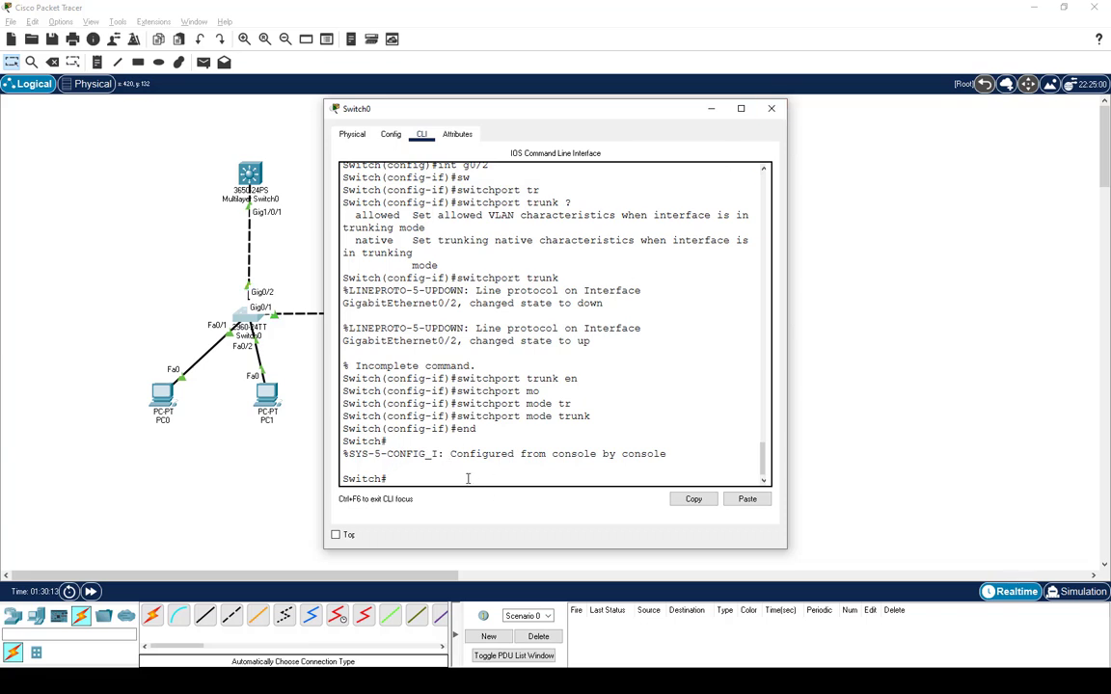
pyautogui.write('wri mem')
pyautogui.press('Return')
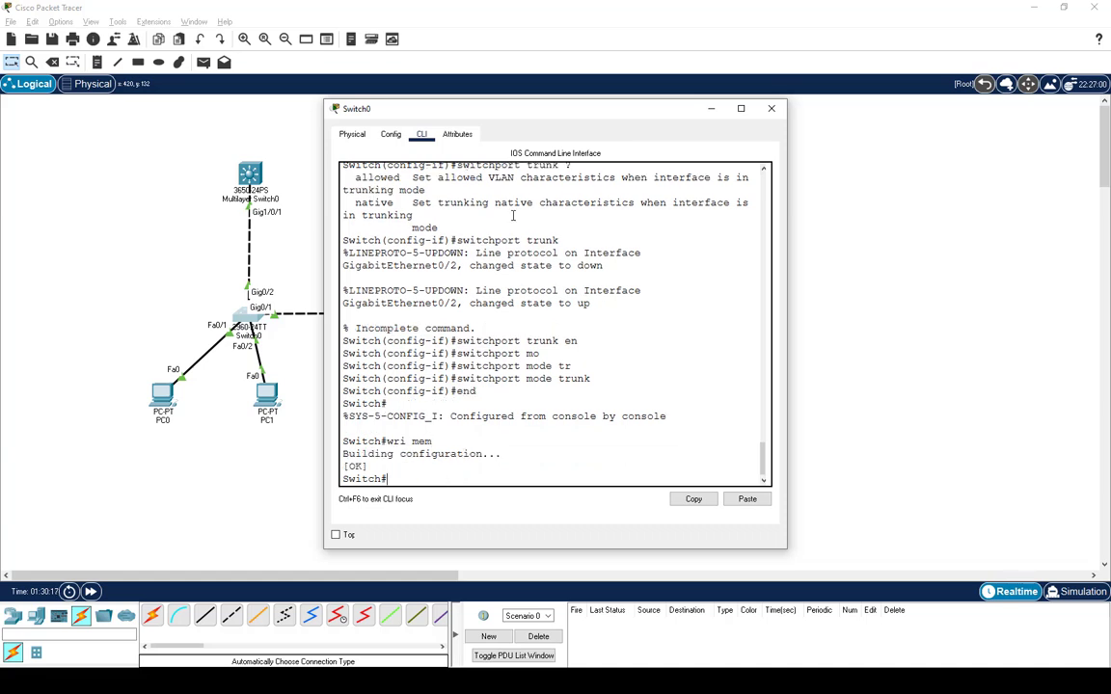
pyautogui.click(771, 109)
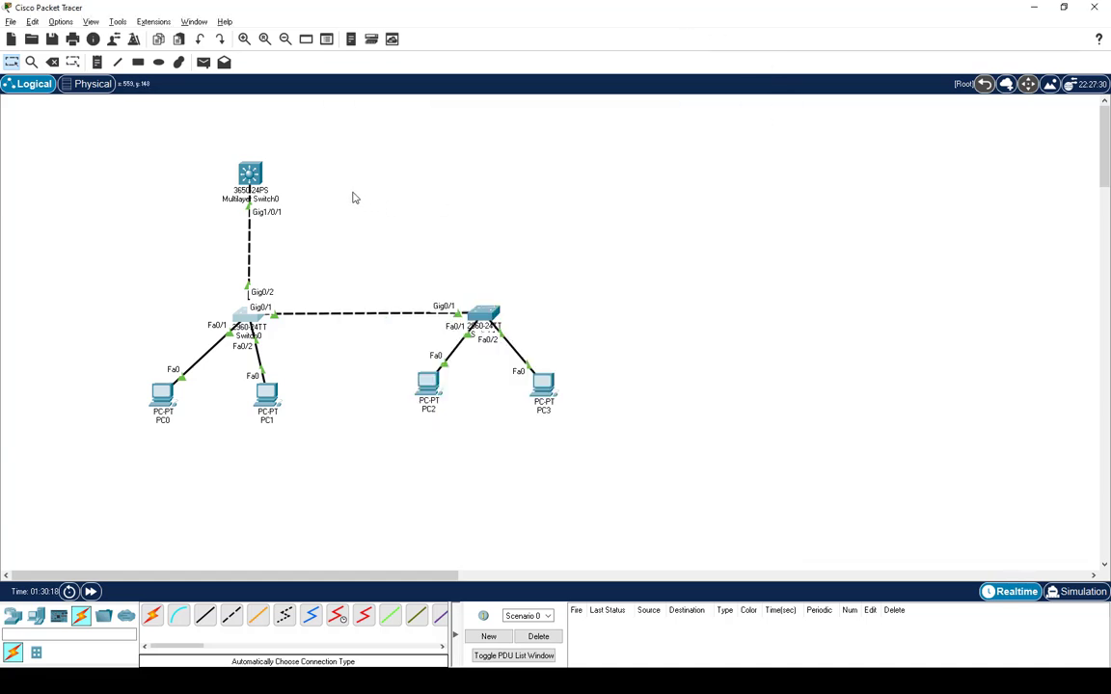
# Return Multilayer Switch0 to privileged mode and check its routing table with sh ip route.
pyautogui.click(250, 174)
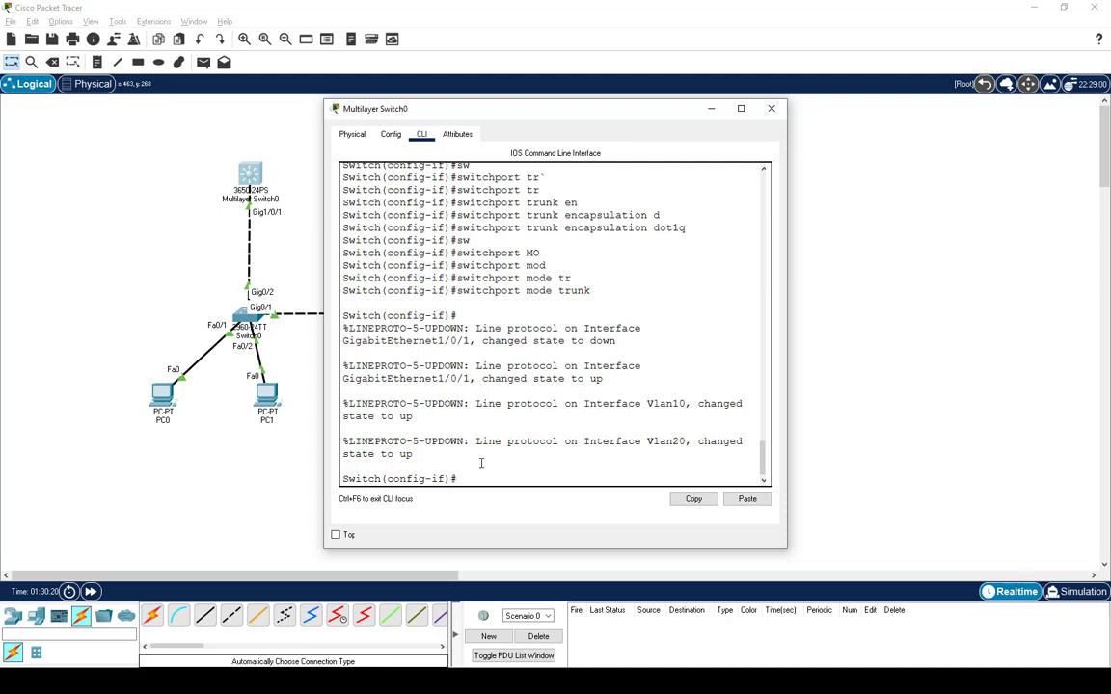
pyautogui.write('exit')
pyautogui.press('Return')
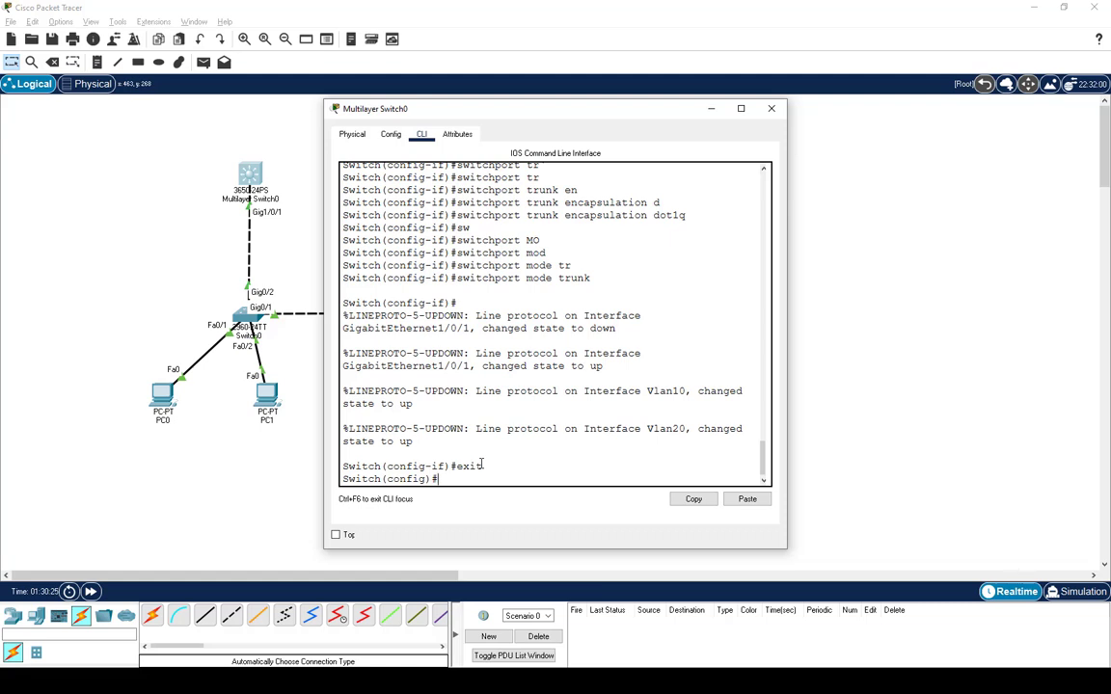
pyautogui.write('end')
pyautogui.press('Return')
pyautogui.press('Return')
pyautogui.press('Return')
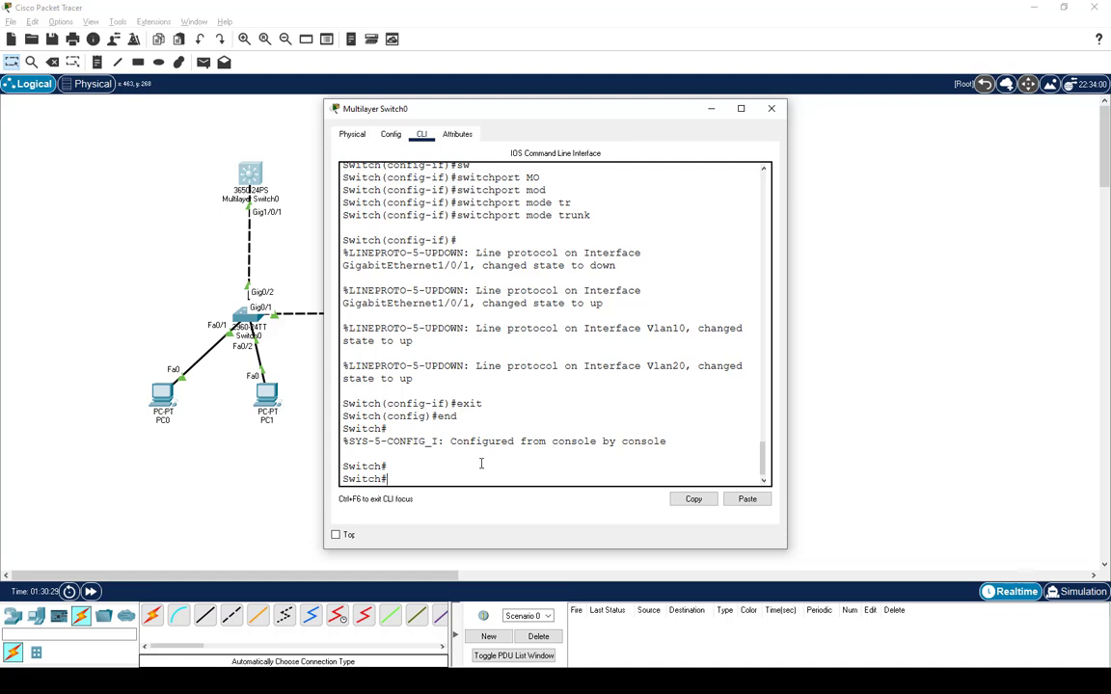
pyautogui.write('sh ip route')
pyautogui.press('Return')
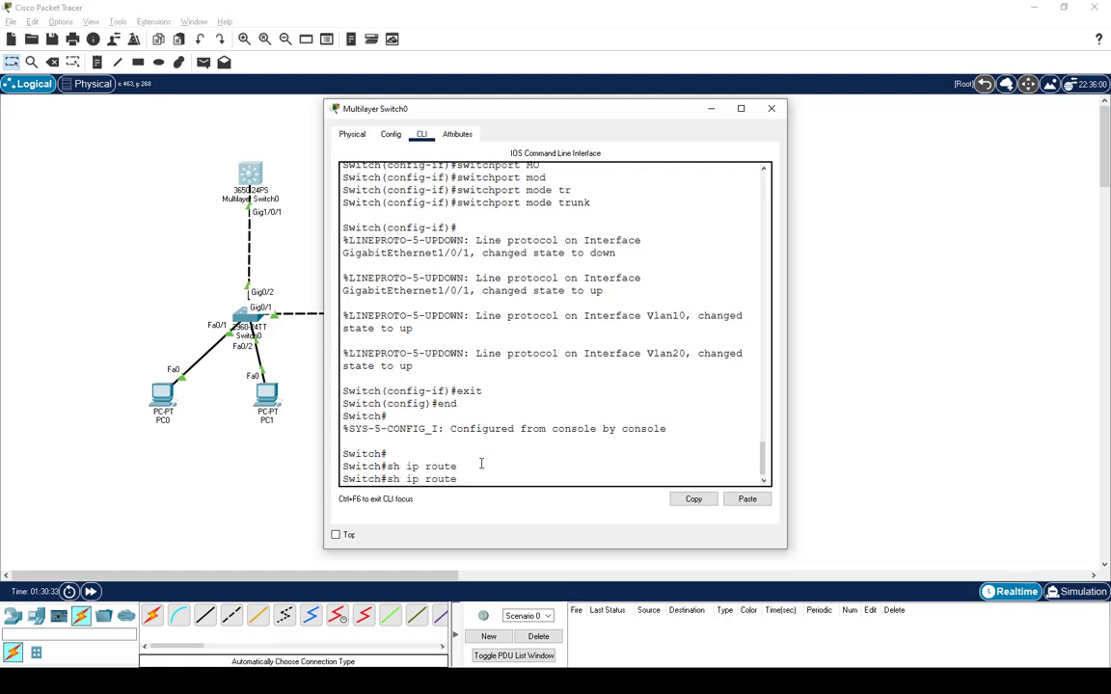
pyautogui.press('Return')
pyautogui.press('Return')
pyautogui.press('Return')
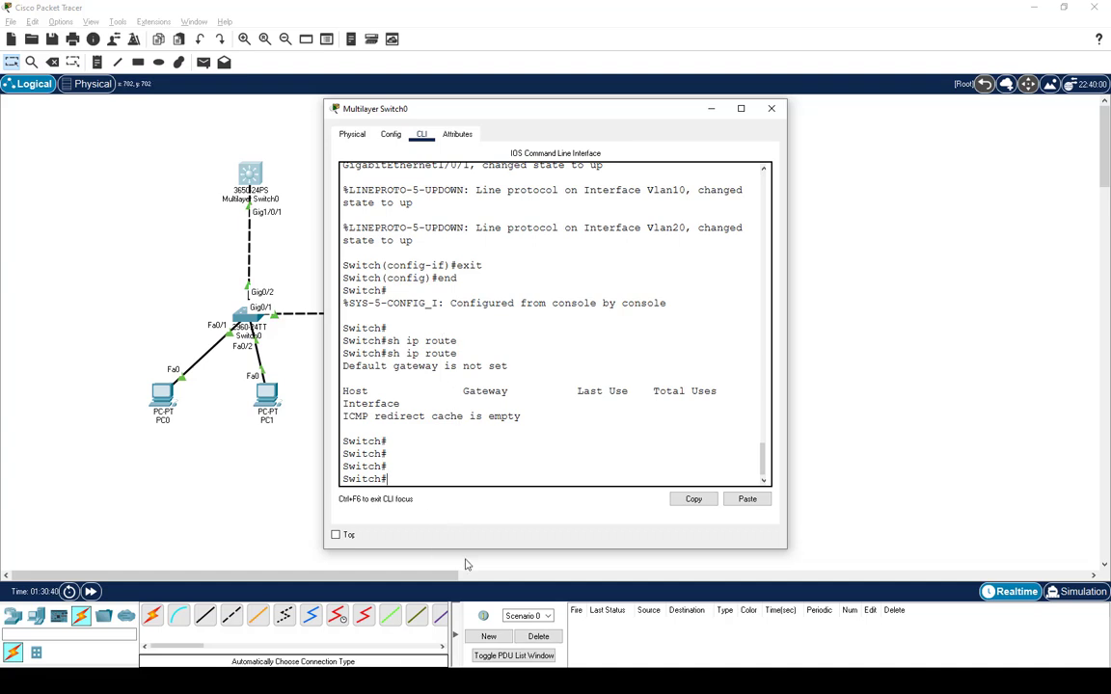
# Enable ip routing, save with wri mem, and confirm the VLAN 10/20 connected routes.
pyautogui.write('conf t')
pyautogui.press('Return')
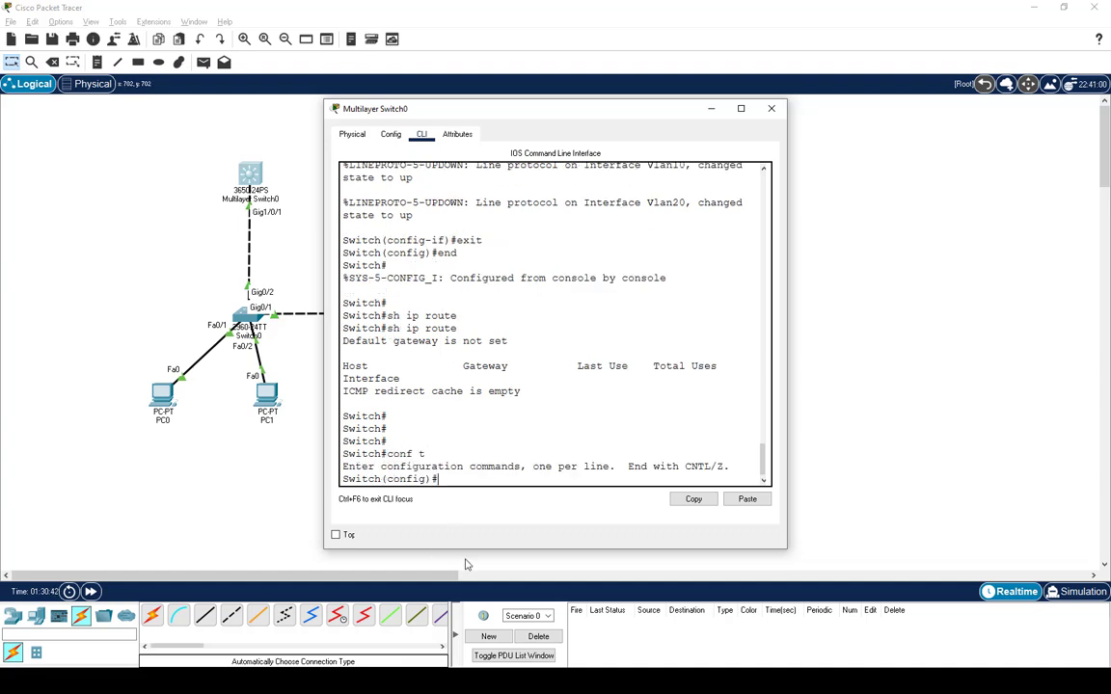
pyautogui.write('ip routing')
pyautogui.press('Return')
pyautogui.write('end')
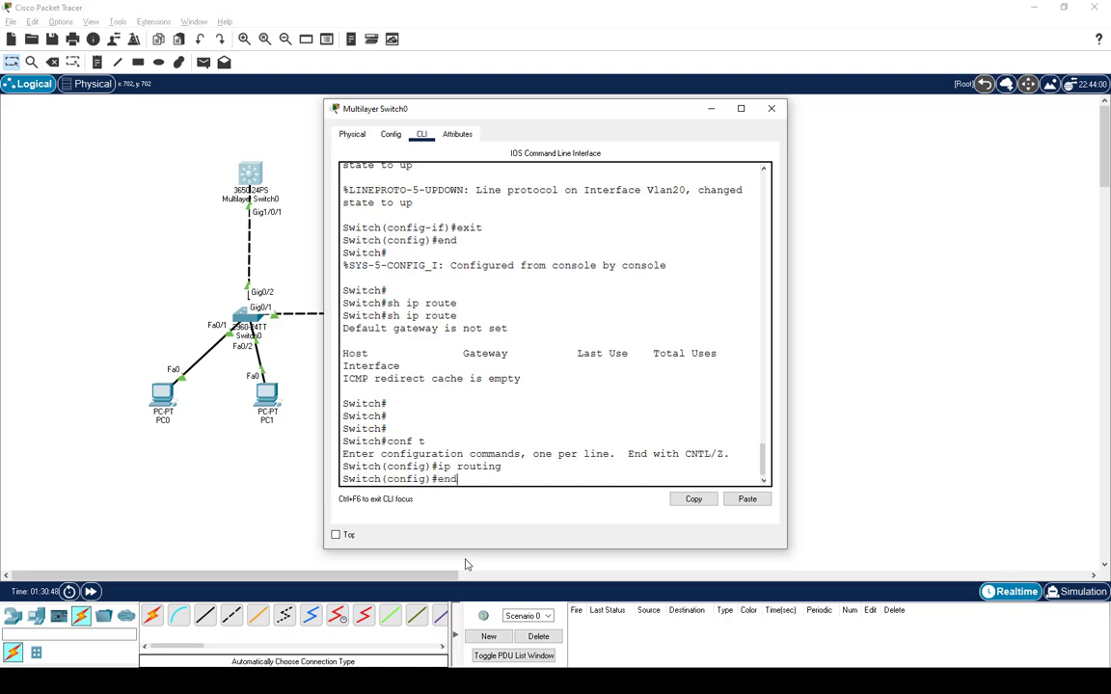
pyautogui.press('Return')
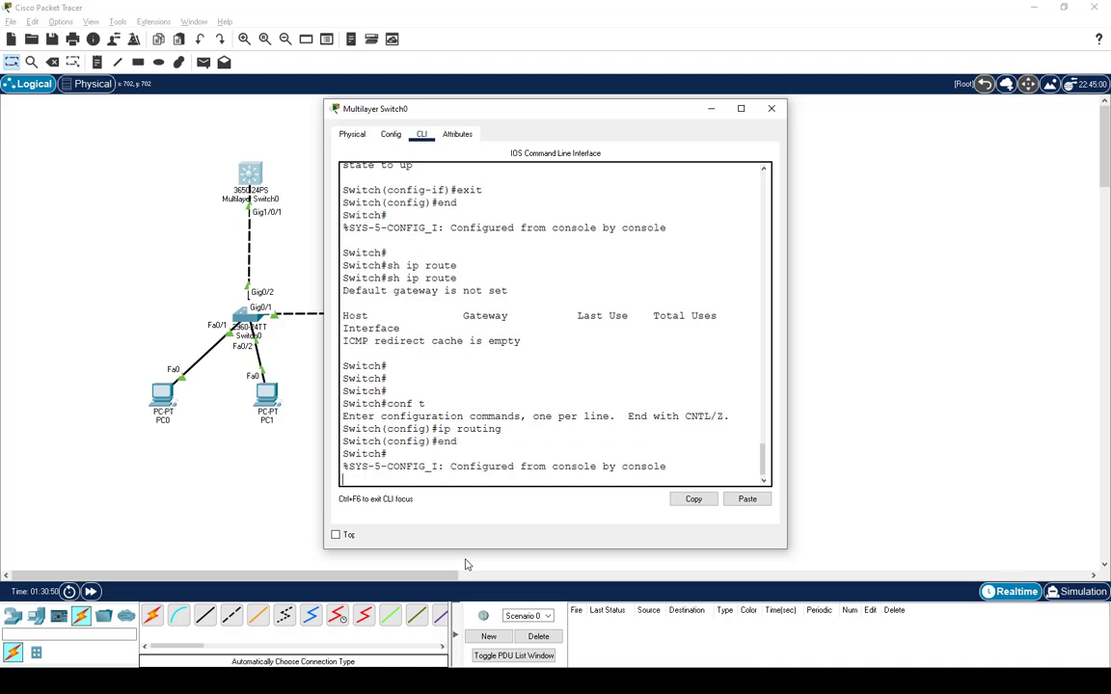
pyautogui.press('Return')
pyautogui.write('wri mem')
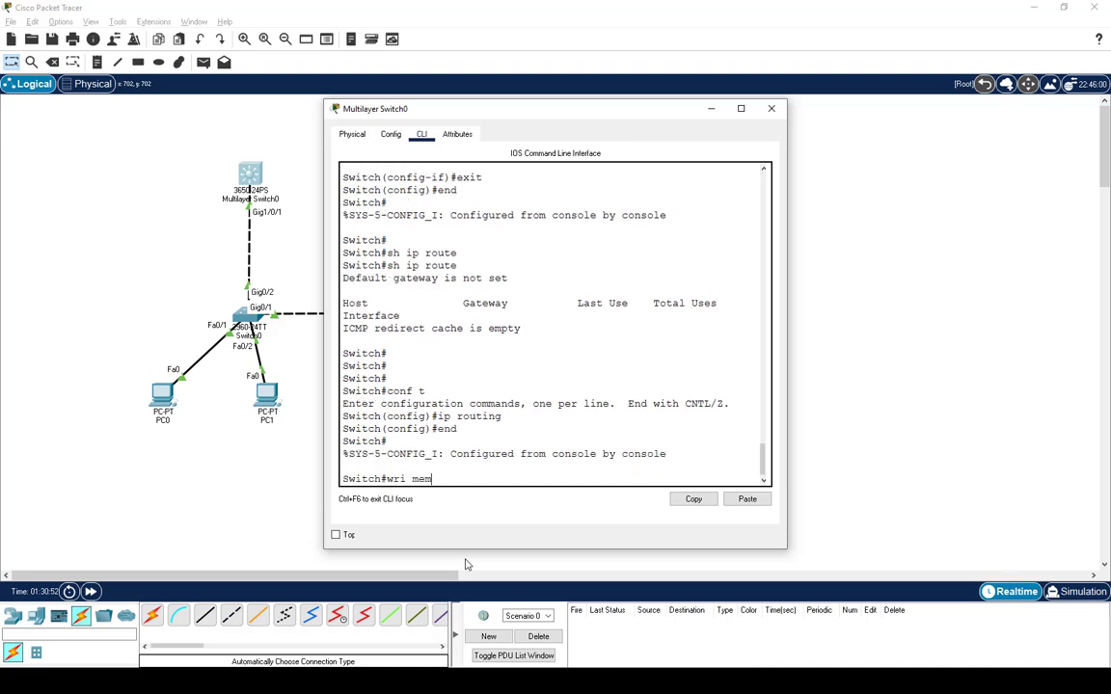
pyautogui.press('Return')
pyautogui.press('Return')
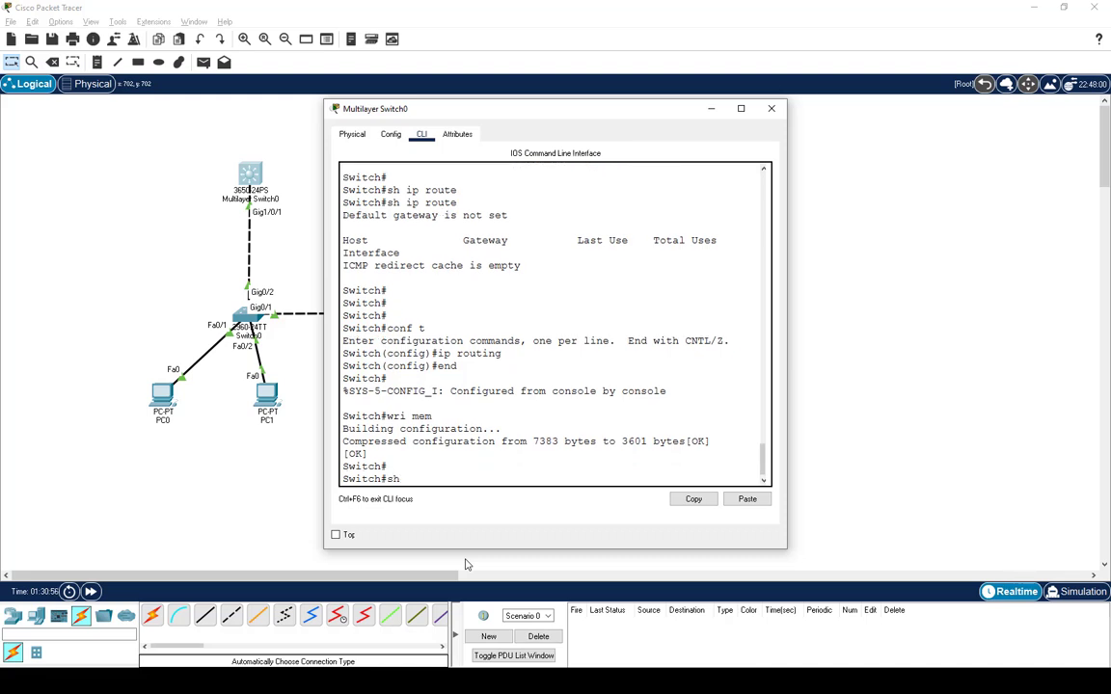
pyautogui.write('sh ip route')
pyautogui.press('Return')
pyautogui.press('Return')
pyautogui.press('Return')
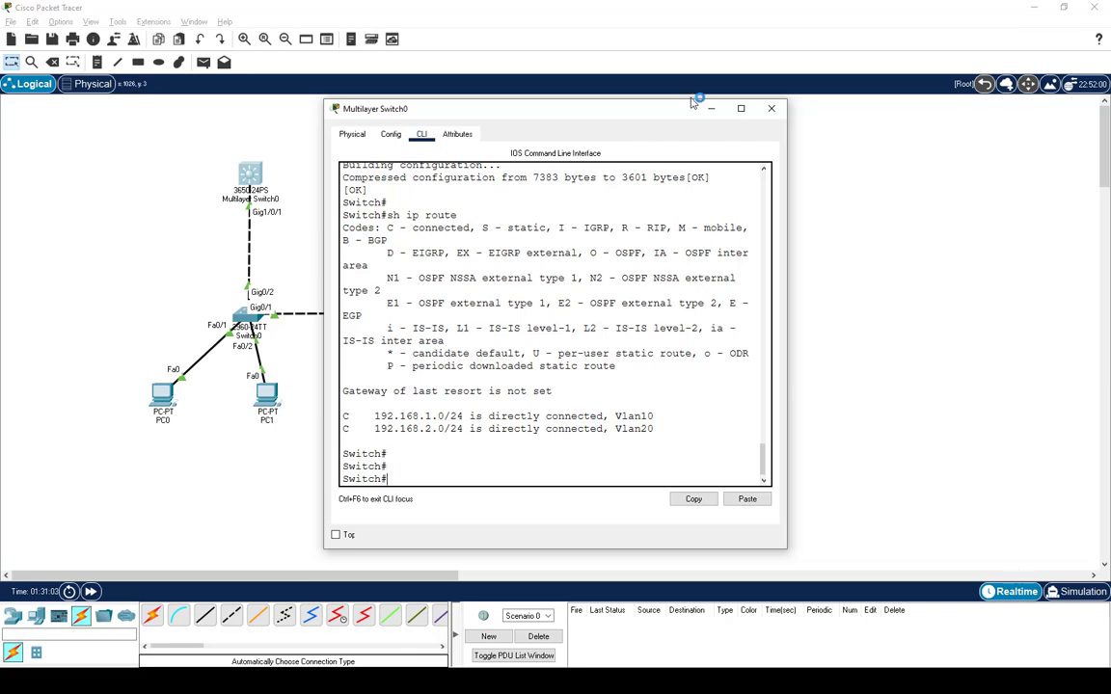
# Review the connected Vlan10 and Vlan20 routes, close the switch window, and nudge PC1 down-right.
pyautogui.click(741, 108)
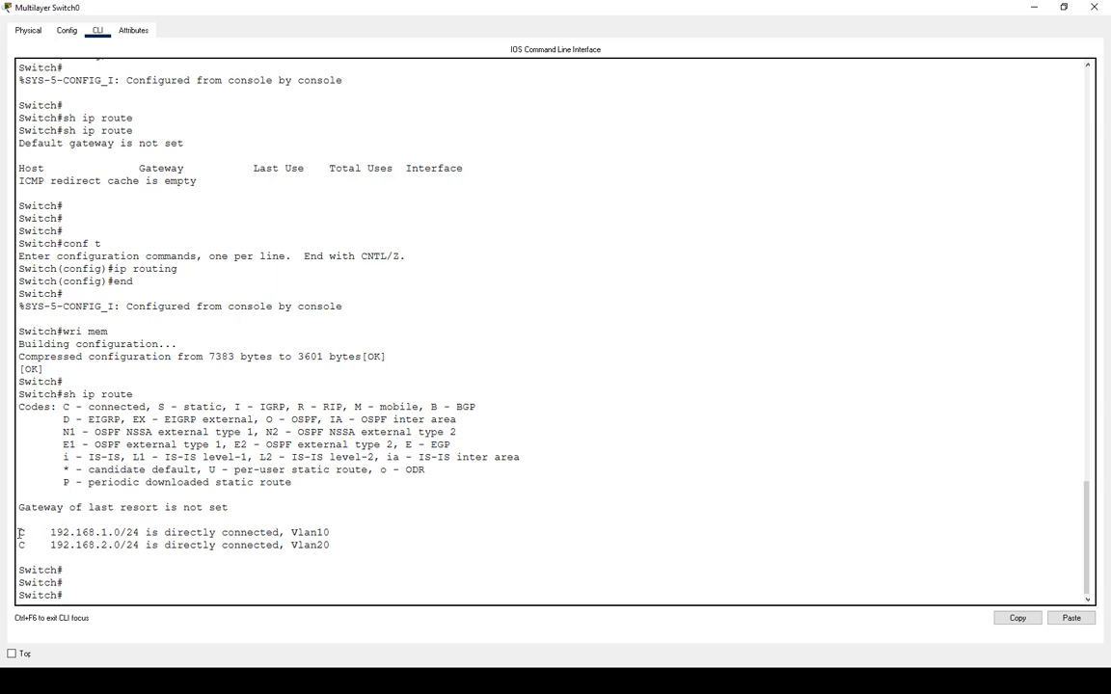
pyautogui.moveTo(22, 533); pyautogui.dragTo(349, 551)
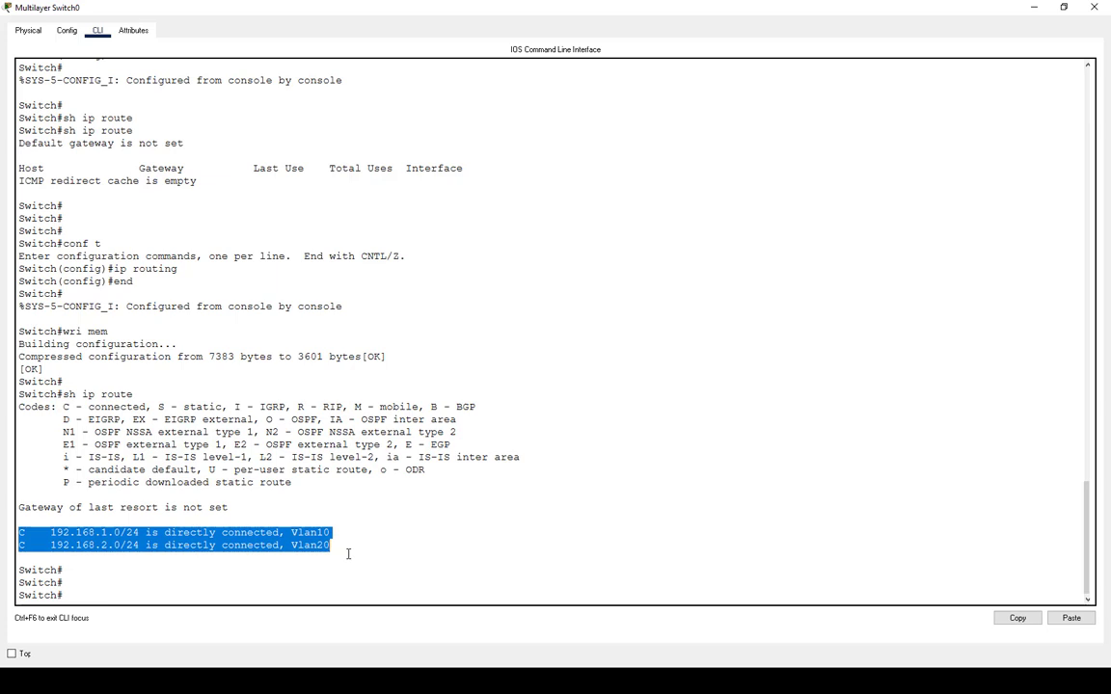
pyautogui.click(441, 511)
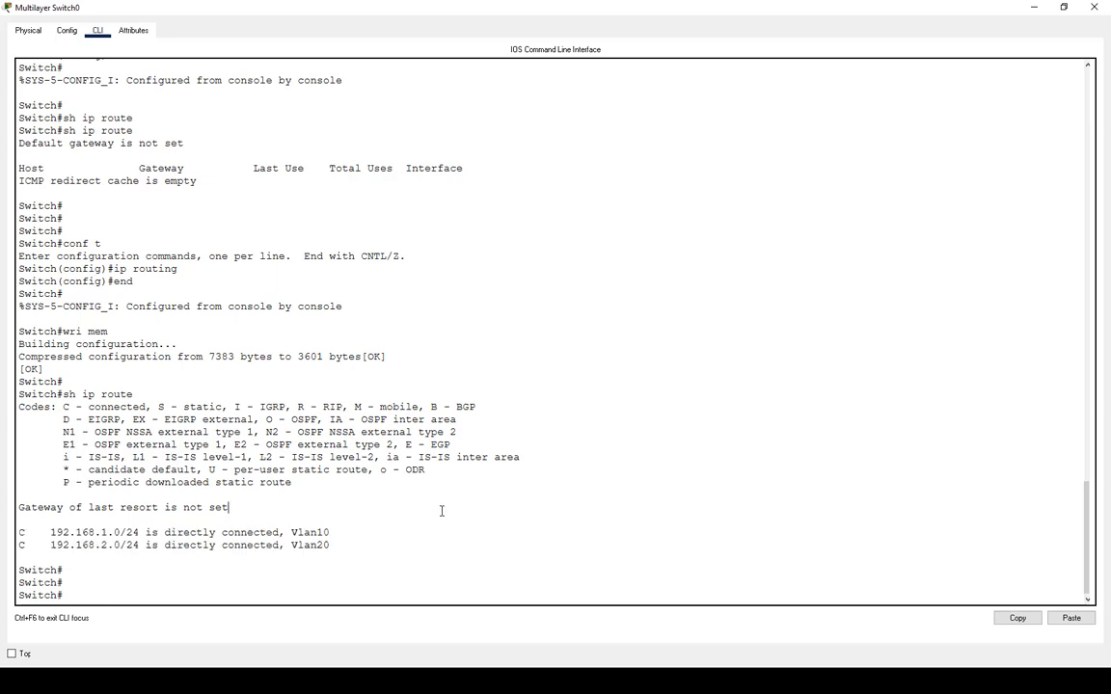
pyautogui.click(1097, 7)
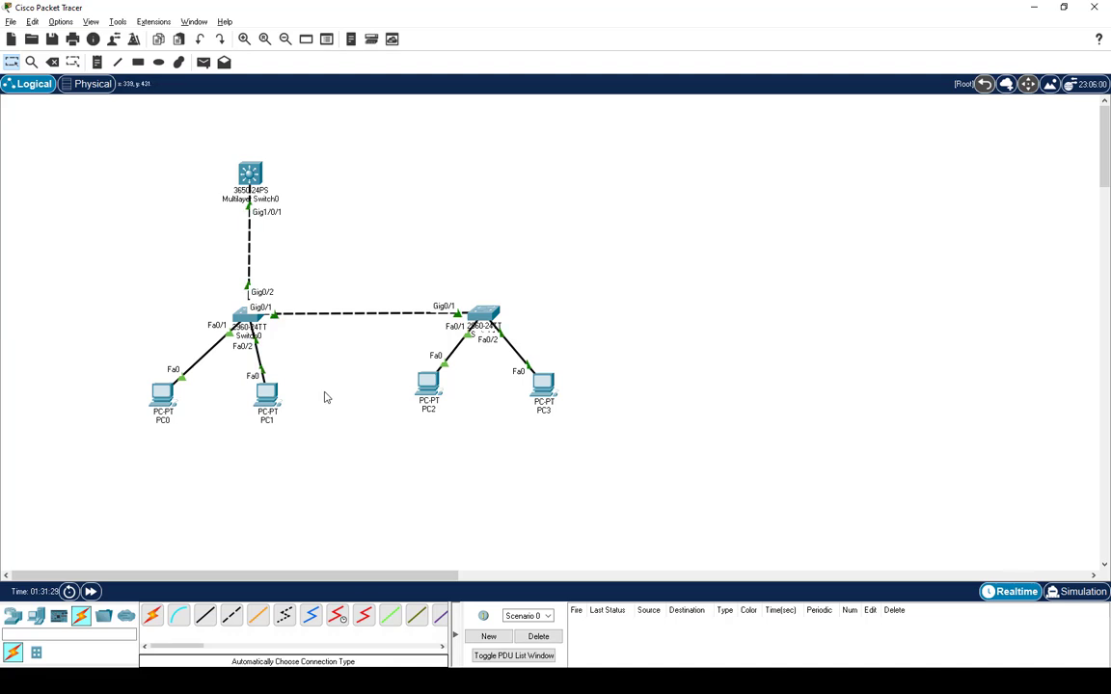
pyautogui.moveTo(274, 412); pyautogui.dragTo(285, 416)
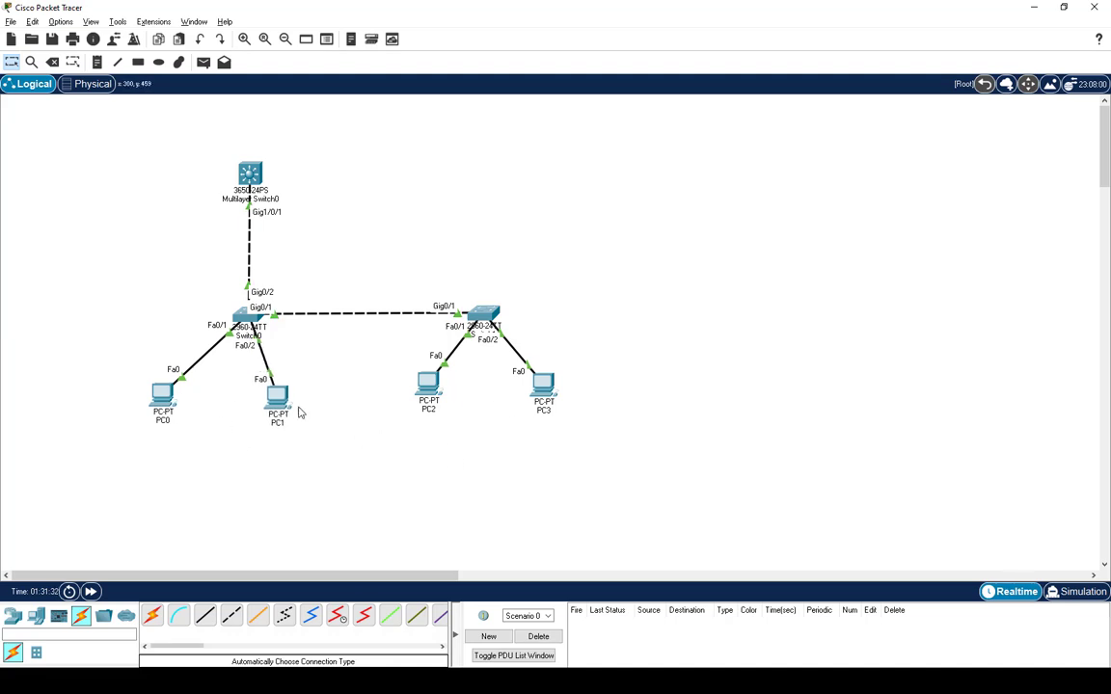
# Rerun ping 192.168.2.6 from PC0's command prompt.
pyautogui.click(163, 398)
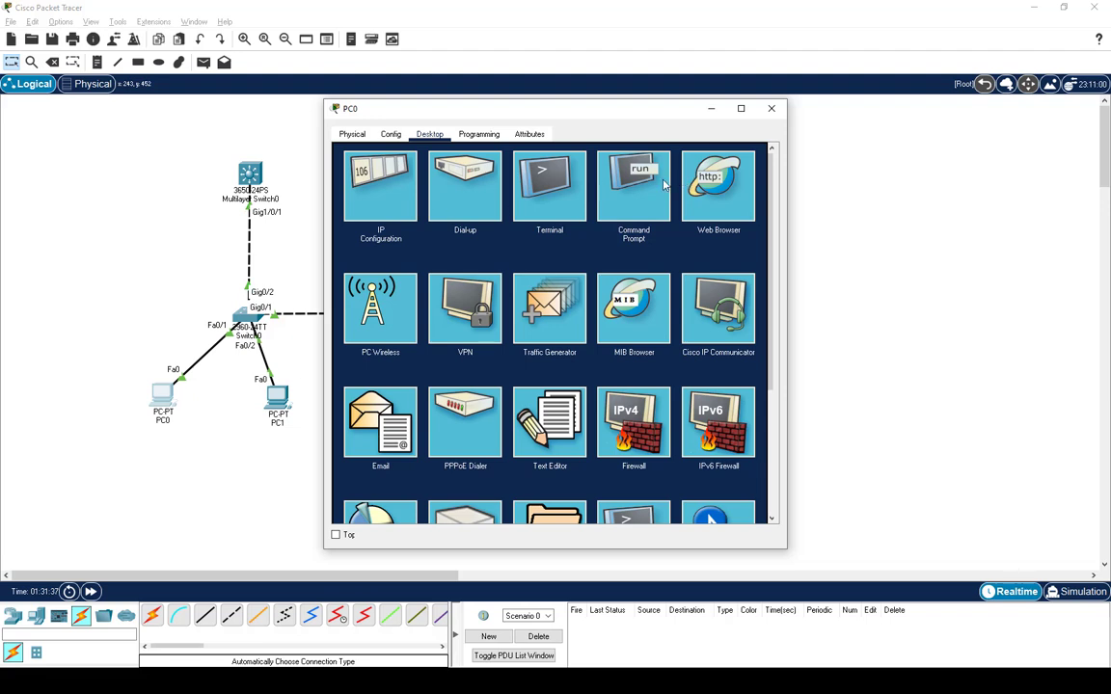
pyautogui.click(635, 183)
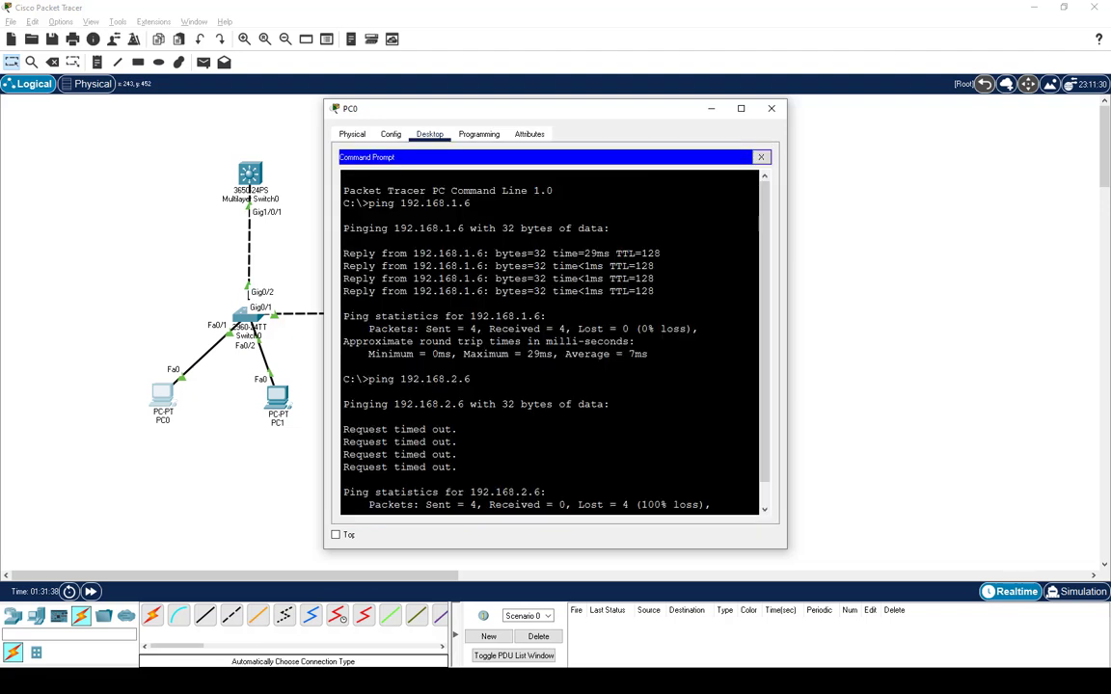
pyautogui.press('Return')
pyautogui.press('Return')
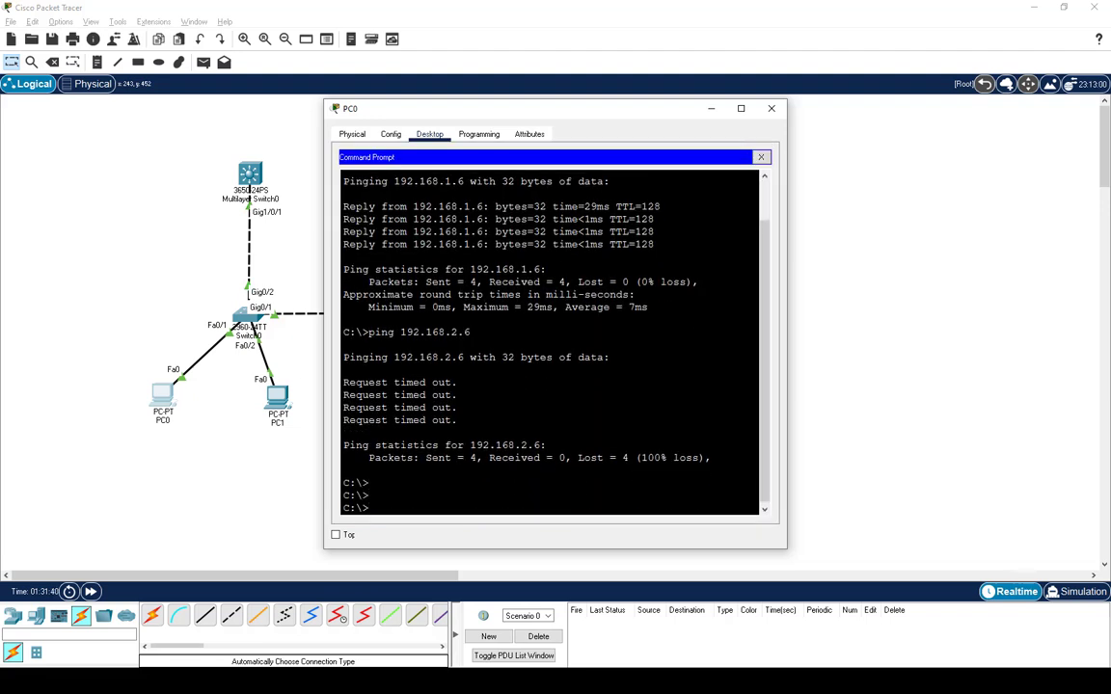
pyautogui.press('Up')
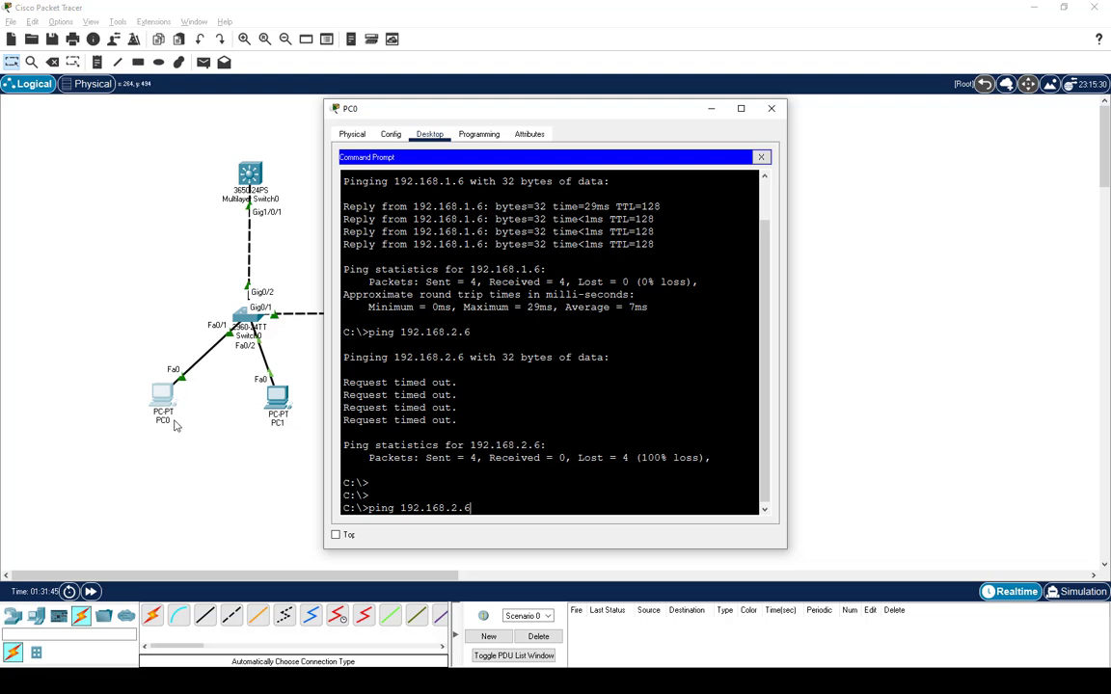
pyautogui.moveTo(565, 109); pyautogui.dragTo(916, 169)
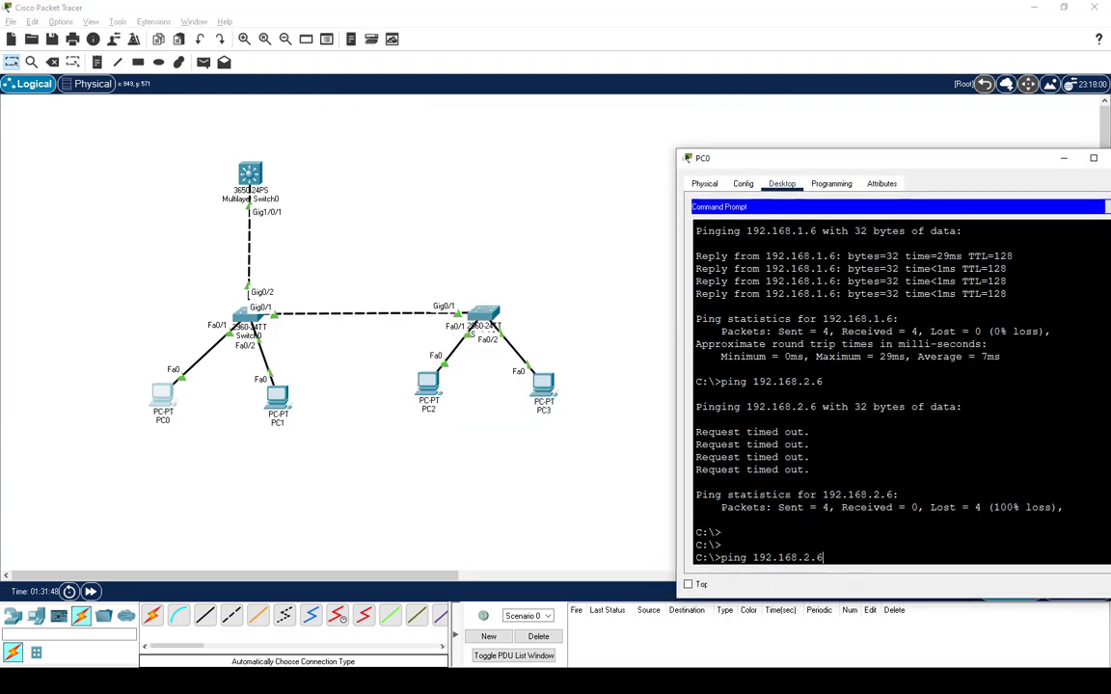
pyautogui.press('Return')
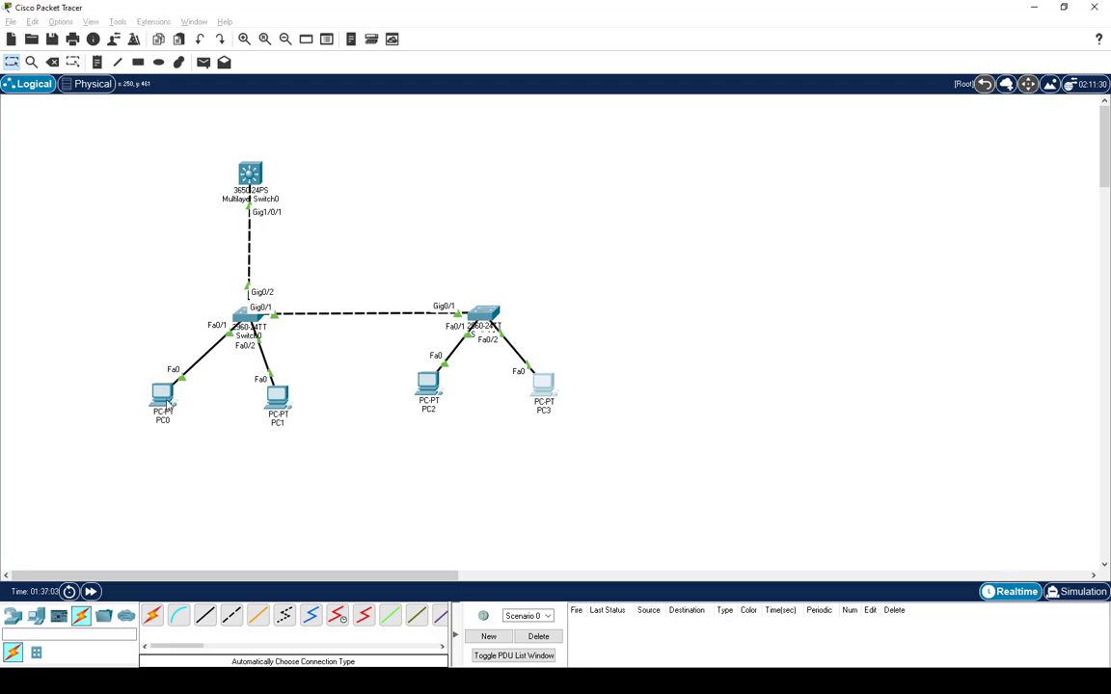
# Edit PC0's default gateway by pasting its copied IPv4 address, then close PC0.
pyautogui.click(163, 397)
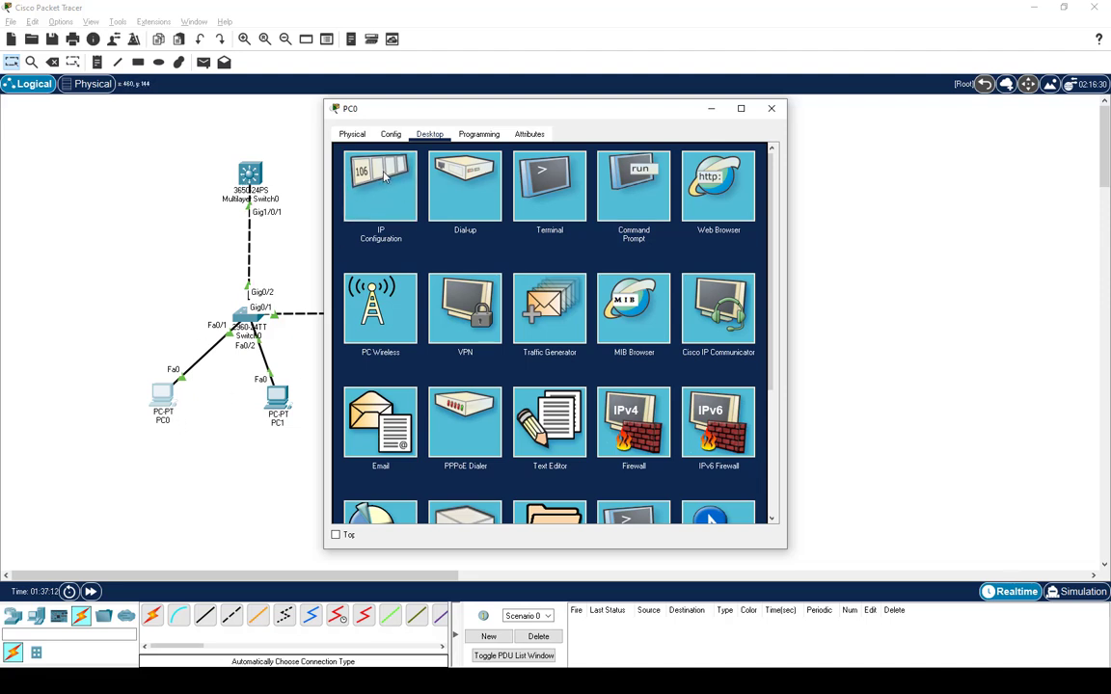
pyautogui.click(363, 190)
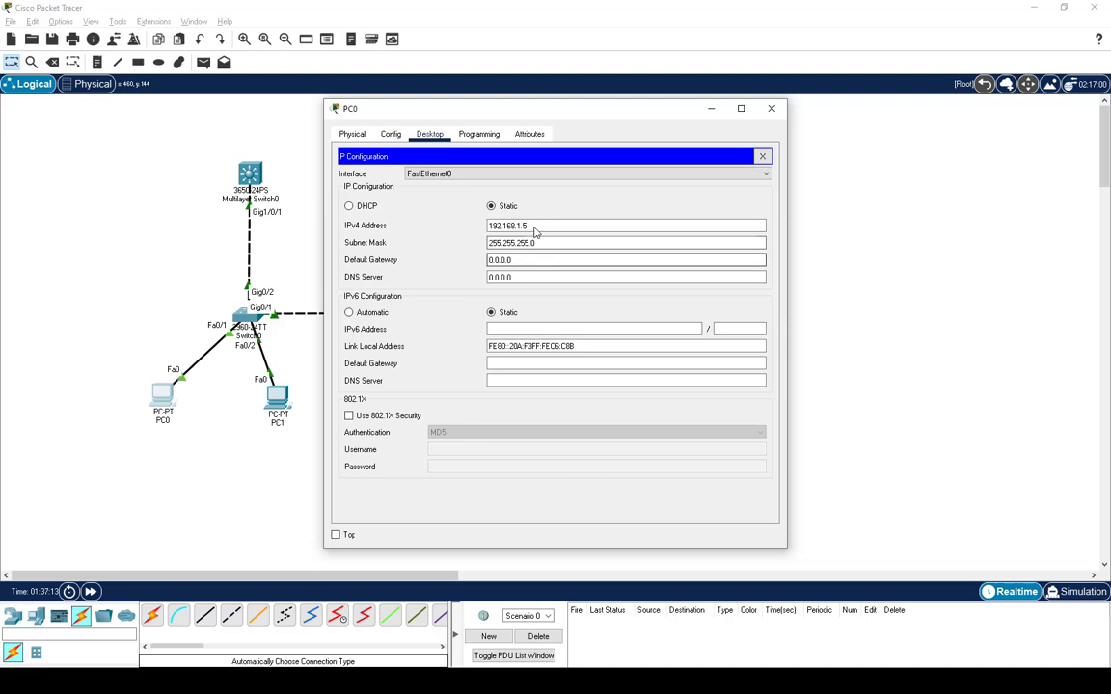
pyautogui.moveTo(538, 227); pyautogui.dragTo(448, 227)
pyautogui.hotkey('ctrl', 'c')
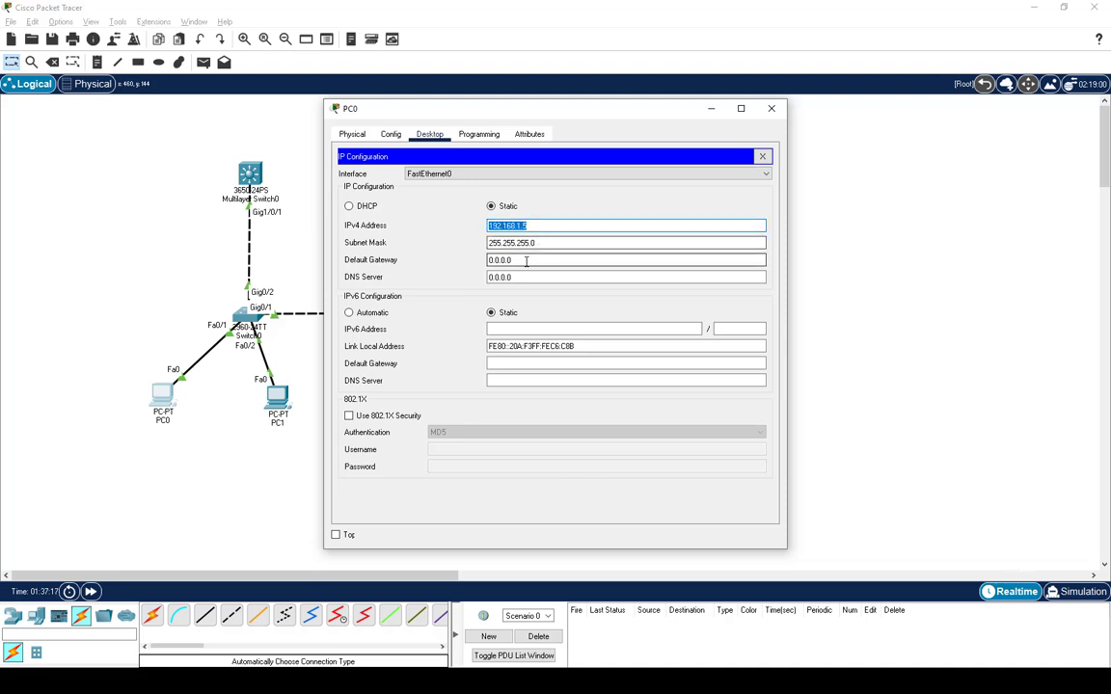
pyautogui.click(493, 263)
pyautogui.doubleClick(494, 263)
pyautogui.hotkey('ctrl', 'v')
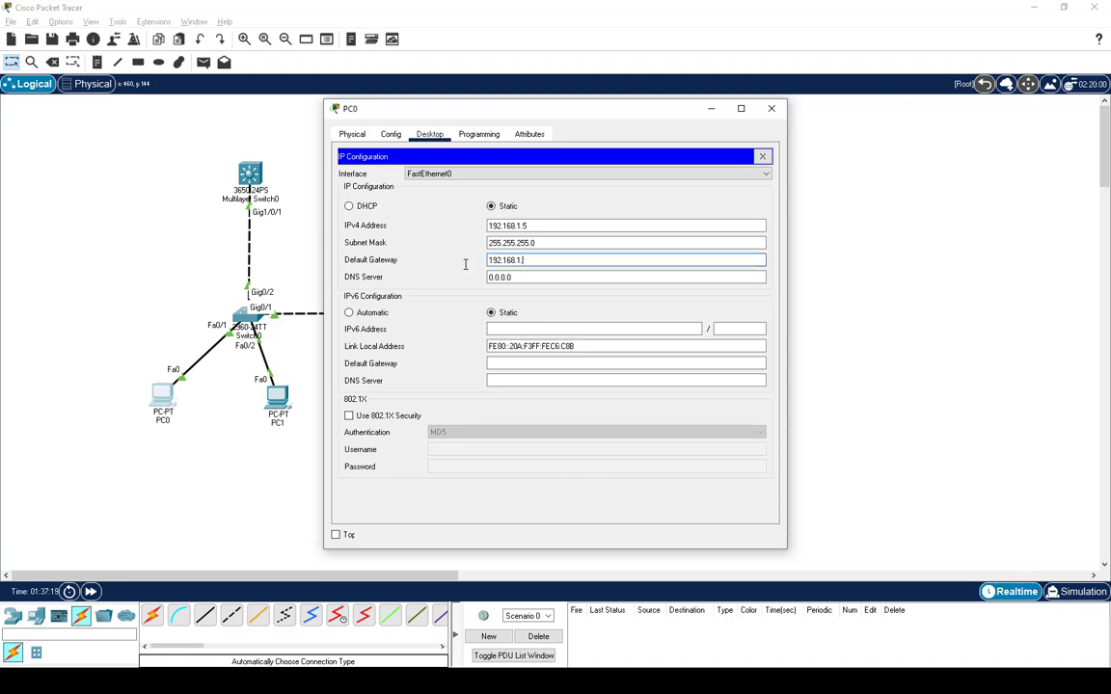
pyautogui.write('1')
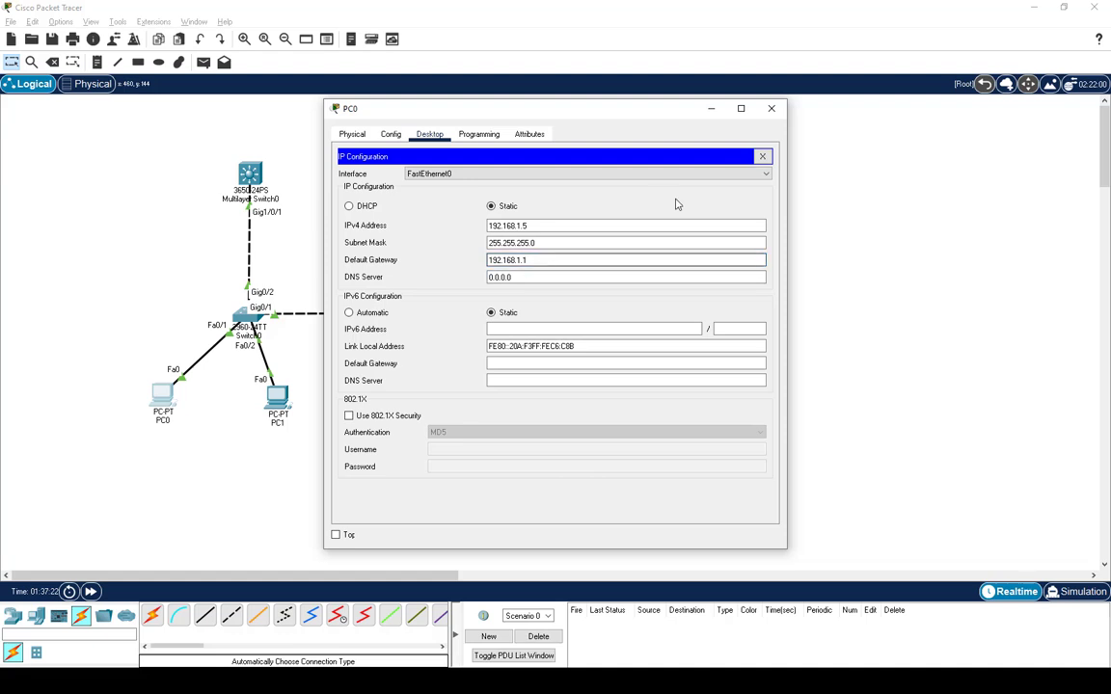
pyautogui.click(771, 108)
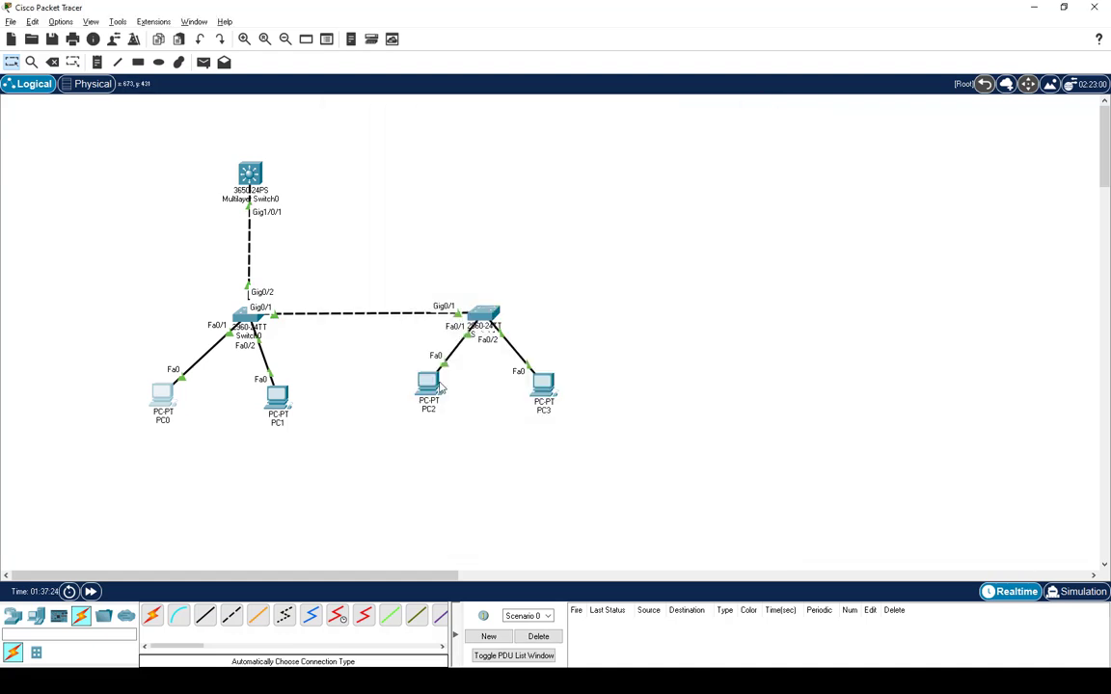
# Set PC2's default gateway to 192.168.1.1.
pyautogui.click(427, 388)
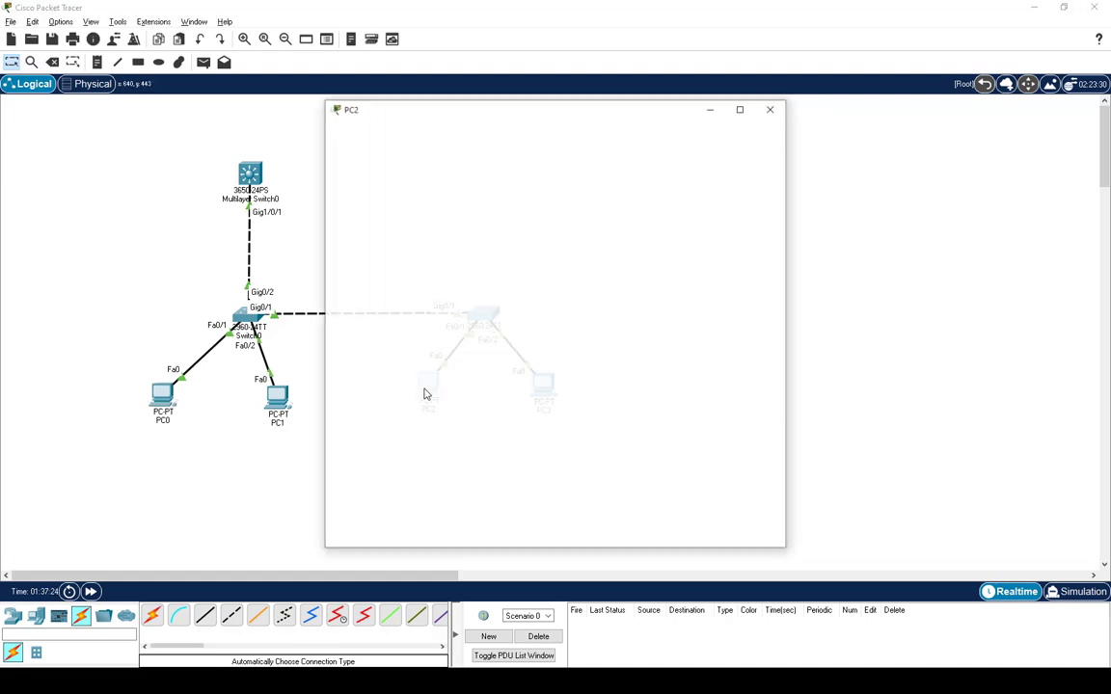
pyautogui.click(381, 188)
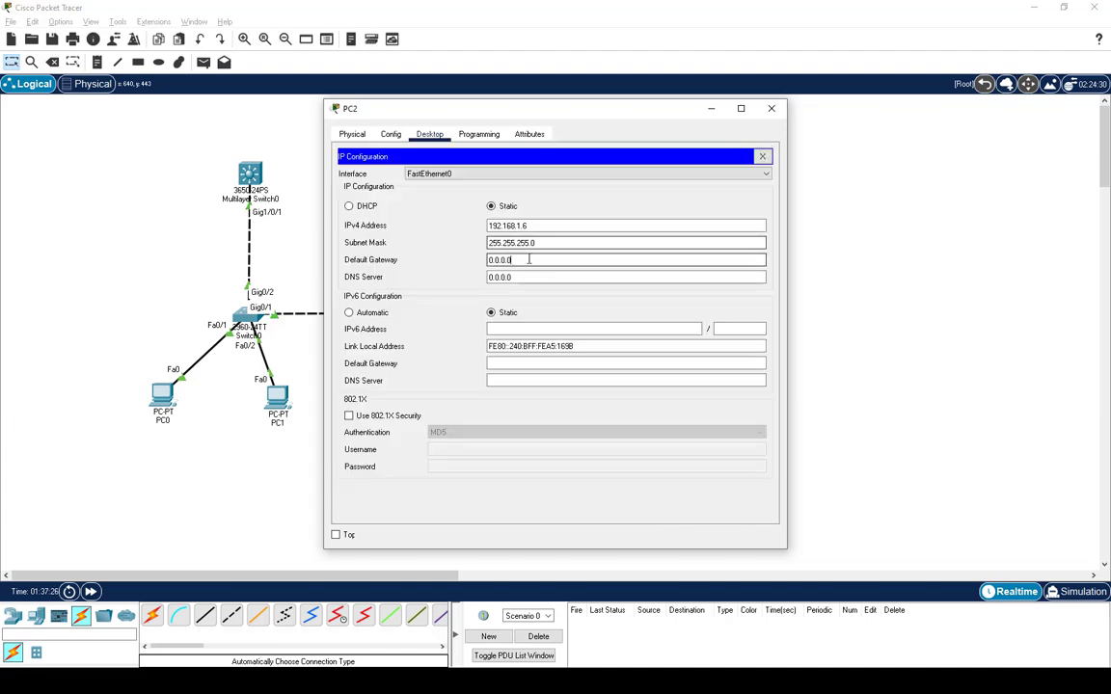
pyautogui.moveTo(488, 260); pyautogui.dragTo(537, 259)
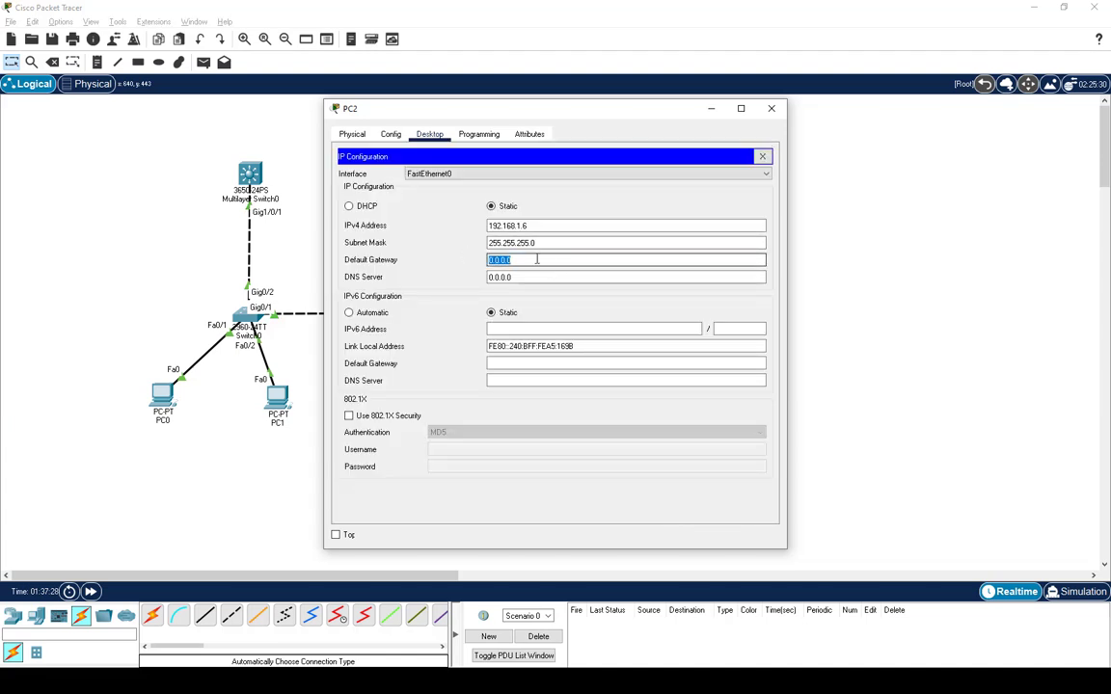
pyautogui.write('192.168.1.1')
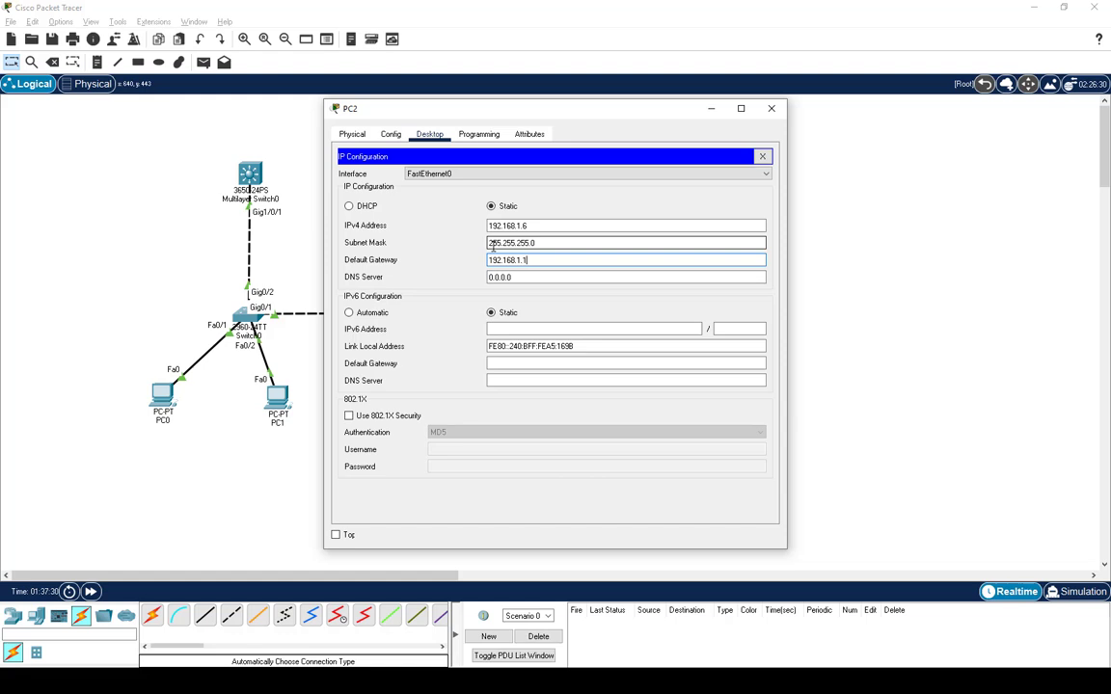
pyautogui.moveTo(528, 259); pyautogui.dragTo(465, 255)
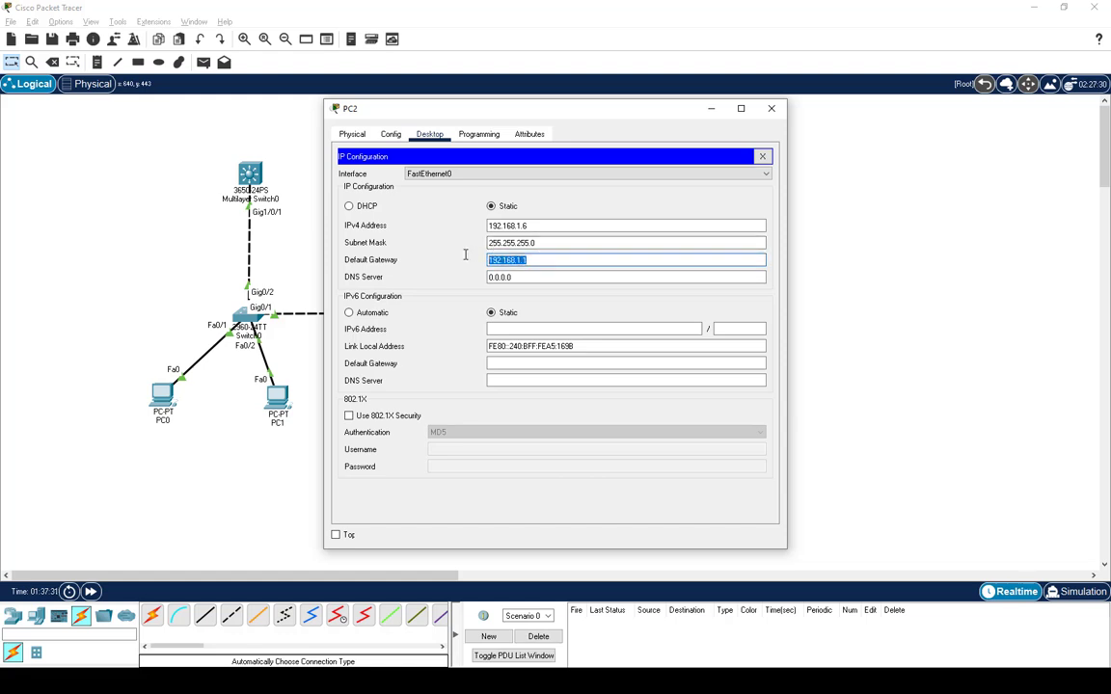
pyautogui.click(771, 108)
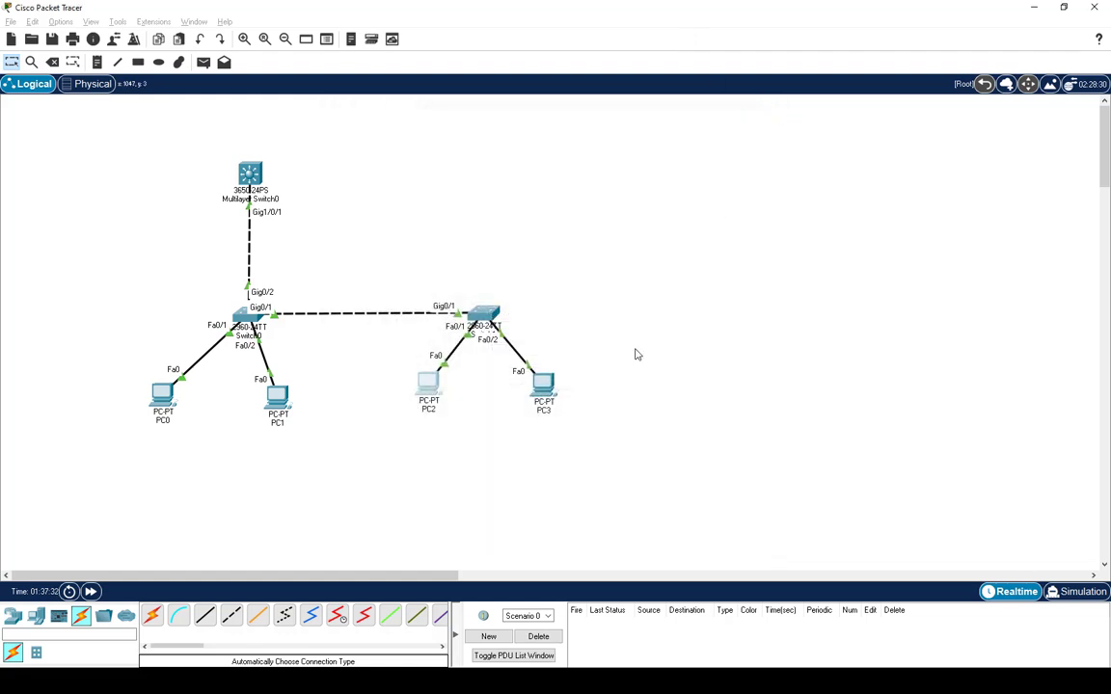
# Set PC3's default gateway to 192.168.2.1.
pyautogui.click(544, 388)
pyautogui.click(393, 189)
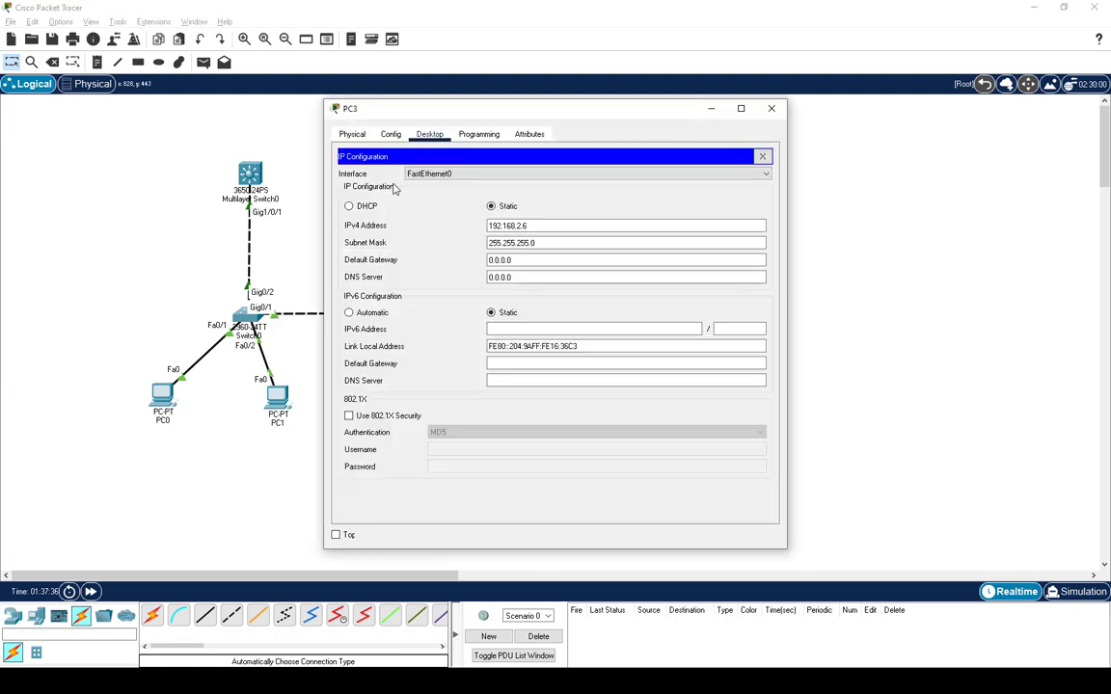
pyautogui.moveTo(529, 261); pyautogui.dragTo(470, 260)
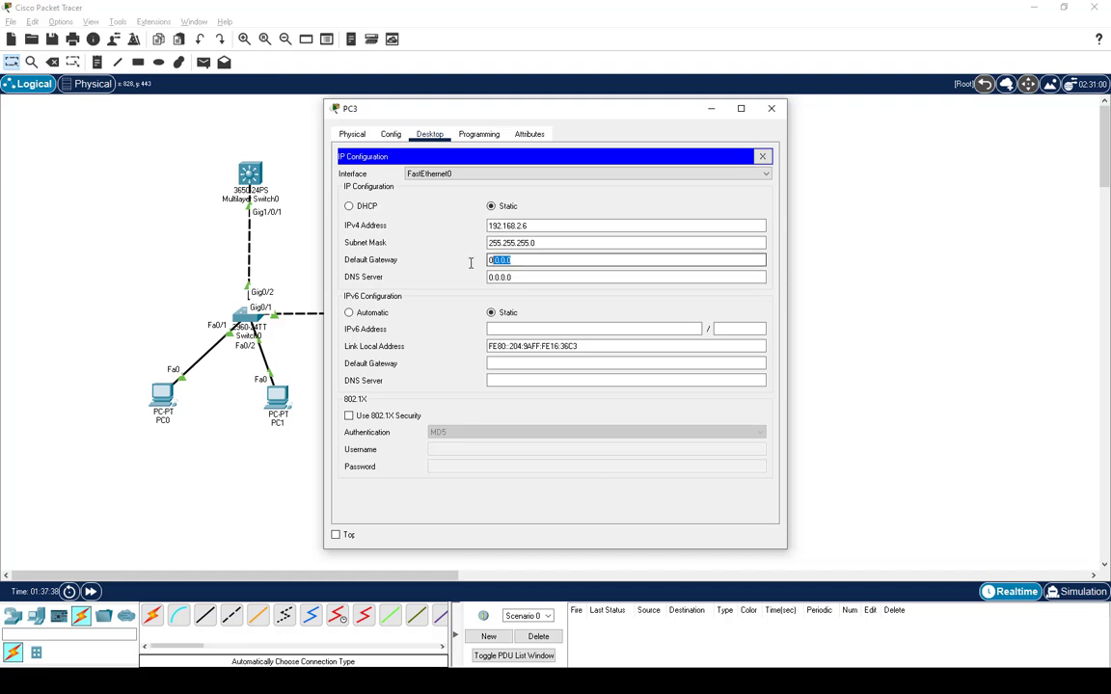
pyautogui.write('192.168.1.1')
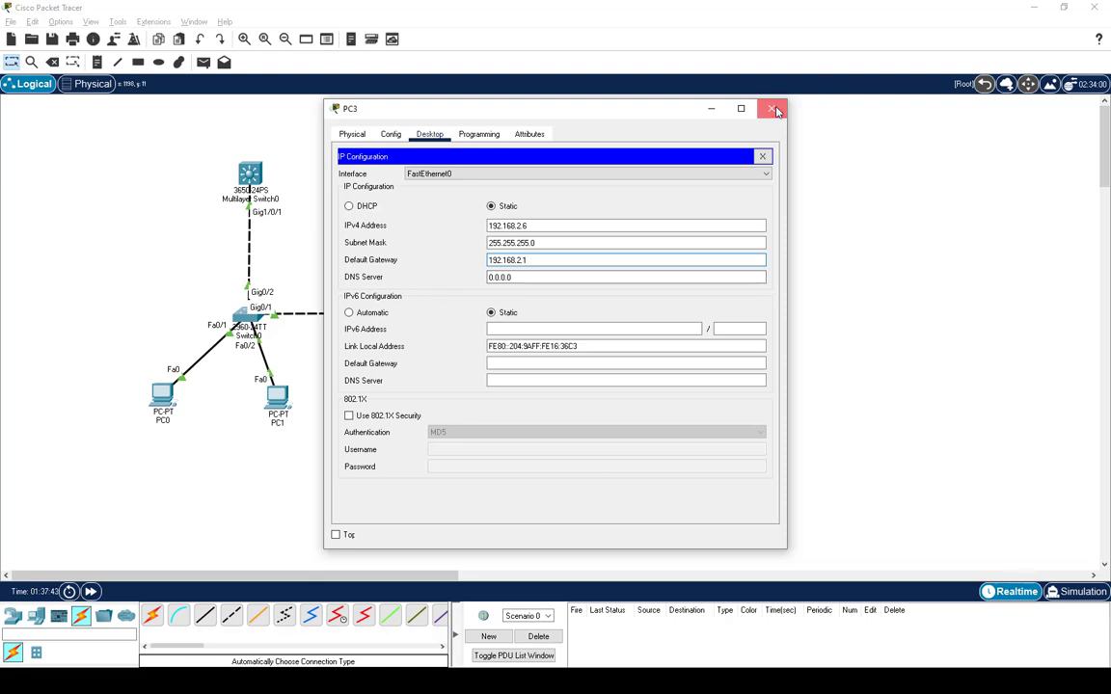
pyautogui.click(771, 108)
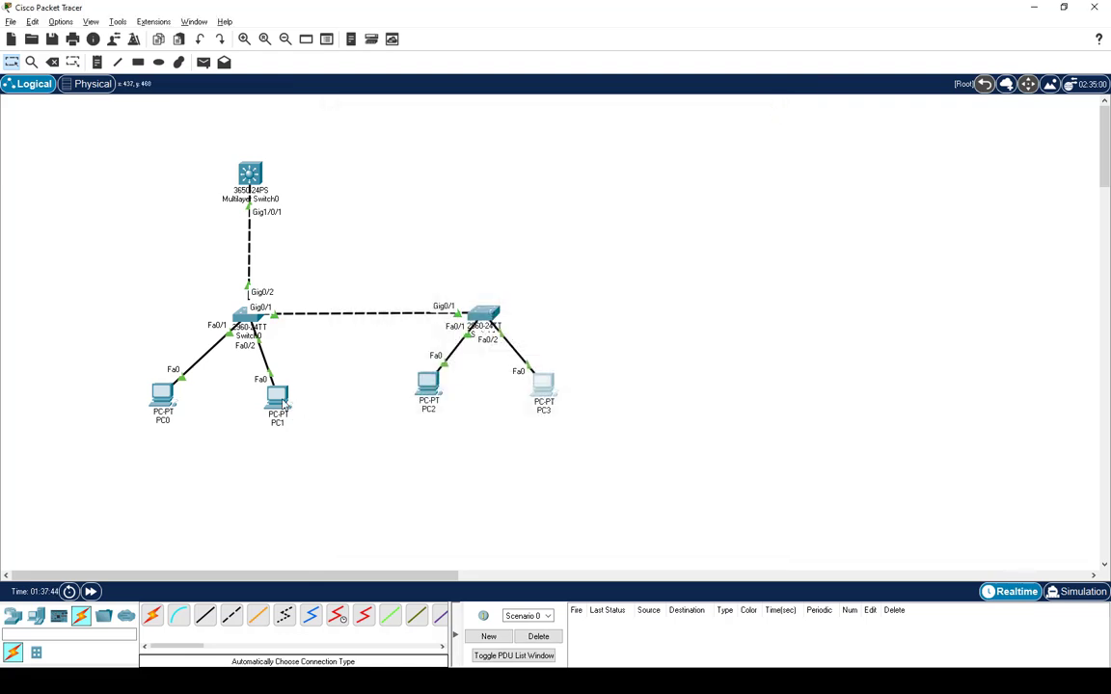
# Set PC1's default gateway to 192.168.2.1.
pyautogui.click(279, 398)
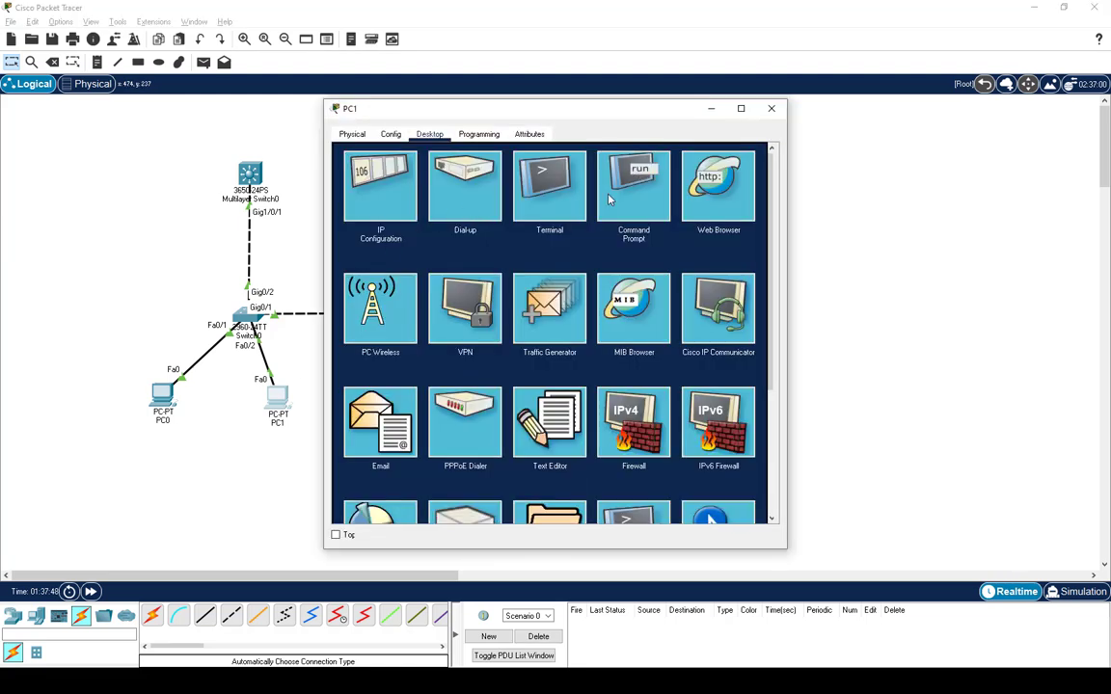
pyautogui.click(608, 200)
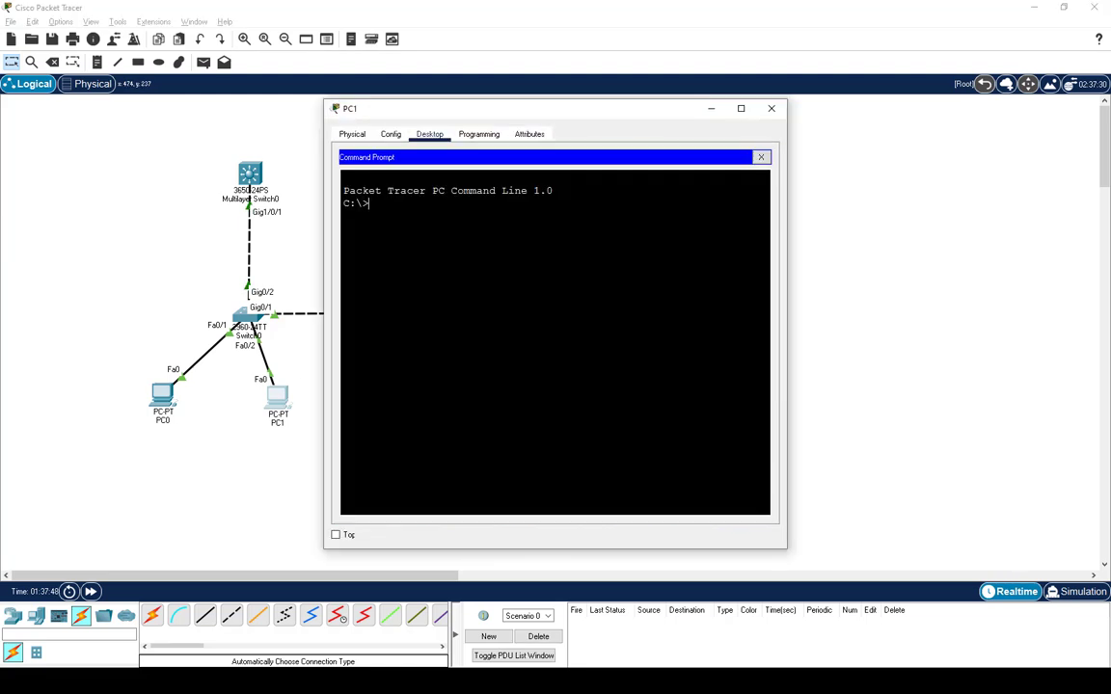
pyautogui.click(759, 157)
pyautogui.click(351, 171)
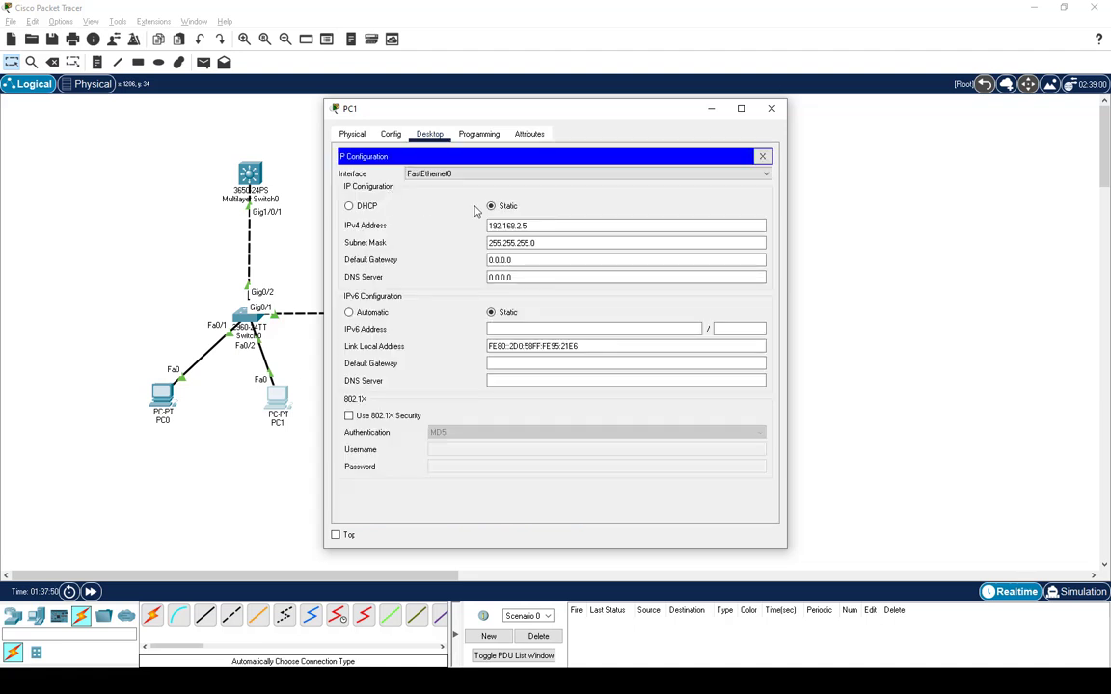
pyautogui.moveTo(525, 259); pyautogui.dragTo(449, 252)
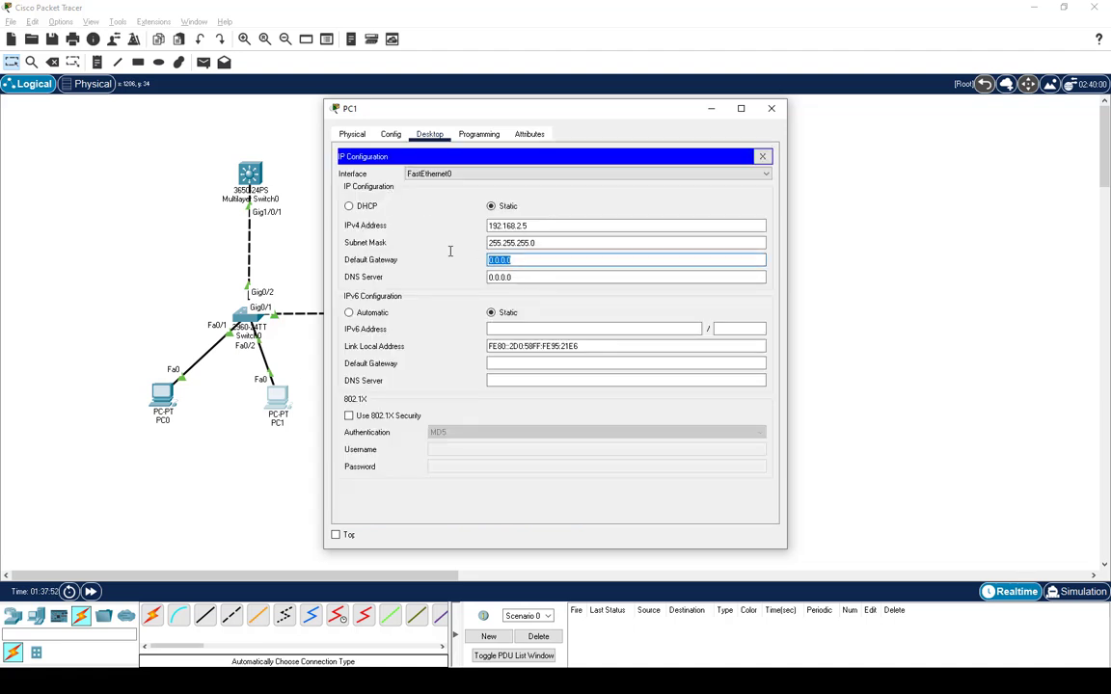
pyautogui.write('192.168.1.1.2.1')
pyautogui.click(772, 108)
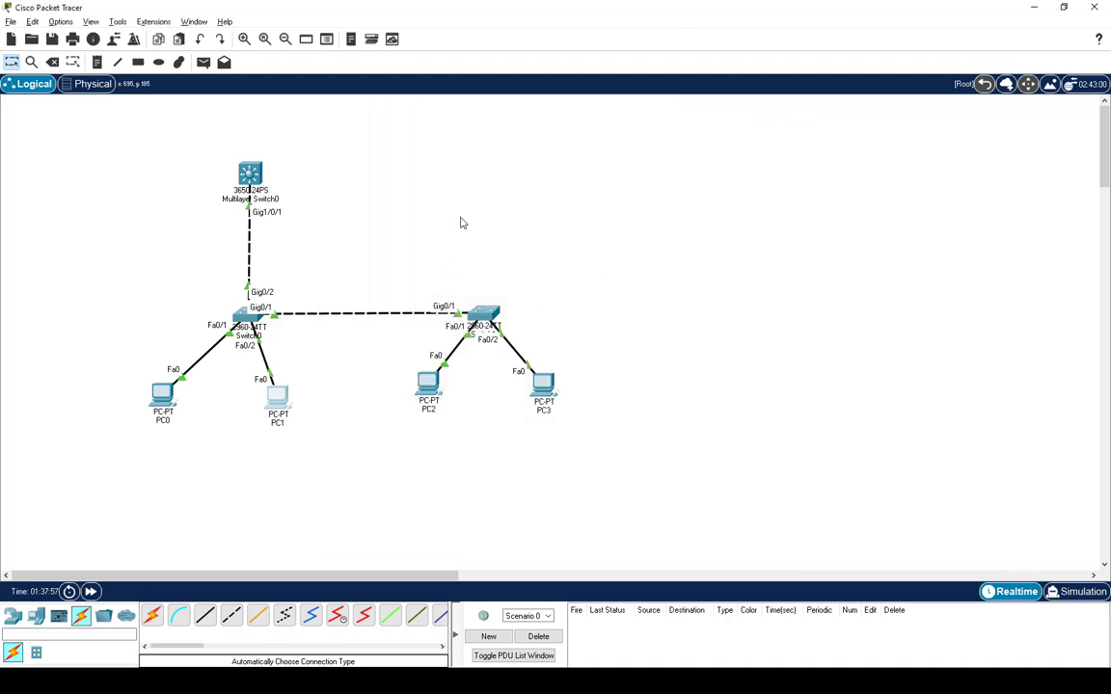
# Ping 192.168.1.6 from PC0's command prompt.
pyautogui.click(162, 400)
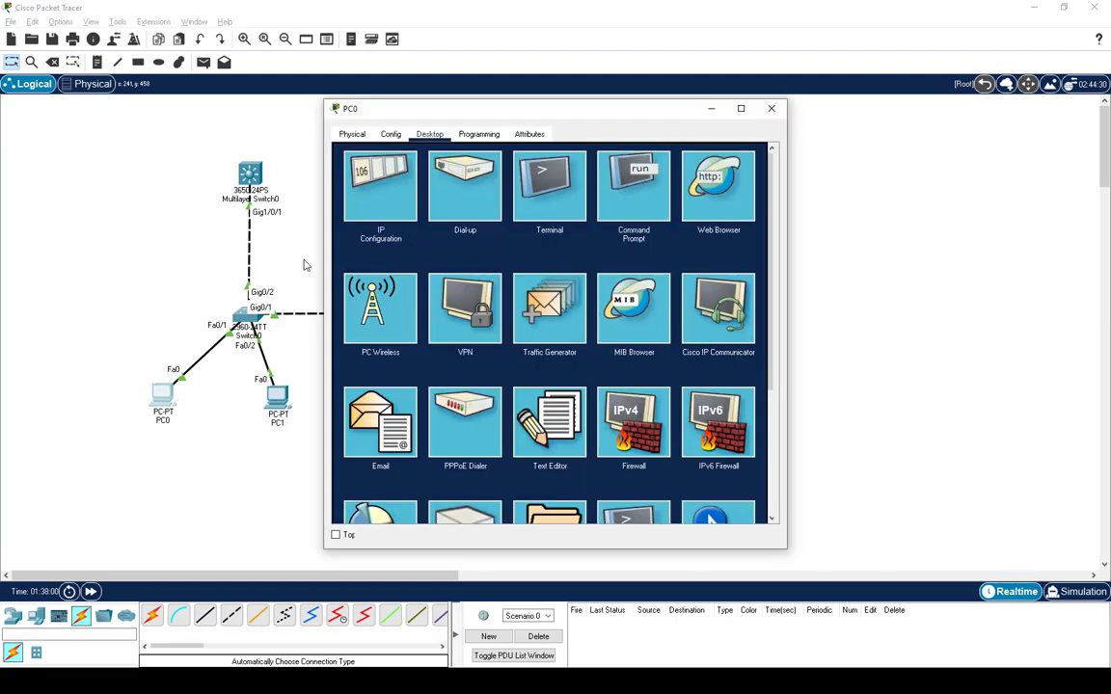
pyautogui.click(634, 188)
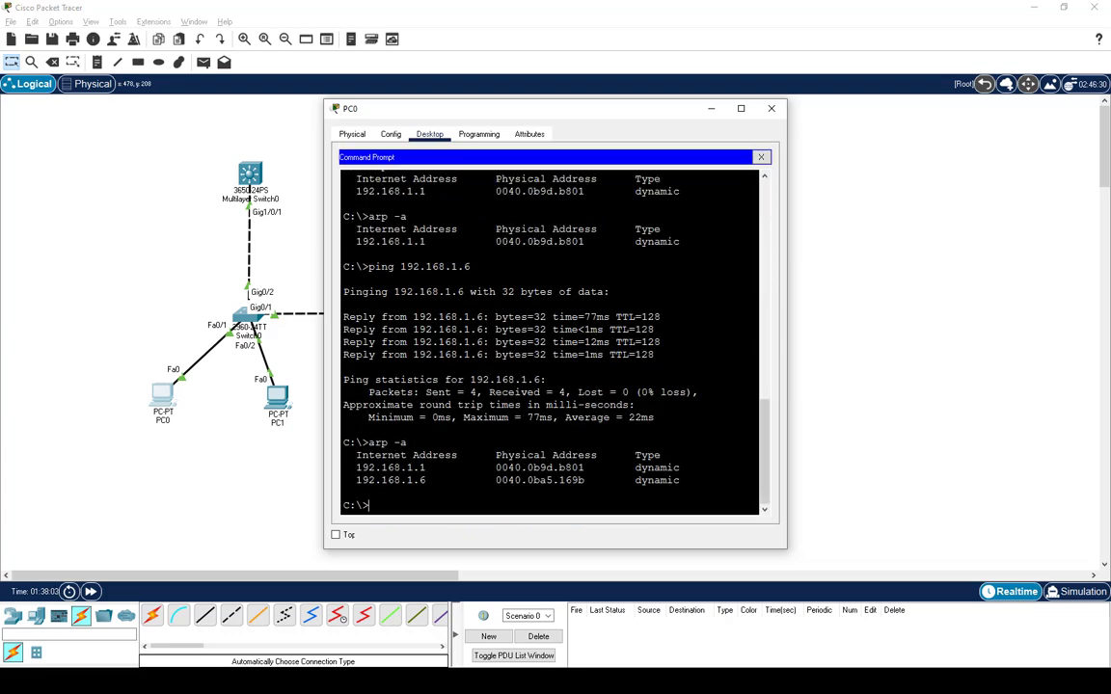
pyautogui.press('Return')
pyautogui.press('Return')
pyautogui.press('Return')
pyautogui.press('Return')
pyautogui.press('Return')
pyautogui.press('Return')
pyautogui.press('Return')
pyautogui.press('Return')
pyautogui.press('Return')
pyautogui.press('Return')
pyautogui.press('Return')
pyautogui.press('Return')
pyautogui.press('Return')
pyautogui.press('Return')
pyautogui.press('Return')
pyautogui.press('Return')
pyautogui.press('Return')
pyautogui.press('Return')
pyautogui.press('Return')
pyautogui.press('Return')
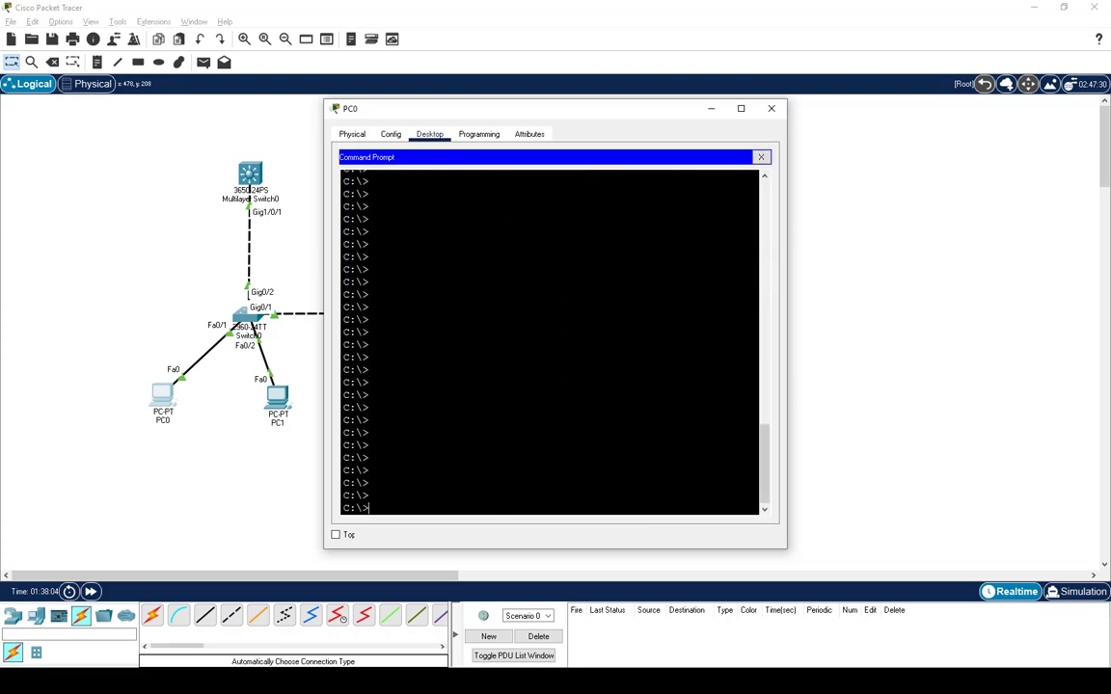
pyautogui.write('ping 192.168.1')
pyautogui.write('.6')
pyautogui.press('Return')
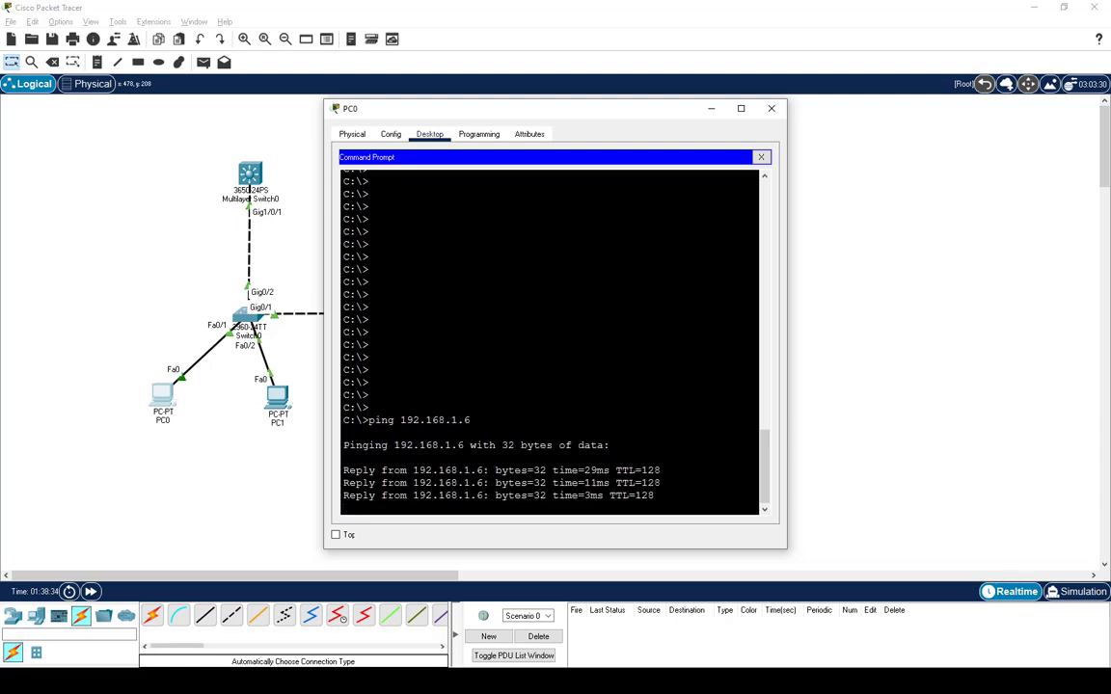
# Ping 192.168.2.6 across VLANs from PC0, then close the command prompt.
pyautogui.press('Up')
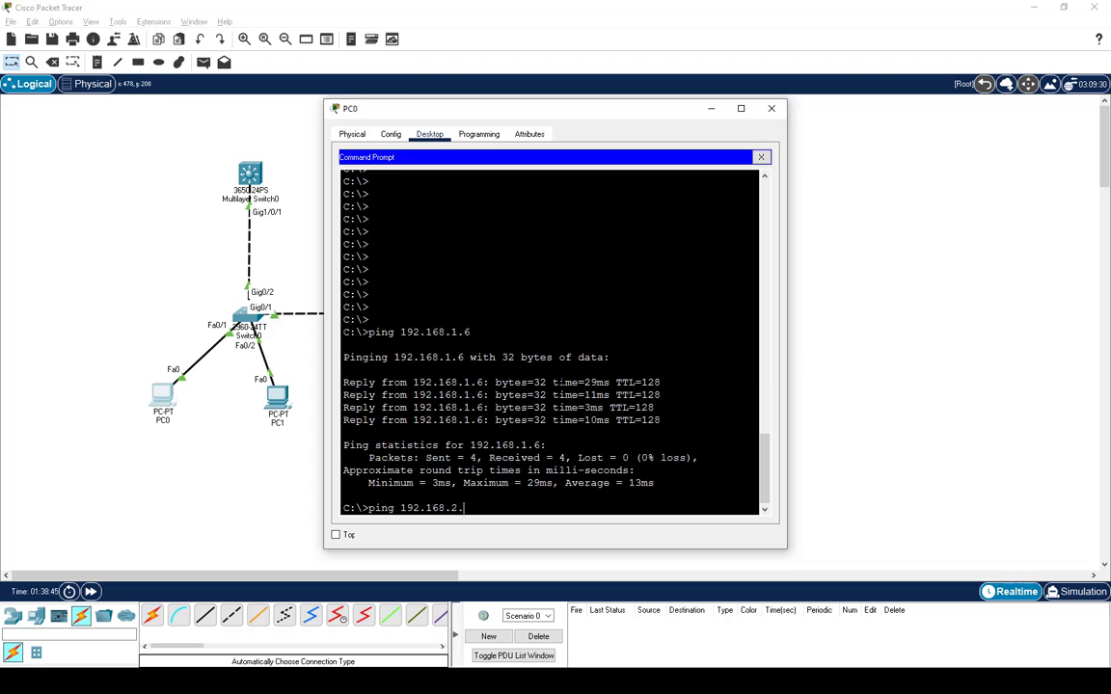
pyautogui.write('6')
pyautogui.press('Return')
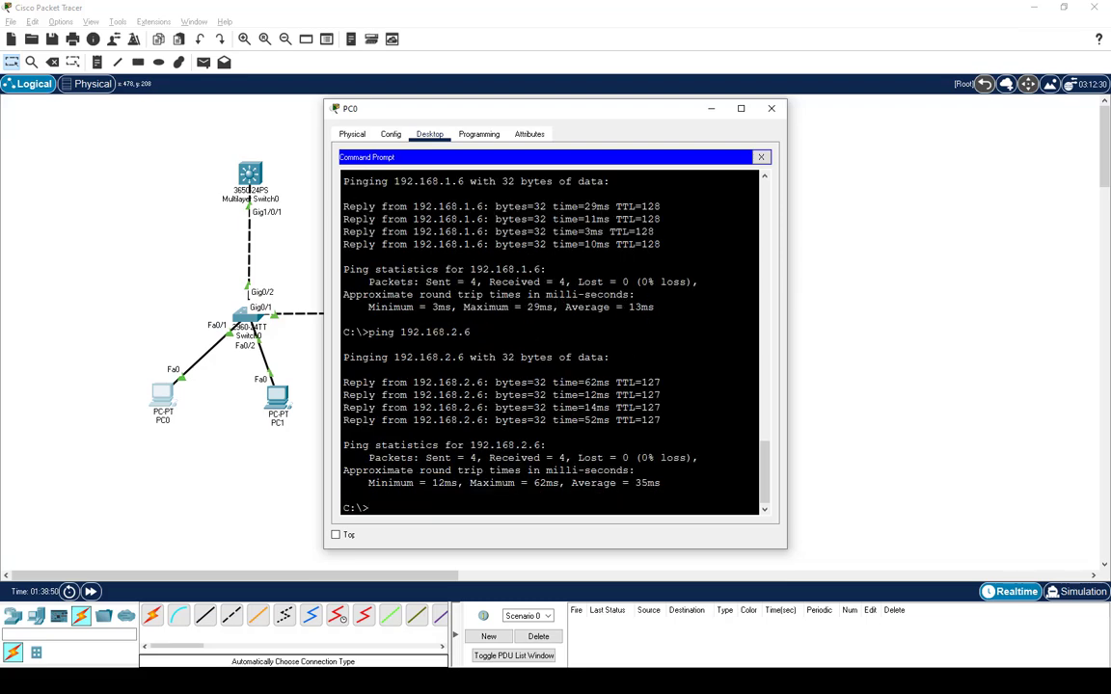
pyautogui.click(762, 158)
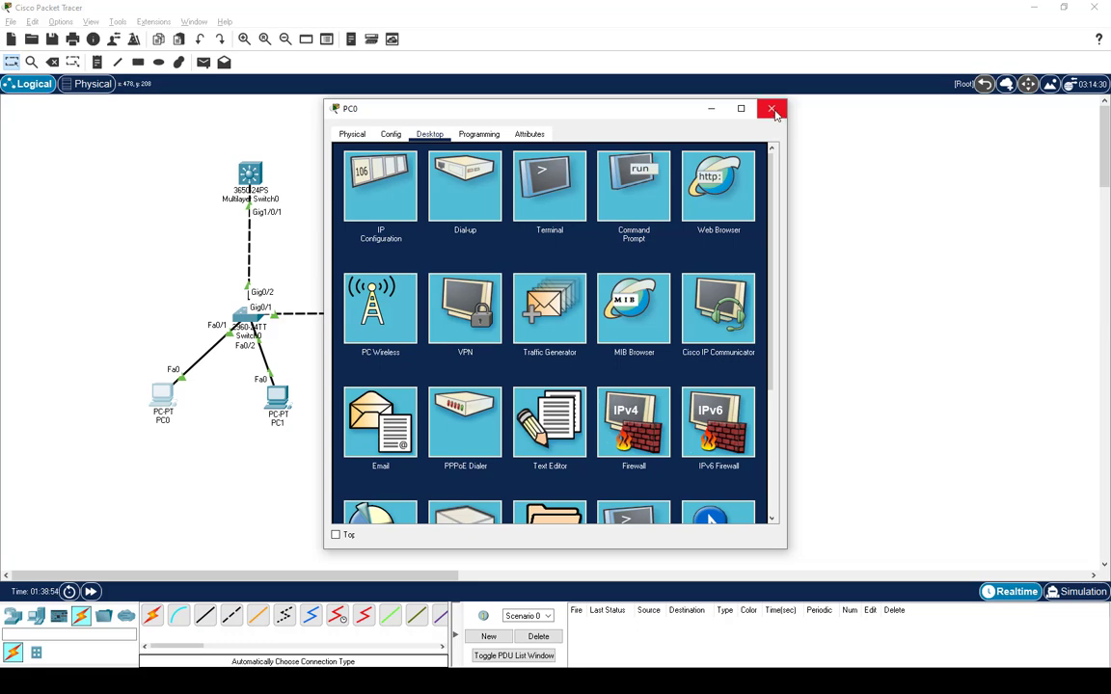
# Close PC0 and check PC3's IP configuration settings.
pyautogui.click(772, 109)
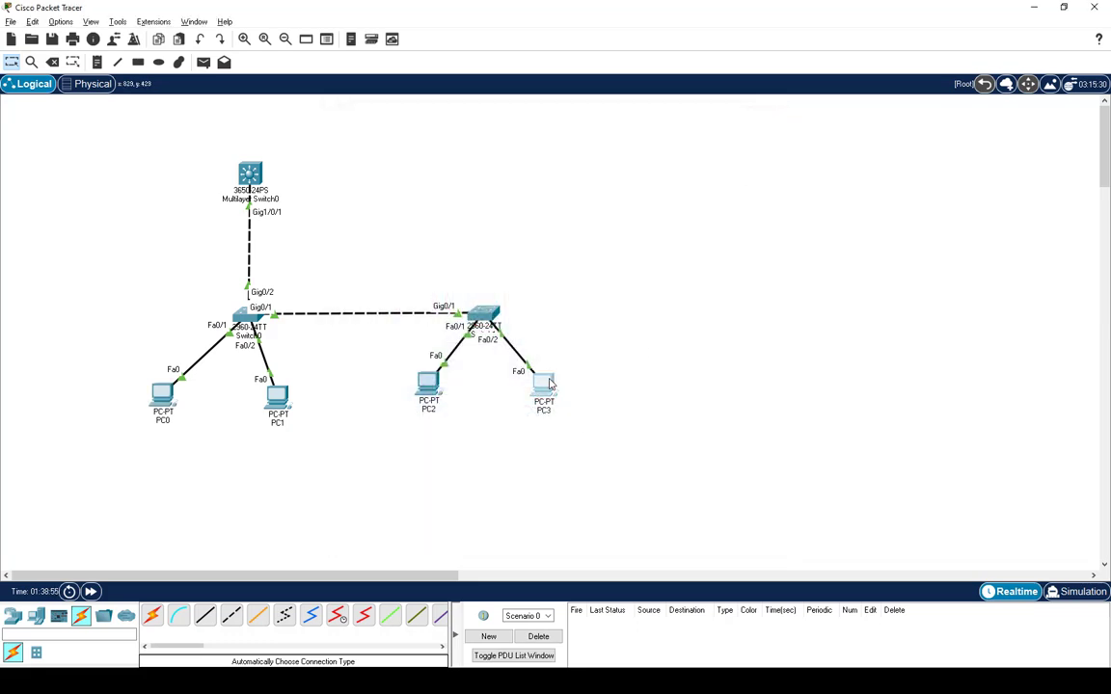
pyautogui.click(546, 385)
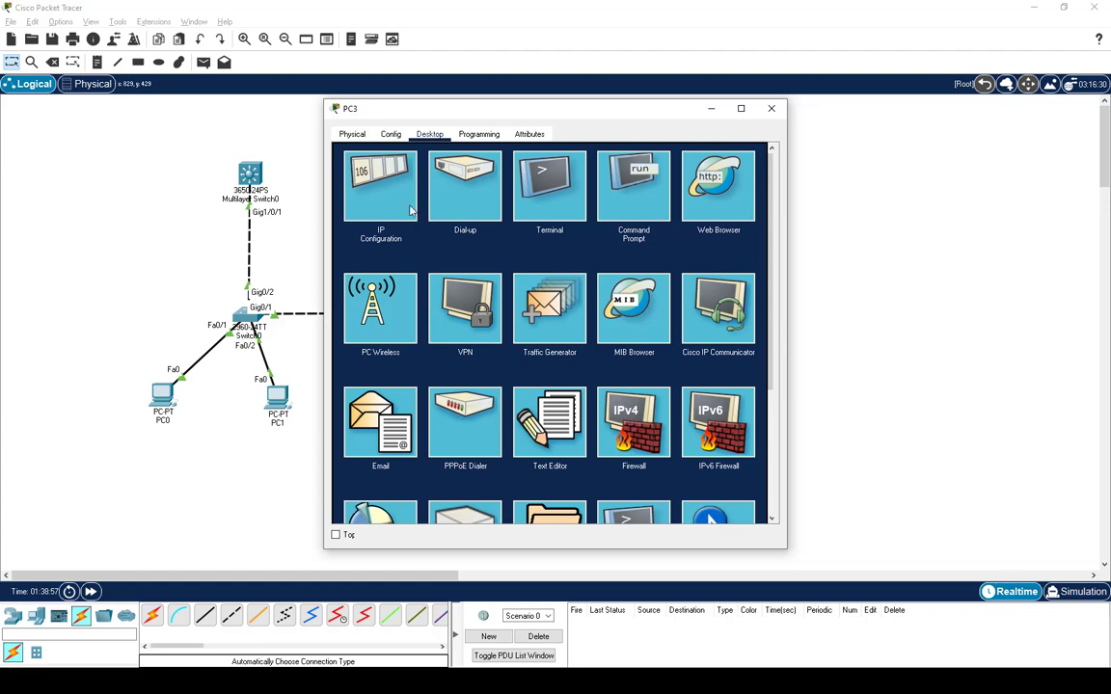
pyautogui.click(397, 190)
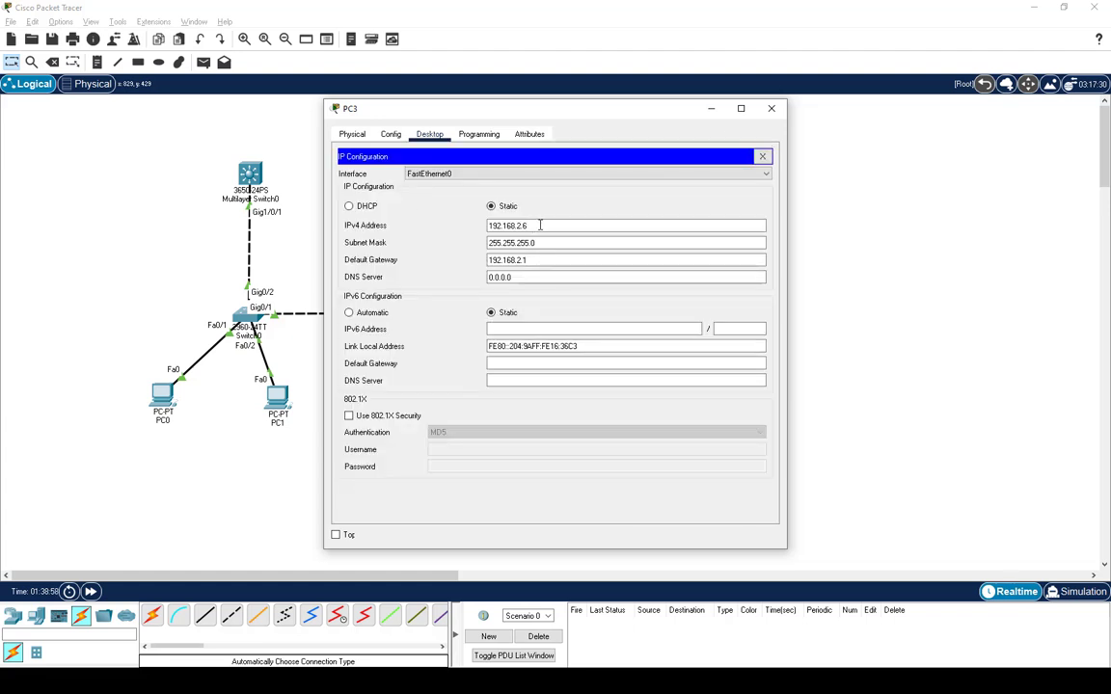
pyautogui.click(771, 110)
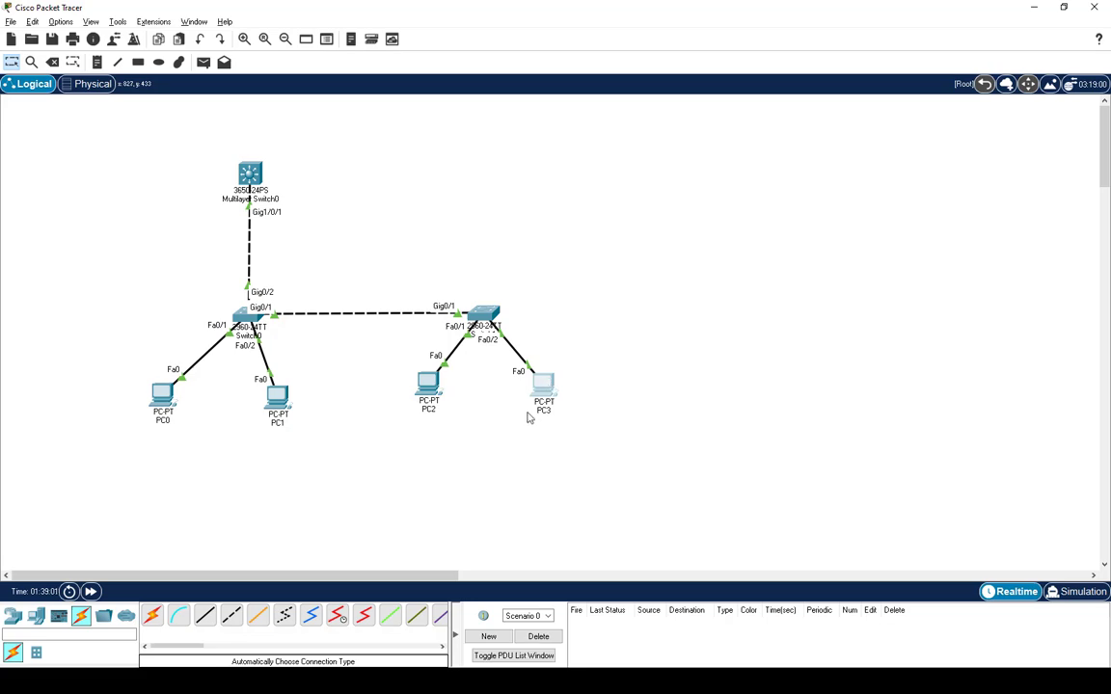
# Ping 192.168.2.5 from PC3's Command Prompt, getting 4 of 4 replies.
pyautogui.click(544, 386)
pyautogui.click(623, 173)
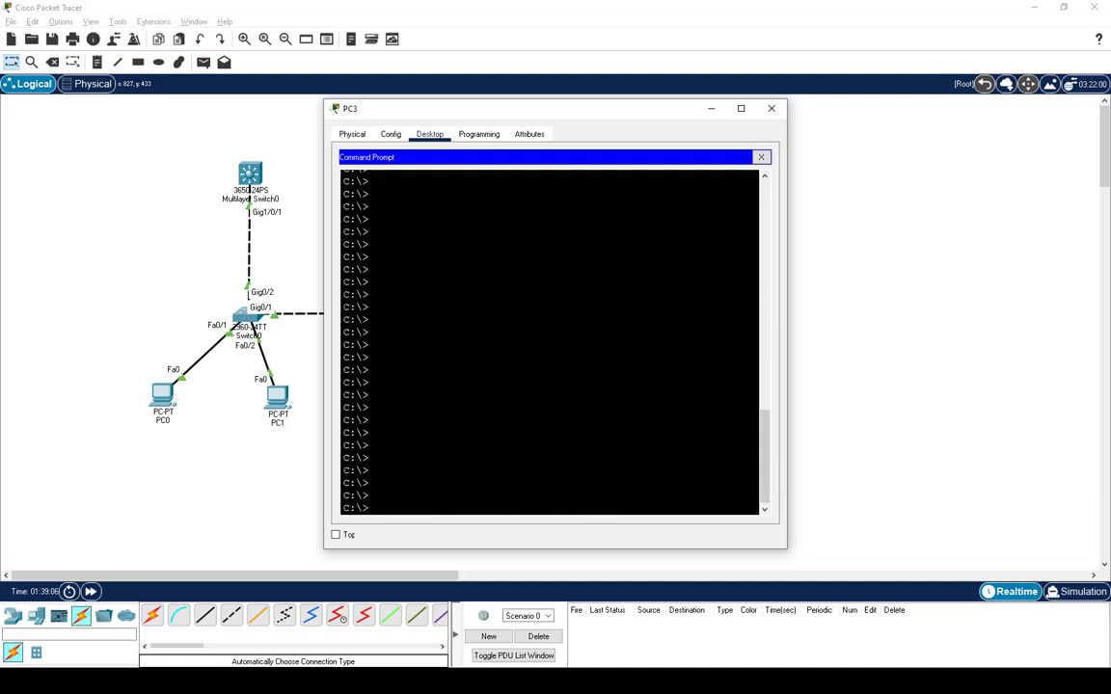
pyautogui.write('ping 192.168.2.5')
pyautogui.press('Return')
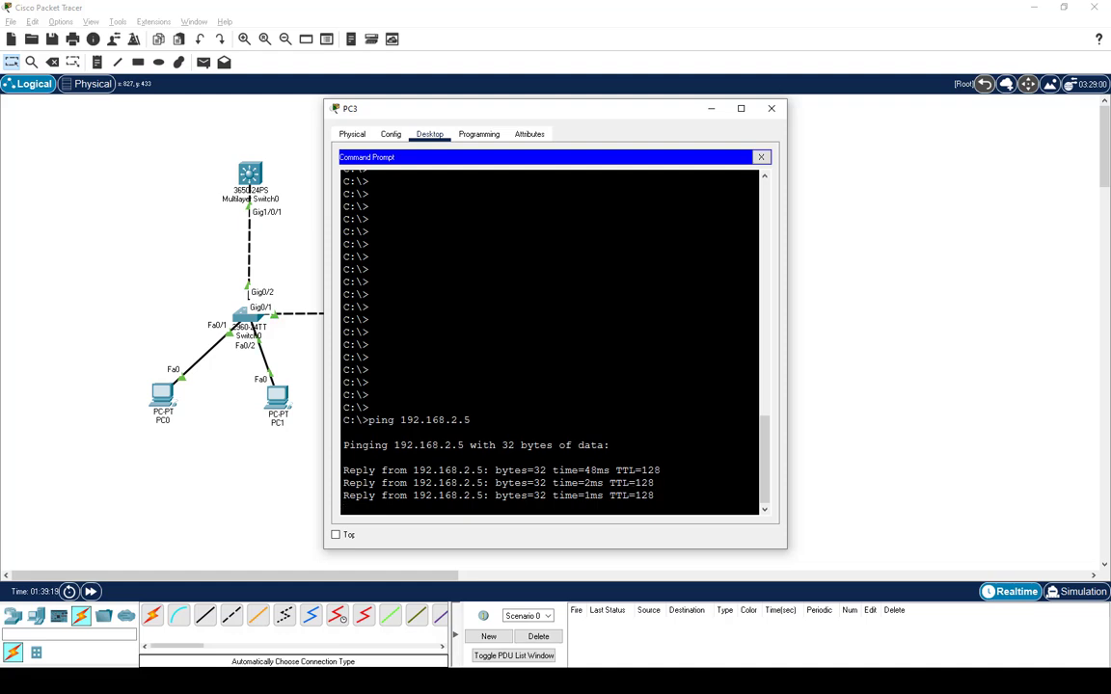
pyautogui.press('Return')
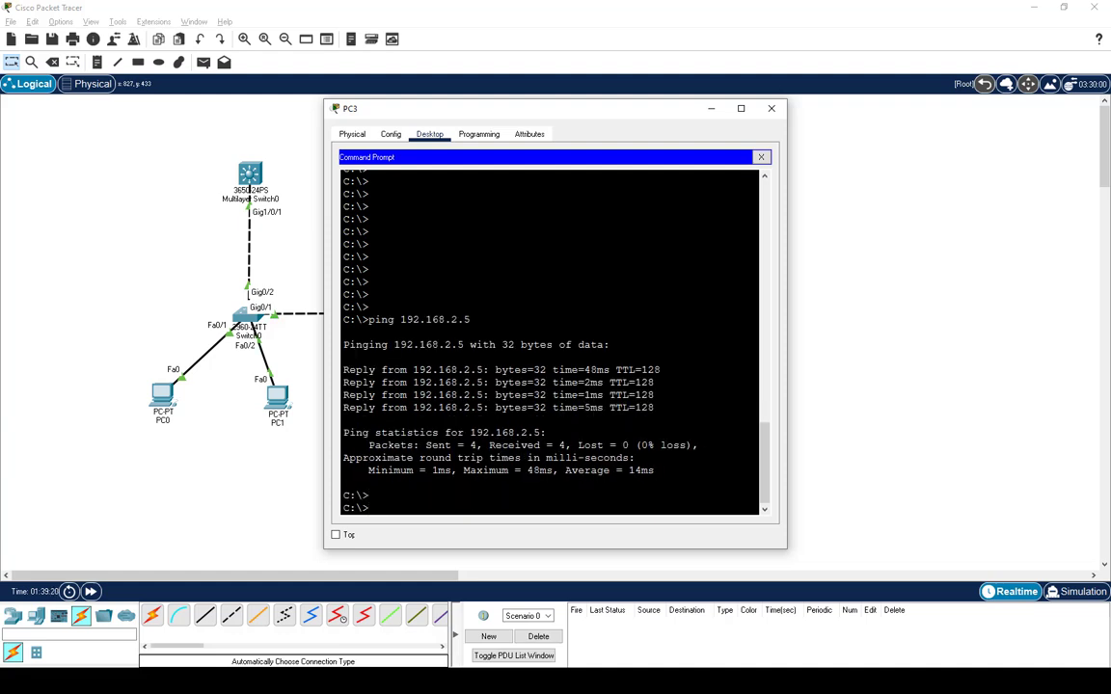
# Ping 192.168.1.6 across VLANs from PC3 with 0% loss, then close PC3's window.
pyautogui.press('Up')
pyautogui.press('BackSpace')
pyautogui.press('BackSpace')
pyautogui.press('BackSpace')
pyautogui.write('1.6')
pyautogui.press('Return')
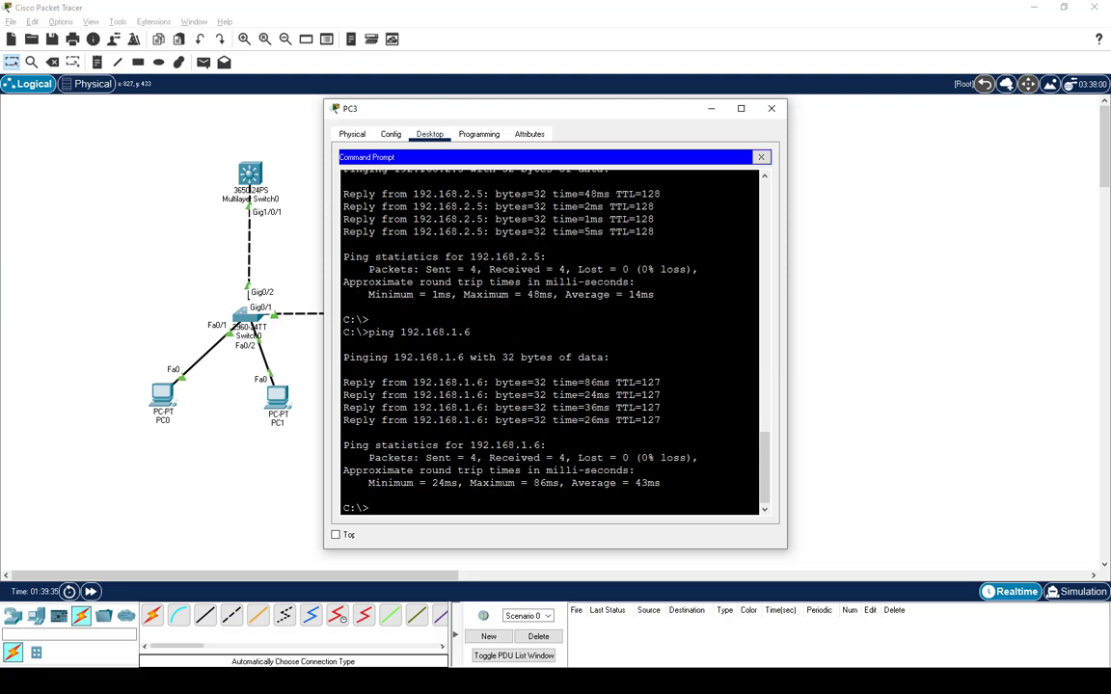
pyautogui.click(771, 108)
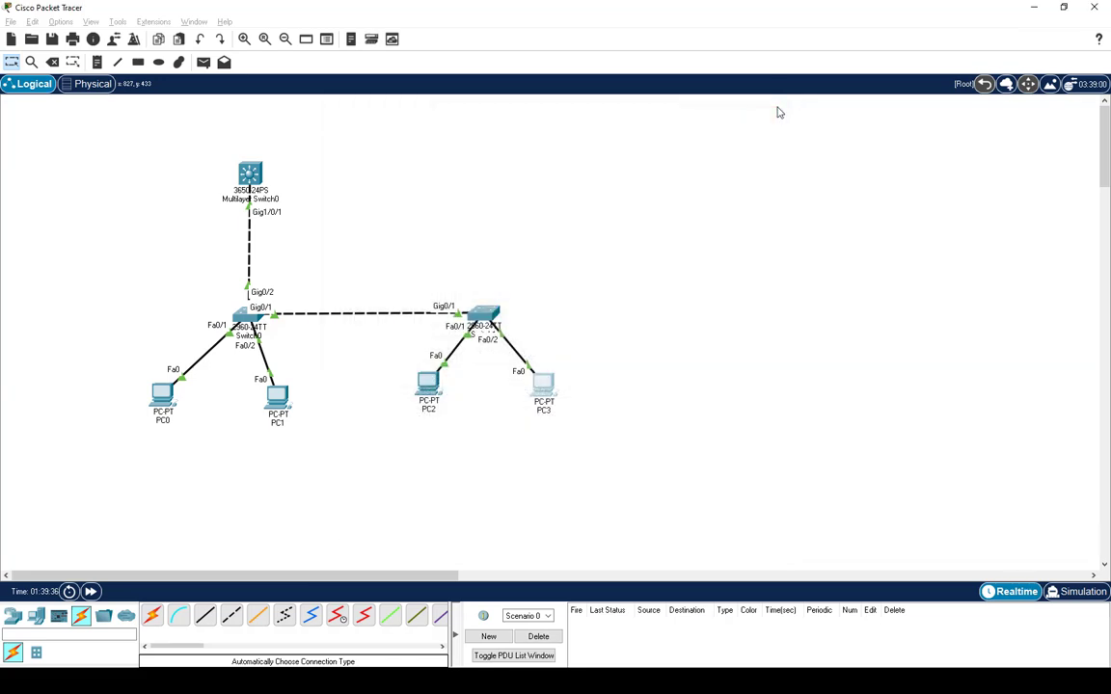
pyautogui.moveTo(251, 183)
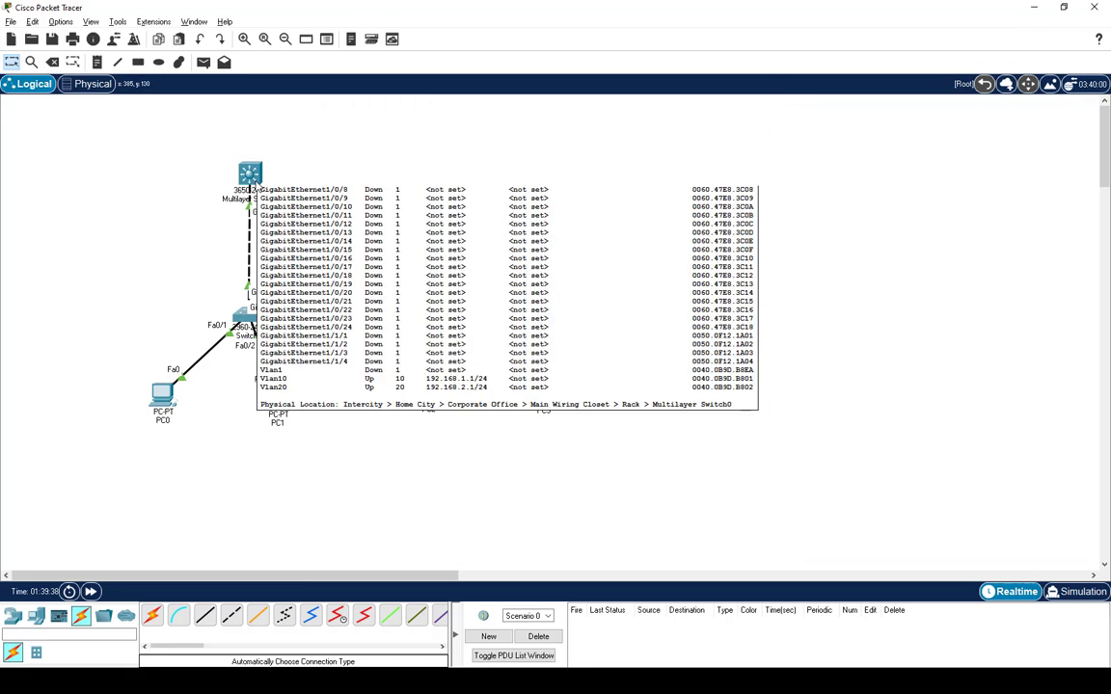